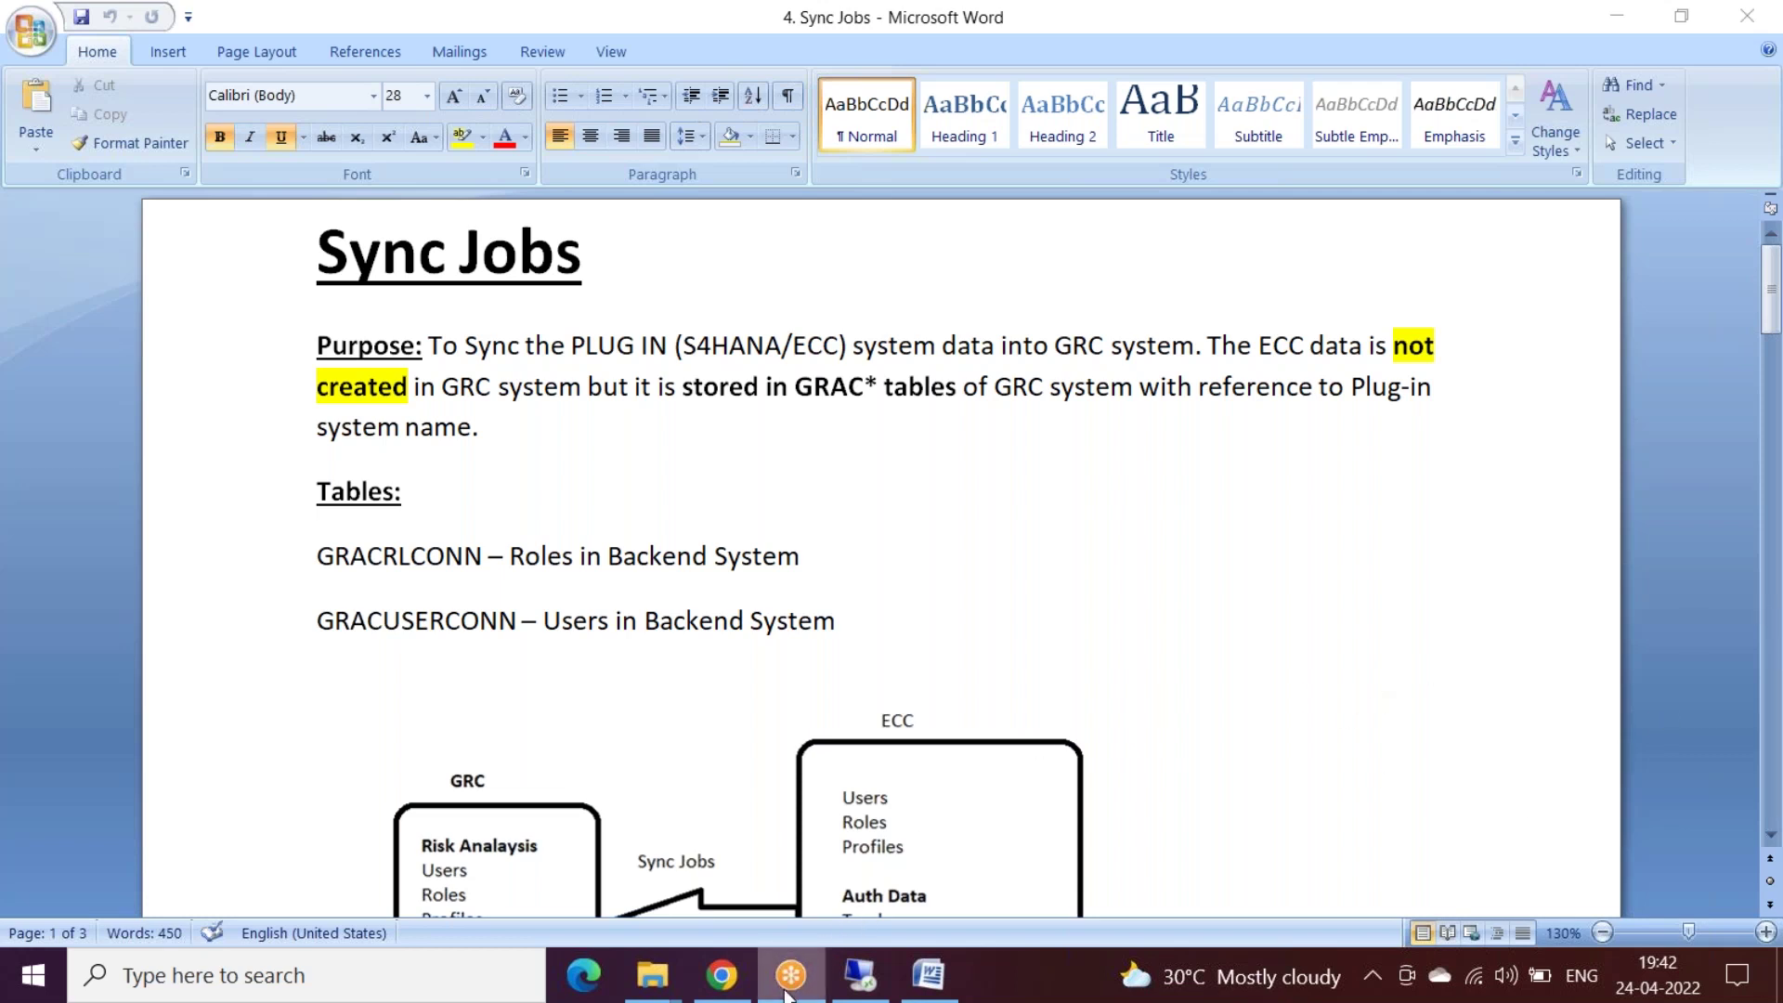
- Highlight the Purpose sentence in the Sync Jobs notes
{"action": "left_click", "coordinate": [1469, 549]}
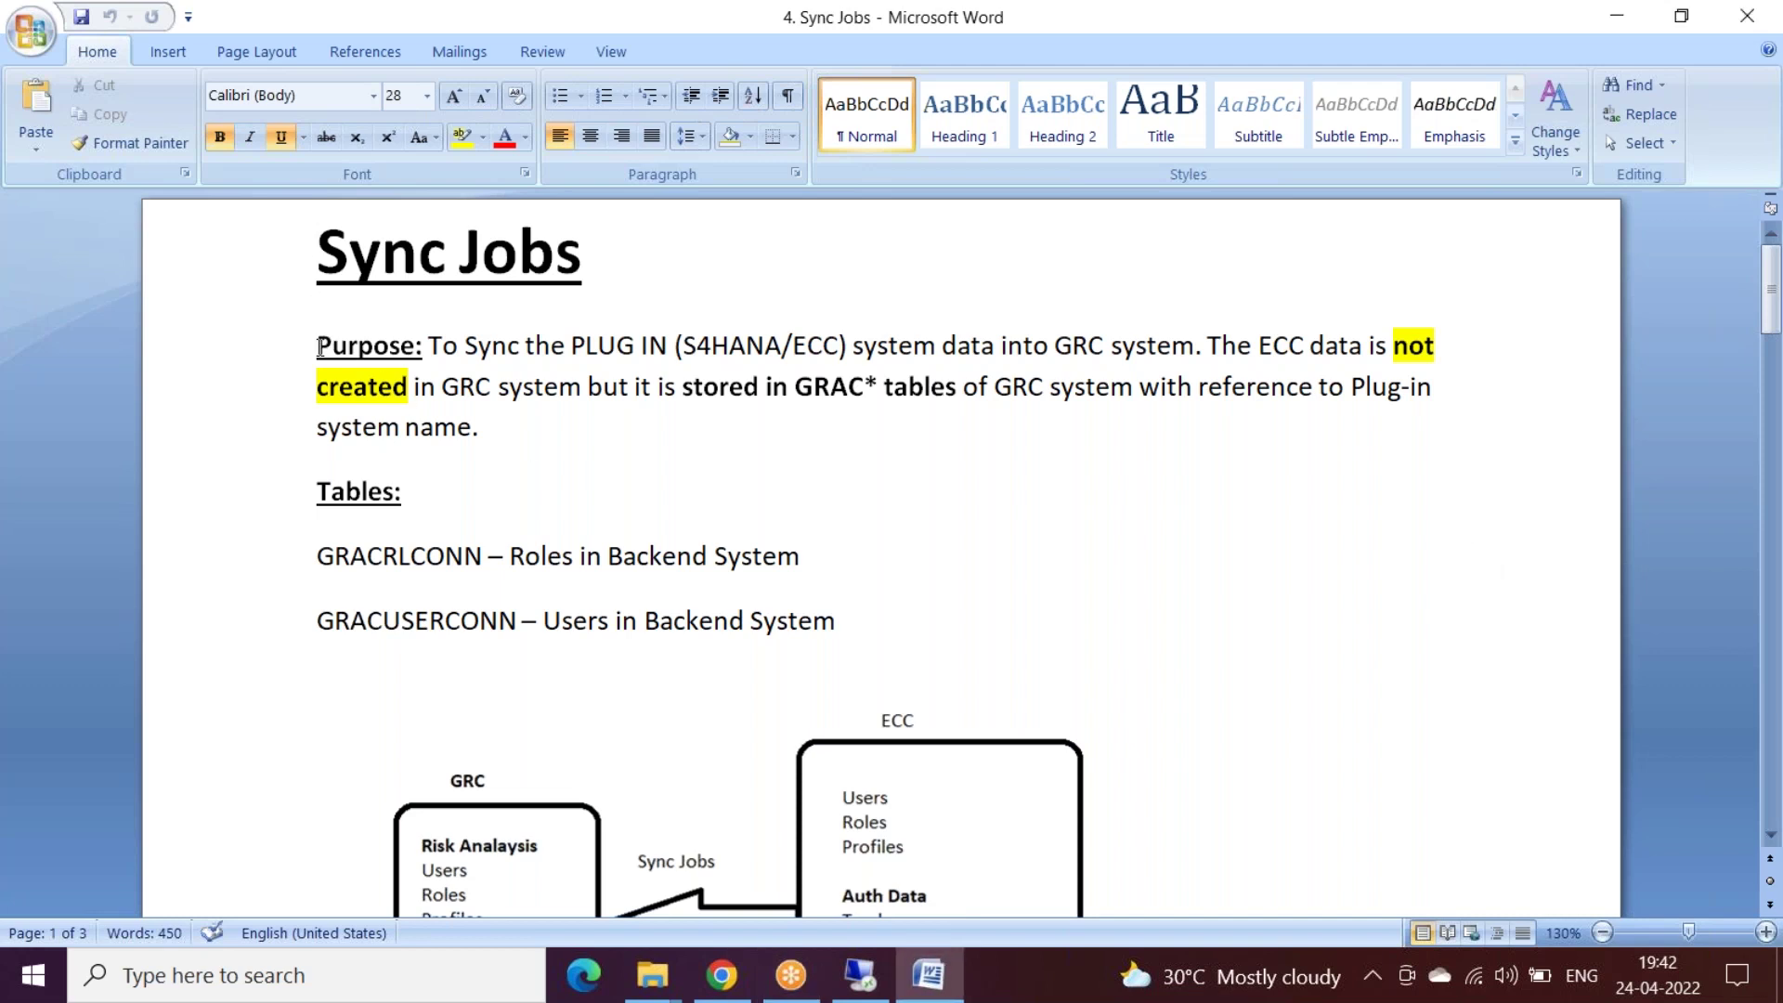
{"action": "double_click", "coordinate": [394, 353]}
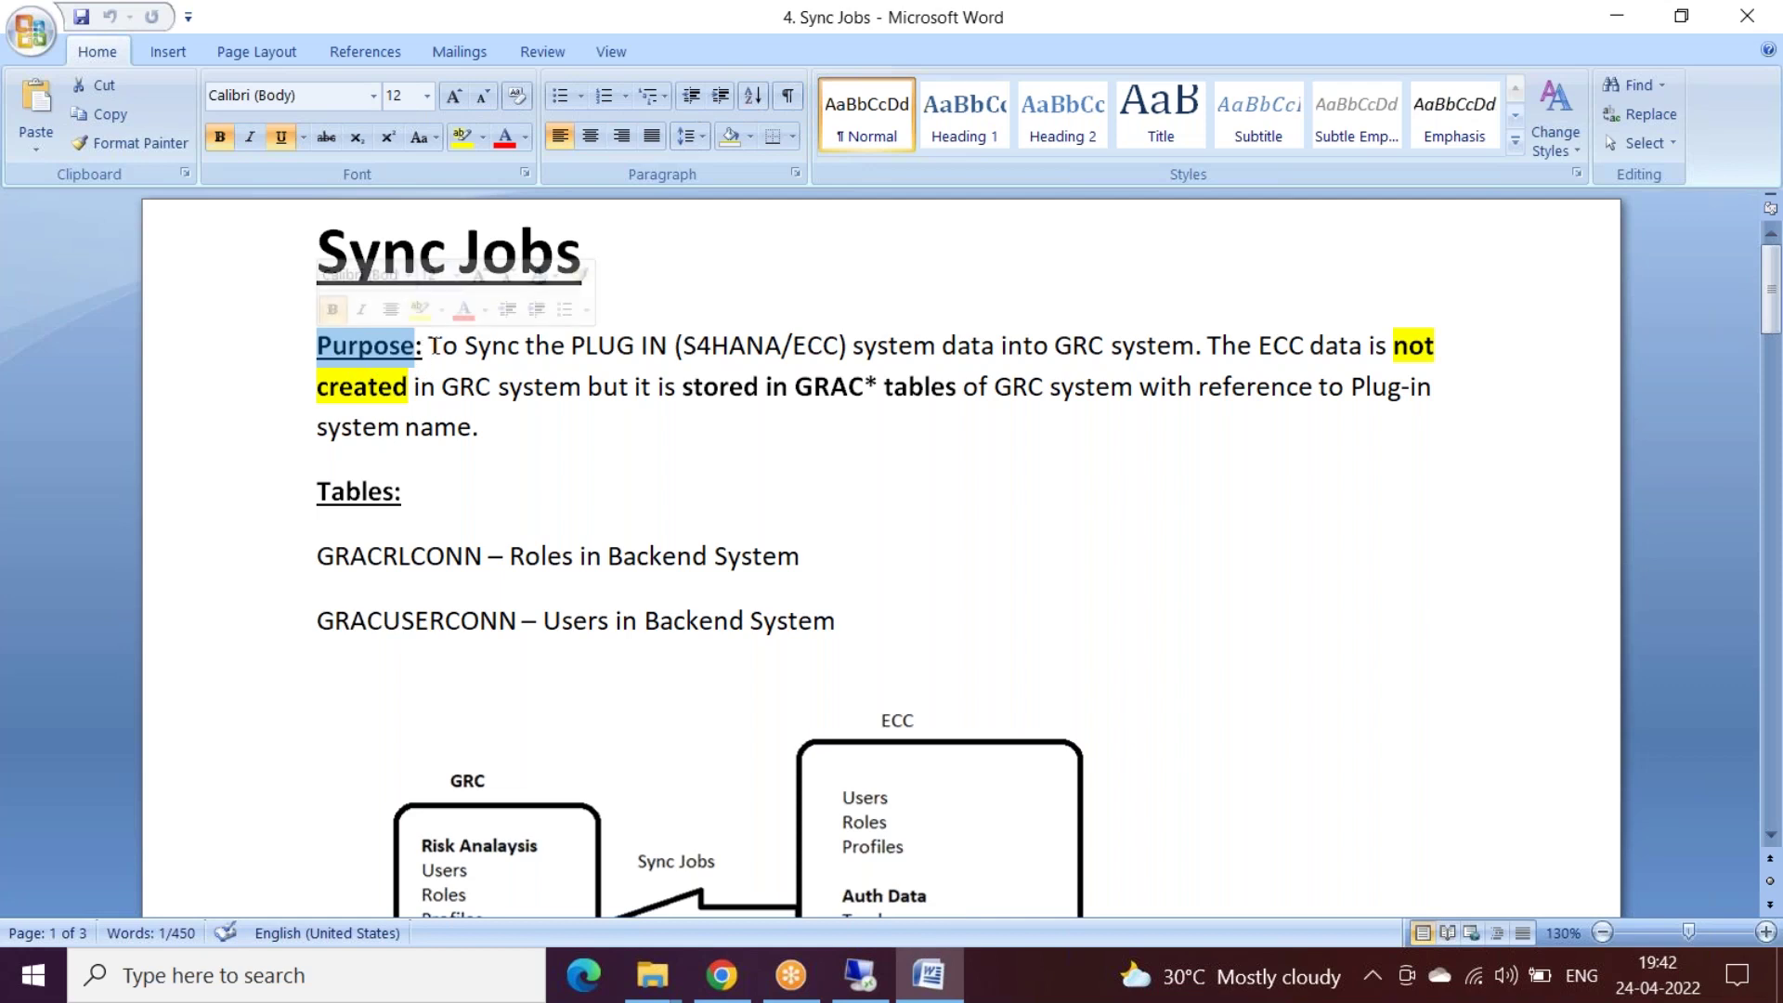
{"action": "left_click_drag", "start_coordinate": [428, 345], "coordinate": [1196, 351]}
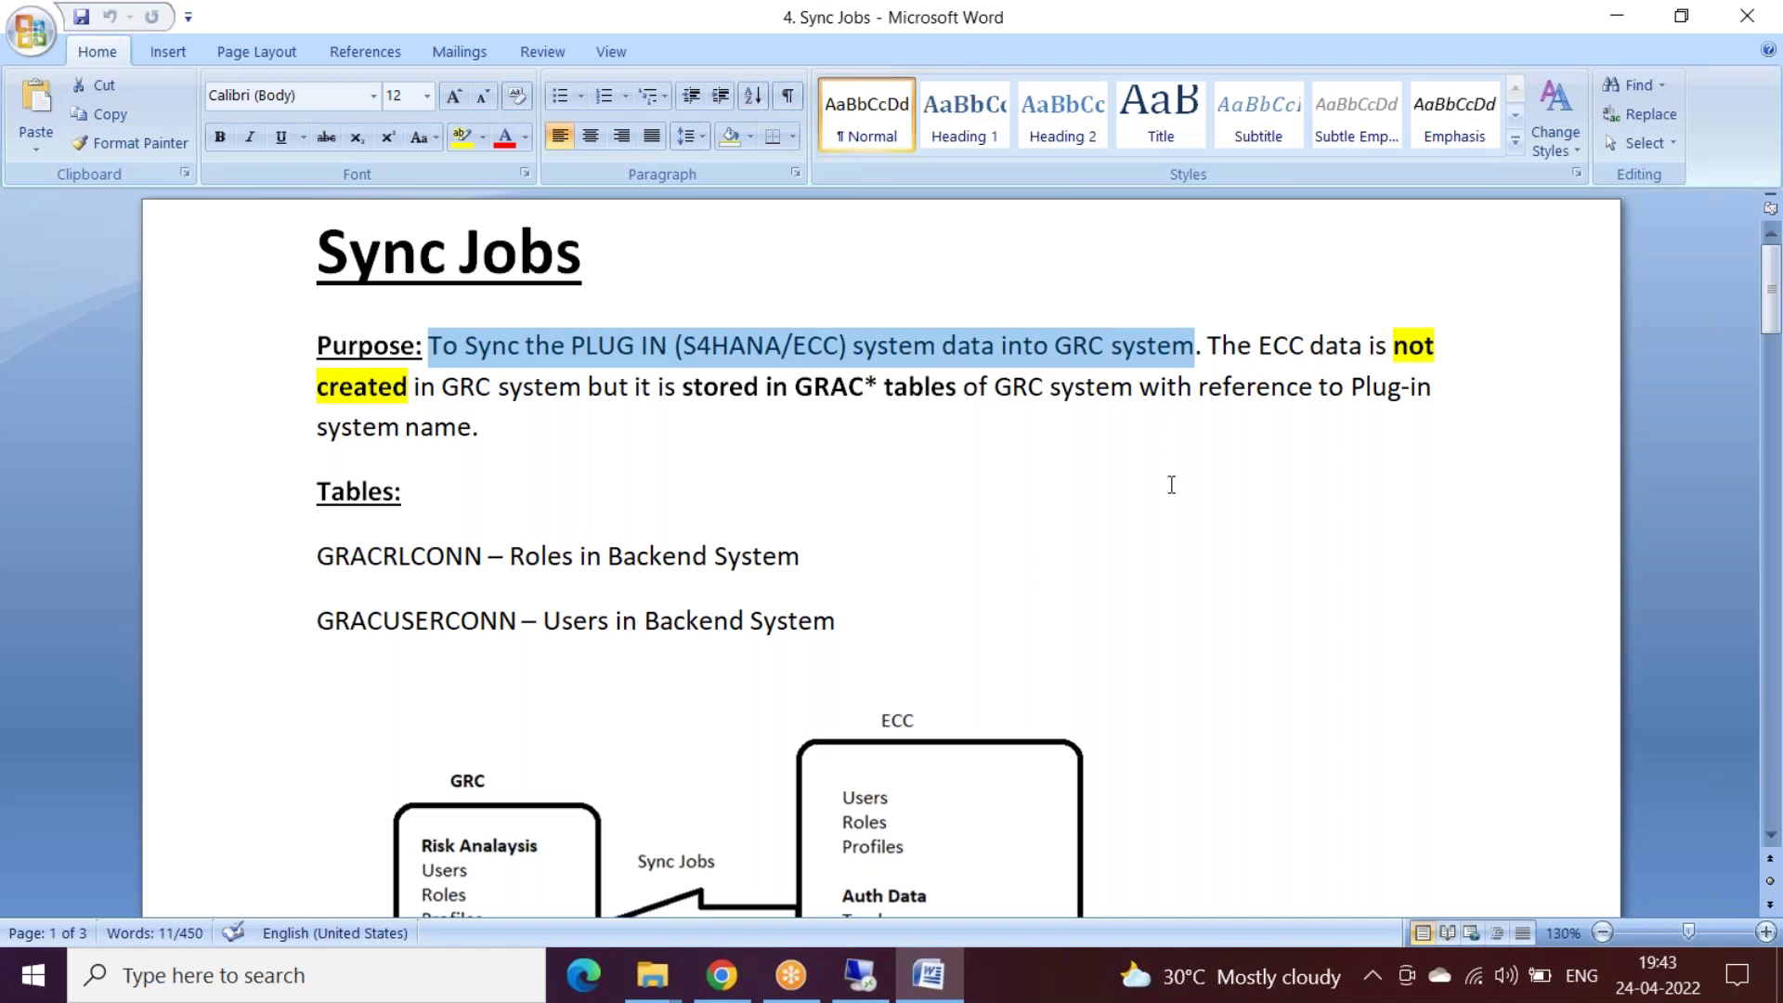
- Launch NetWeaver Business Client for HTML with transaction NWBC and maximize its window
{"action": "left_click", "coordinate": [860, 977]}
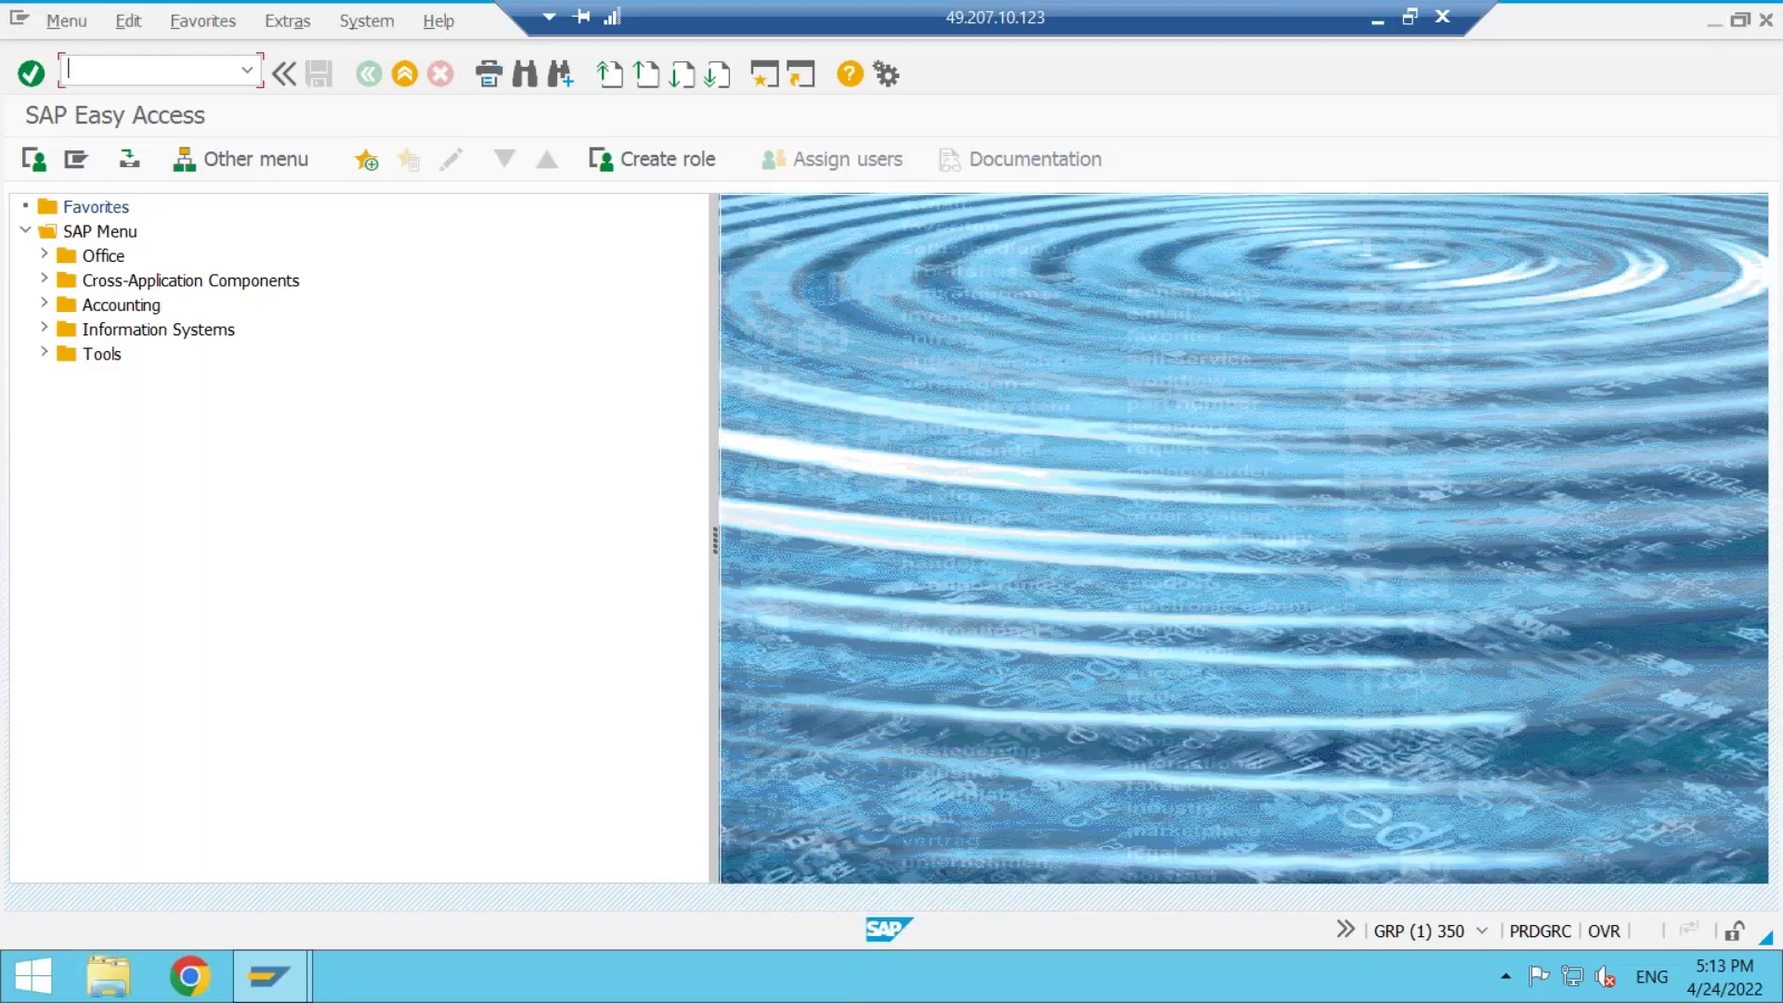
{"action": "type", "text": "nwbc"}
{"action": "key", "text": "Return"}
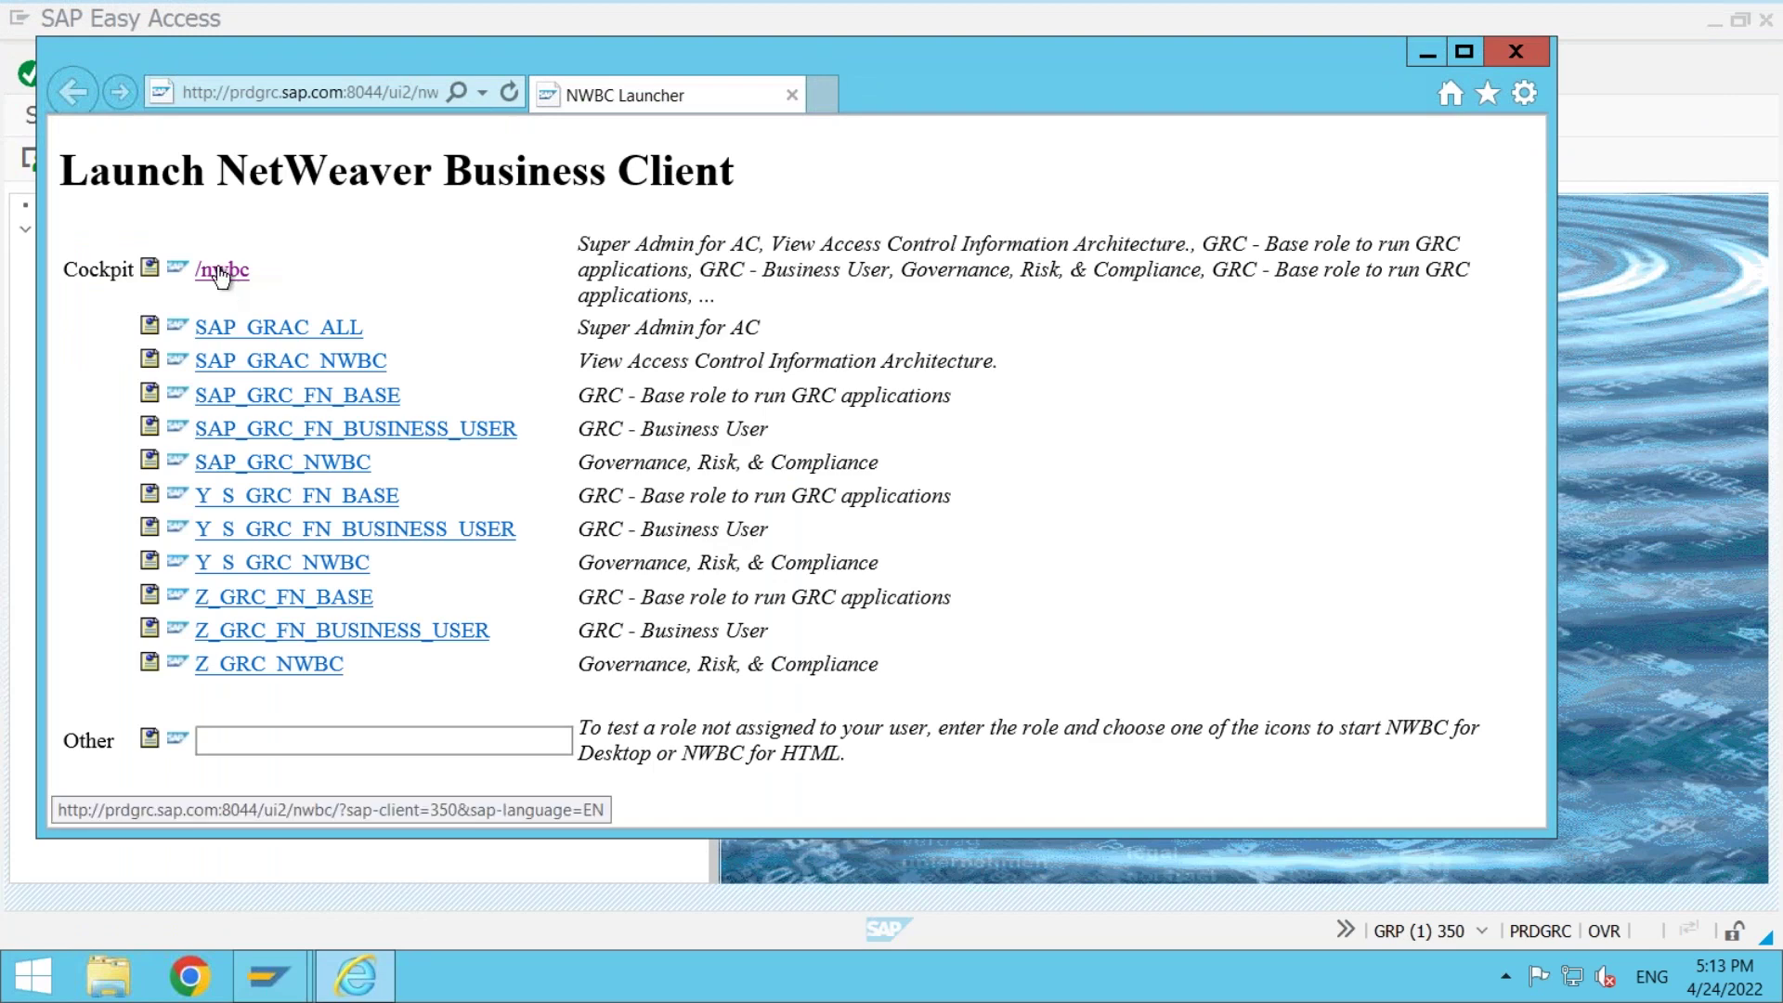
{"action": "left_click", "coordinate": [220, 271]}
{"action": "left_click", "coordinate": [1464, 52]}
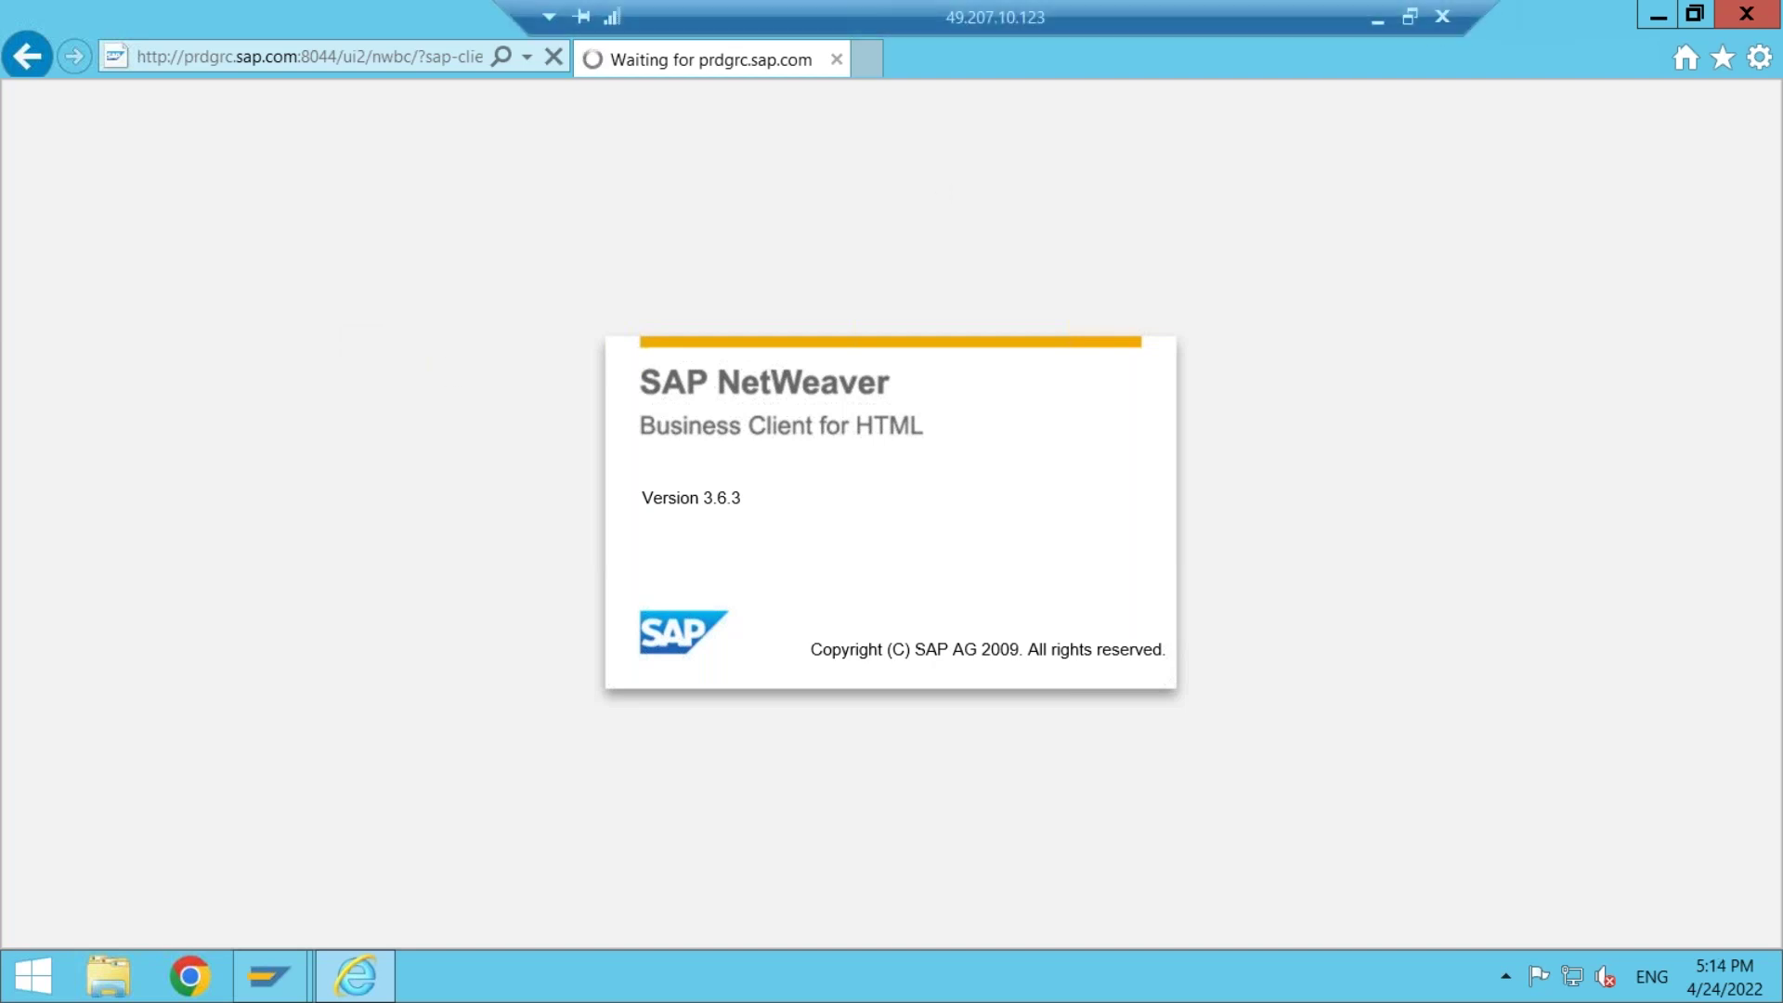
- In the Sync Jobs notes, highlight the ECC-data-in-GRC sentence, the GRAC* storage part and the Tables section
{"action": "left_click", "coordinate": [1398, 18]}
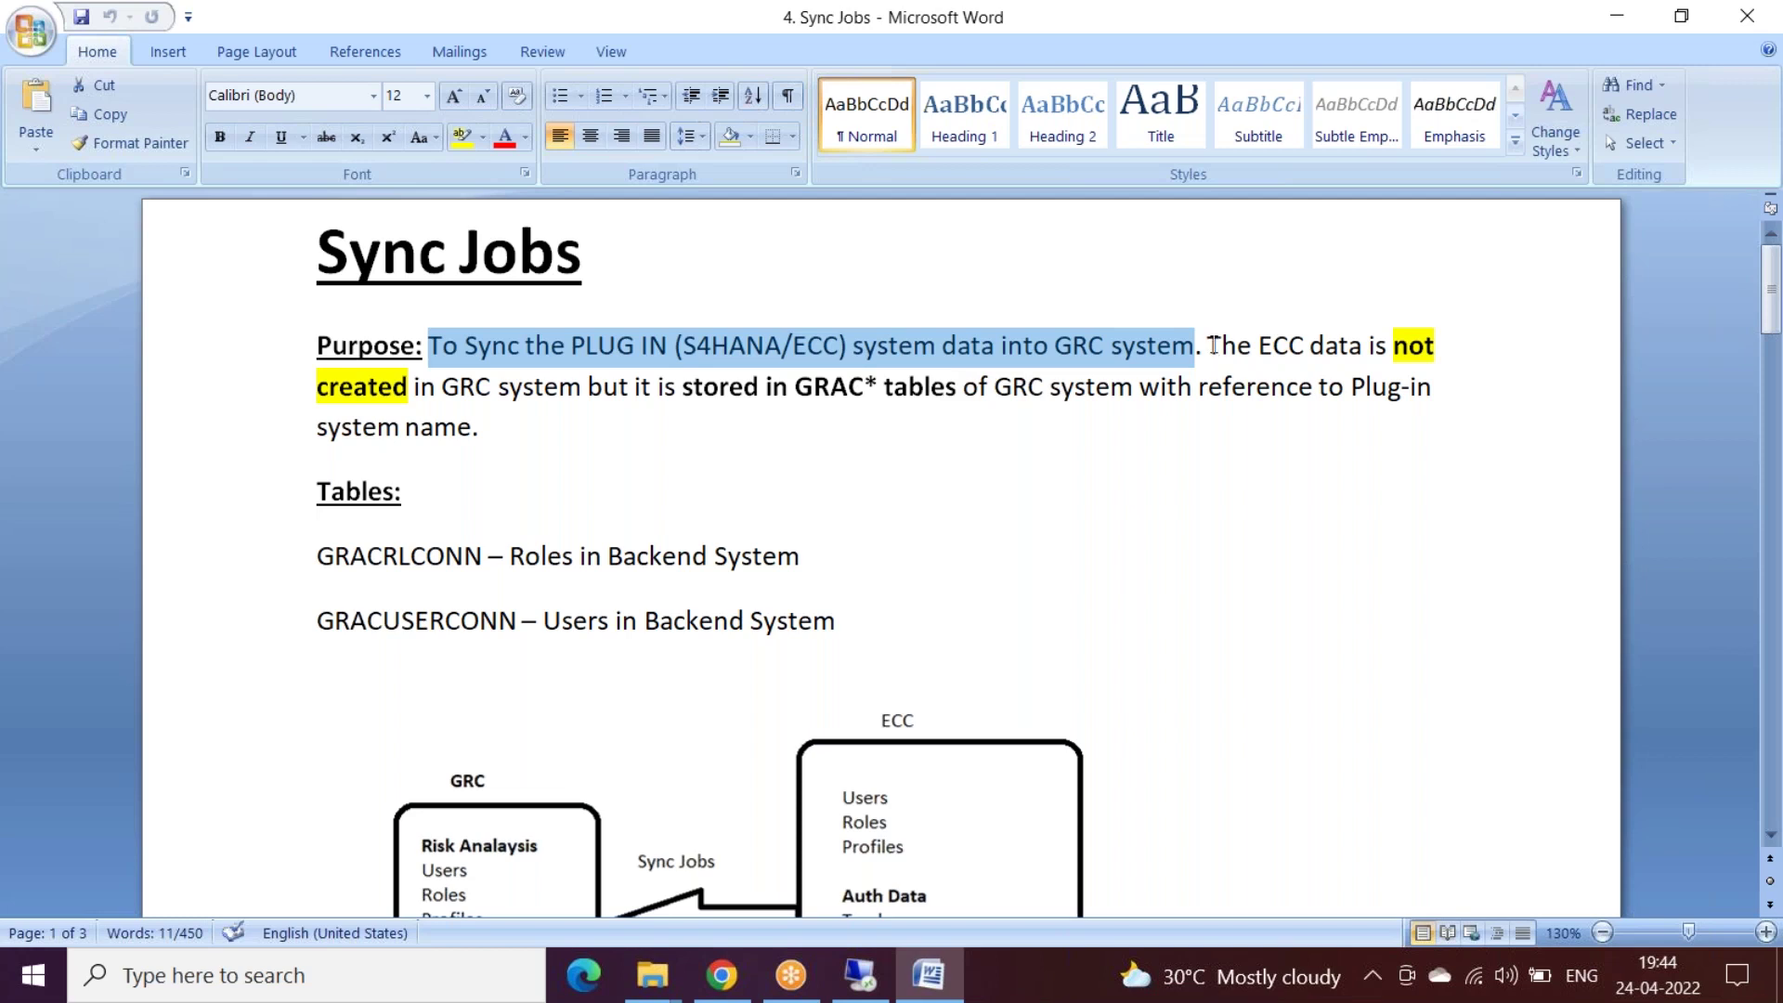
{"action": "left_click_drag", "start_coordinate": [1209, 345], "coordinate": [1113, 384]}
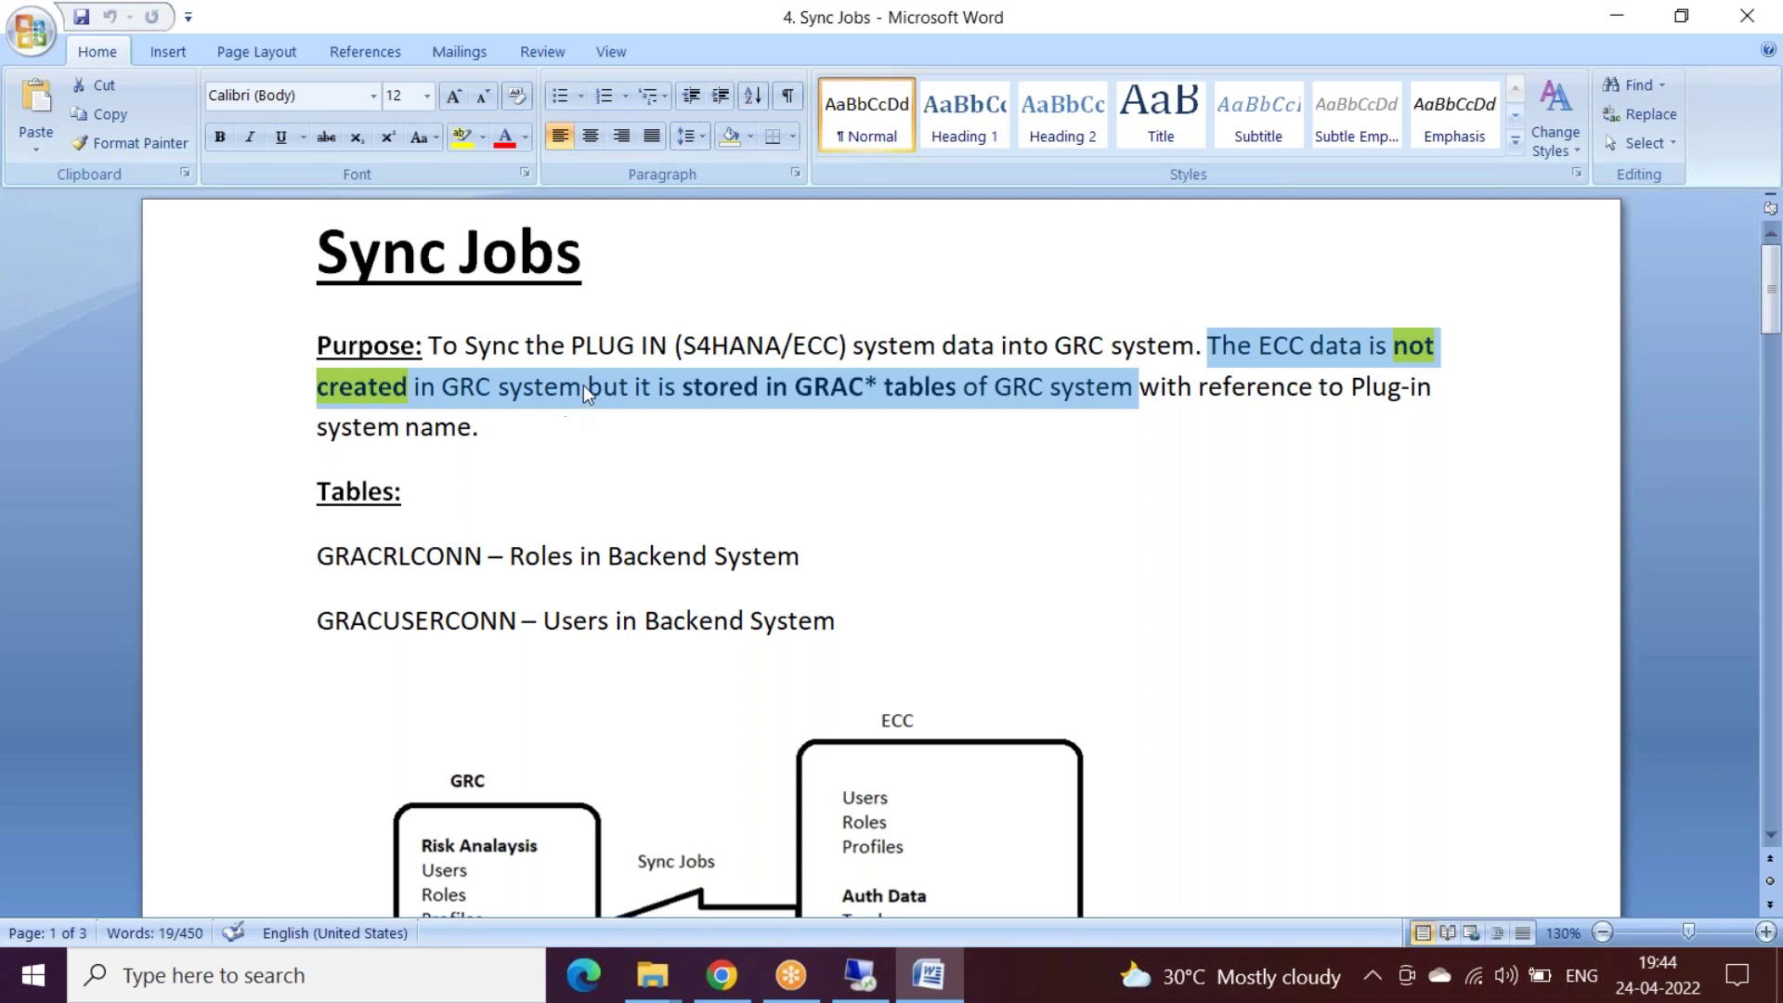
{"action": "left_click_drag", "start_coordinate": [583, 386], "coordinate": [337, 390]}
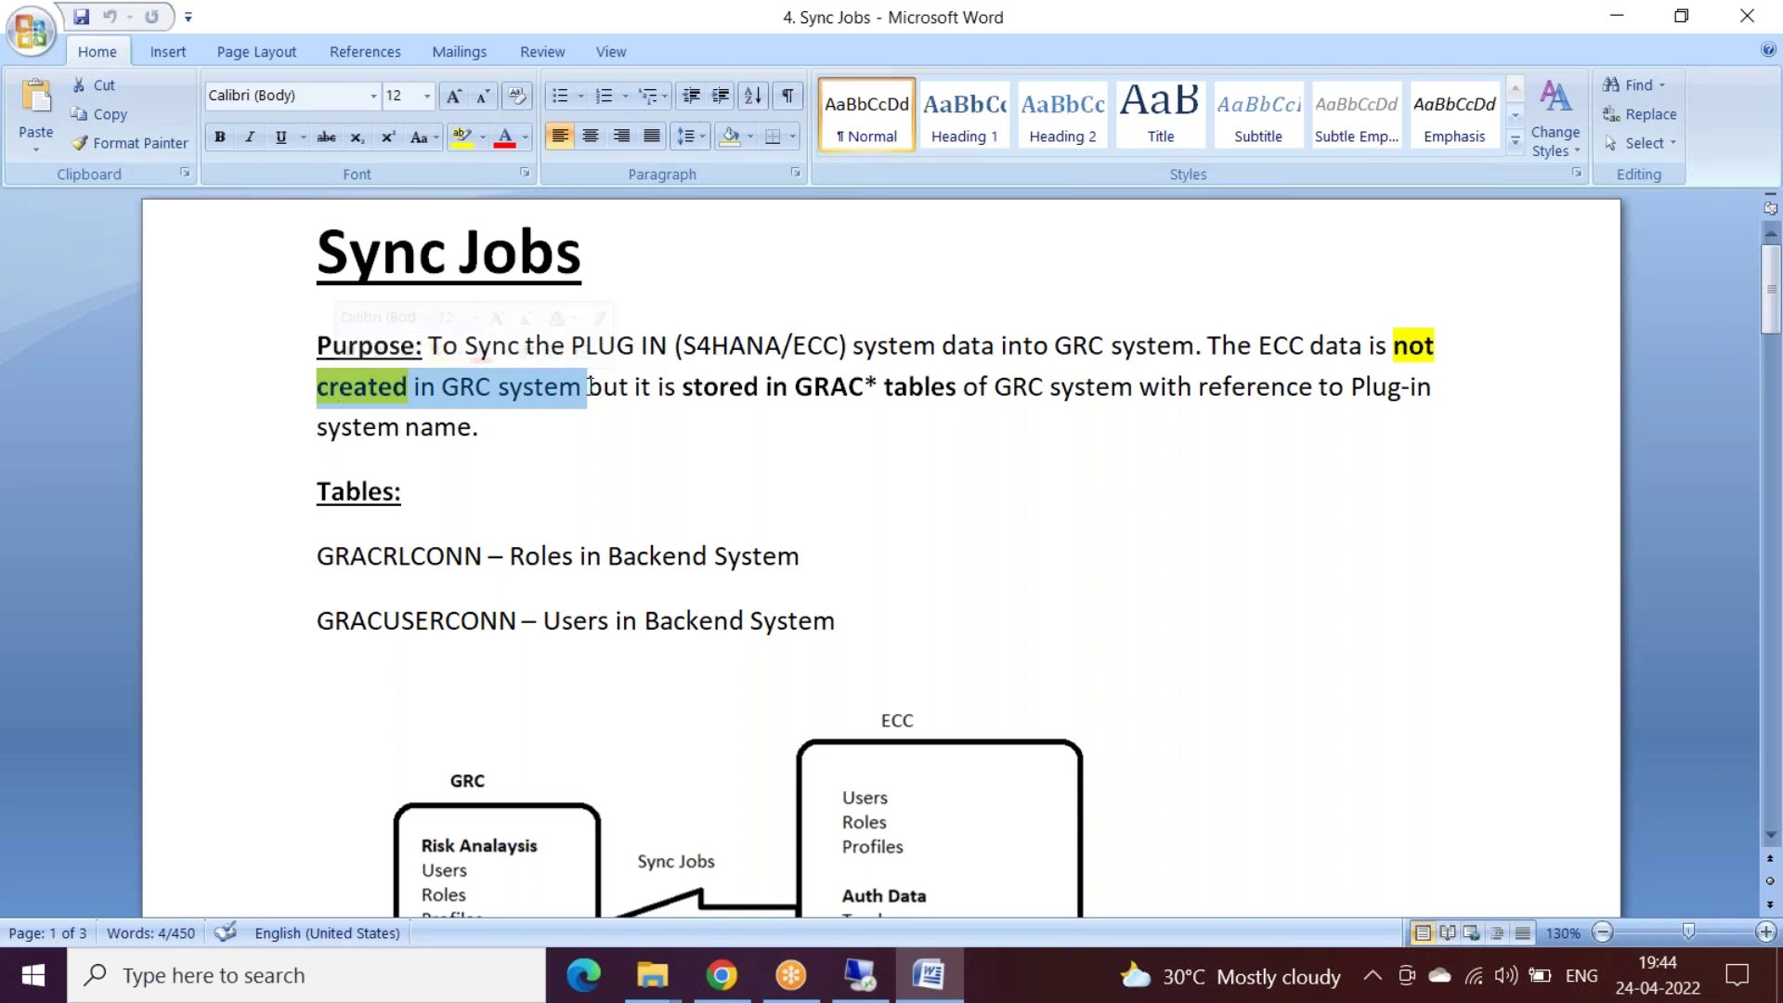
{"action": "left_click_drag", "start_coordinate": [589, 386], "coordinate": [1040, 387]}
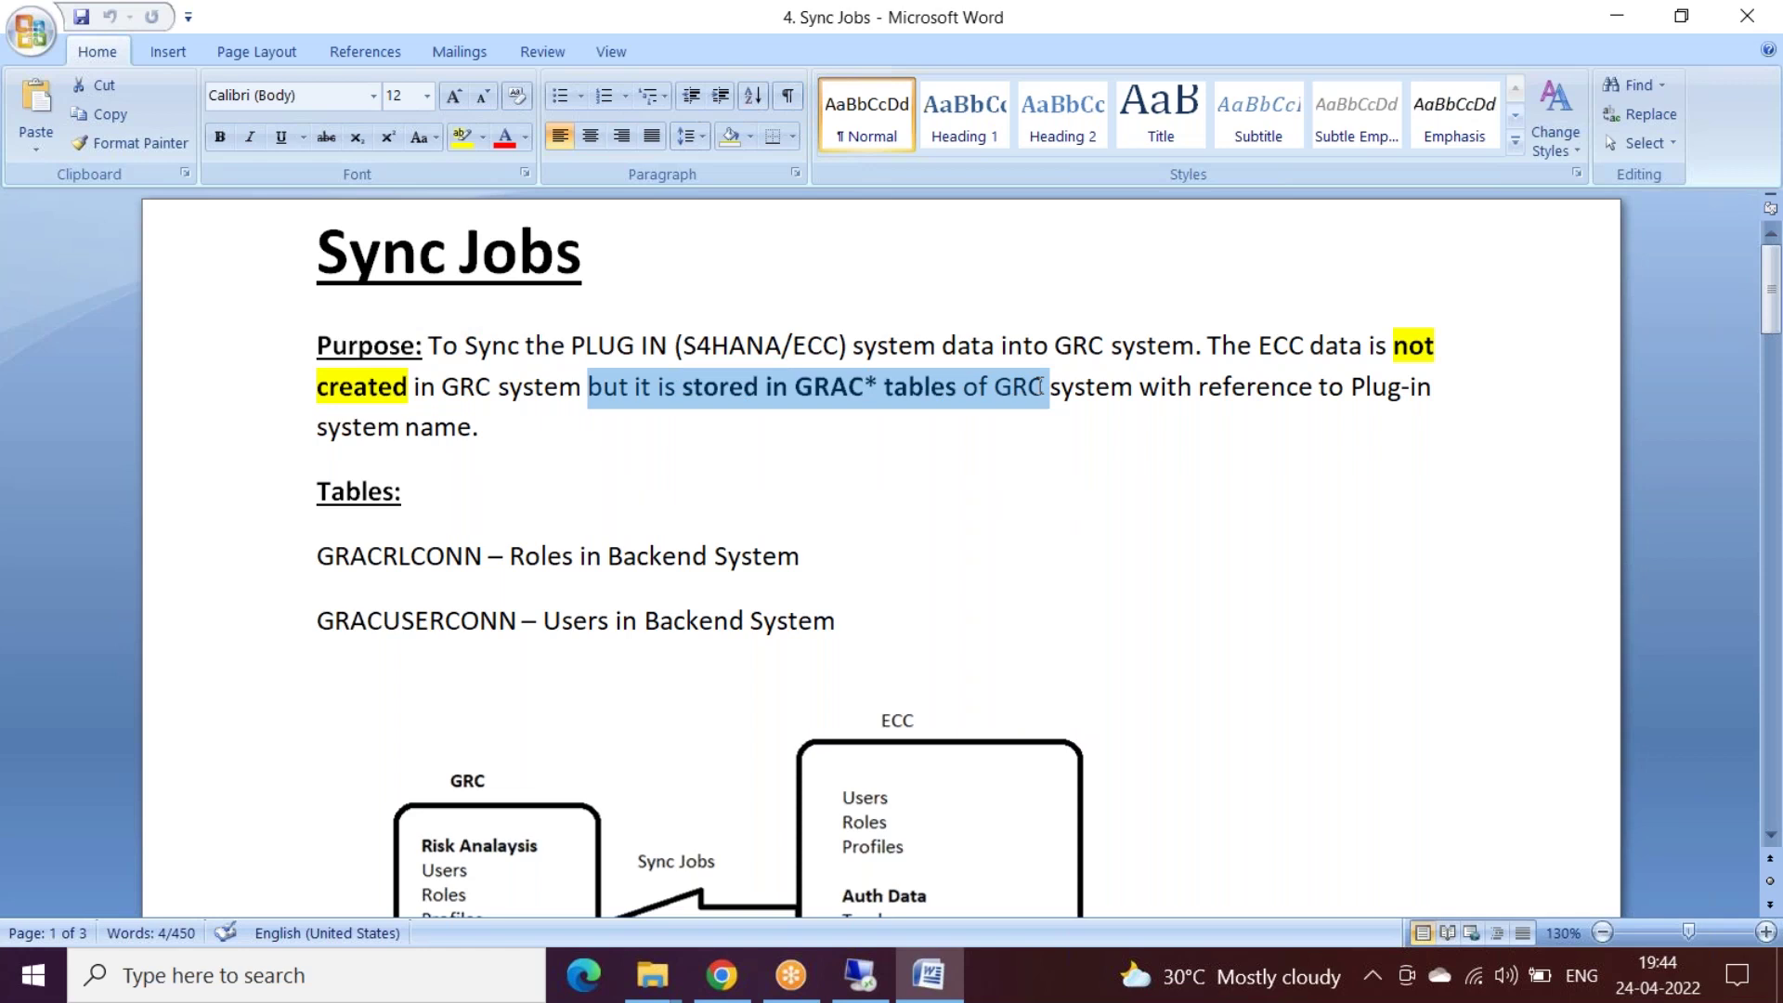
{"action": "left_click_drag", "start_coordinate": [318, 490], "coordinate": [847, 625]}
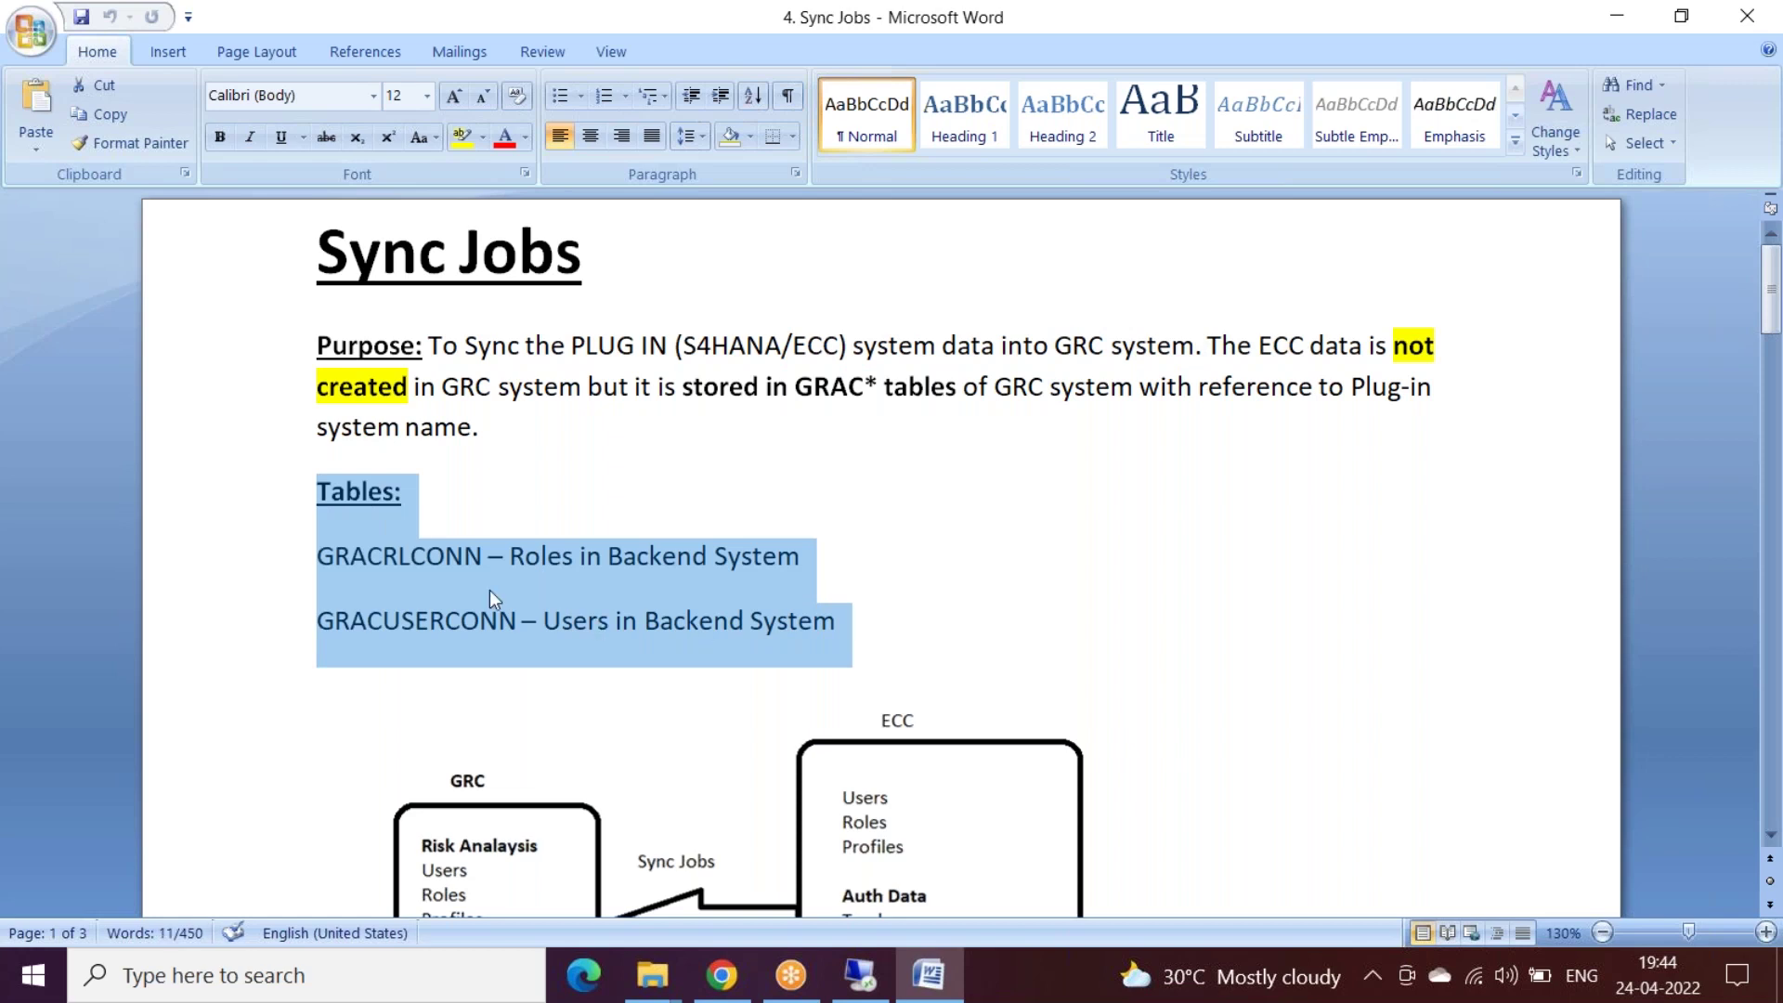
{"action": "left_click", "coordinate": [332, 625]}
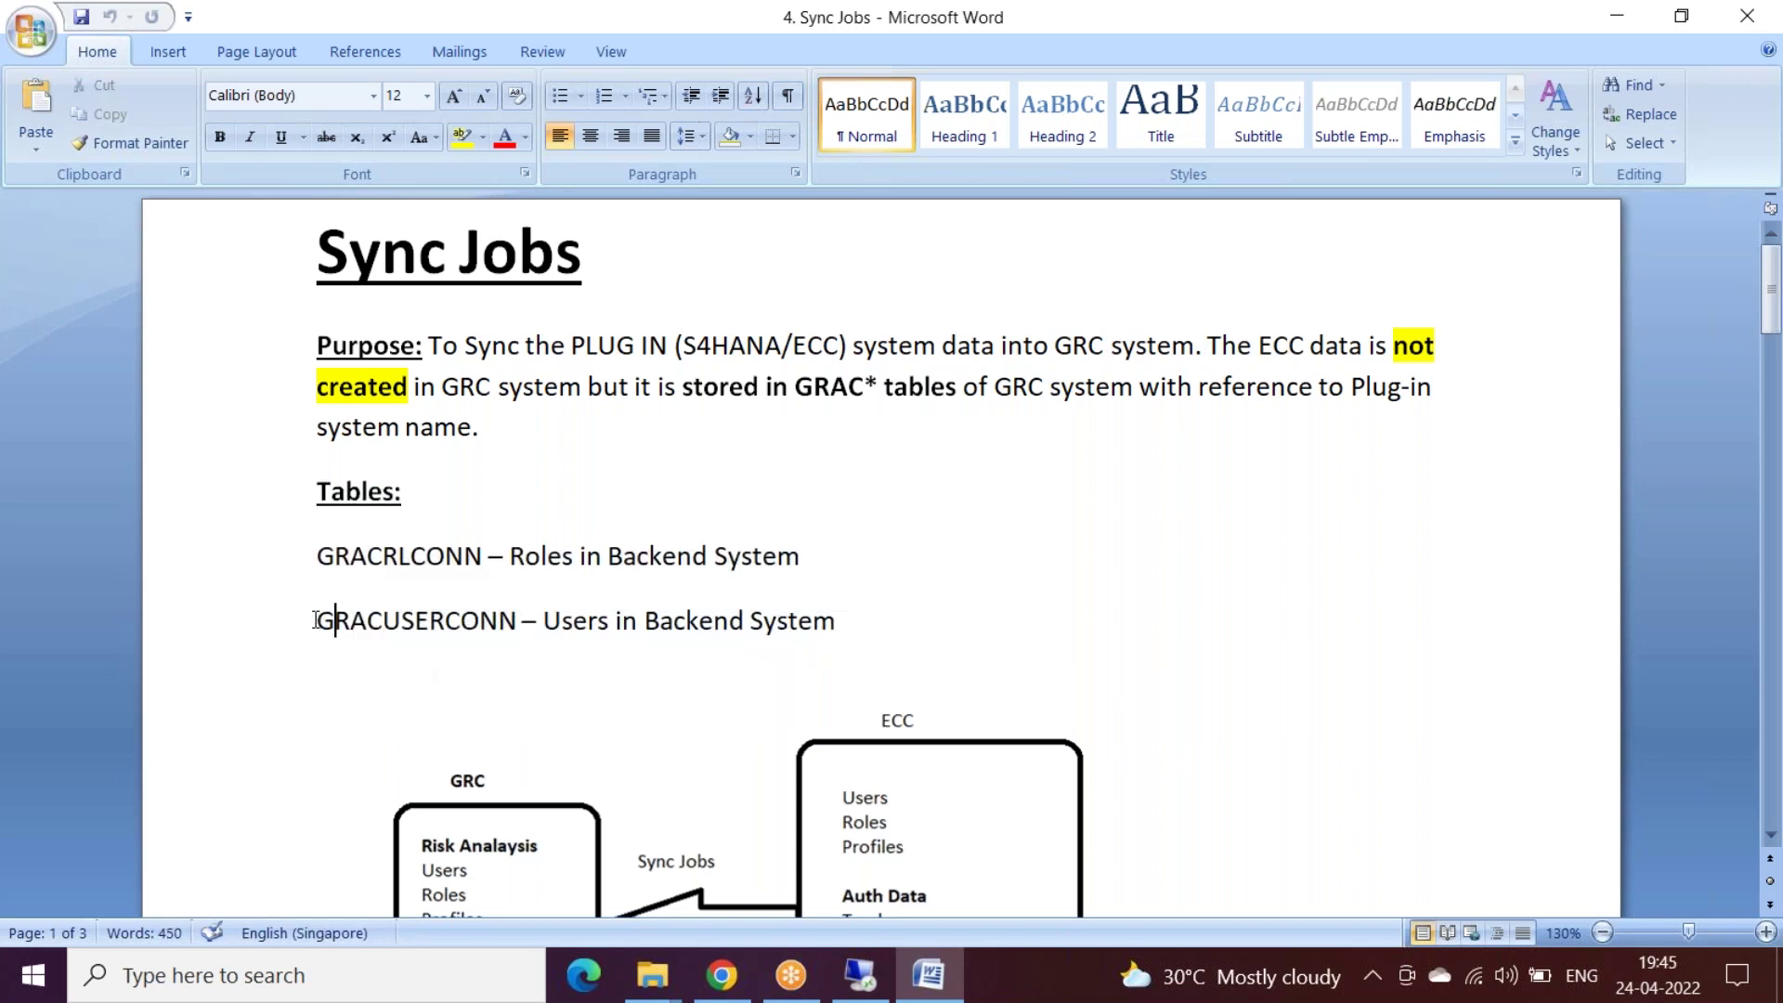
{"action": "left_click_drag", "start_coordinate": [317, 622], "coordinate": [397, 639]}
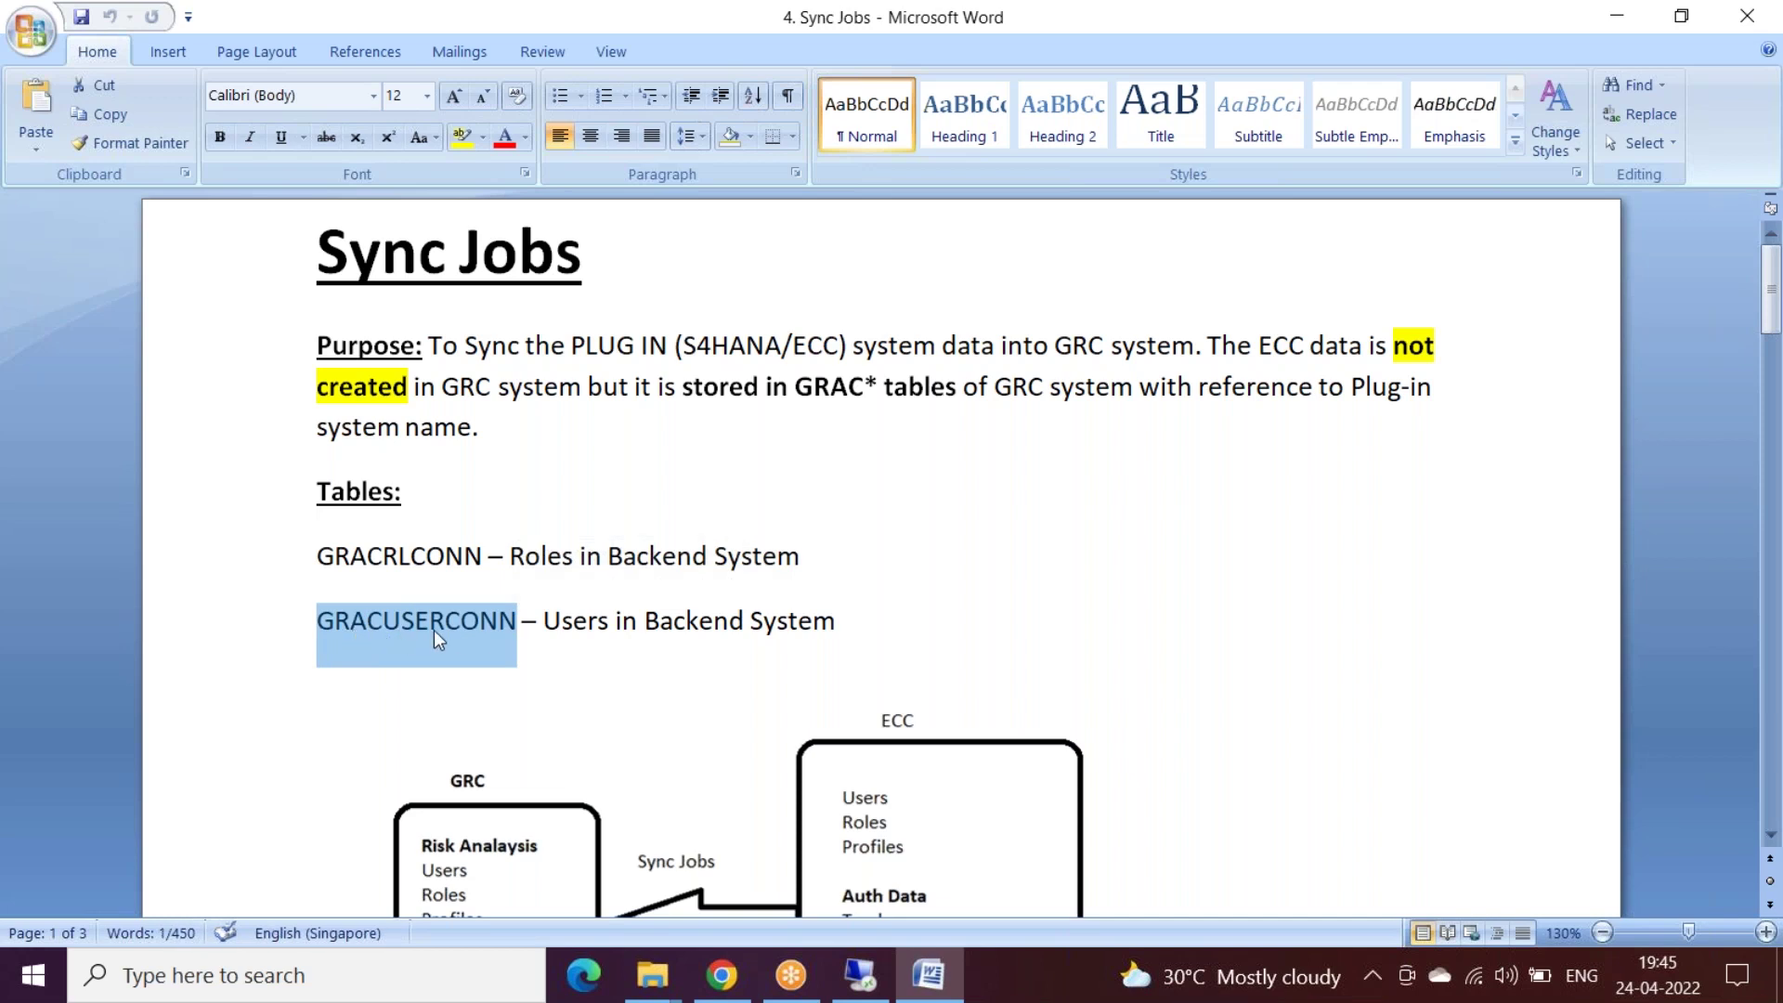
{"action": "left_click", "coordinate": [372, 622]}
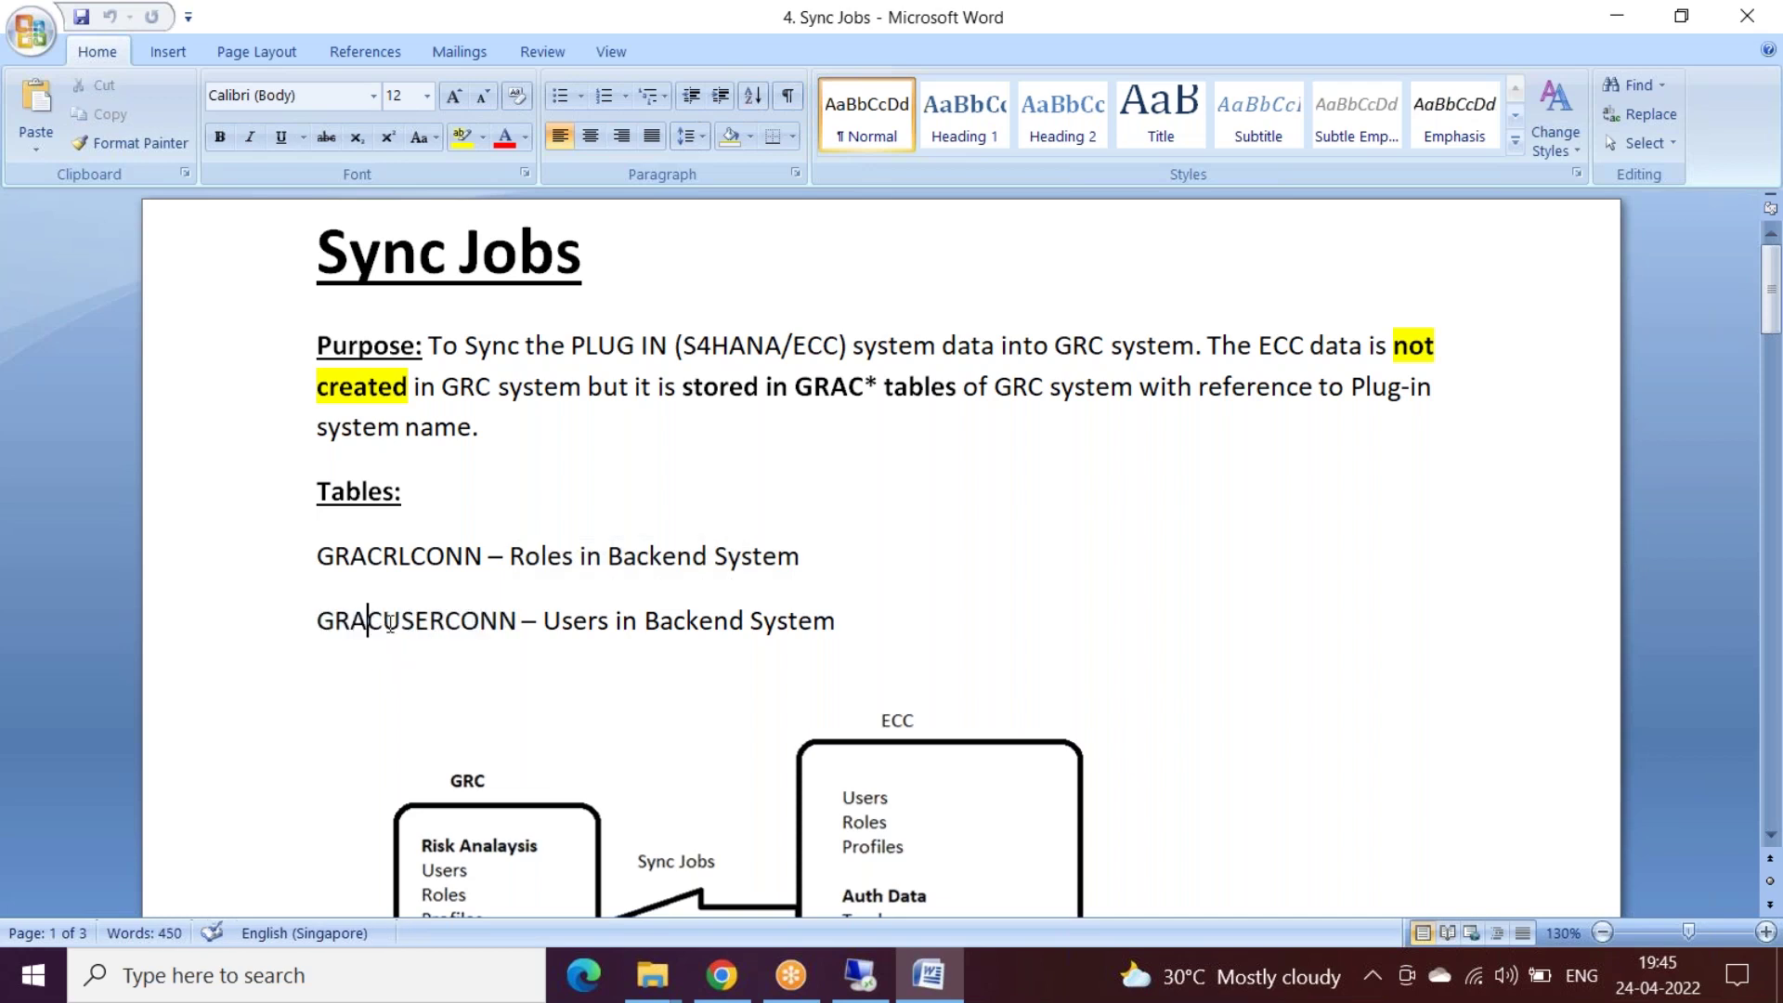
{"action": "left_click_drag", "start_coordinate": [385, 621], "coordinate": [445, 622]}
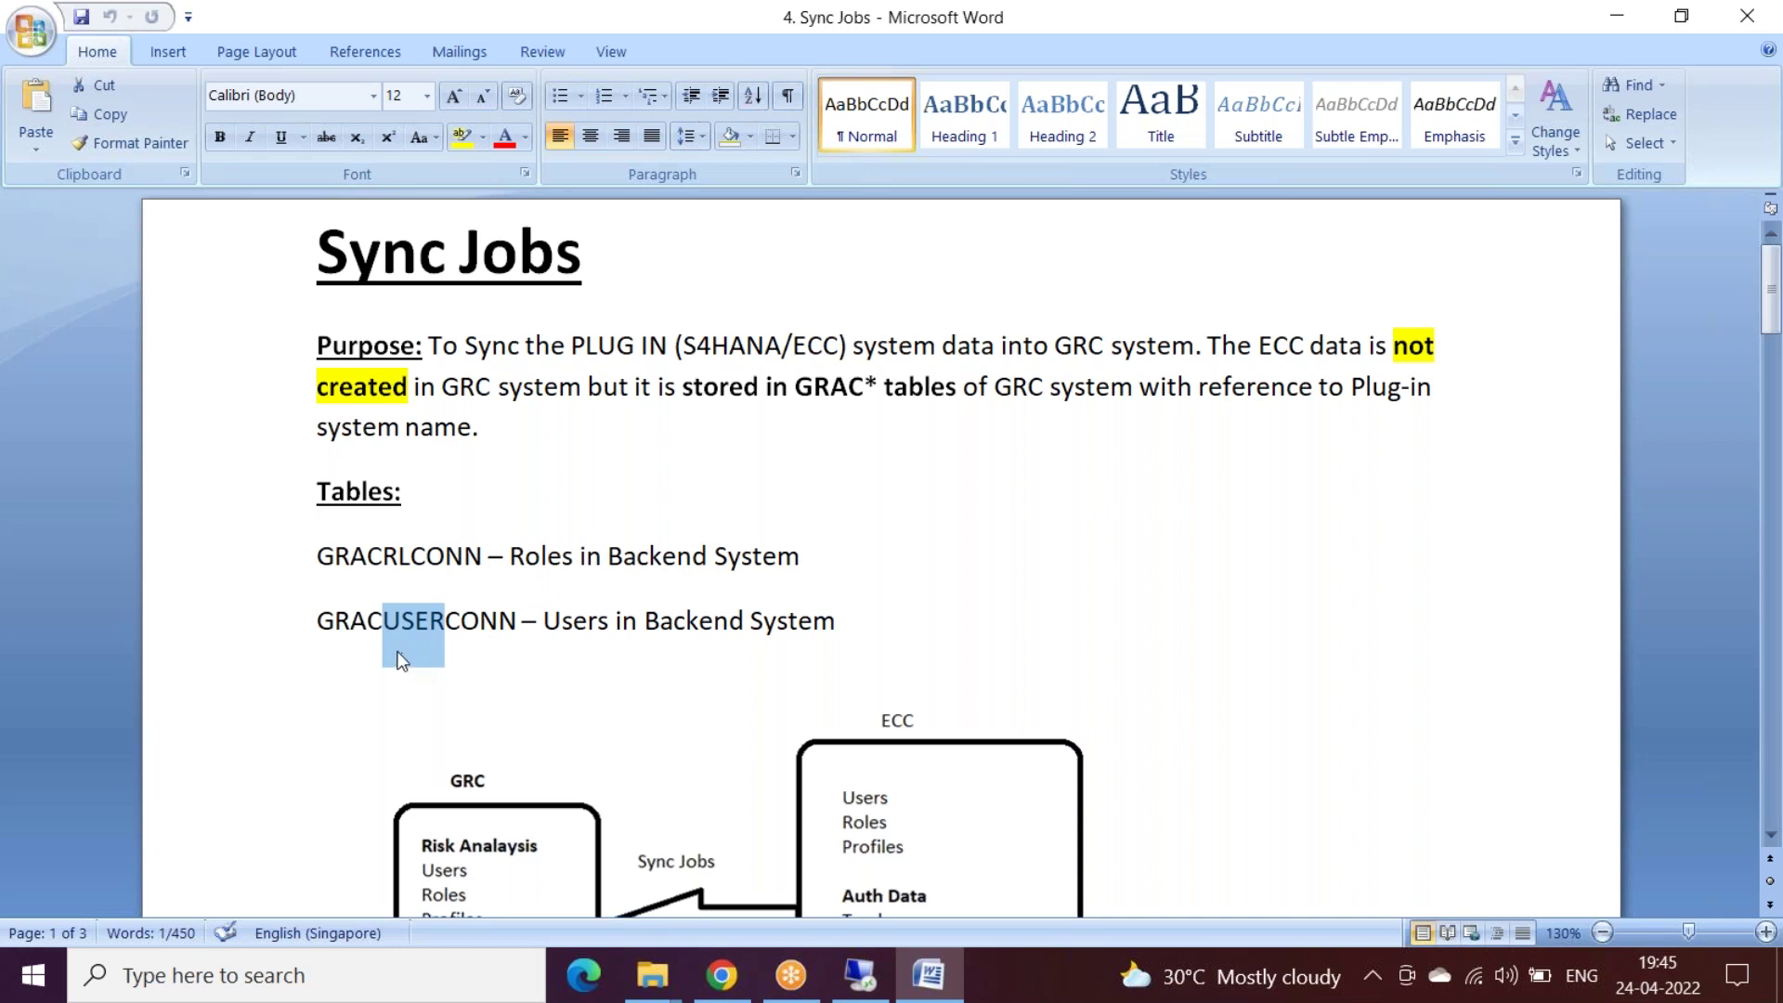
{"action": "left_click_drag", "start_coordinate": [317, 620], "coordinate": [516, 627]}
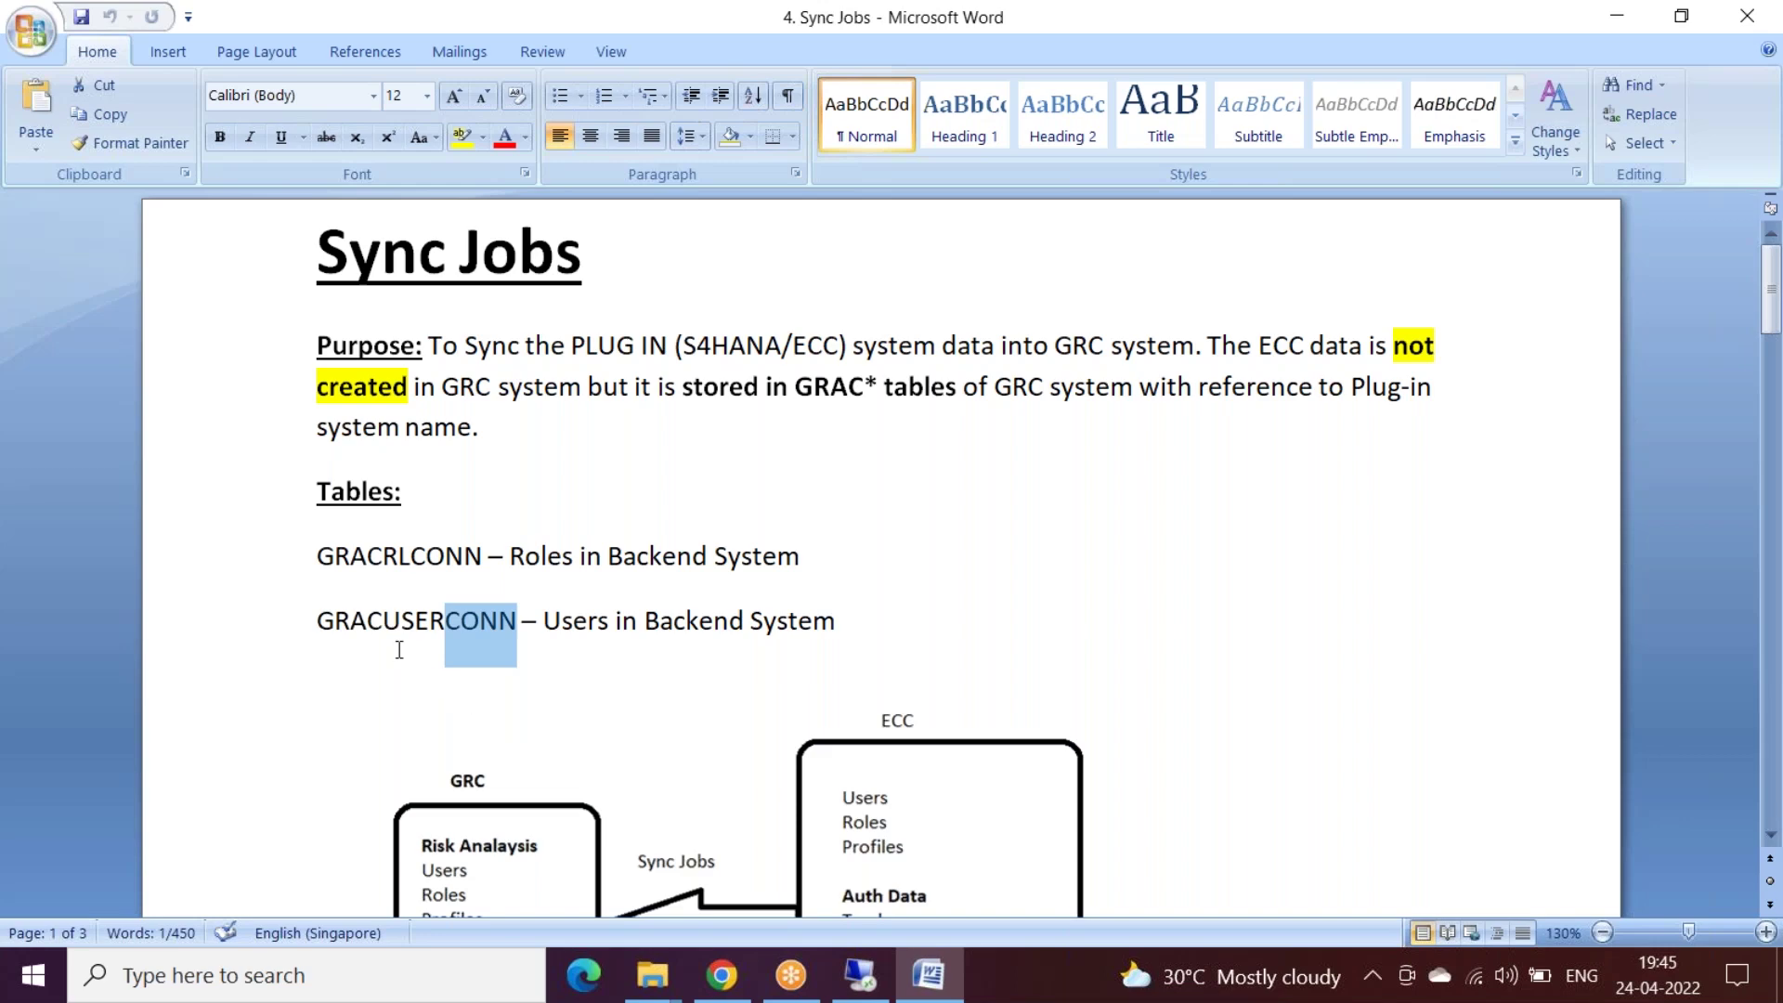
- Open Risk Analysis: User Level from the Access Management area in NWBC
{"action": "left_click", "coordinate": [857, 977]}
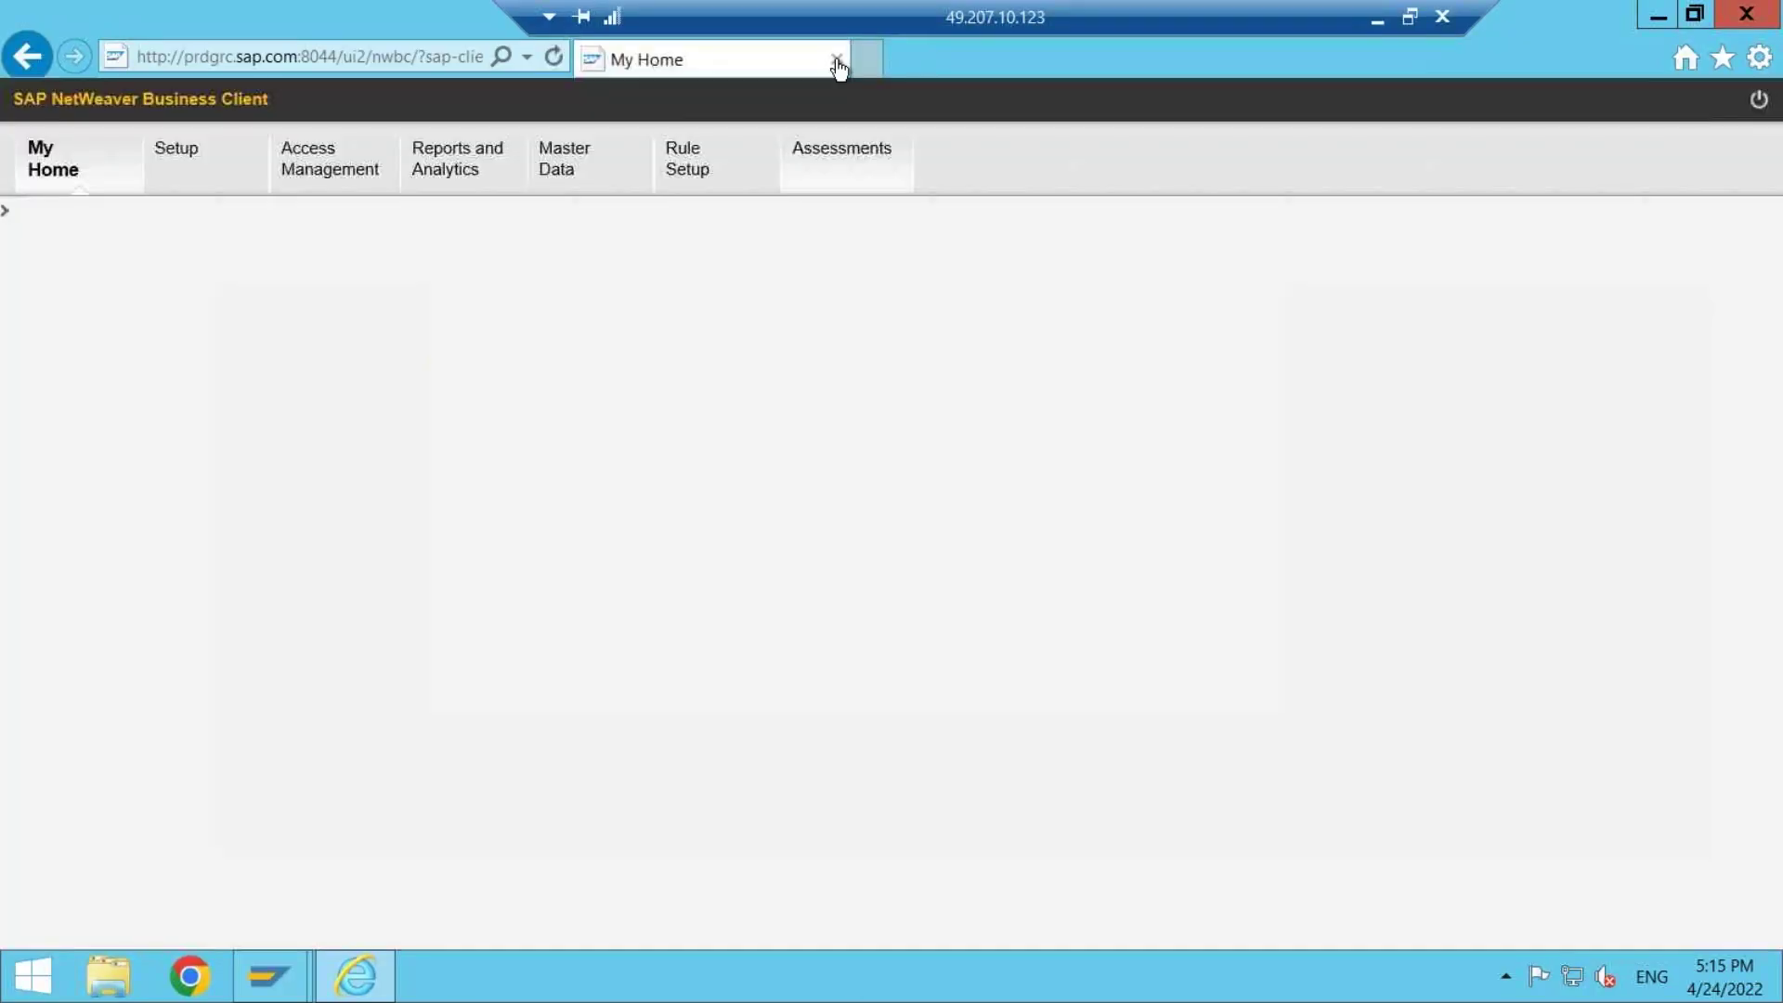
{"action": "left_click", "coordinate": [320, 162]}
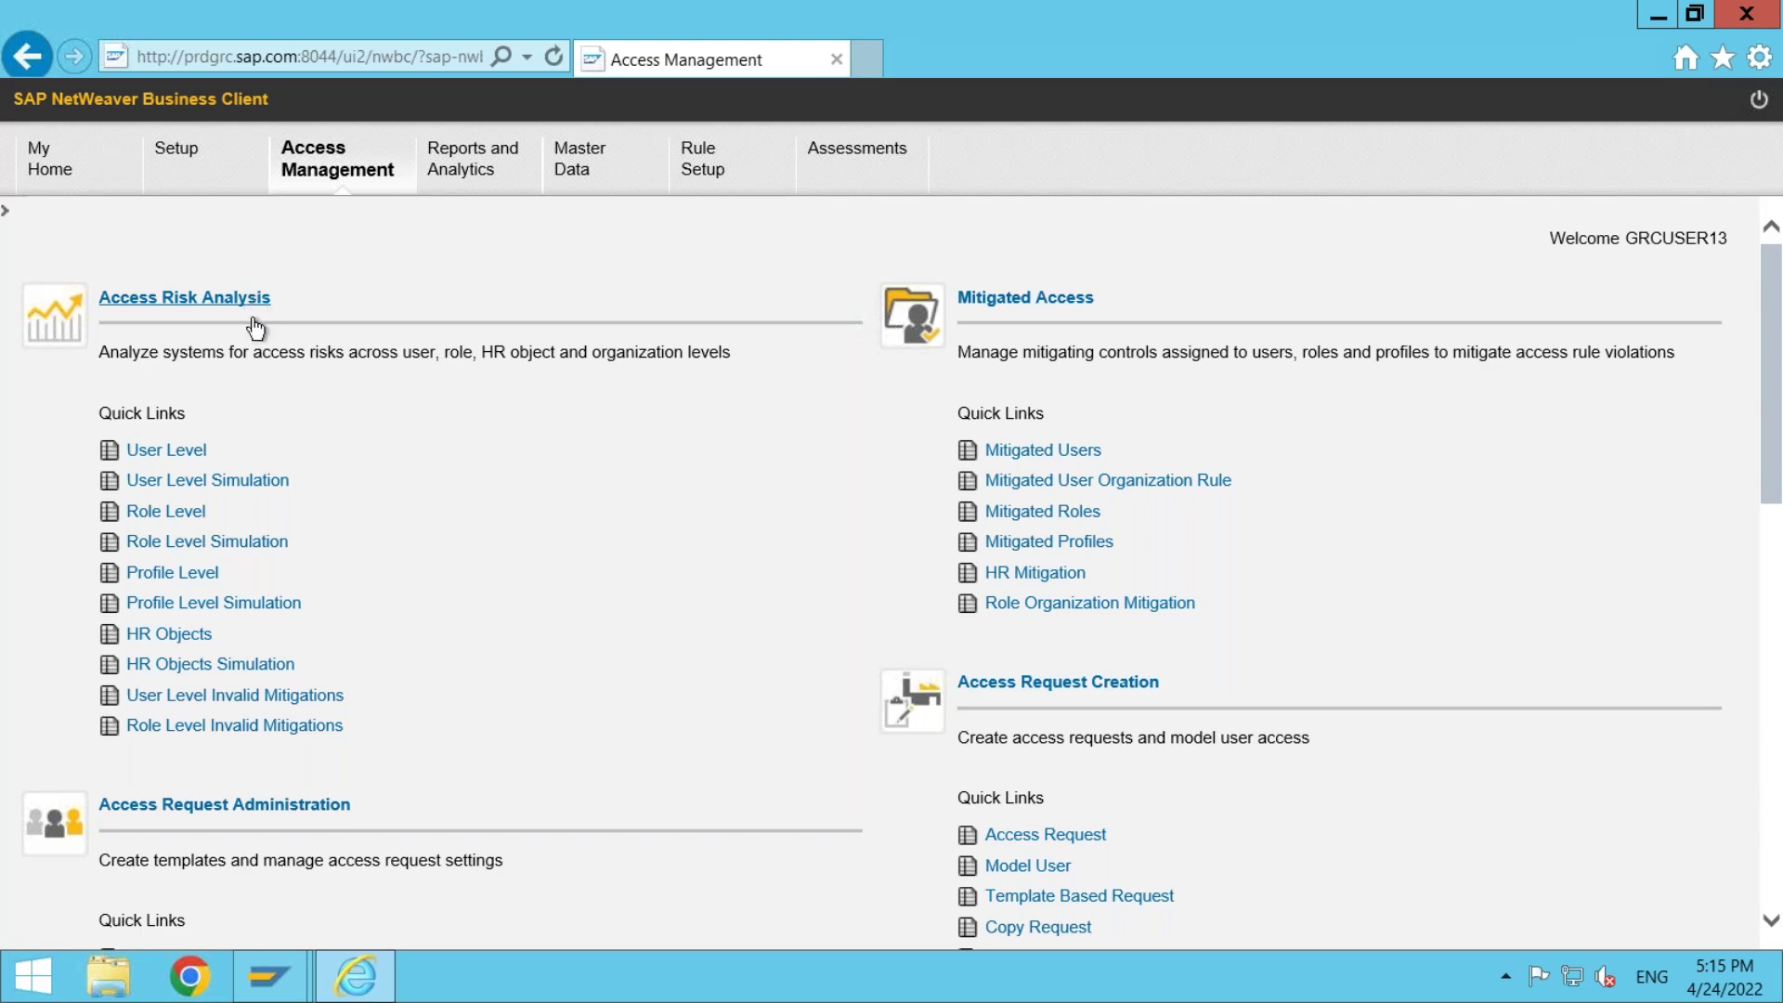
{"action": "left_click", "coordinate": [179, 459]}
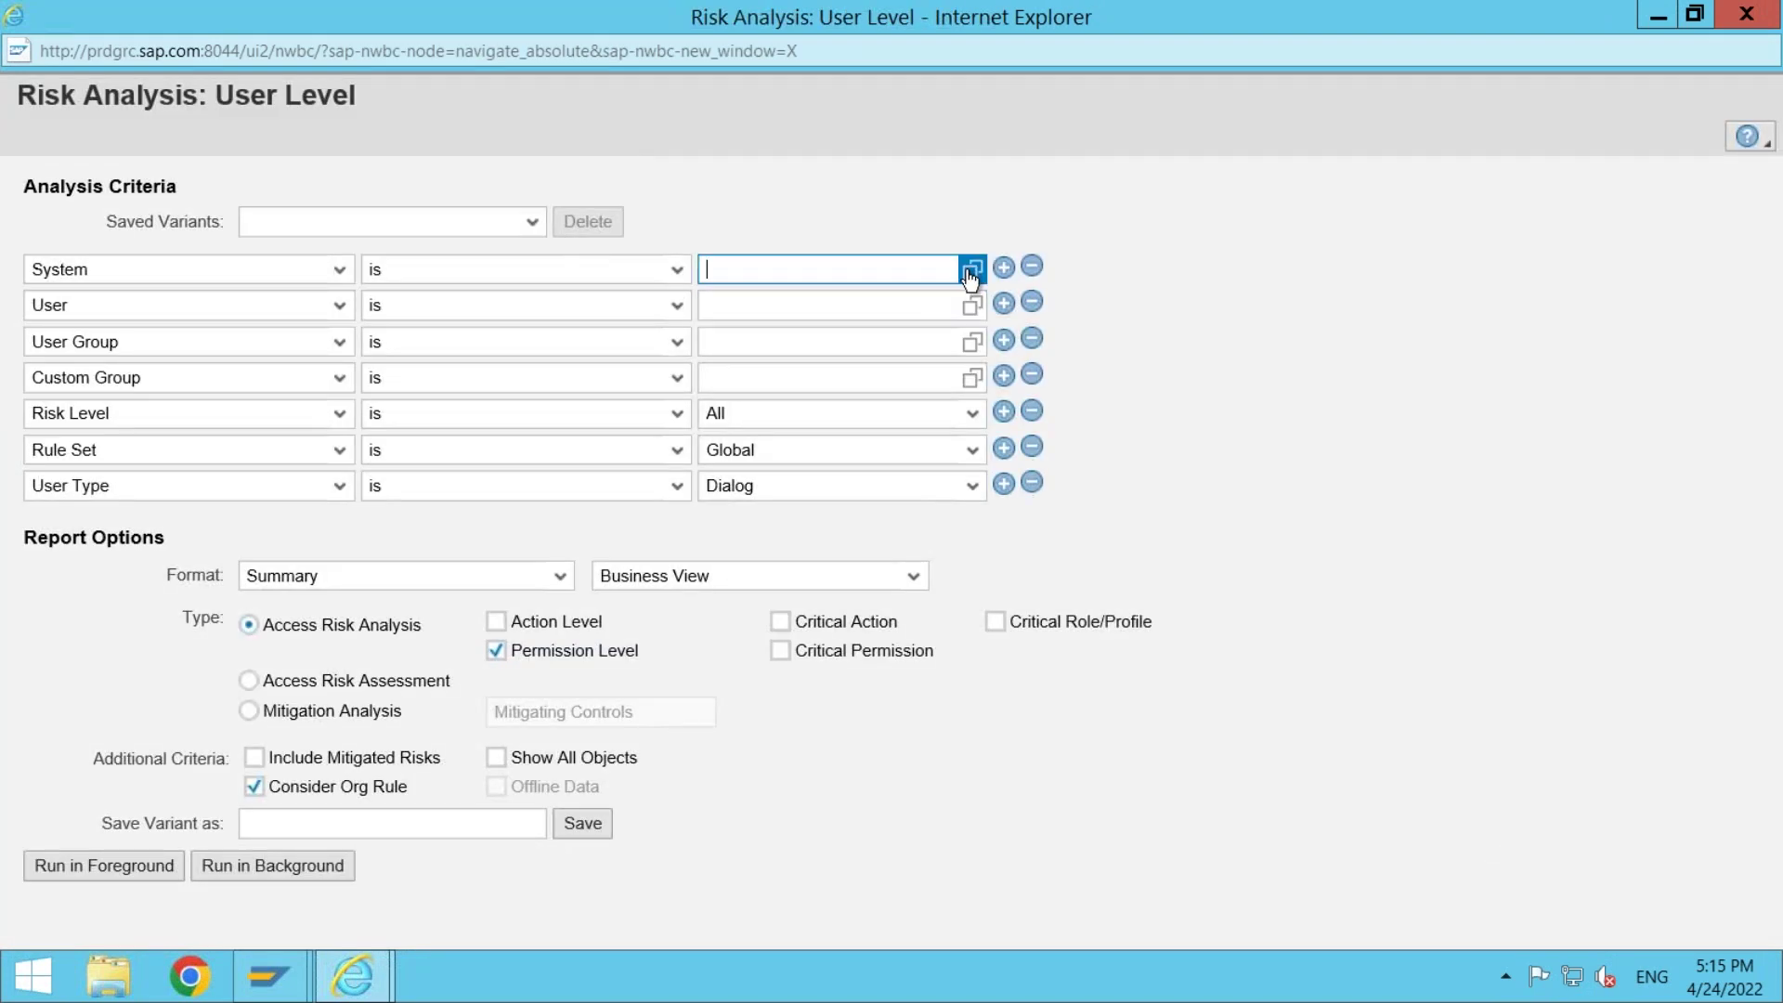
{"action": "left_click", "coordinate": [971, 271]}
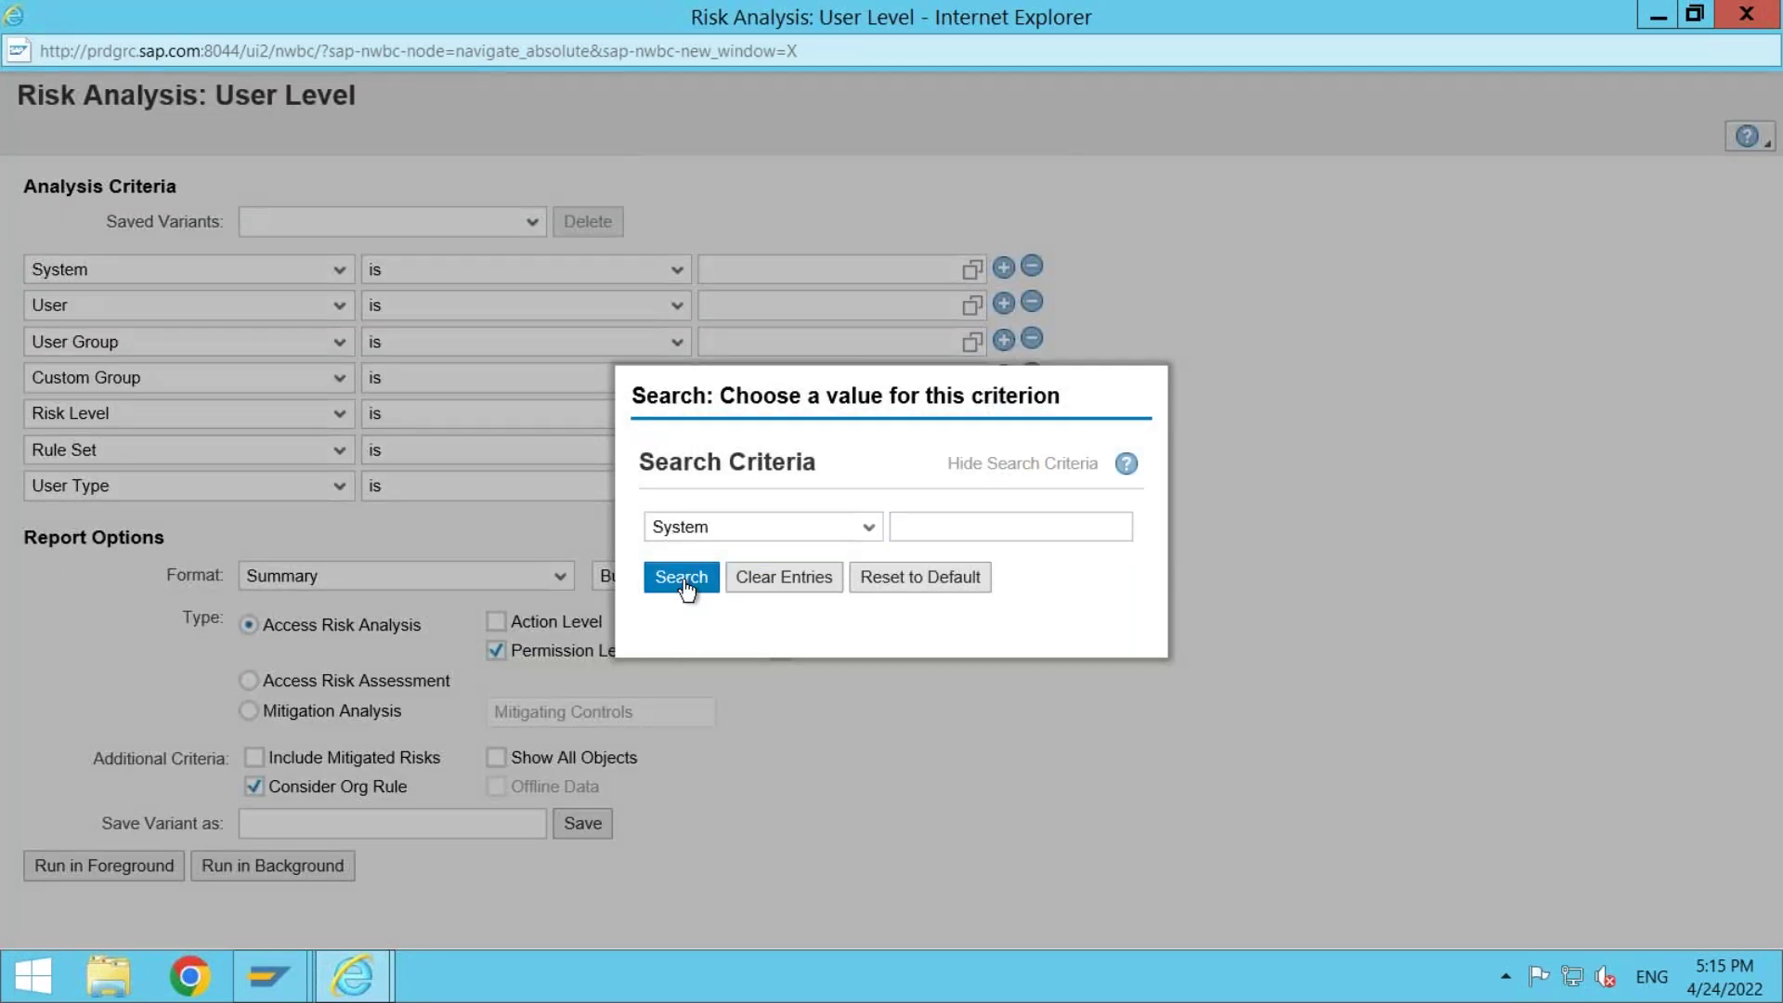
{"action": "left_click", "coordinate": [683, 581]}
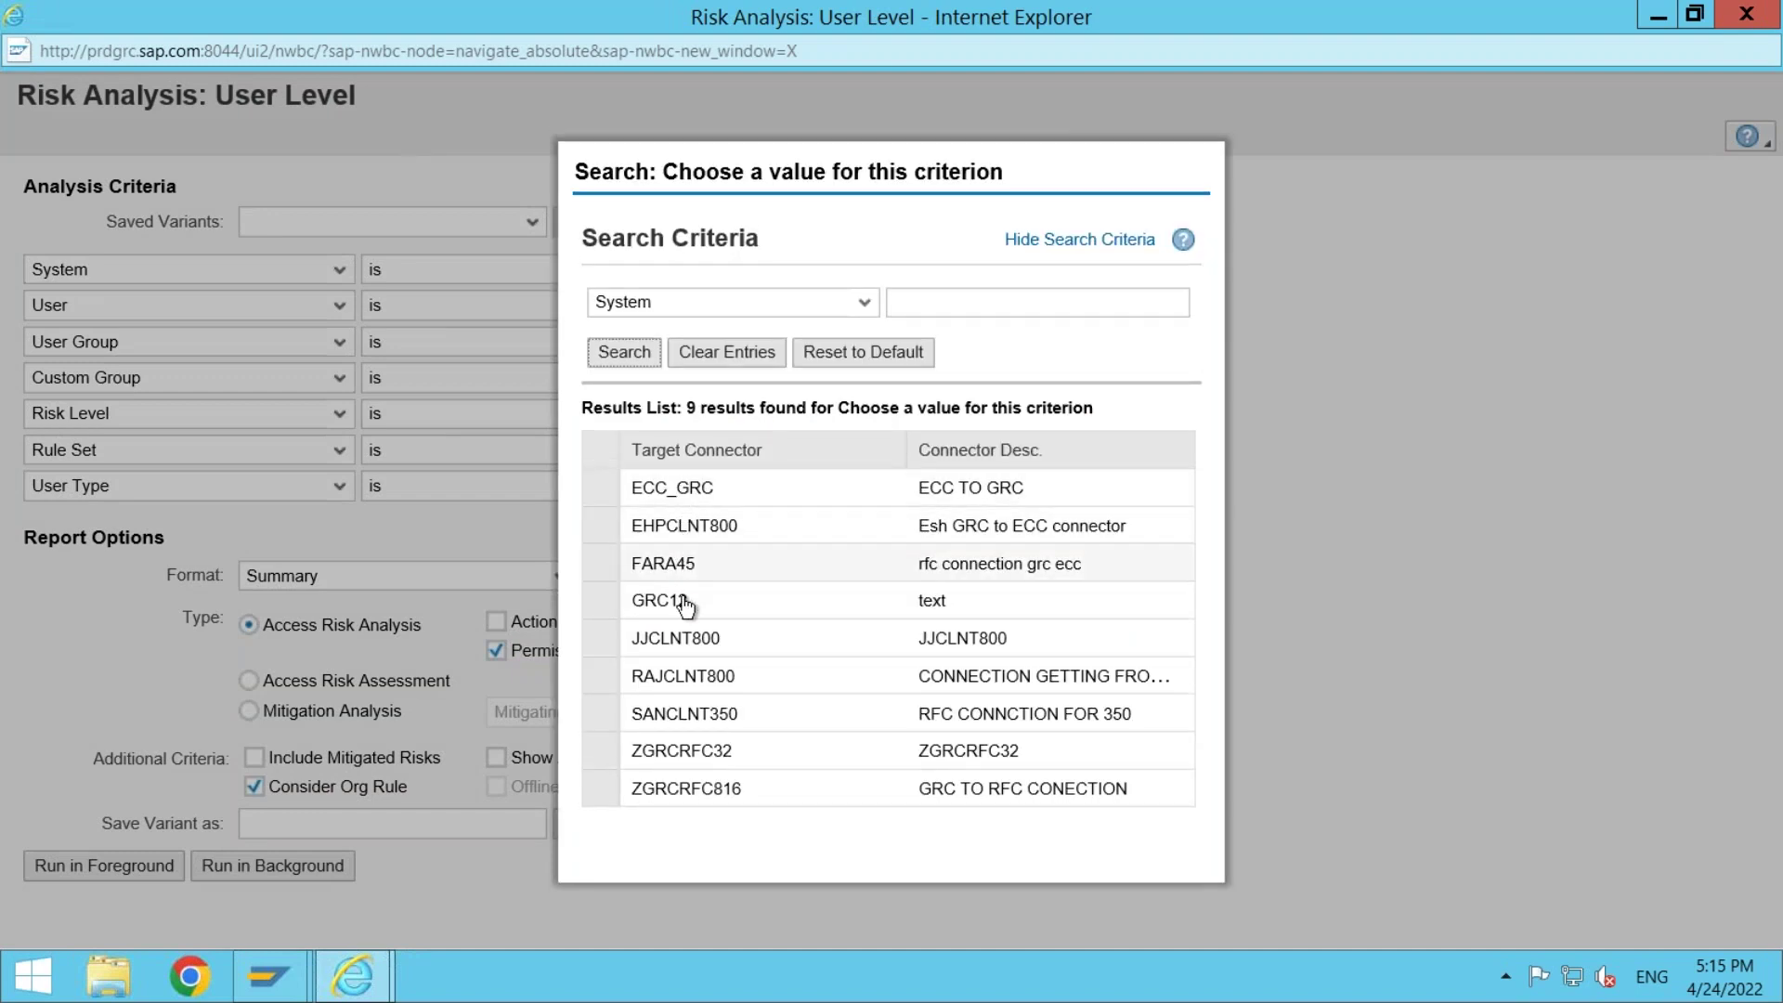
{"action": "left_click", "coordinate": [661, 640]}
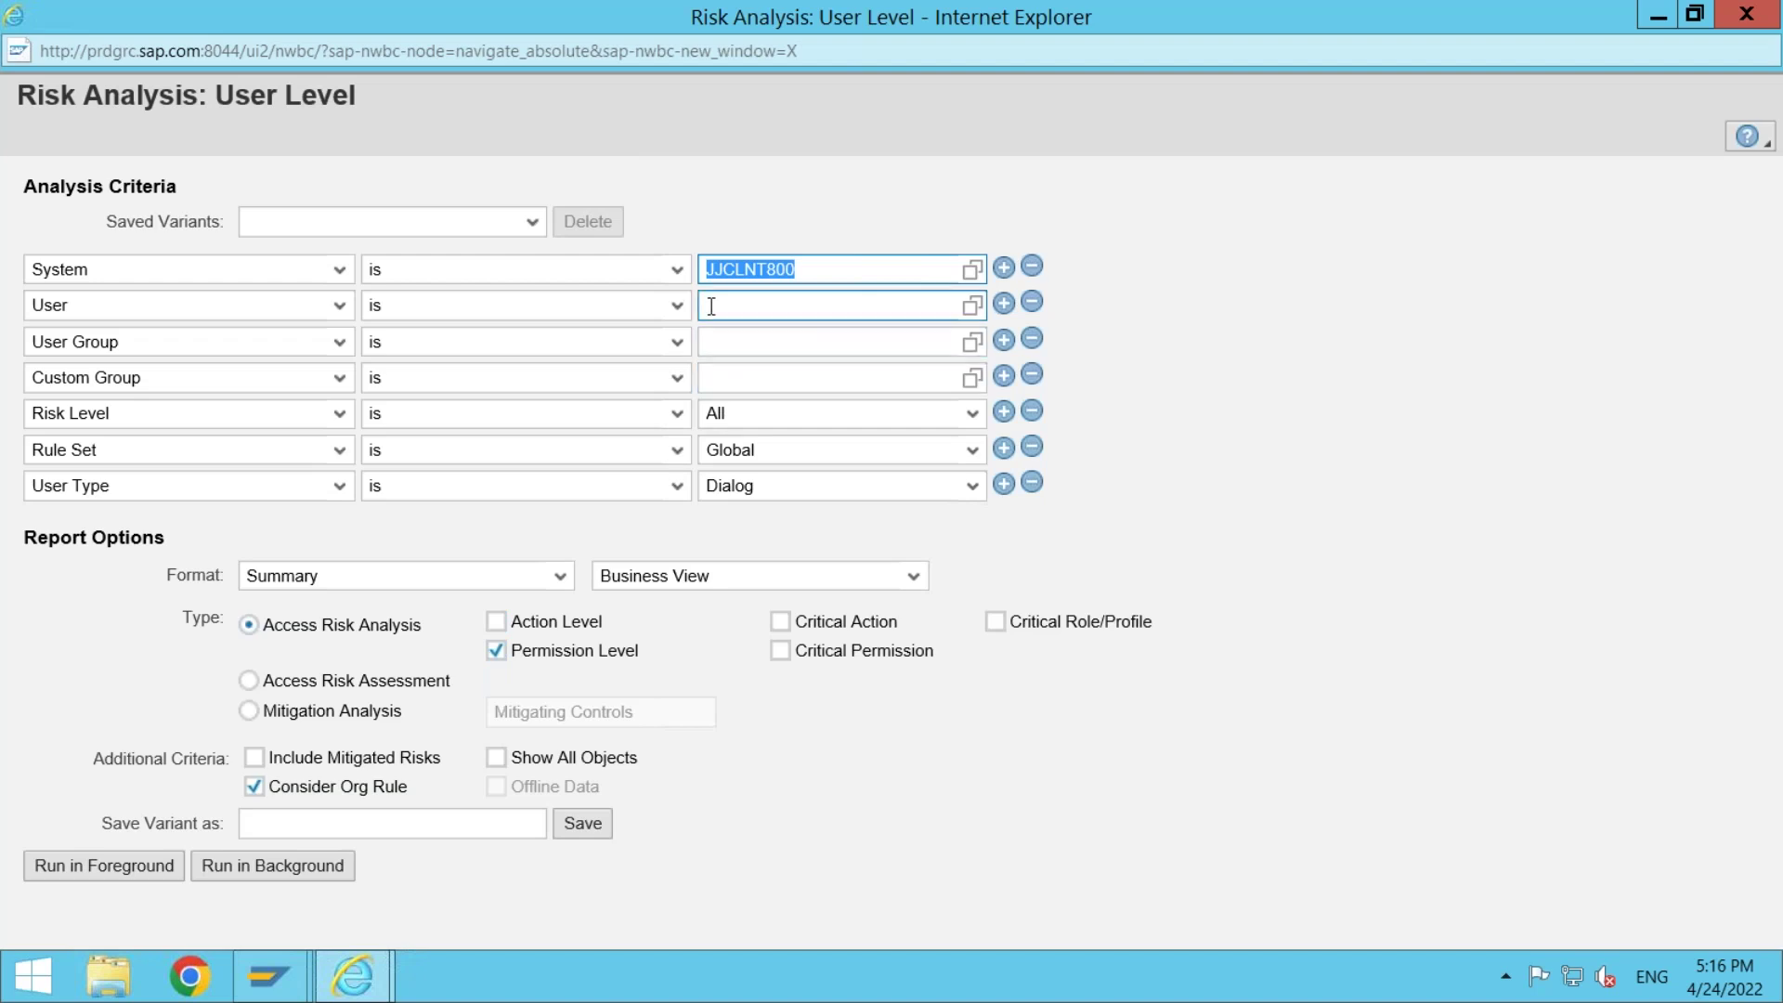
{"action": "left_click", "coordinate": [760, 309]}
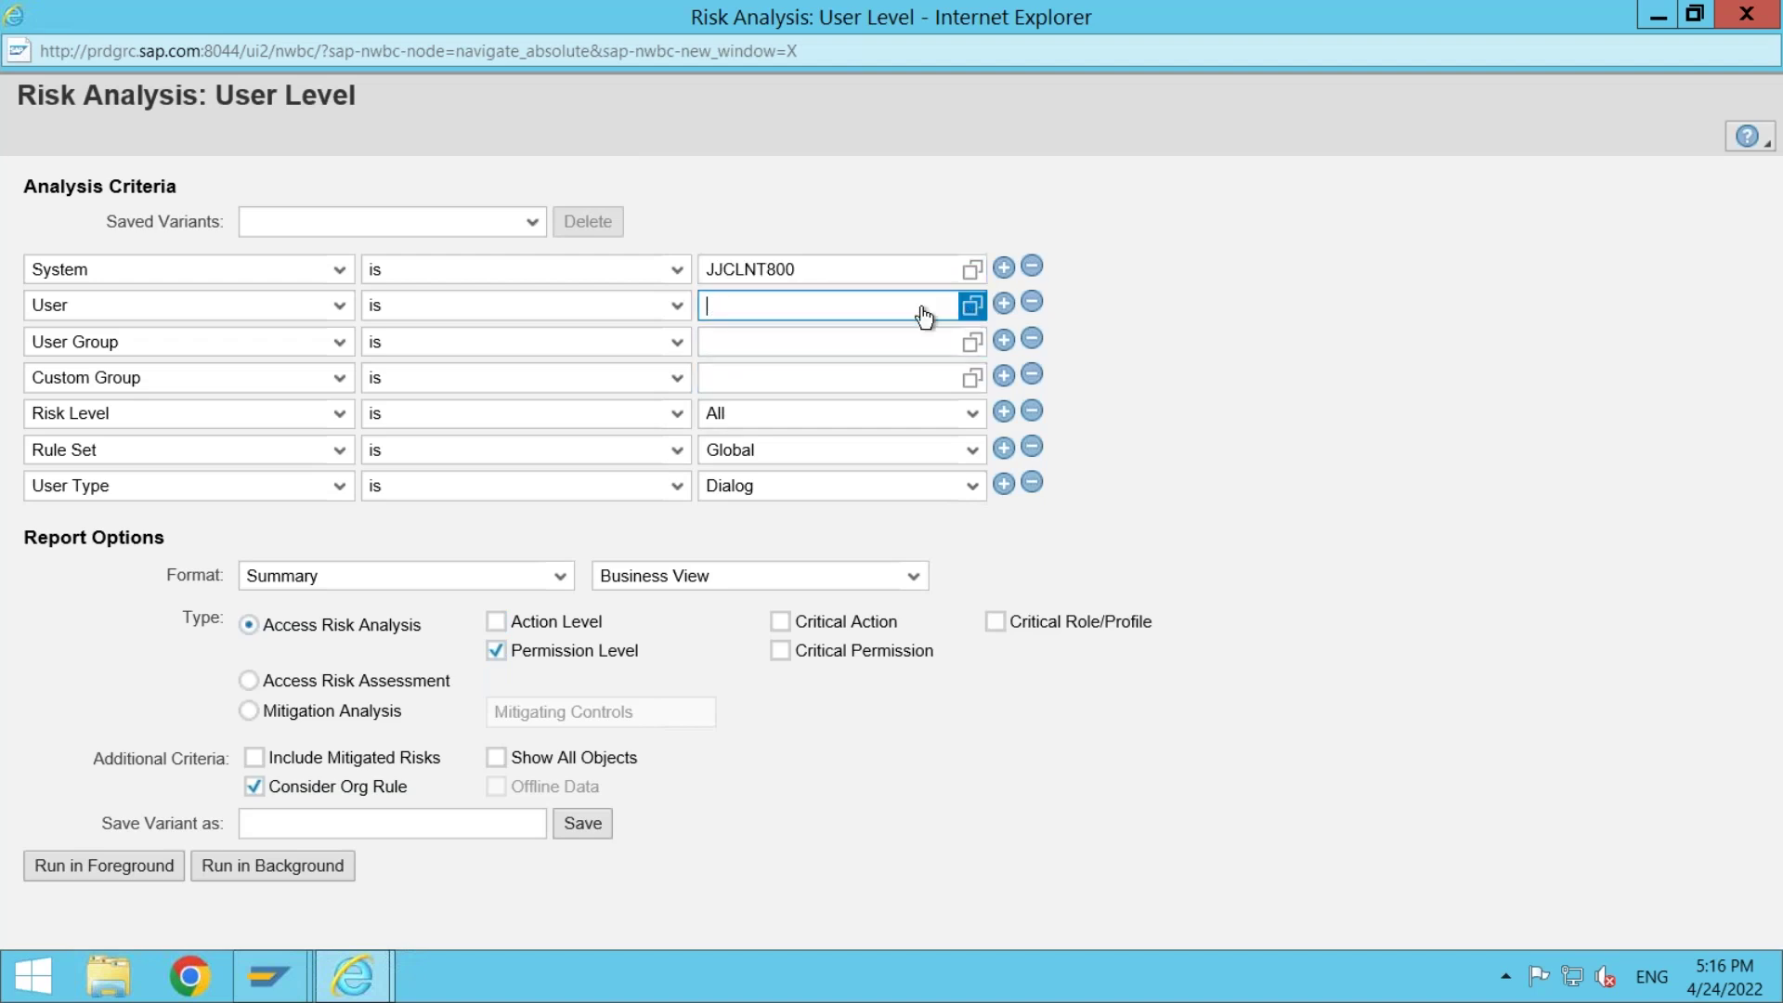
{"action": "left_click_drag", "start_coordinate": [818, 270], "coordinate": [708, 277]}
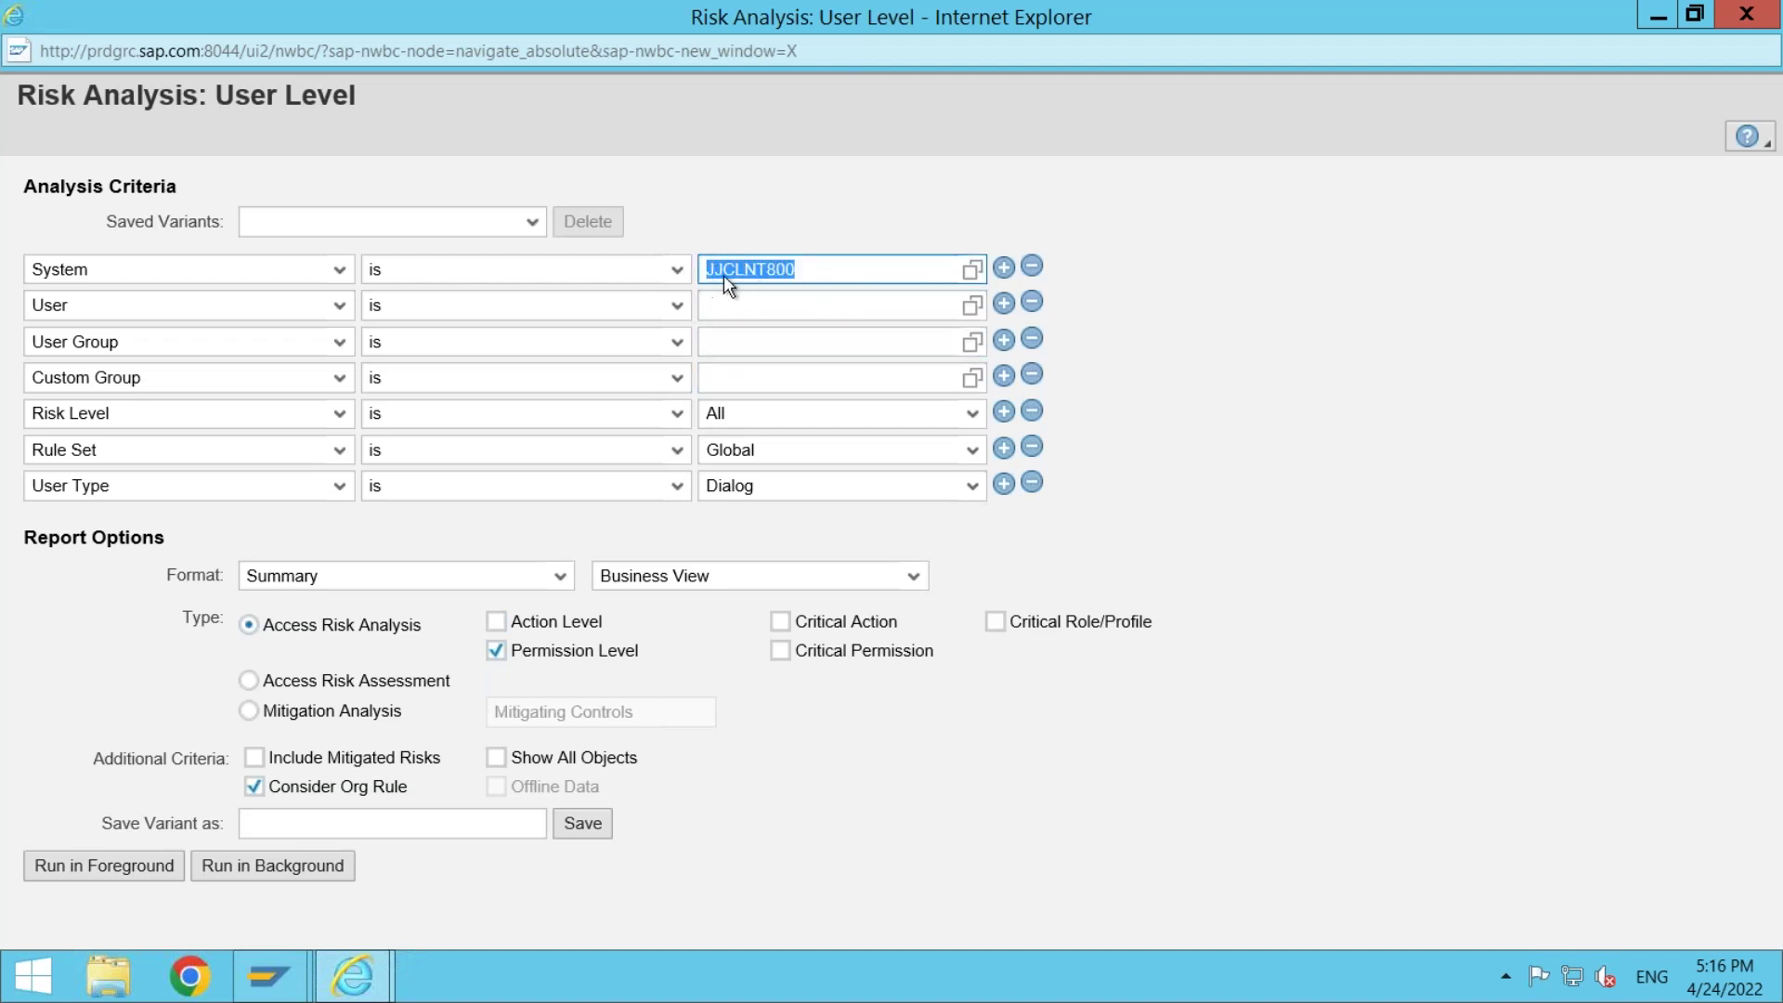
{"action": "left_click", "coordinate": [973, 316]}
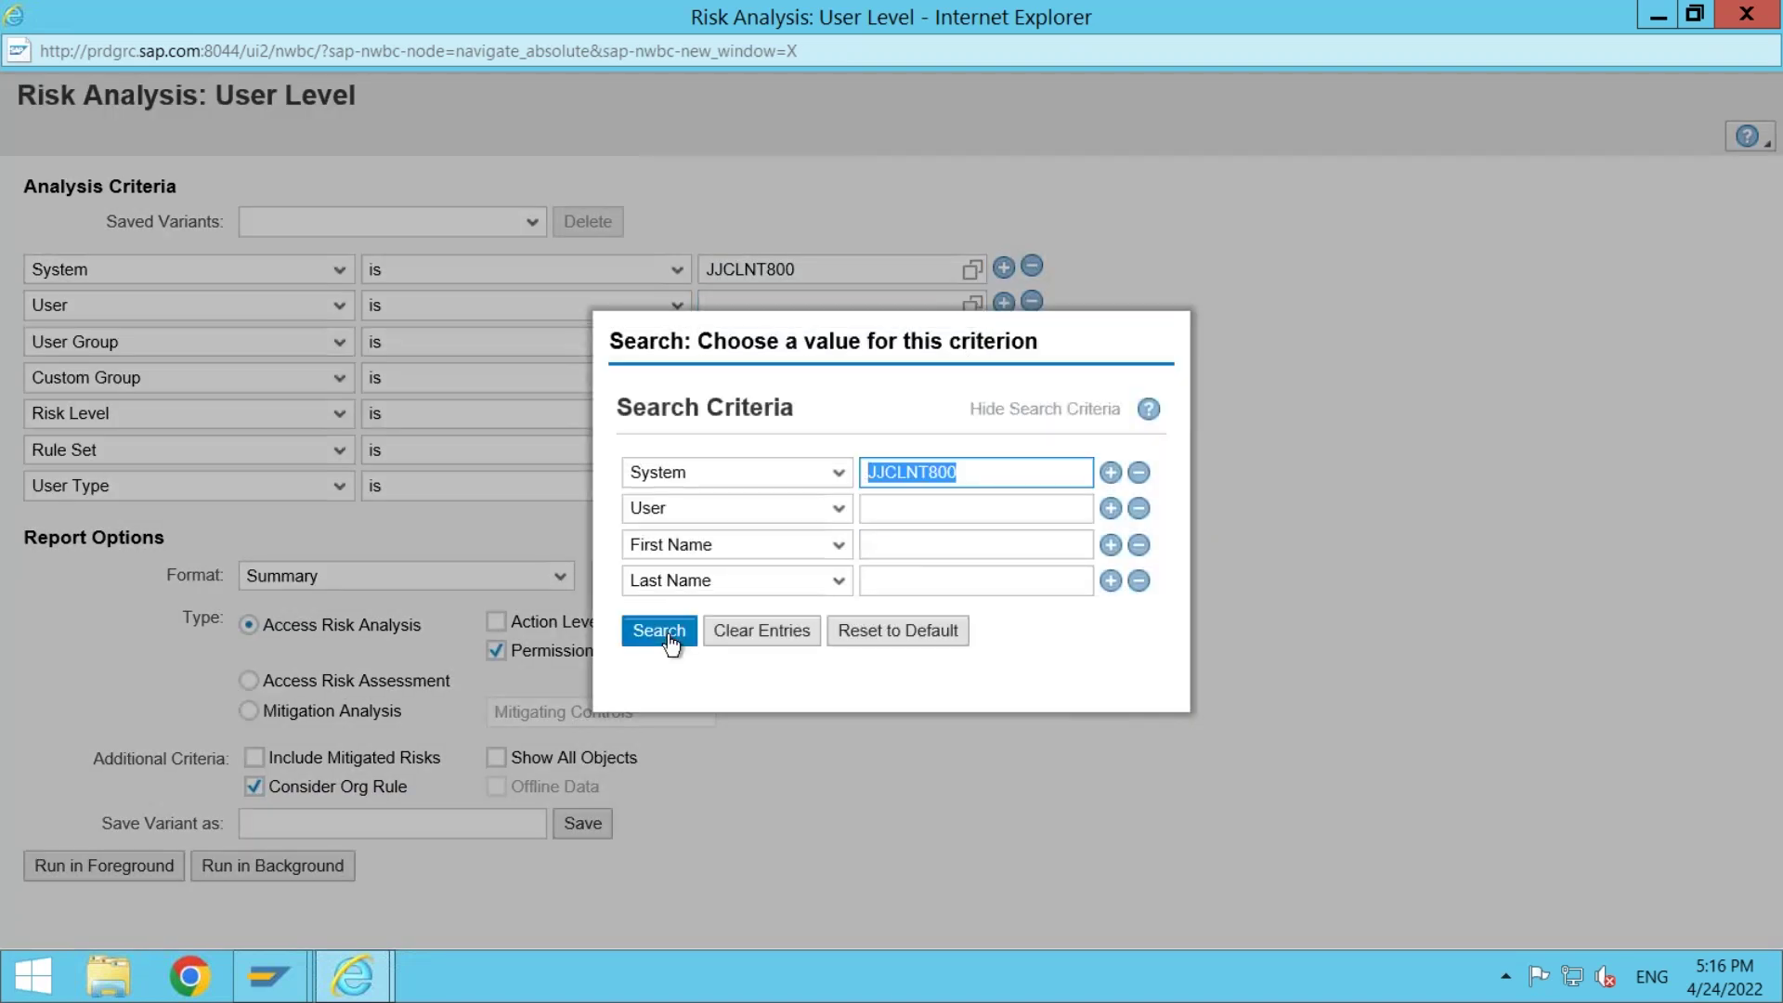
{"action": "left_click", "coordinate": [668, 633]}
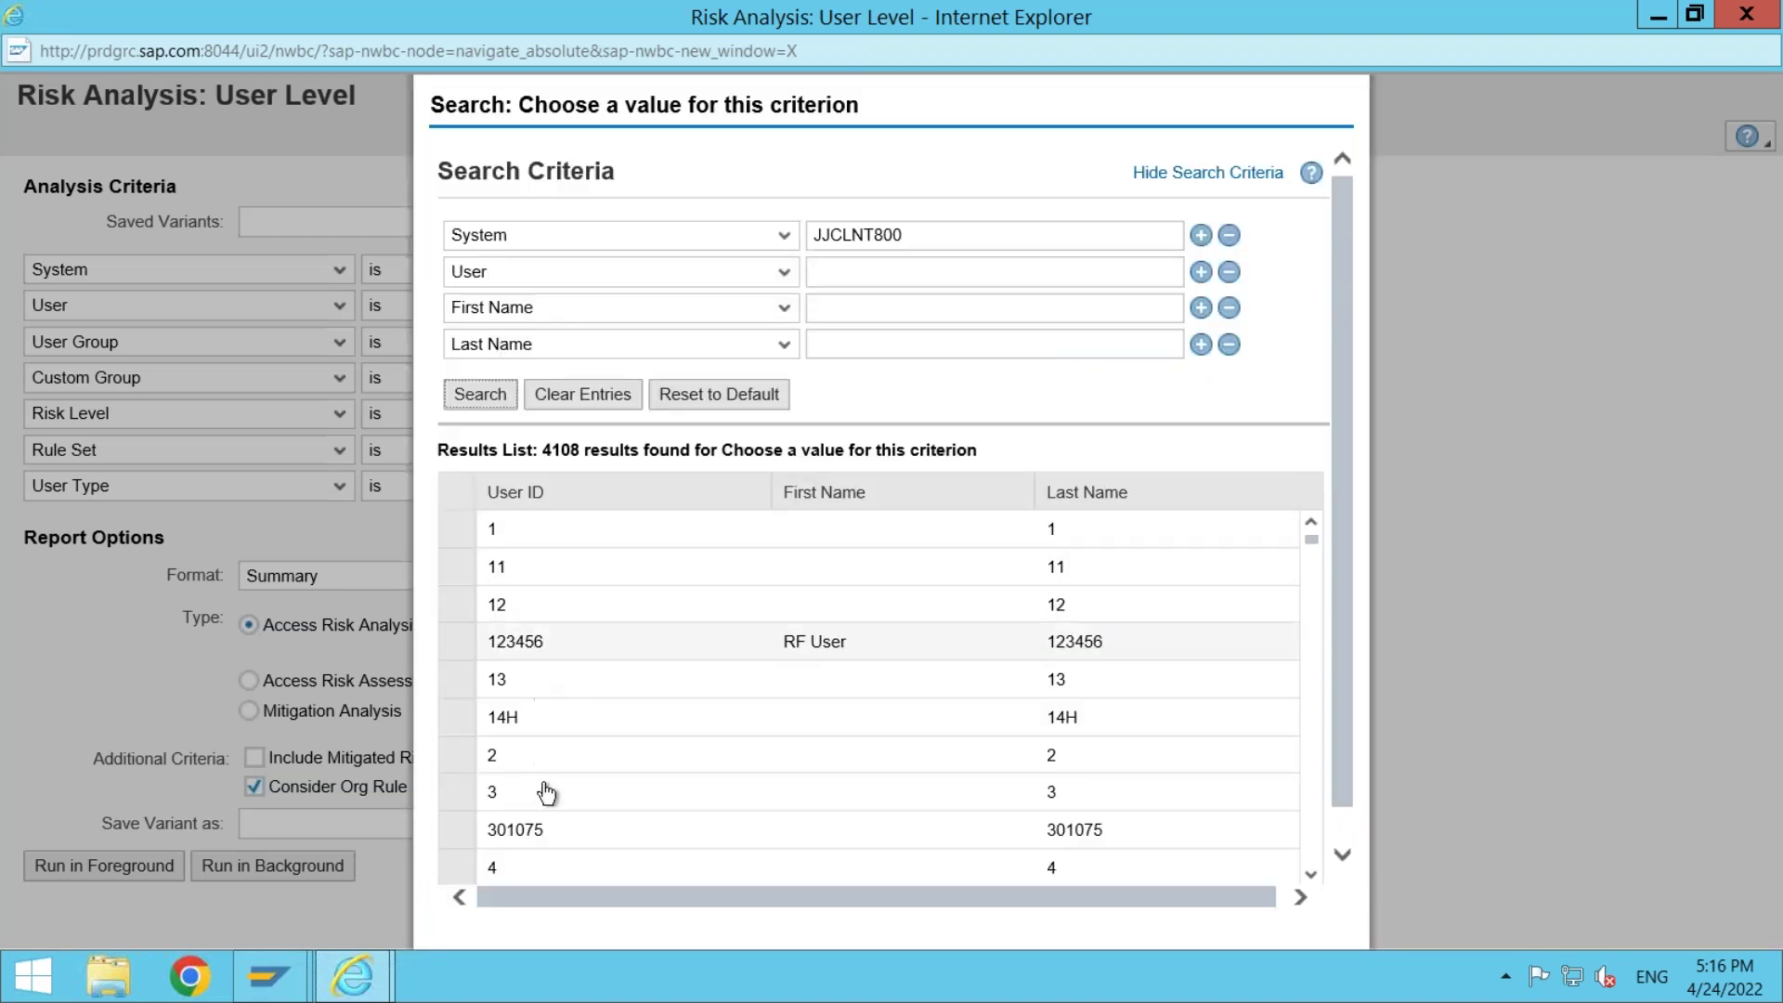
{"action": "left_click_drag", "start_coordinate": [1312, 540], "coordinate": [1314, 627]}
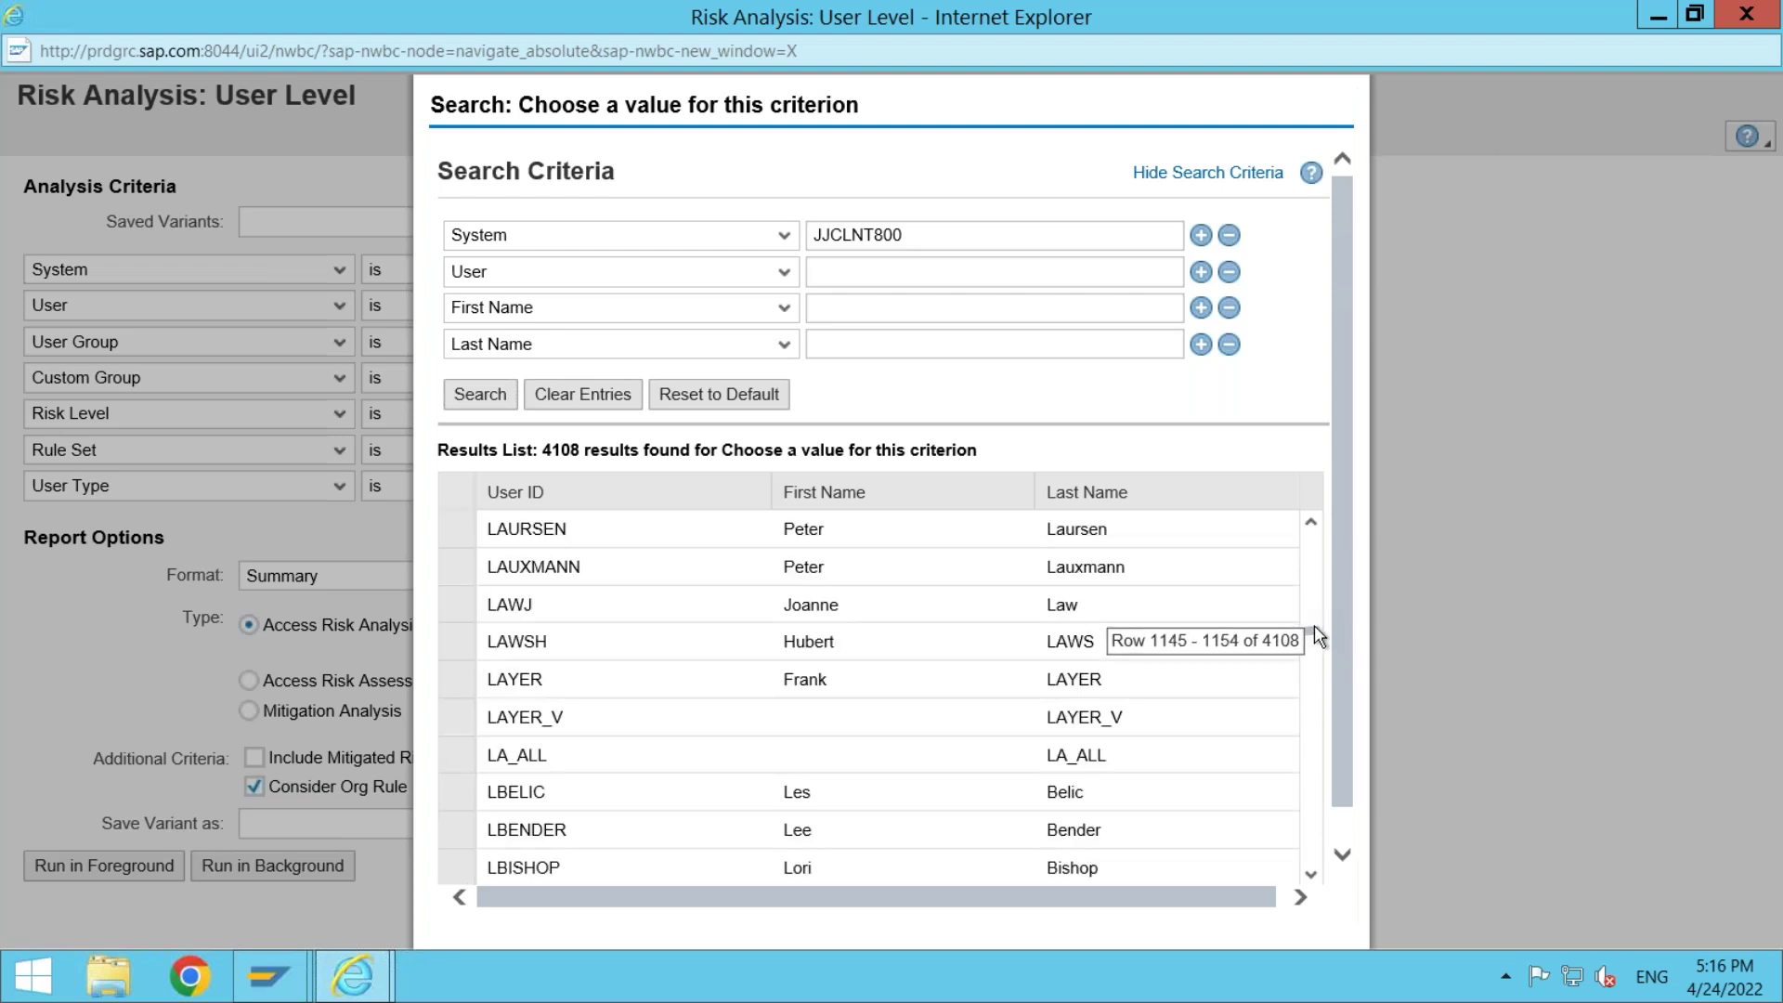
{"action": "left_click_drag", "start_coordinate": [1315, 629], "coordinate": [1310, 523]}
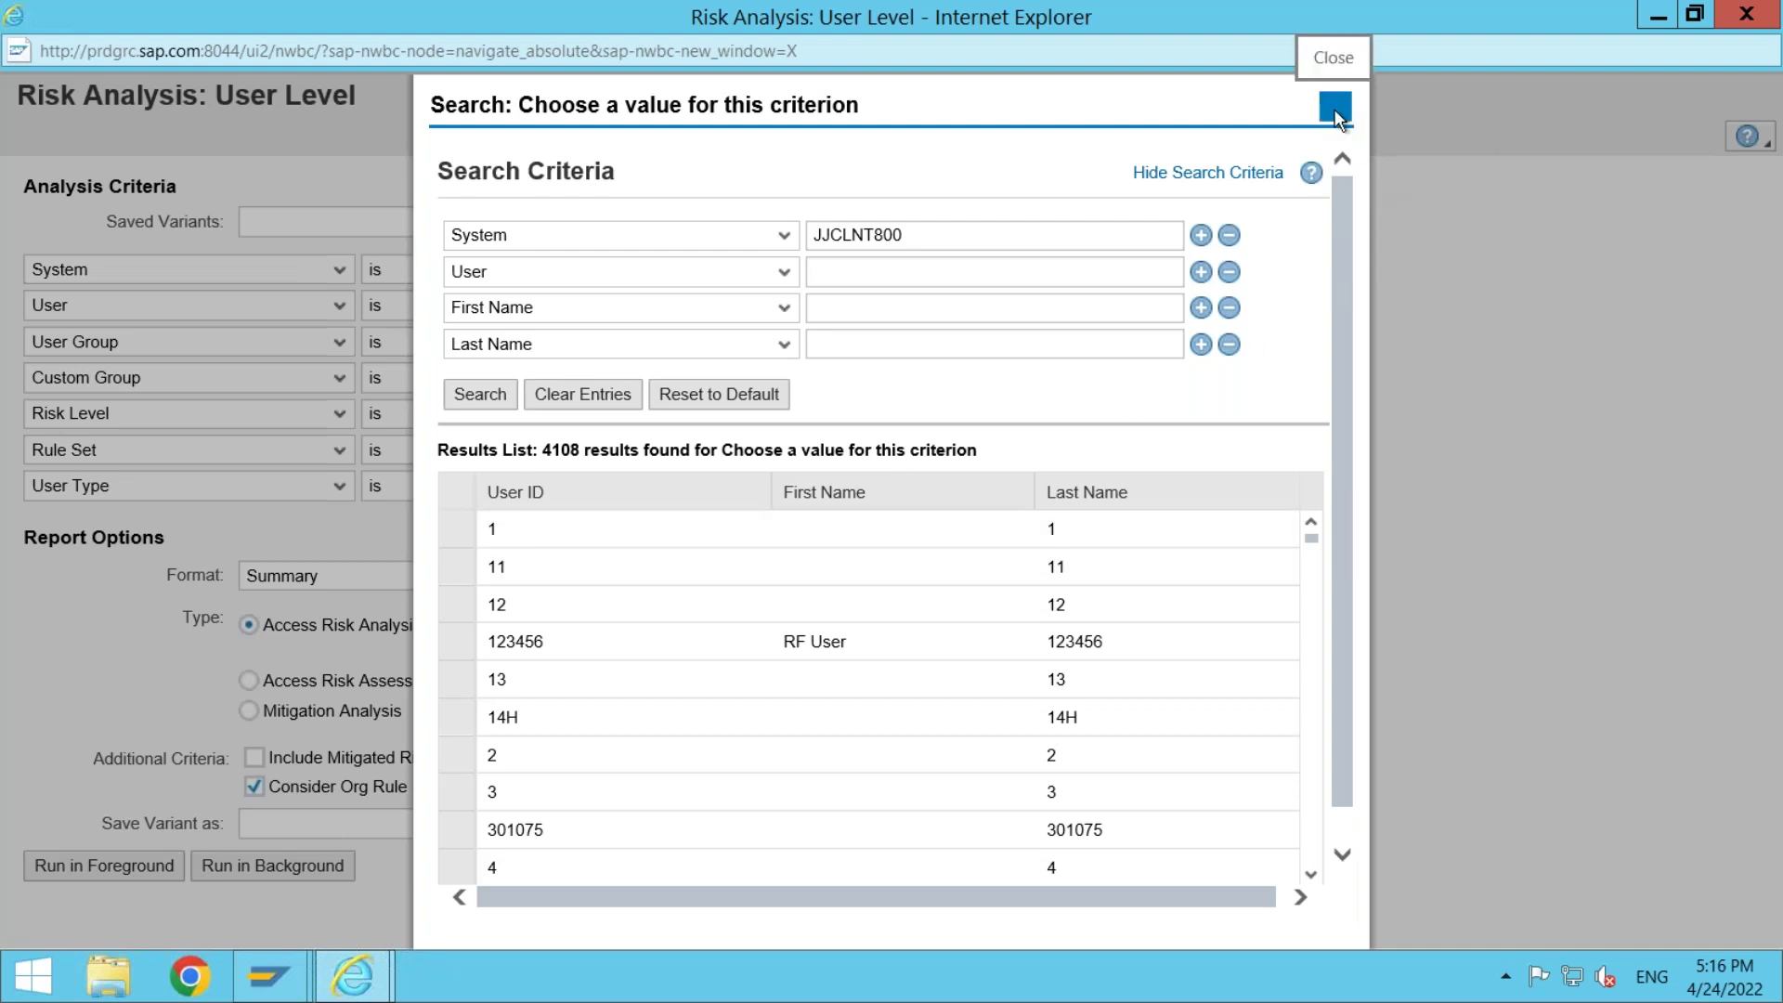
{"action": "left_click", "coordinate": [1337, 108]}
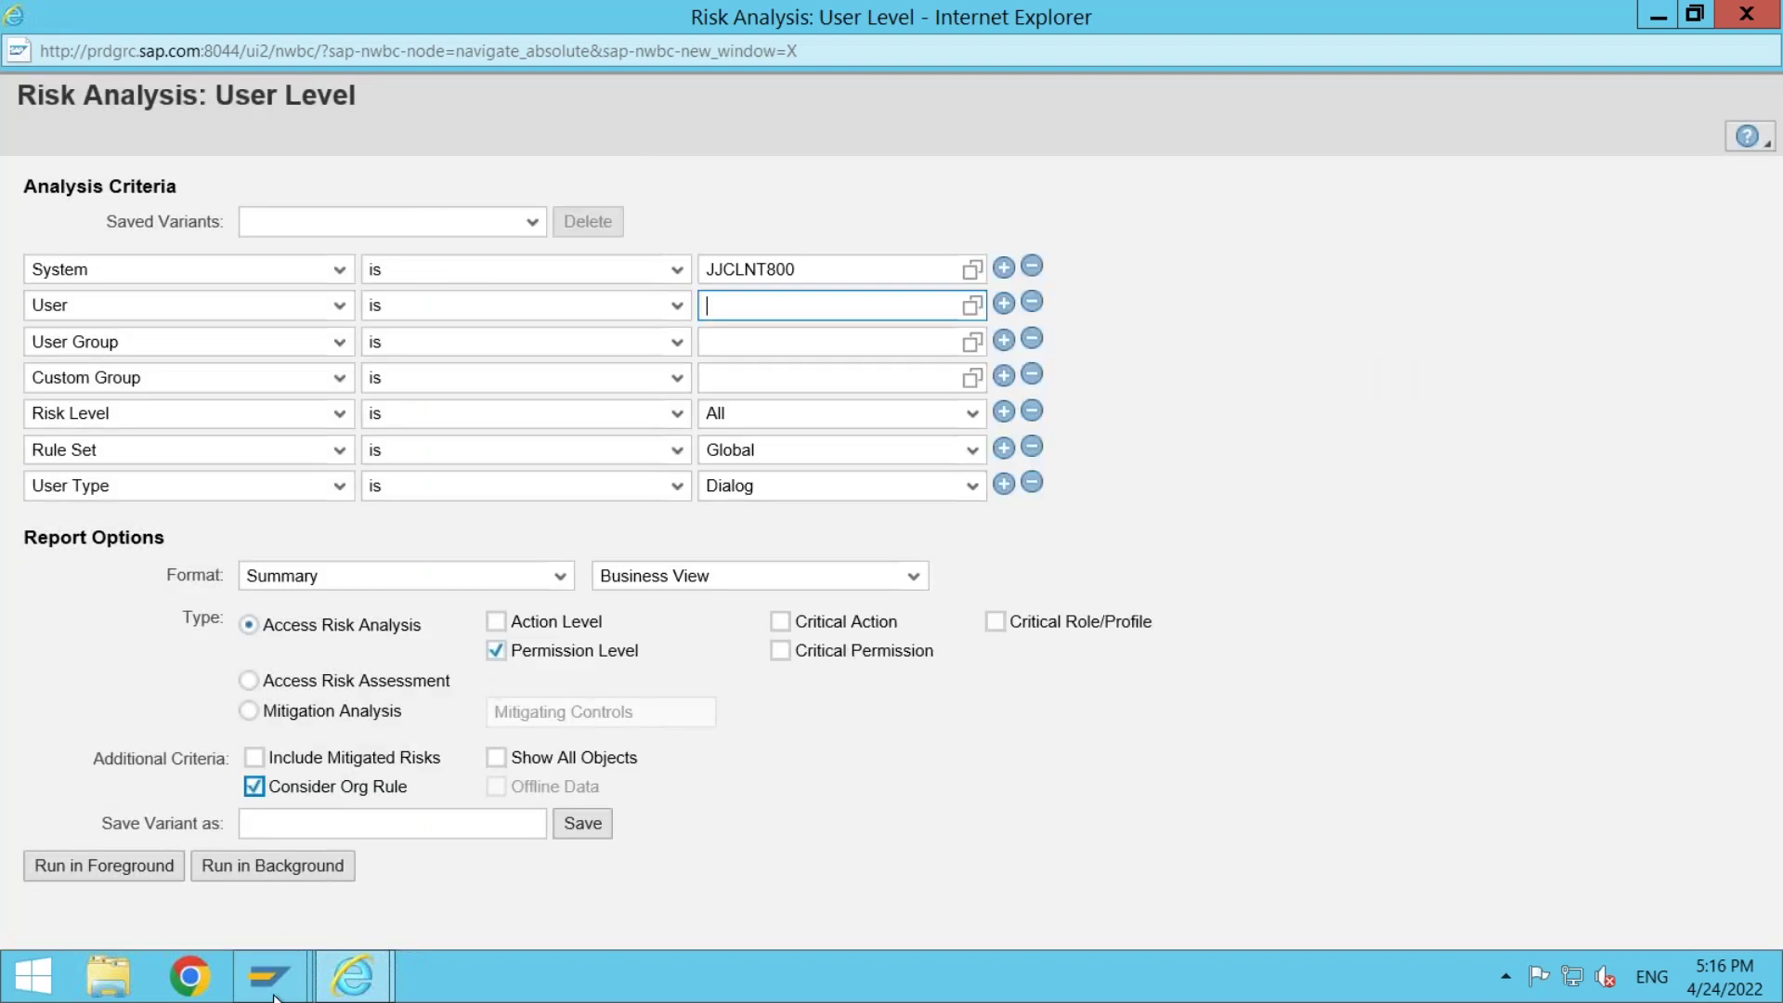
{"action": "mouse_move", "coordinate": [274, 996]}
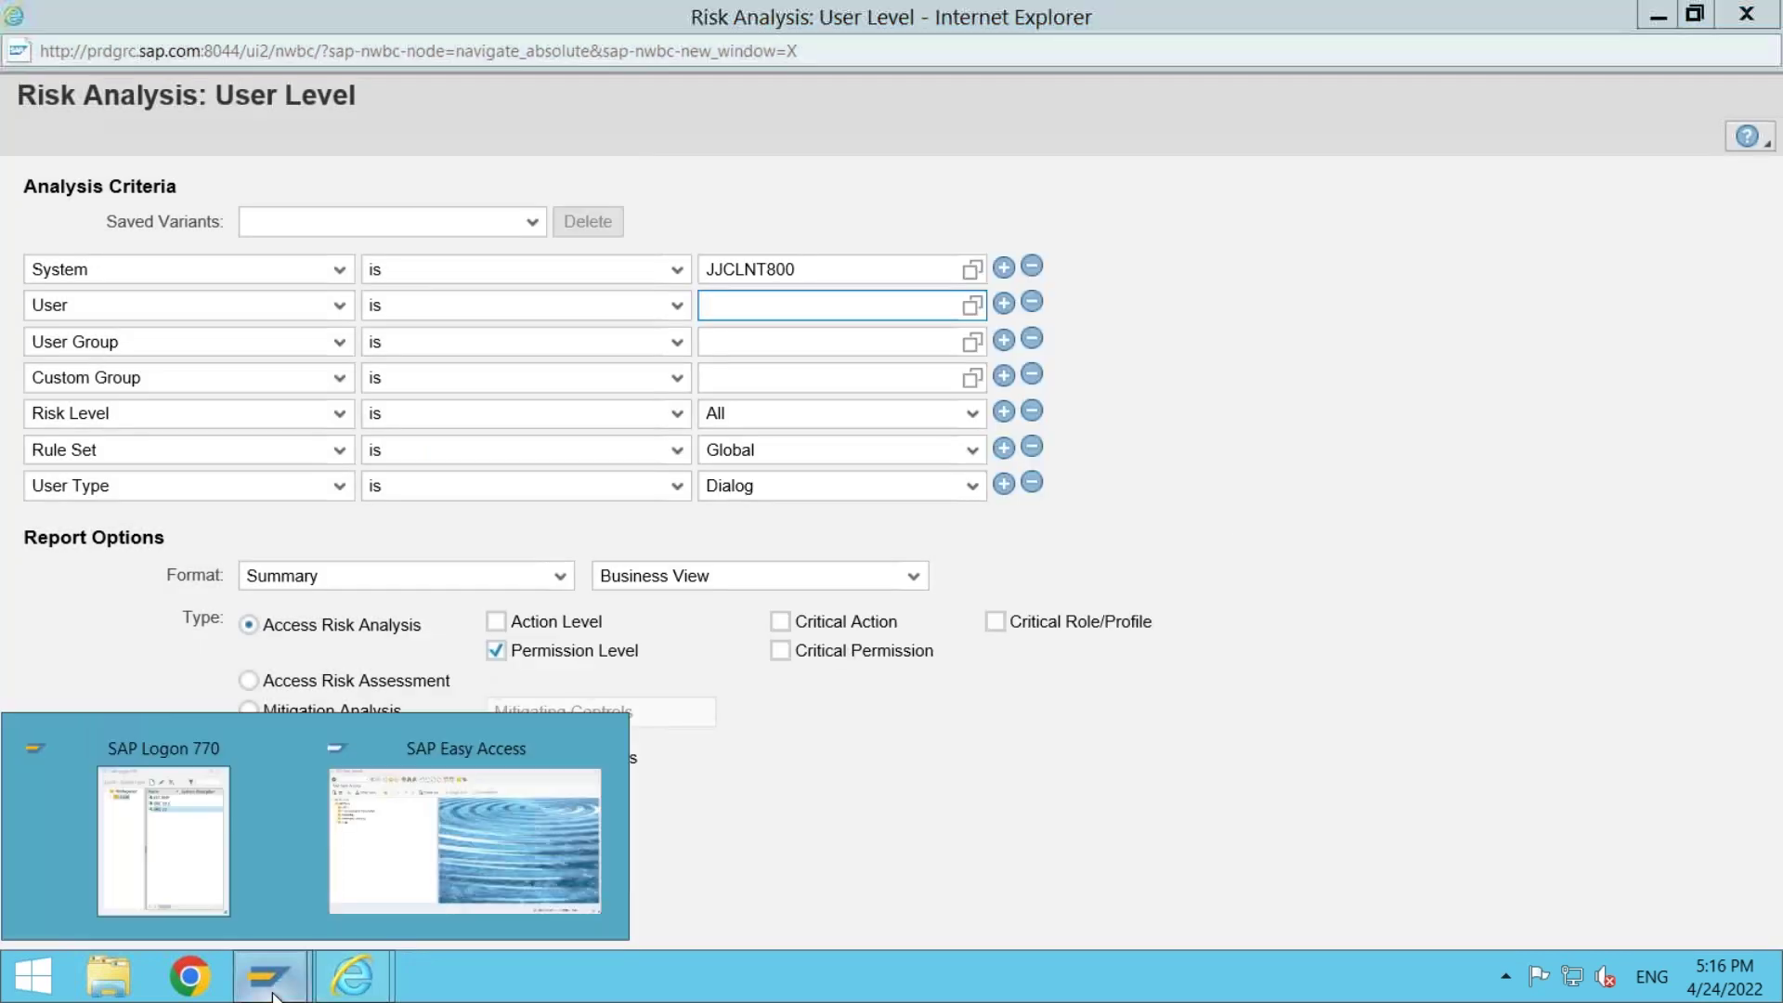
- Open the ECC system logon, pick the suggested user, enter the password and log on
{"action": "left_click", "coordinate": [159, 805]}
{"action": "double_click", "coordinate": [706, 296]}
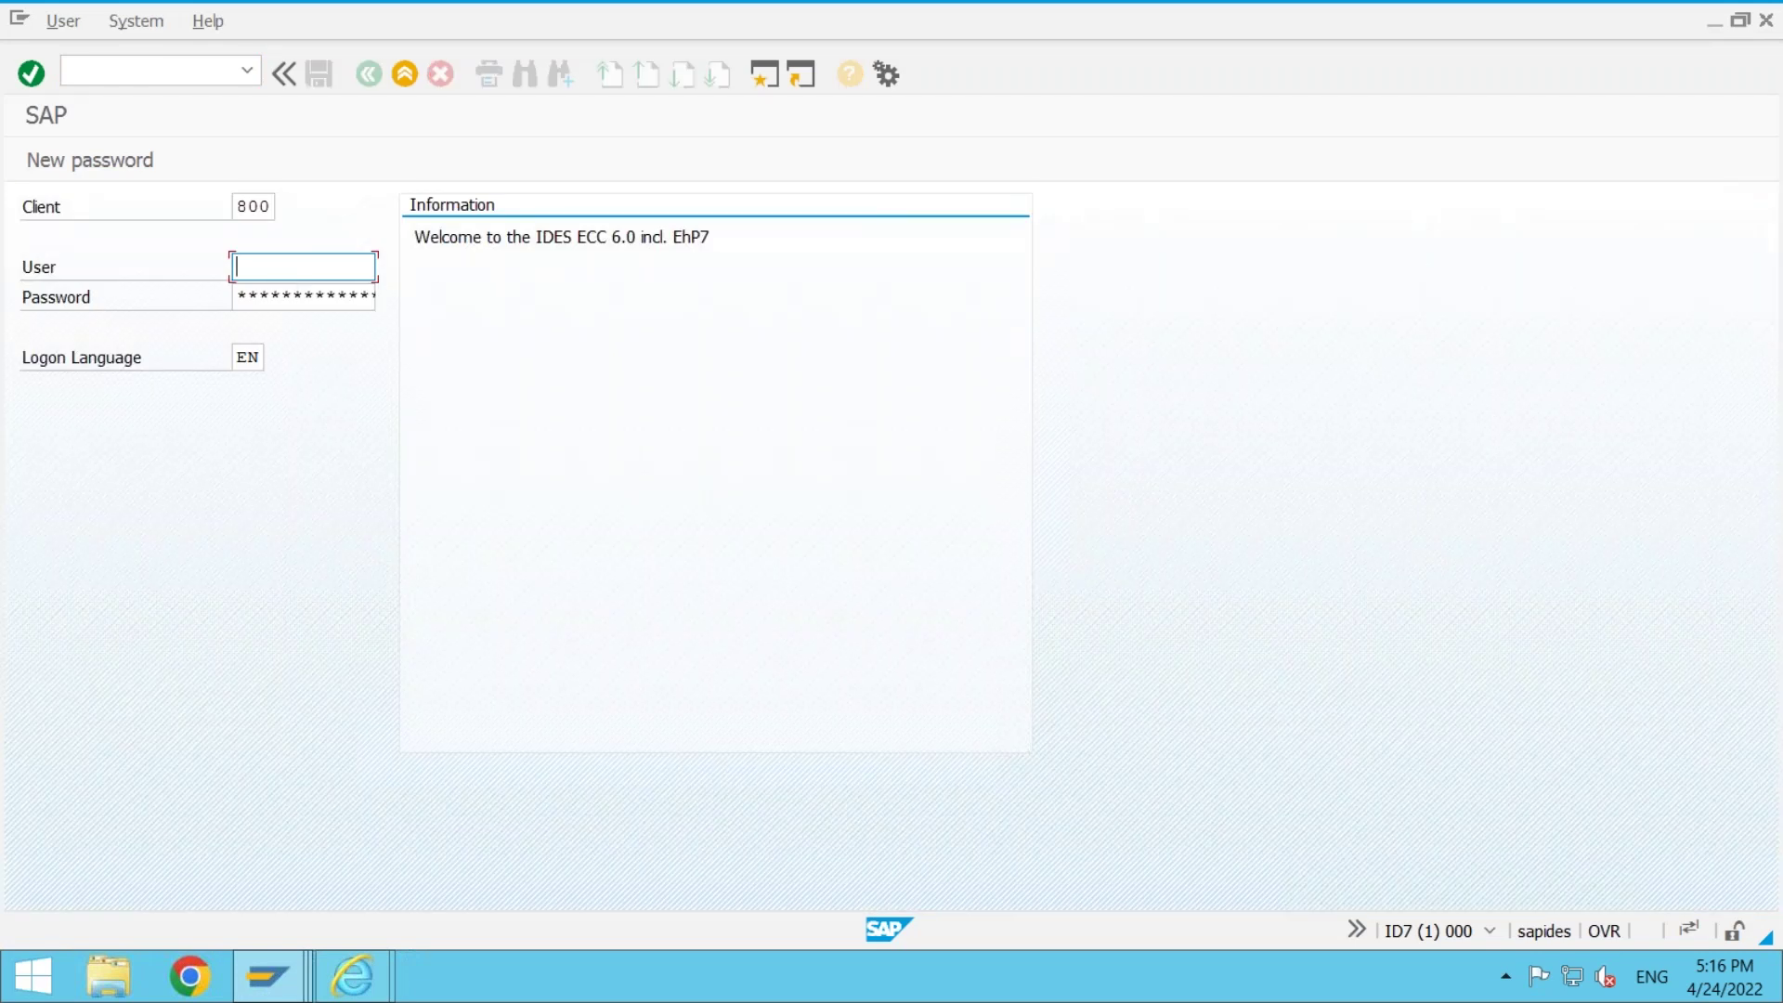
{"action": "type", "text": "grc"}
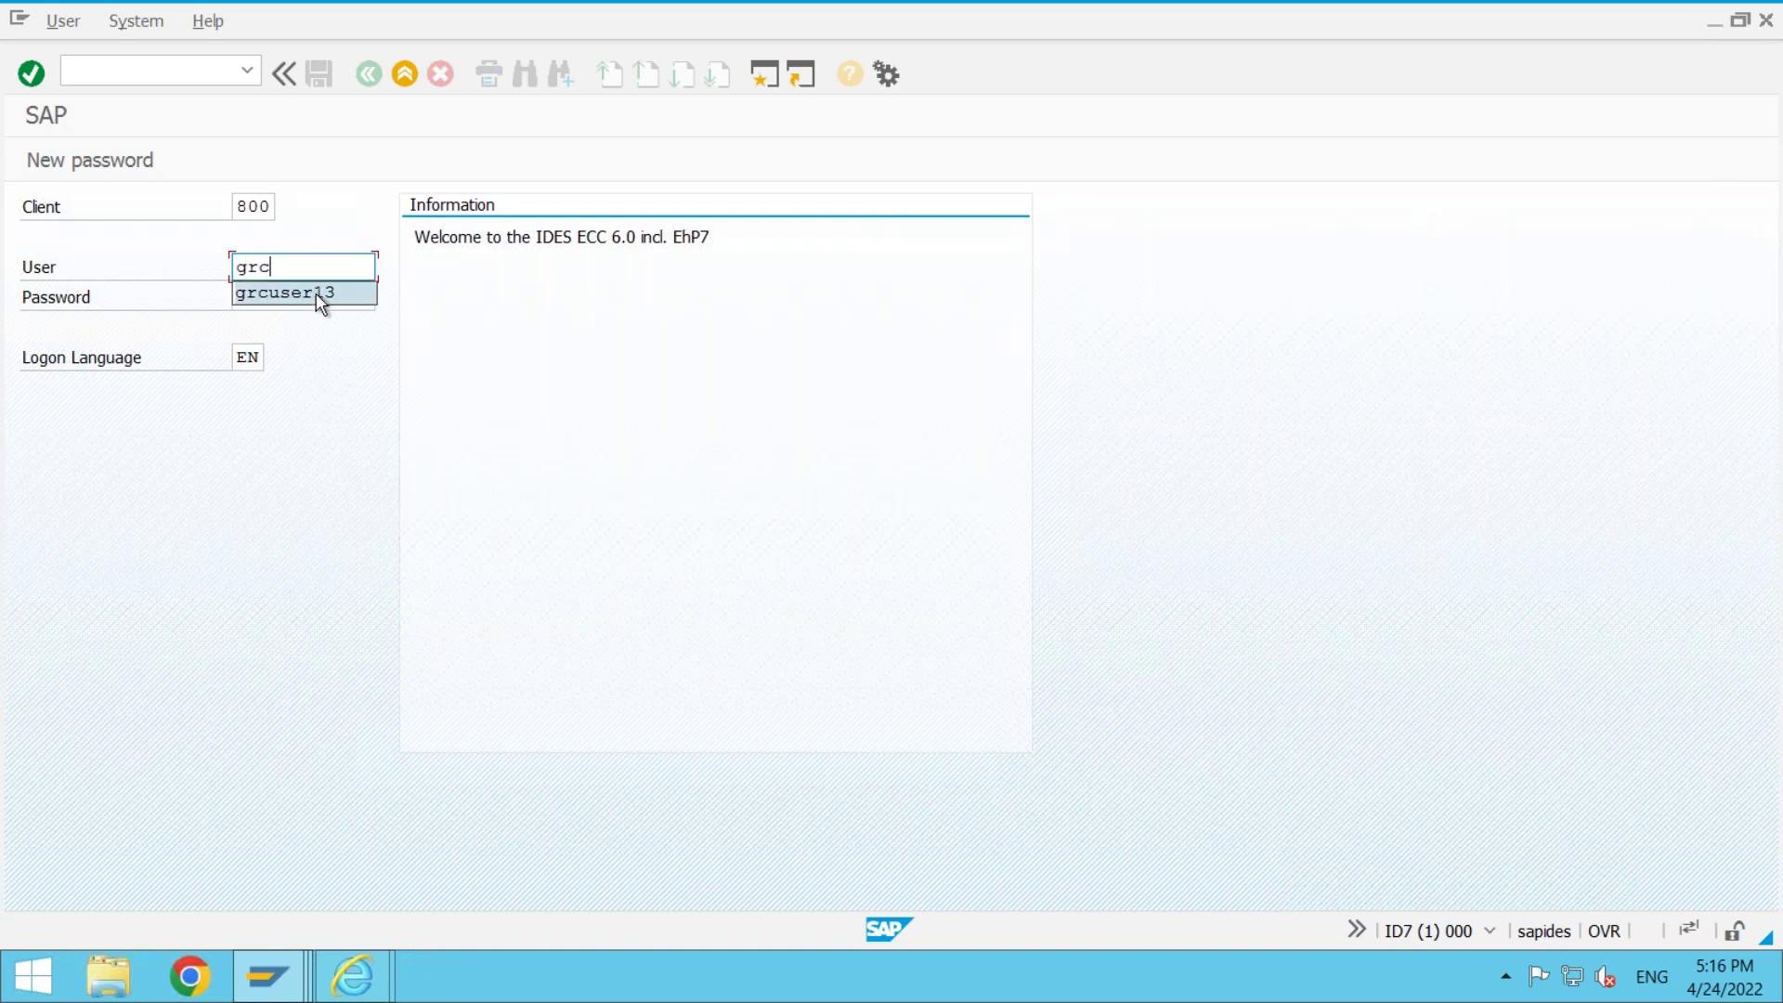
{"action": "left_click", "coordinate": [316, 292]}
{"action": "left_click", "coordinate": [279, 294]}
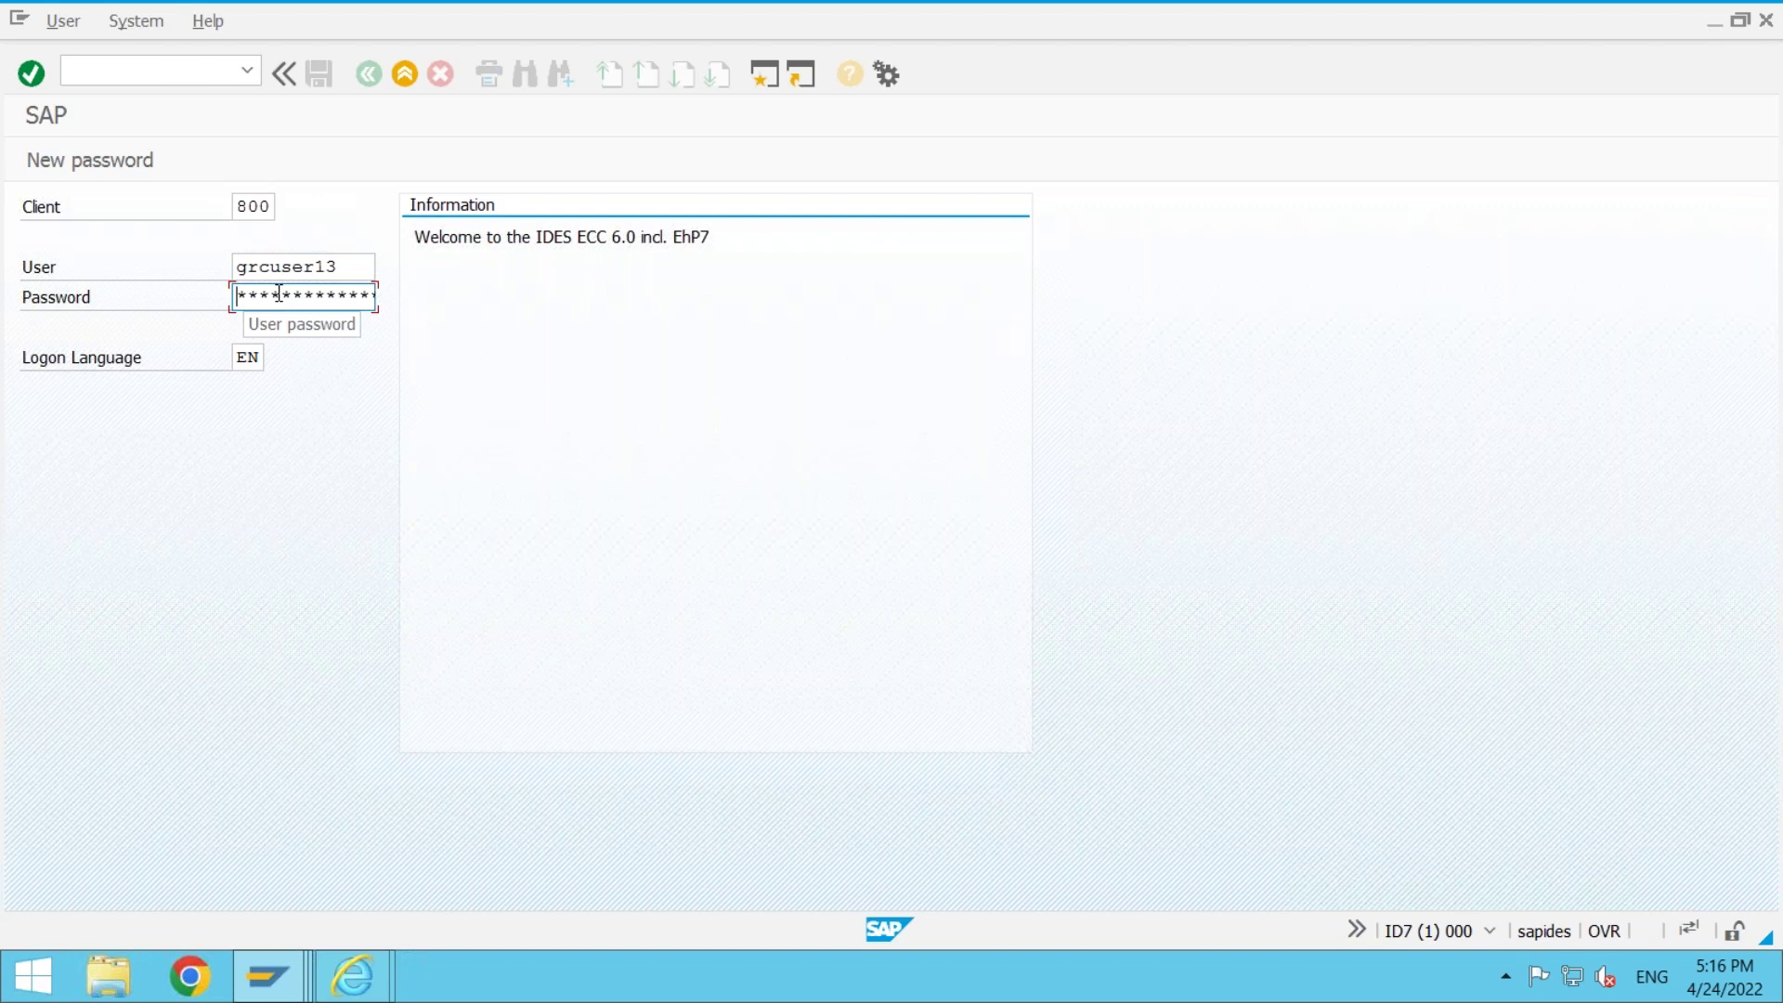
{"action": "left_click", "coordinate": [279, 293]}
{"action": "key", "text": "Return"}
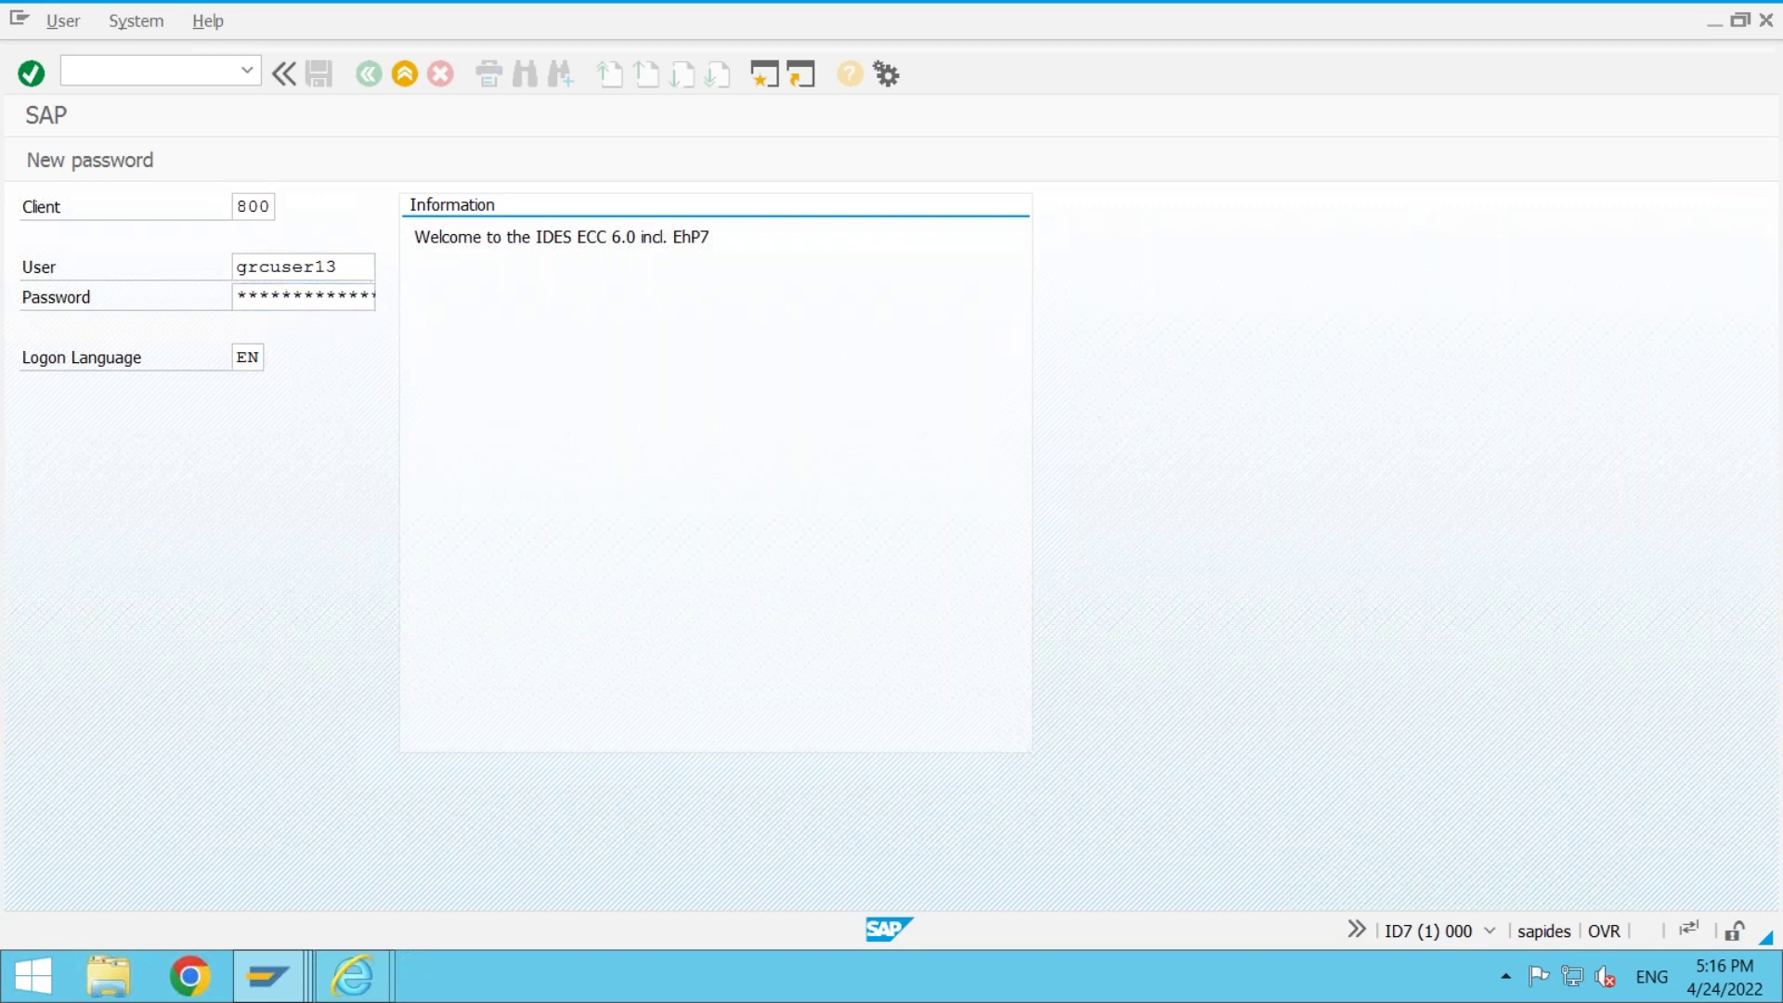
- In SU01, start creating user JJ_USER1 and paste JJ_USER1 as the last name
{"action": "type", "text": "su01"}
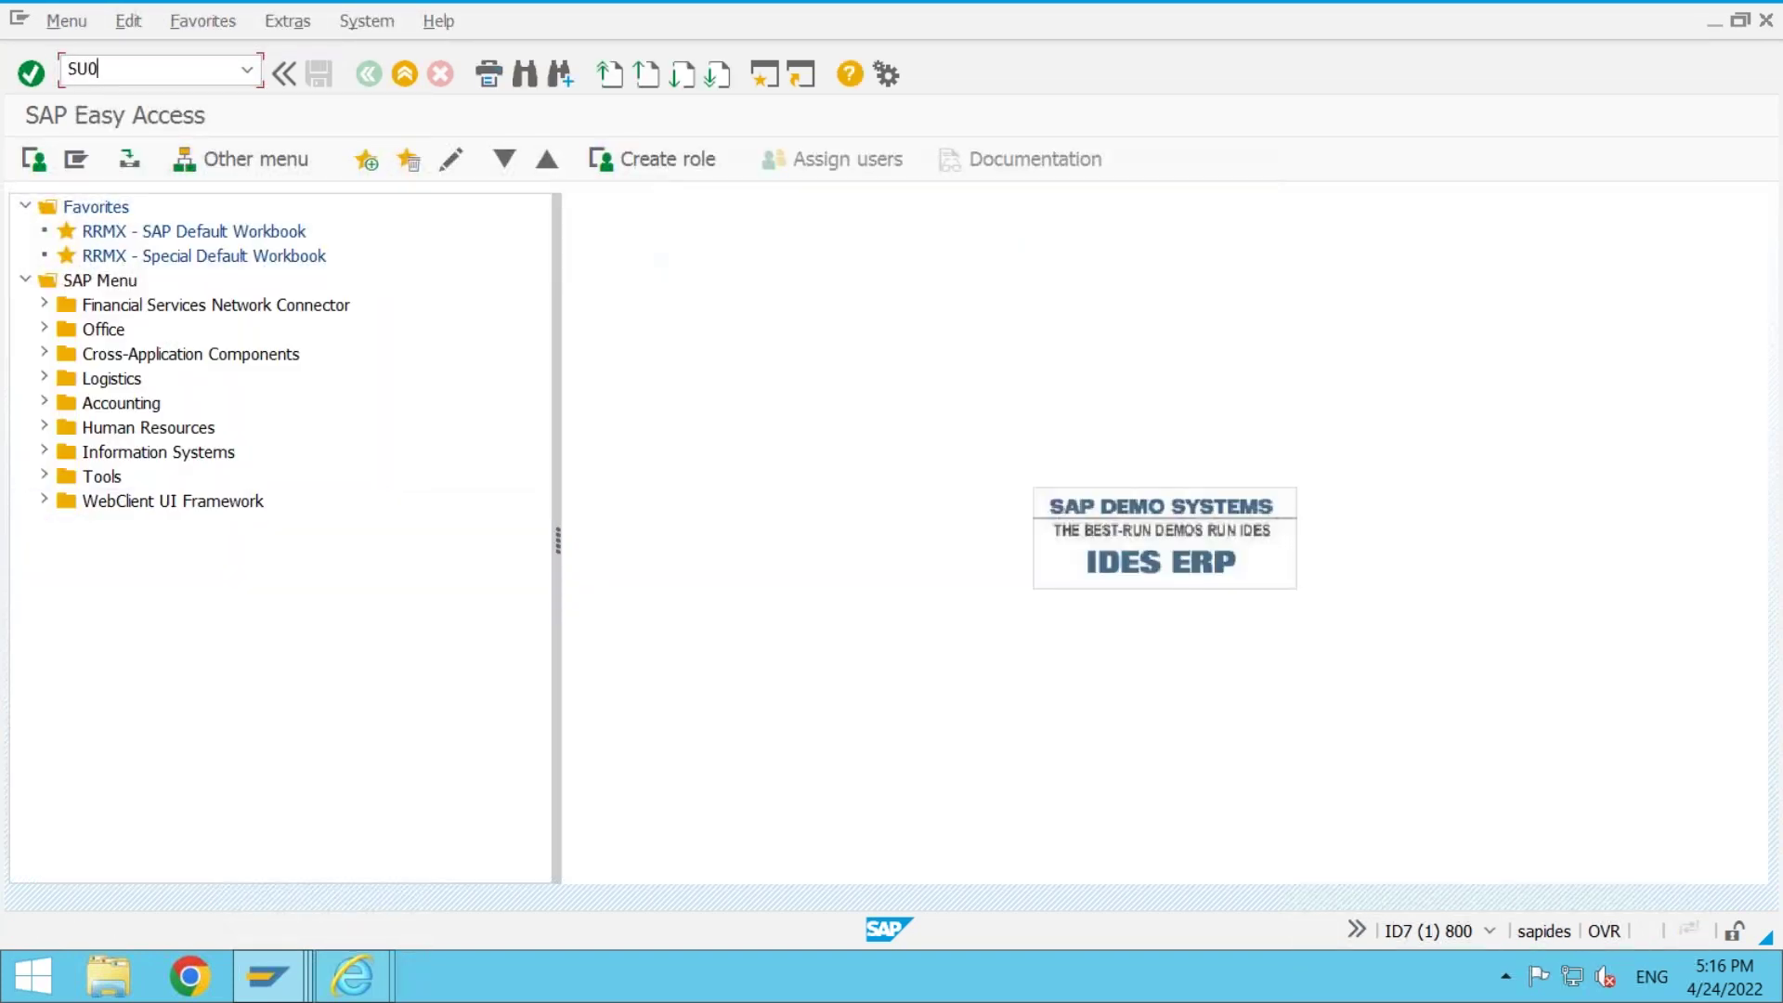
{"action": "key", "text": "Return"}
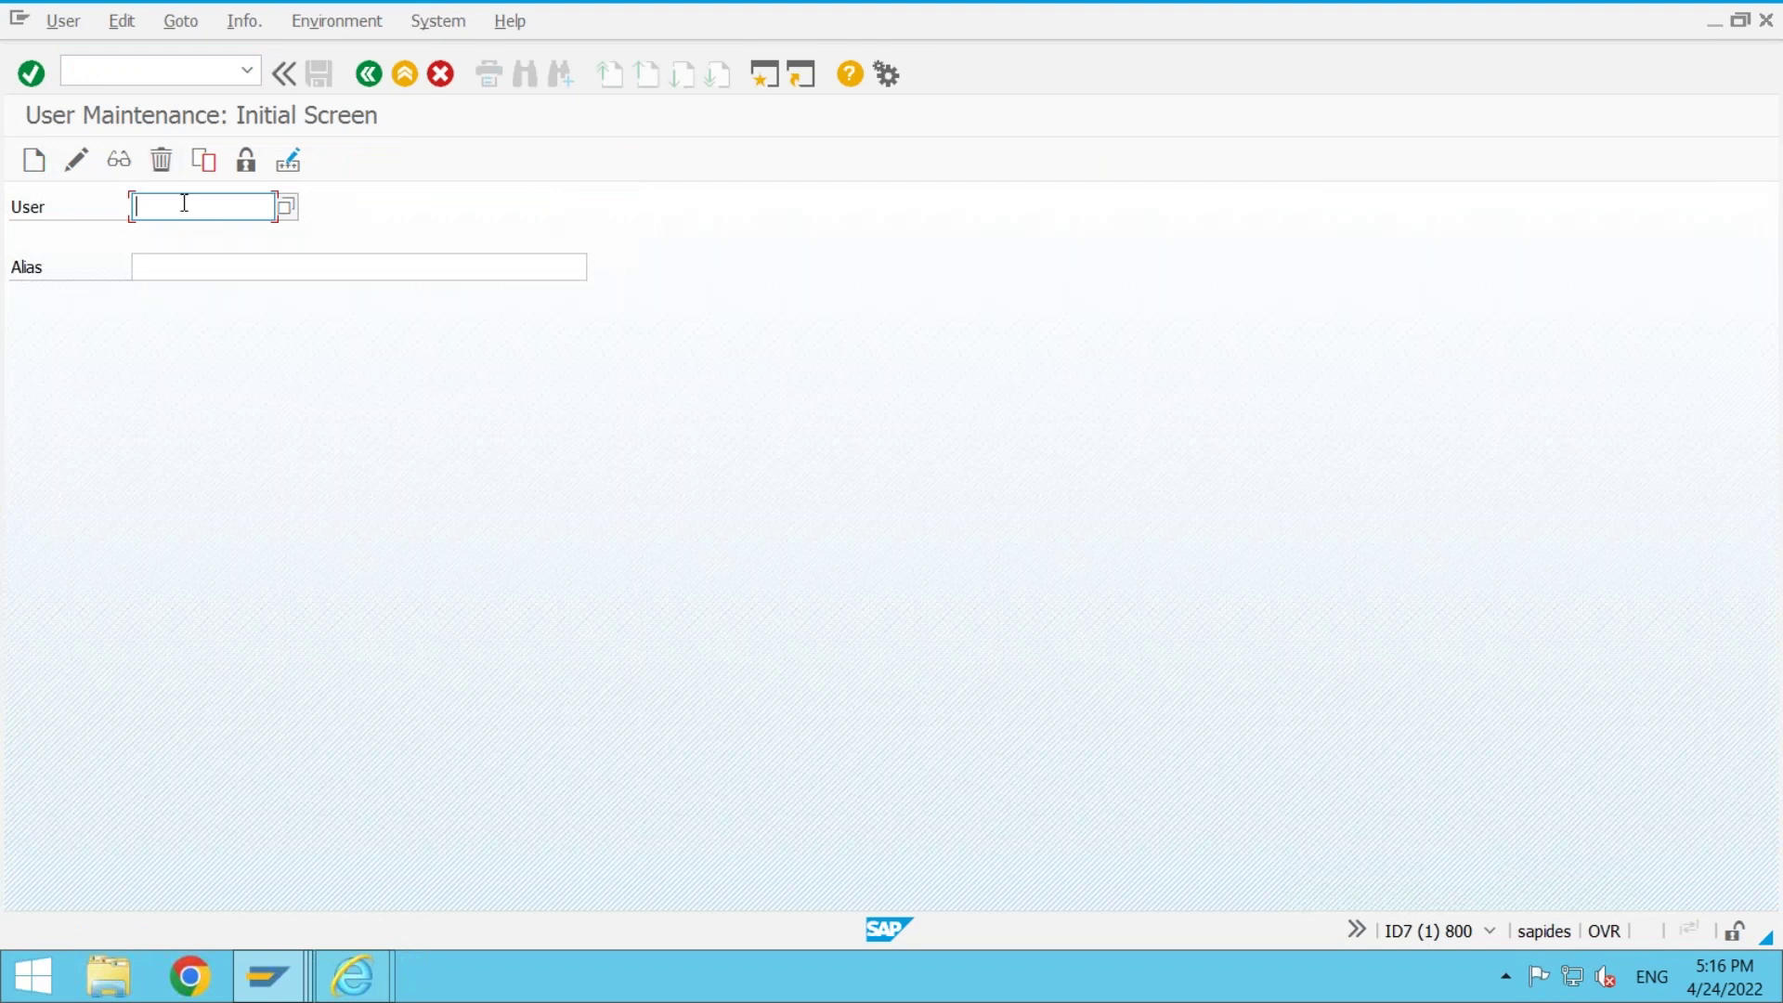
{"action": "type", "text": "JJ_"}
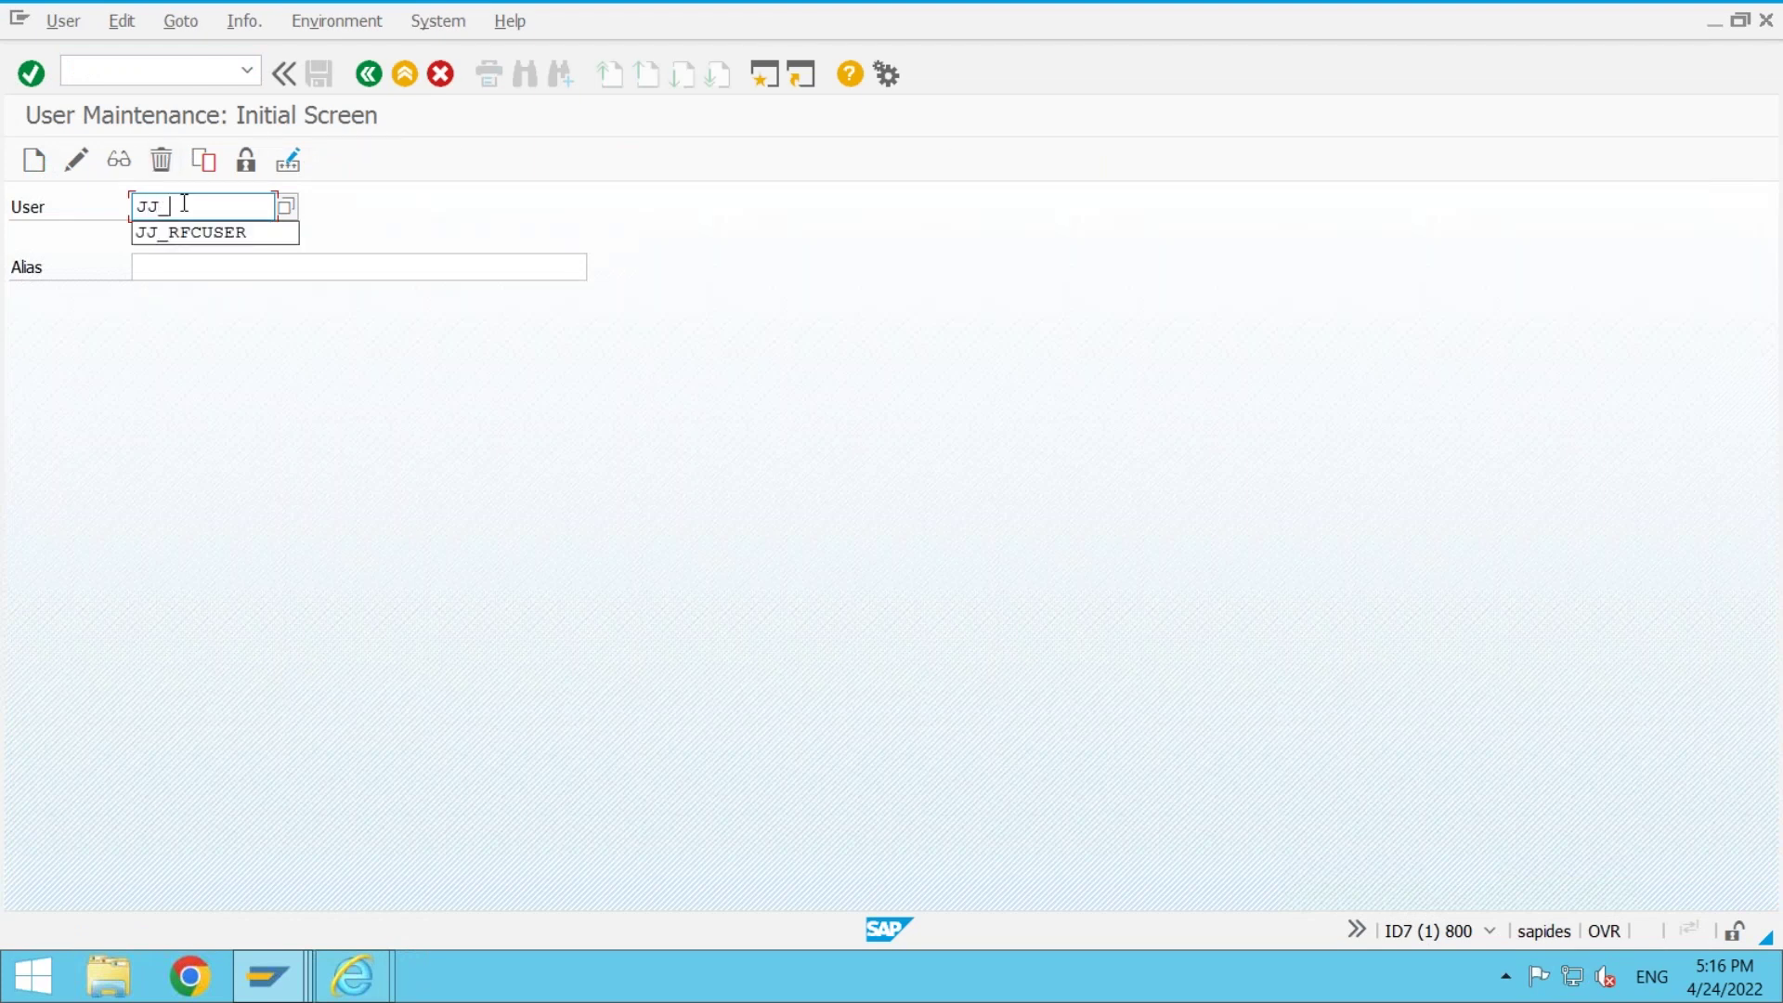
{"action": "type", "text": "USER1"}
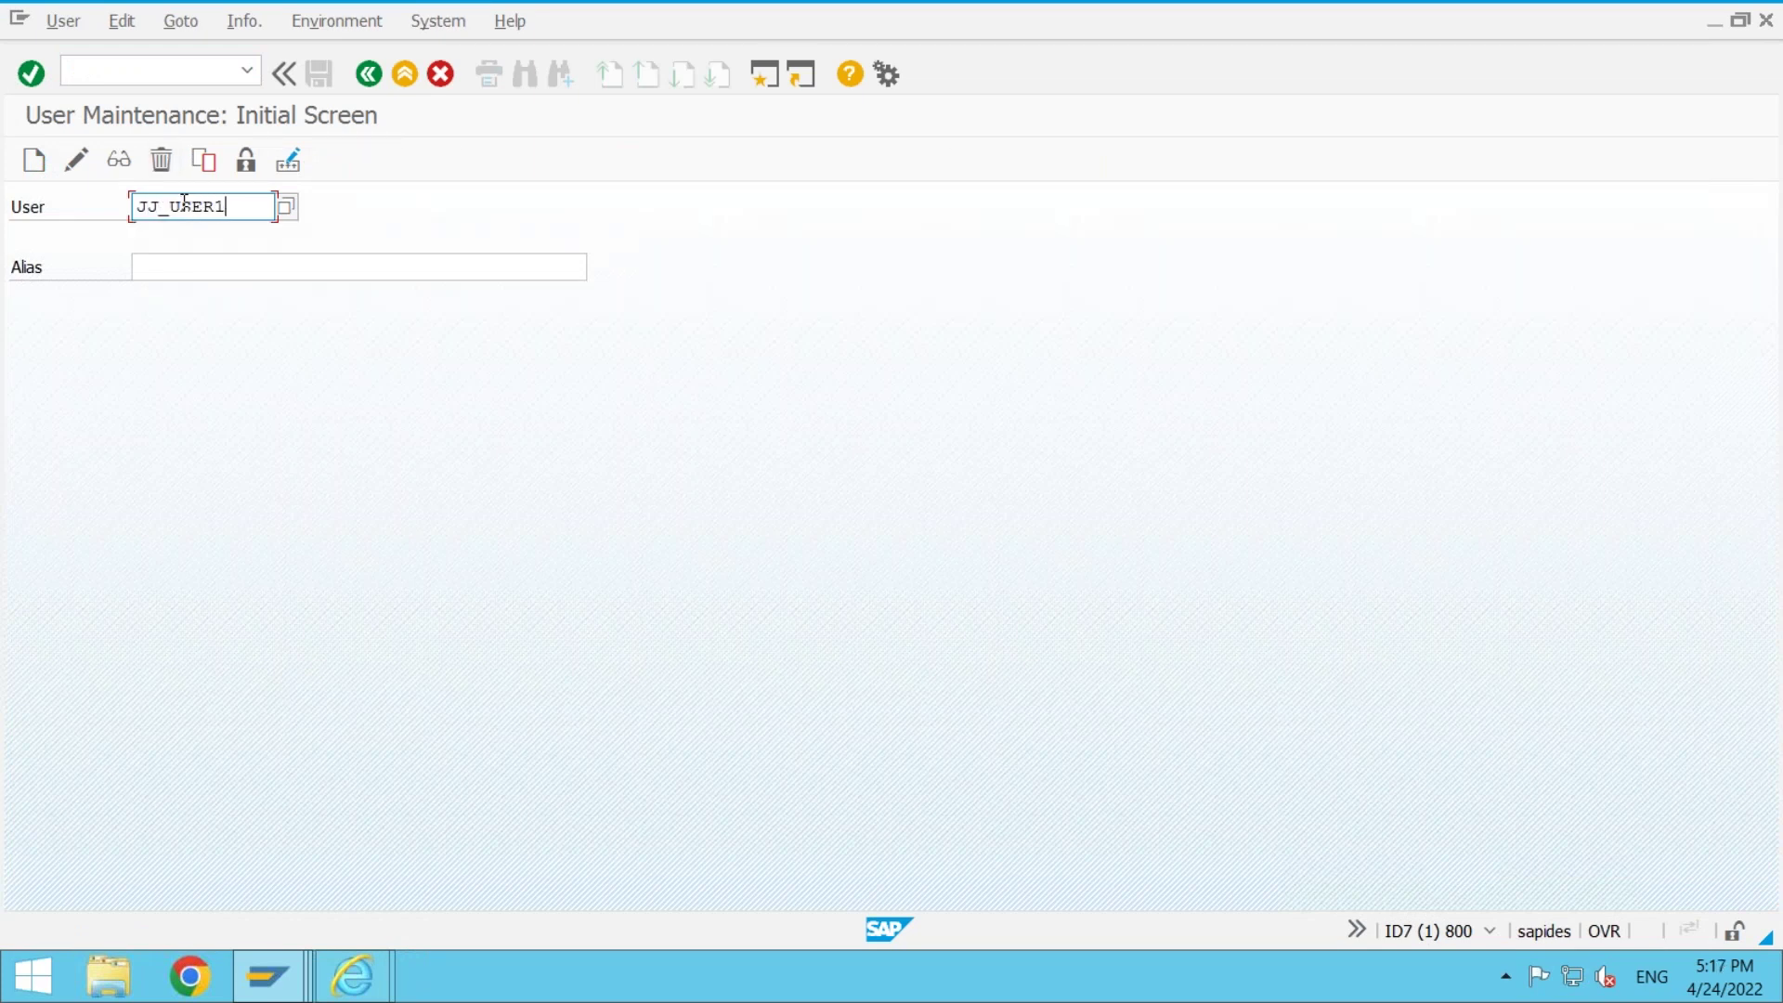
{"action": "left_click", "coordinate": [35, 161]}
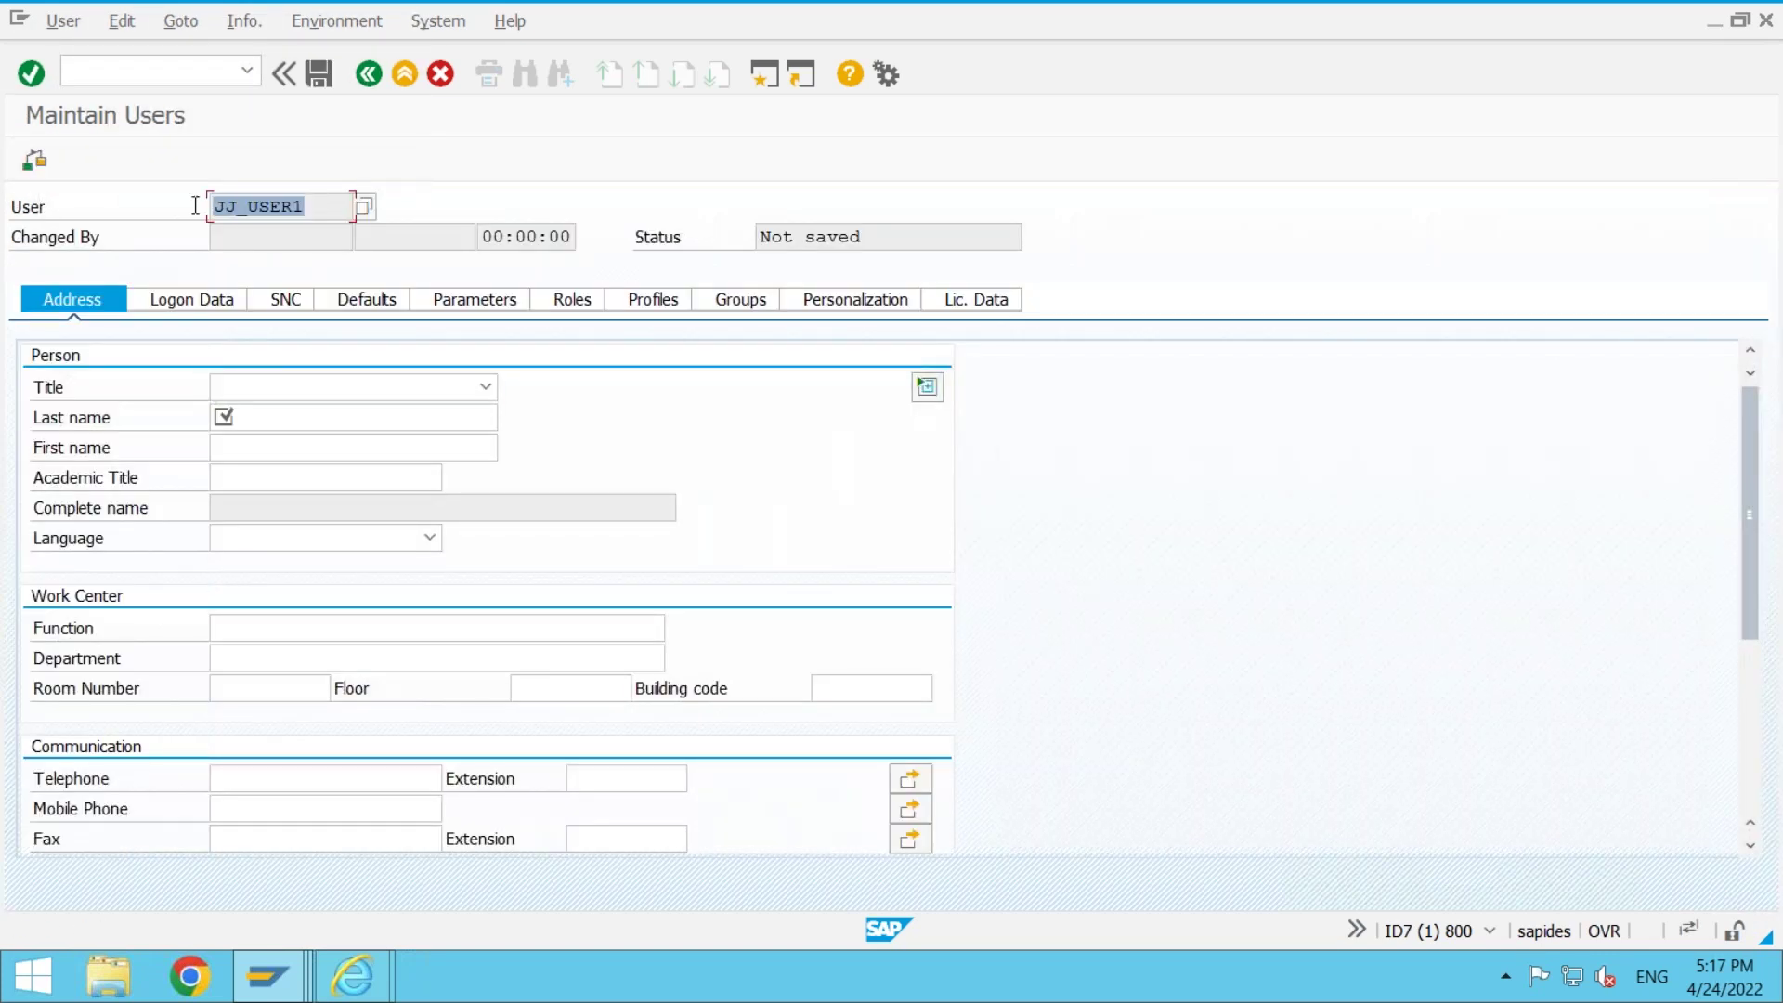
{"action": "left_click_drag", "start_coordinate": [307, 206], "coordinate": [209, 206]}
{"action": "key", "text": "ctrl+c"}
{"action": "left_click", "coordinate": [316, 208]}
{"action": "left_click", "coordinate": [251, 418]}
{"action": "key", "text": "ctrl+v"}
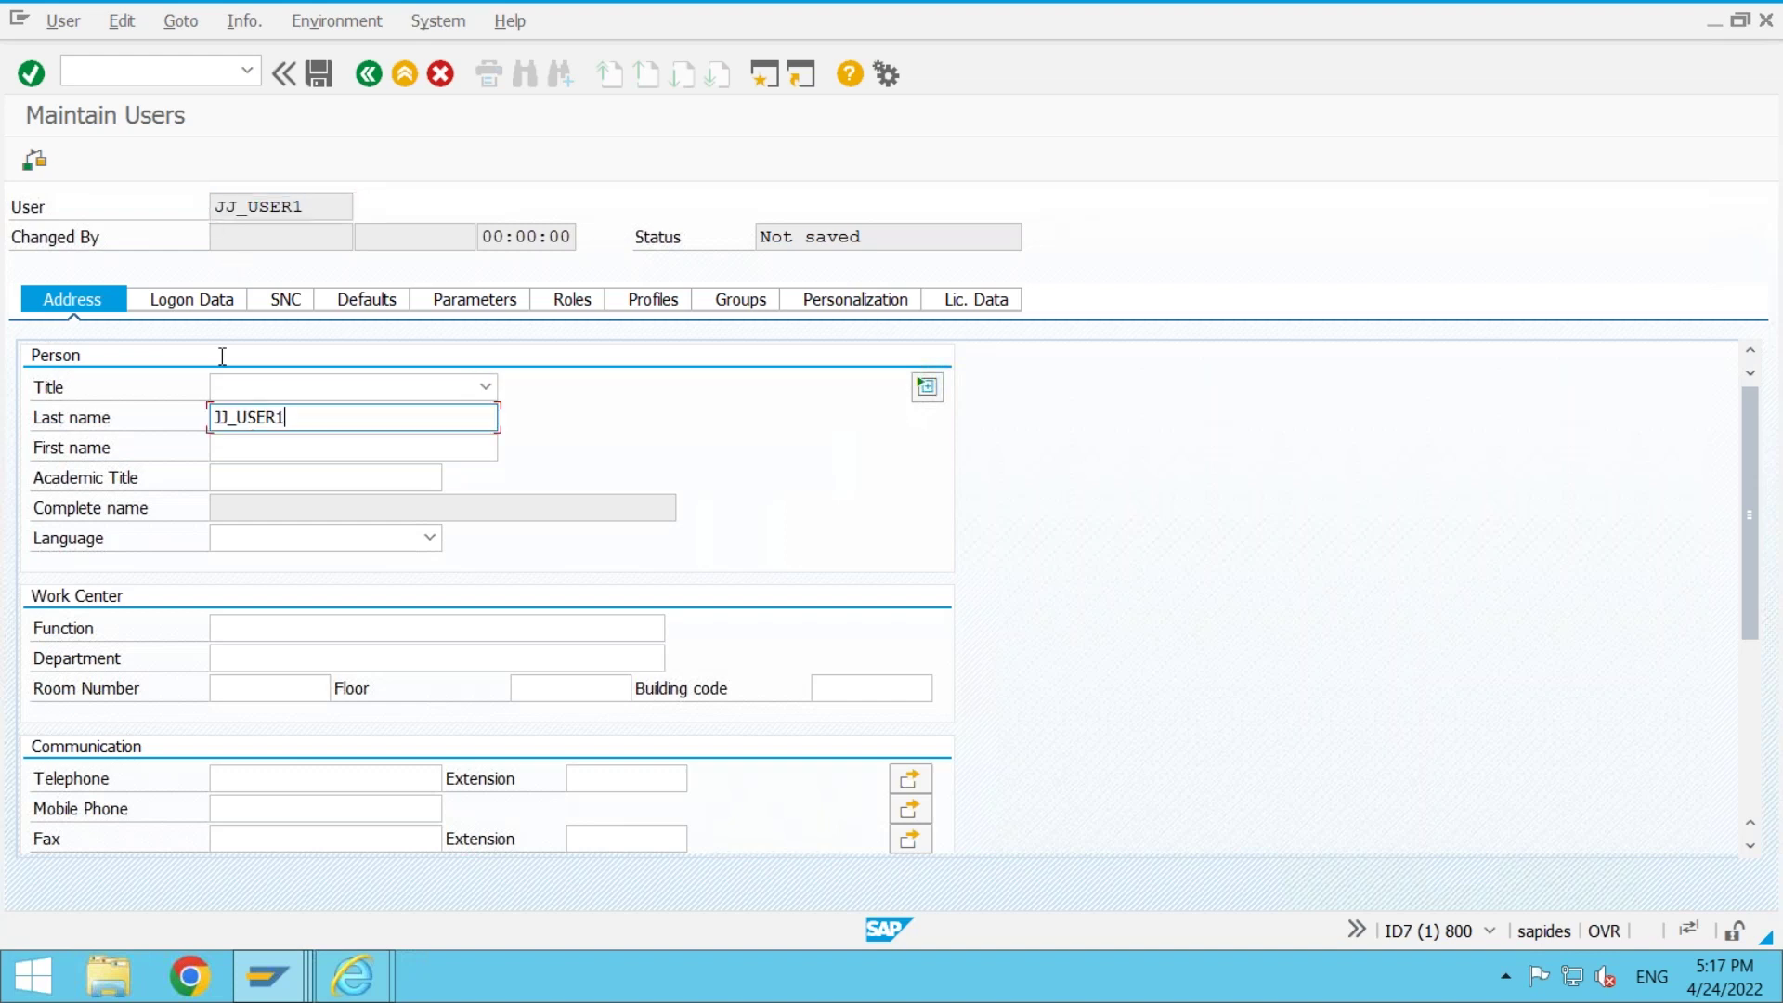
- Generate an initial password, set user group SUPER, and save the new user
{"action": "left_click", "coordinate": [208, 301]}
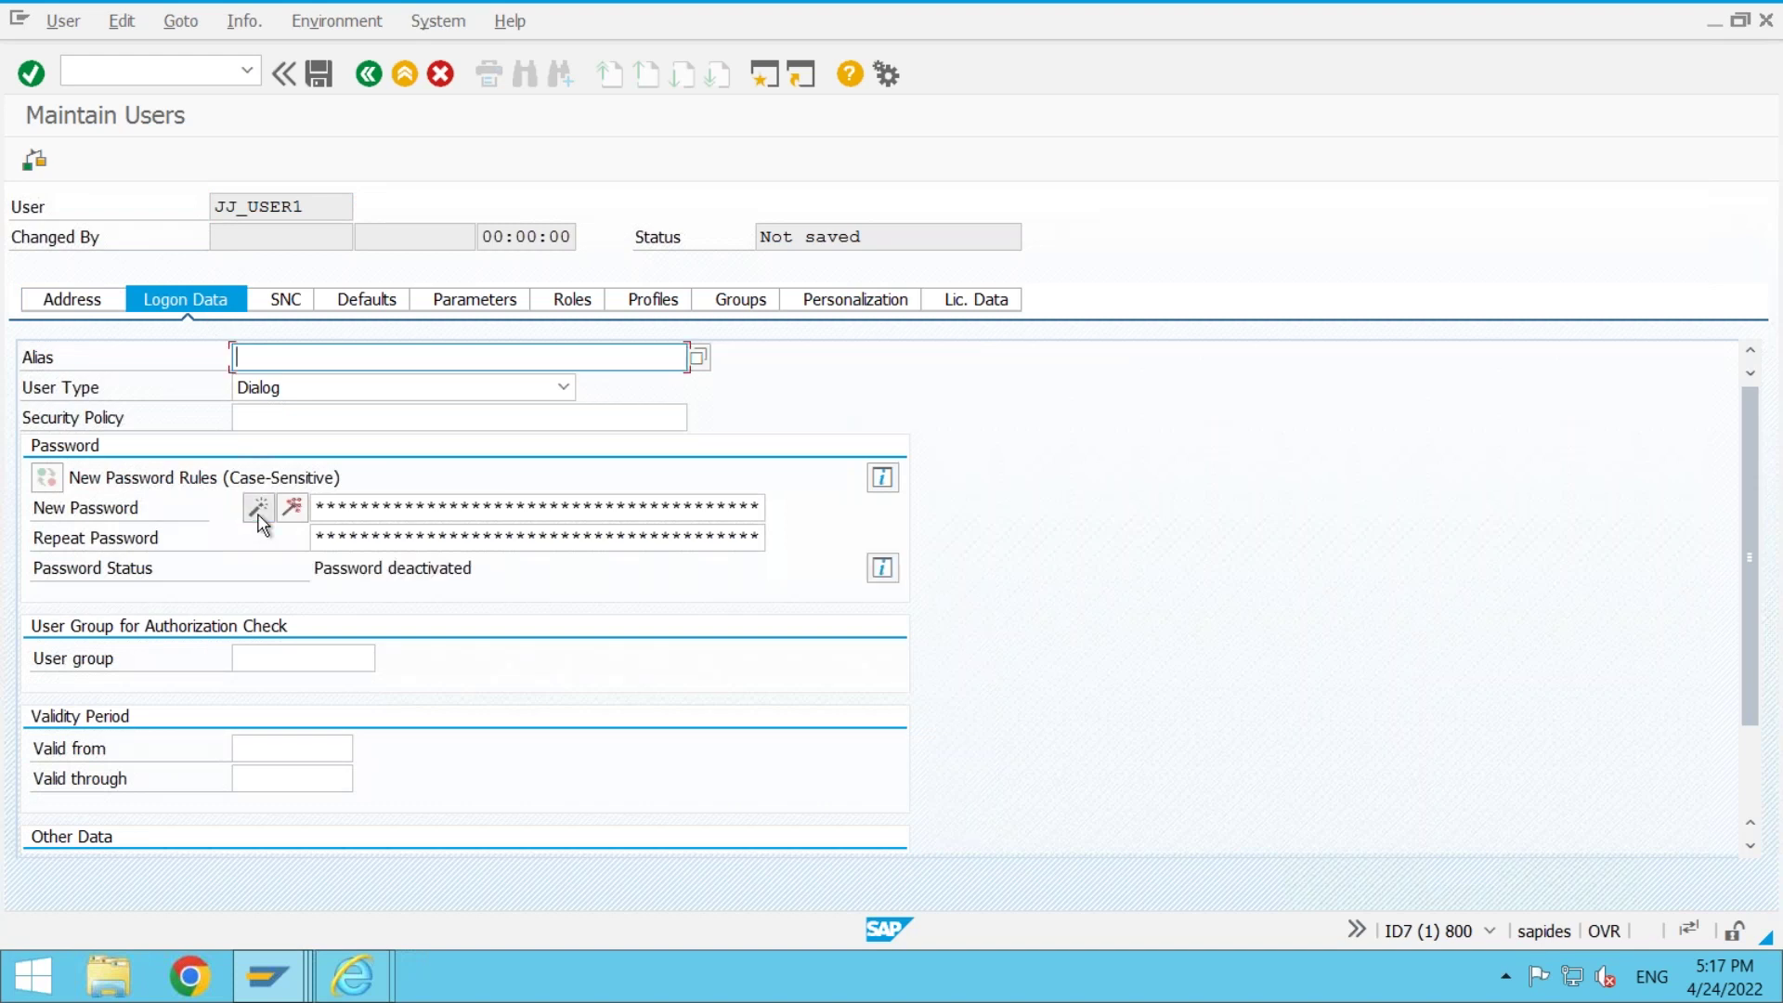
{"action": "left_click", "coordinate": [293, 507]}
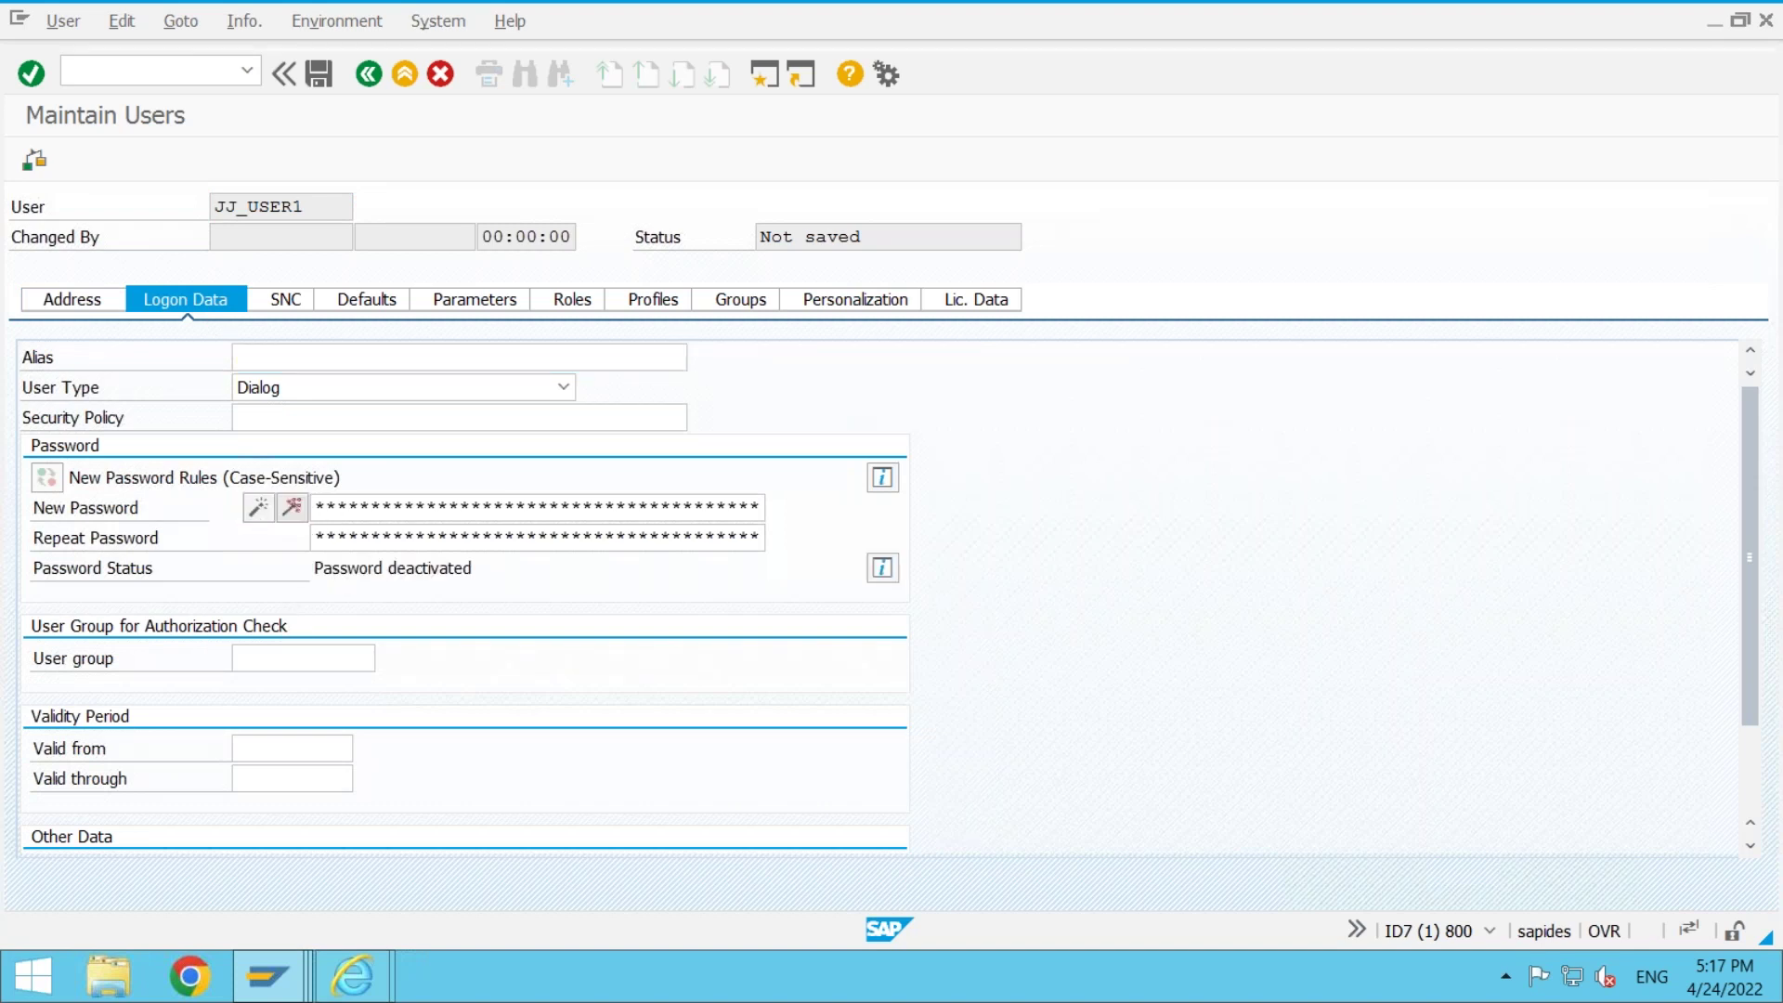
{"action": "left_click", "coordinate": [258, 507]}
{"action": "left_click", "coordinate": [271, 658]}
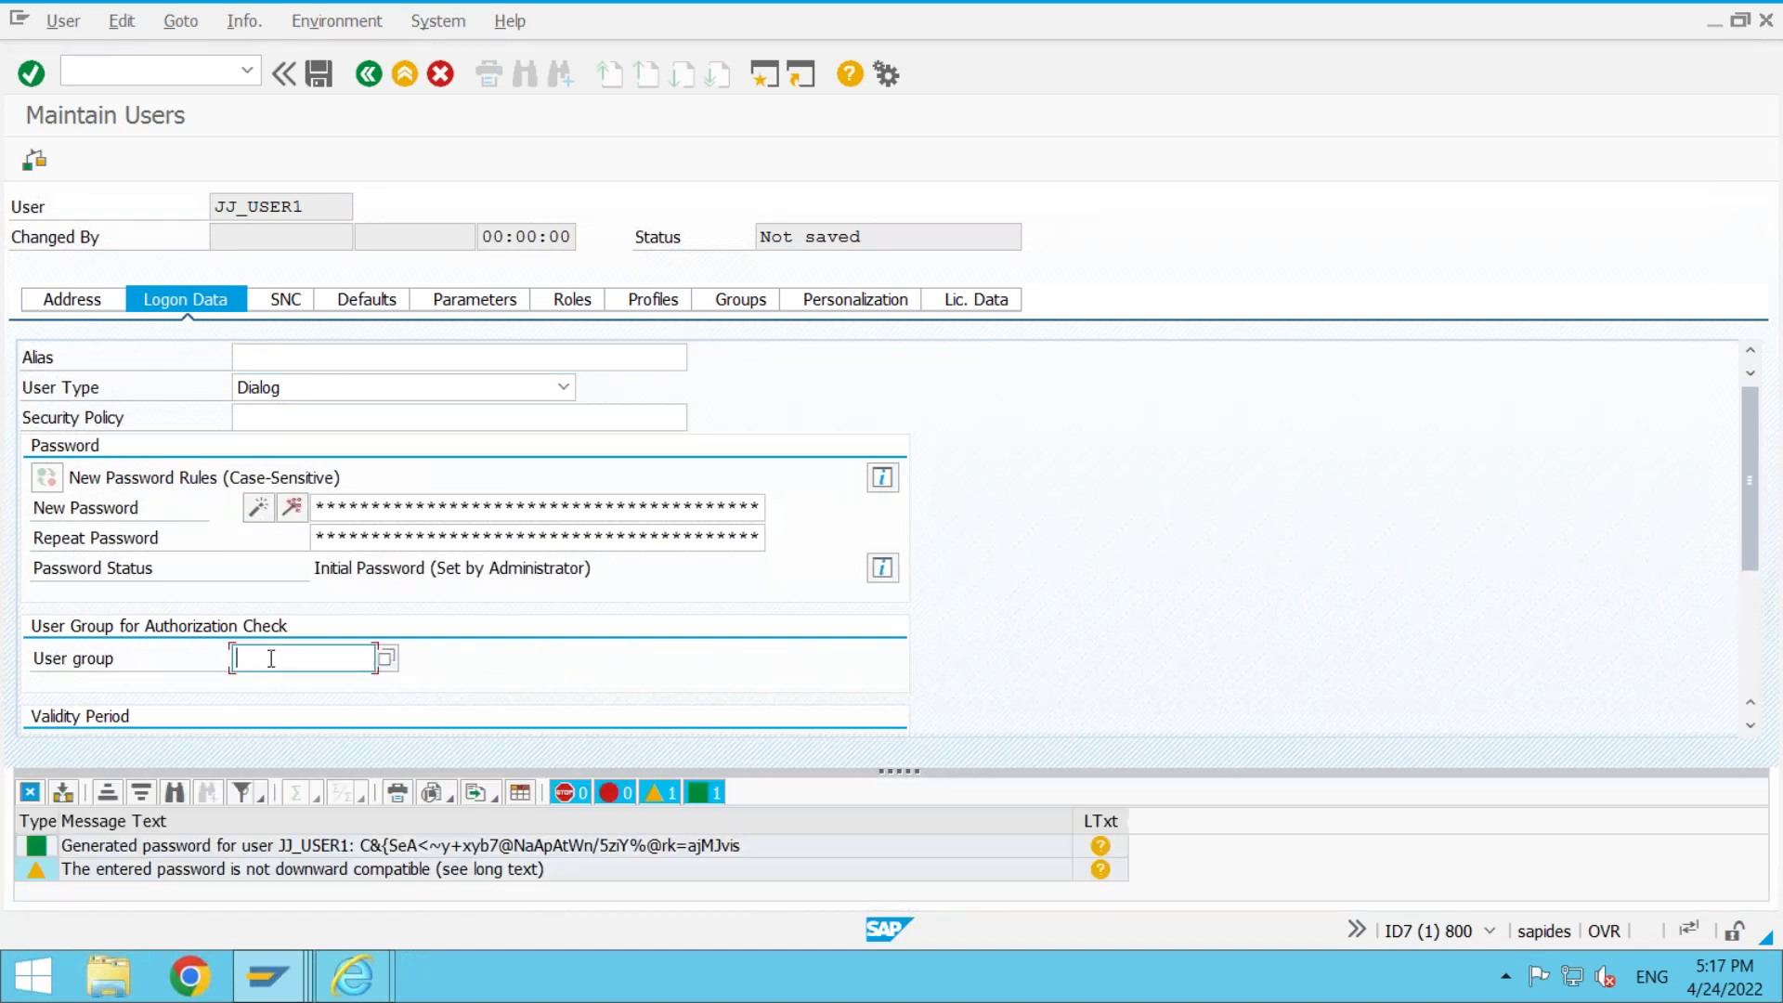
{"action": "type", "text": "S"}
{"action": "left_click", "coordinate": [276, 688]}
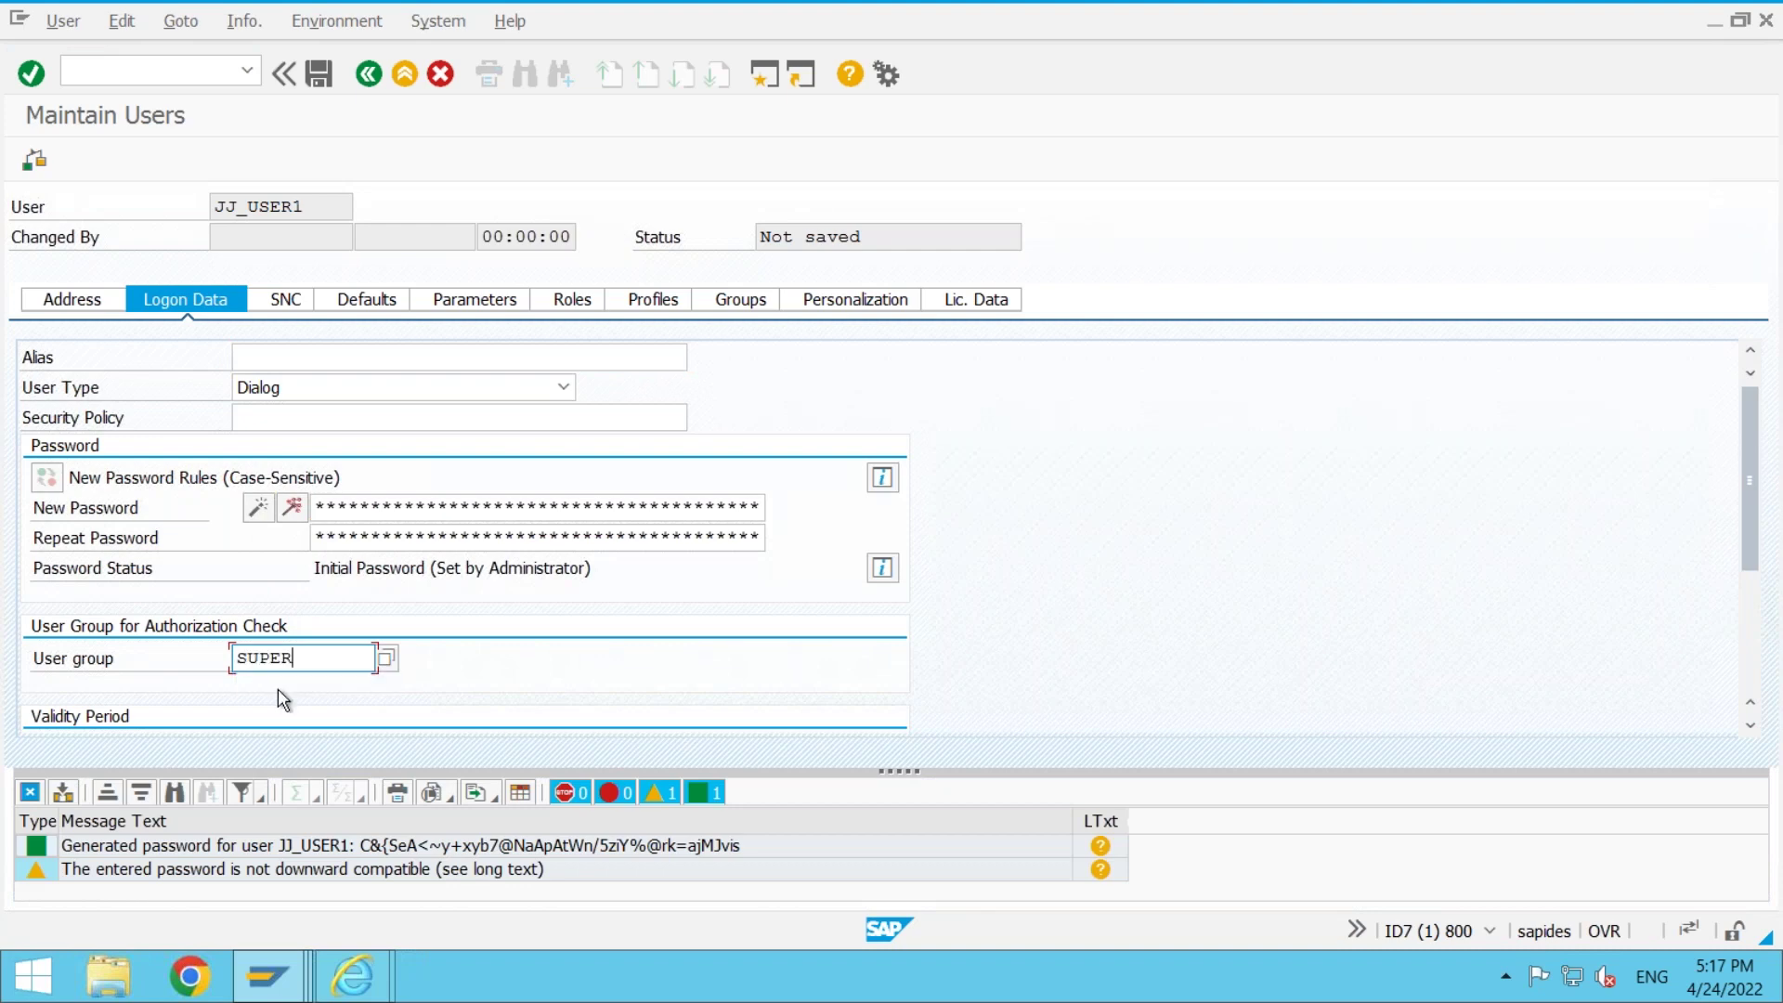
{"action": "left_click", "coordinate": [293, 306]}
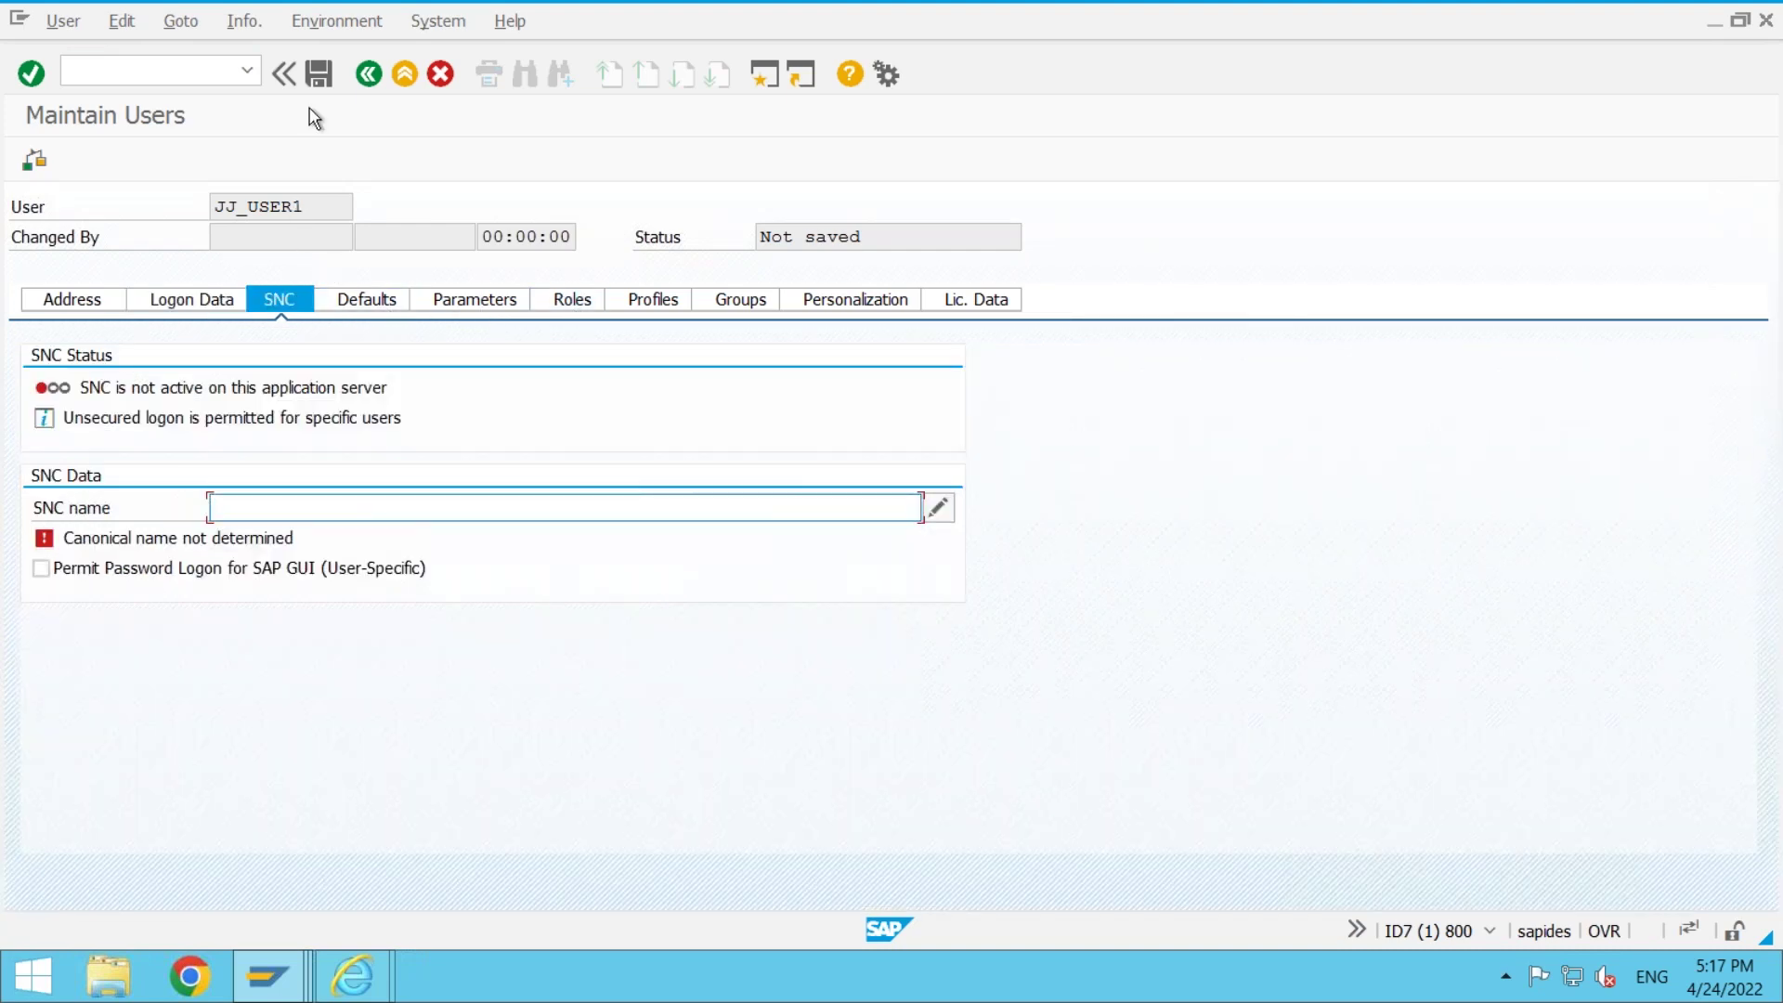
{"action": "left_click", "coordinate": [319, 74]}
{"action": "left_click_drag", "start_coordinate": [259, 206], "coordinate": [129, 205]}
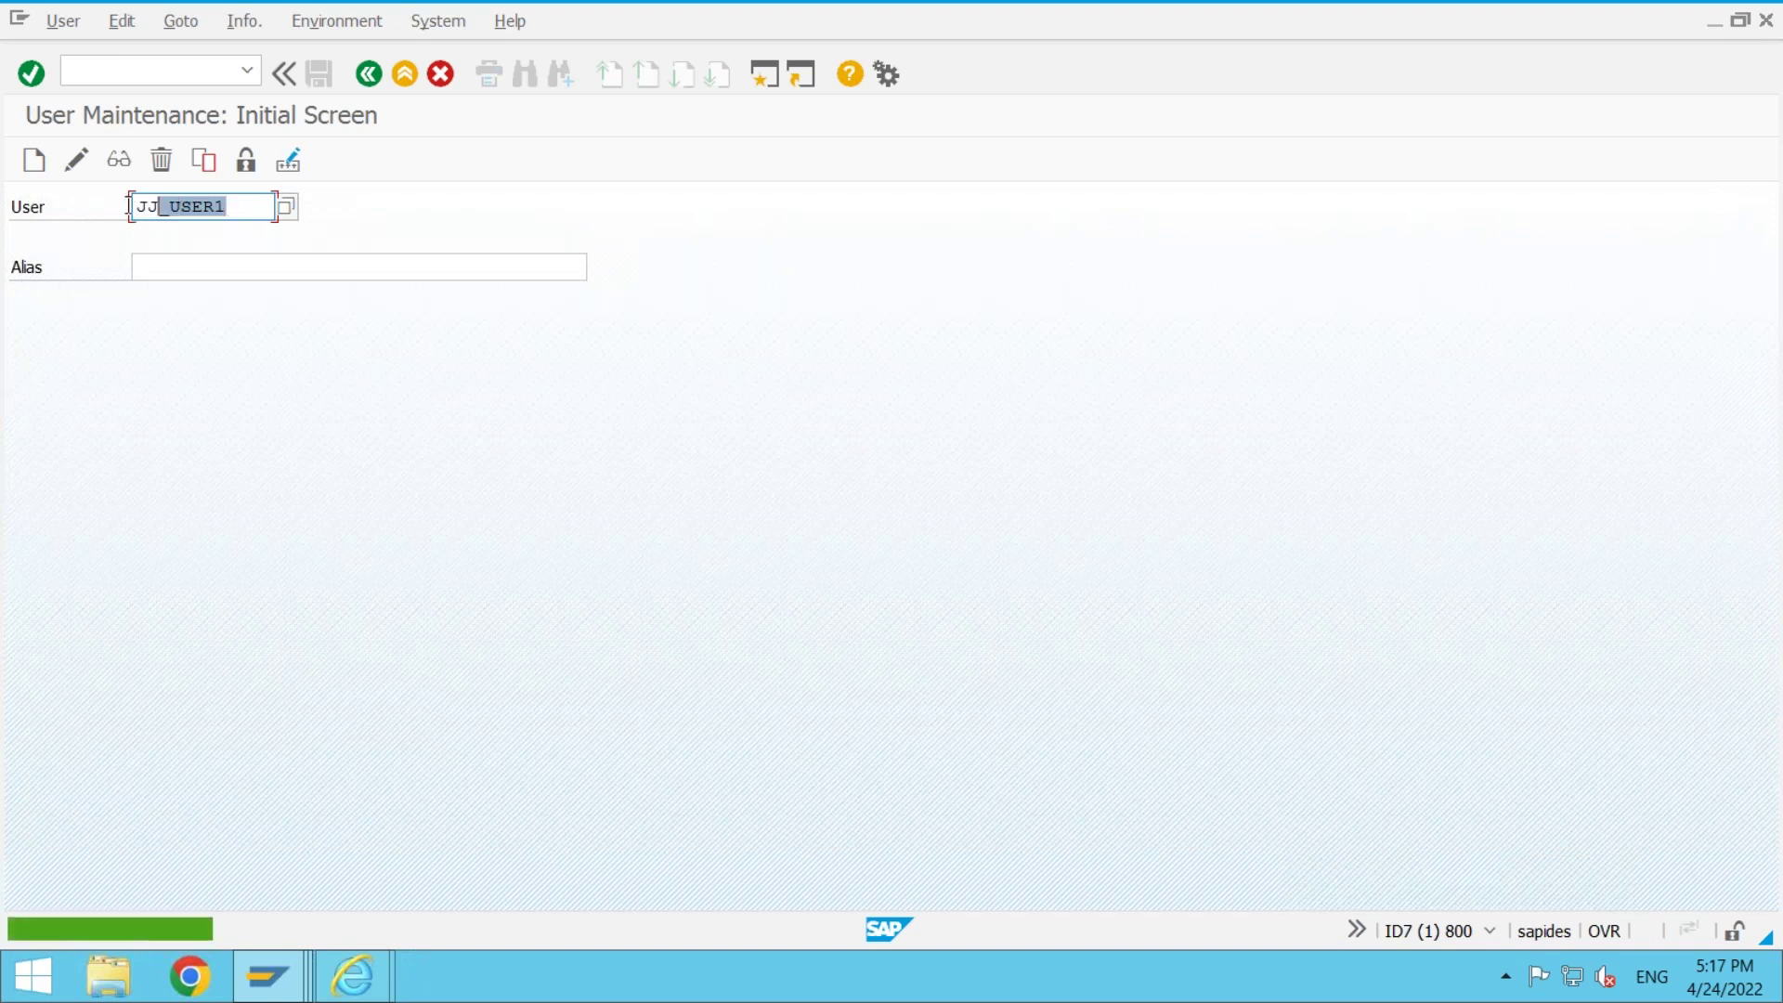
{"action": "left_click", "coordinate": [129, 205]}
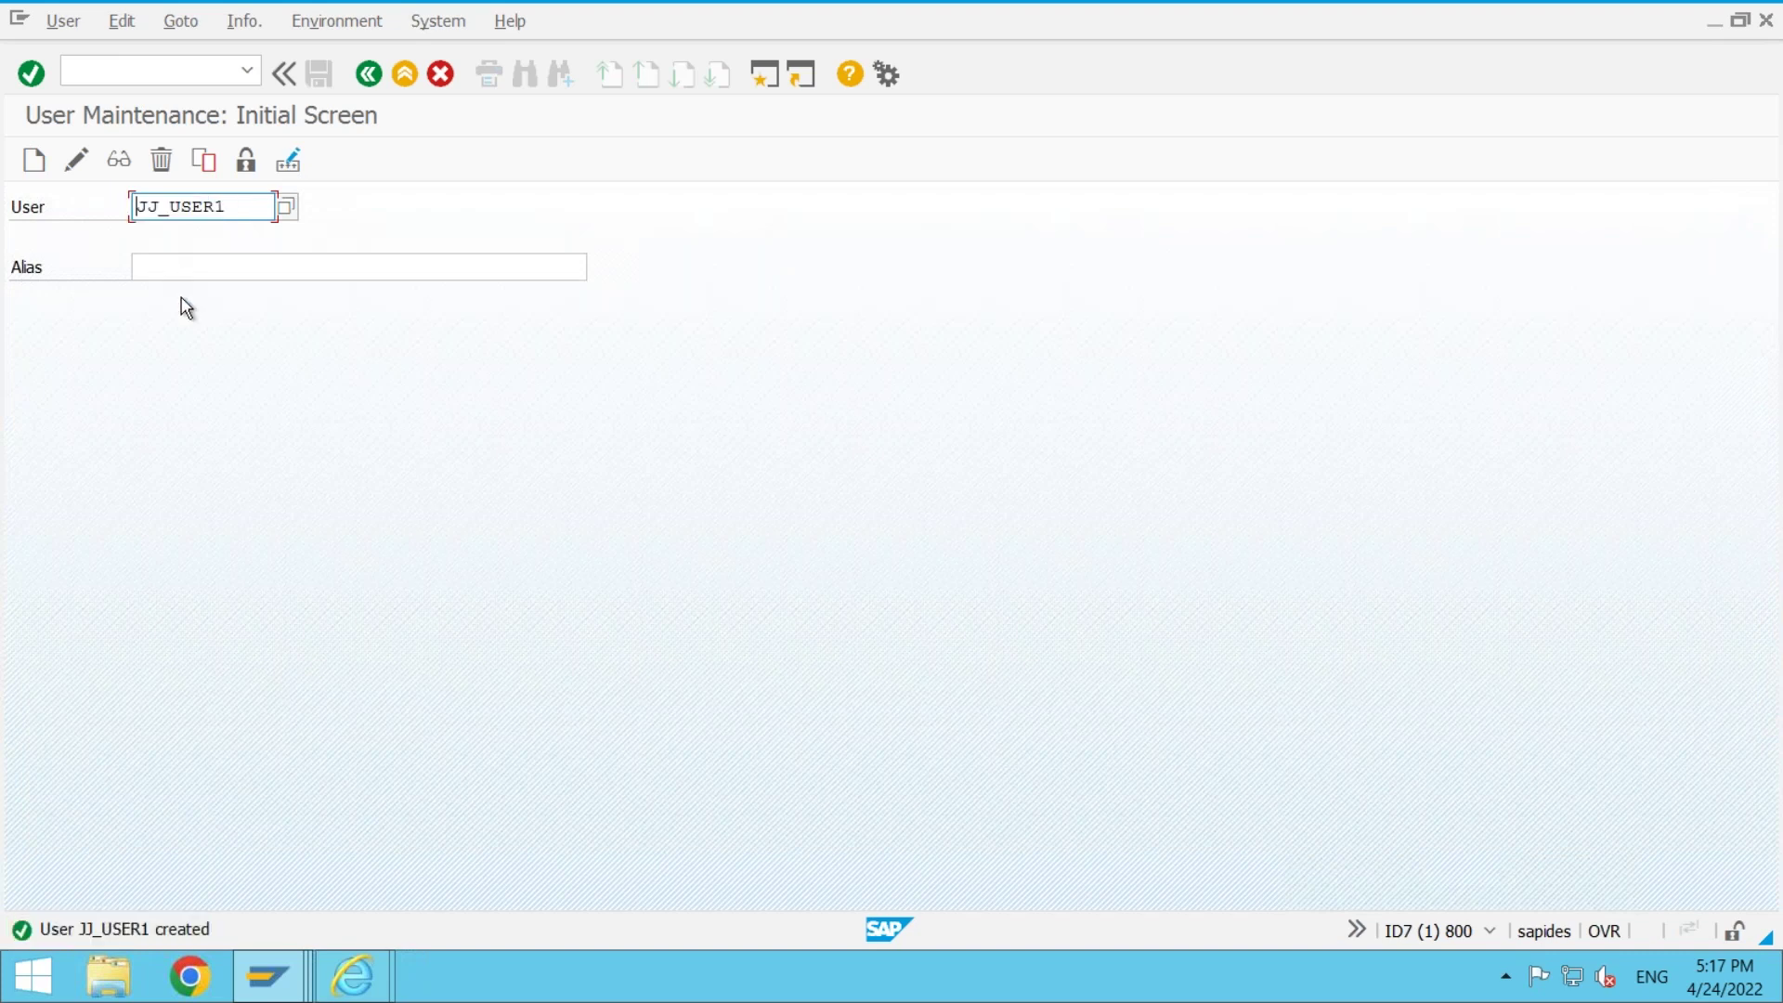
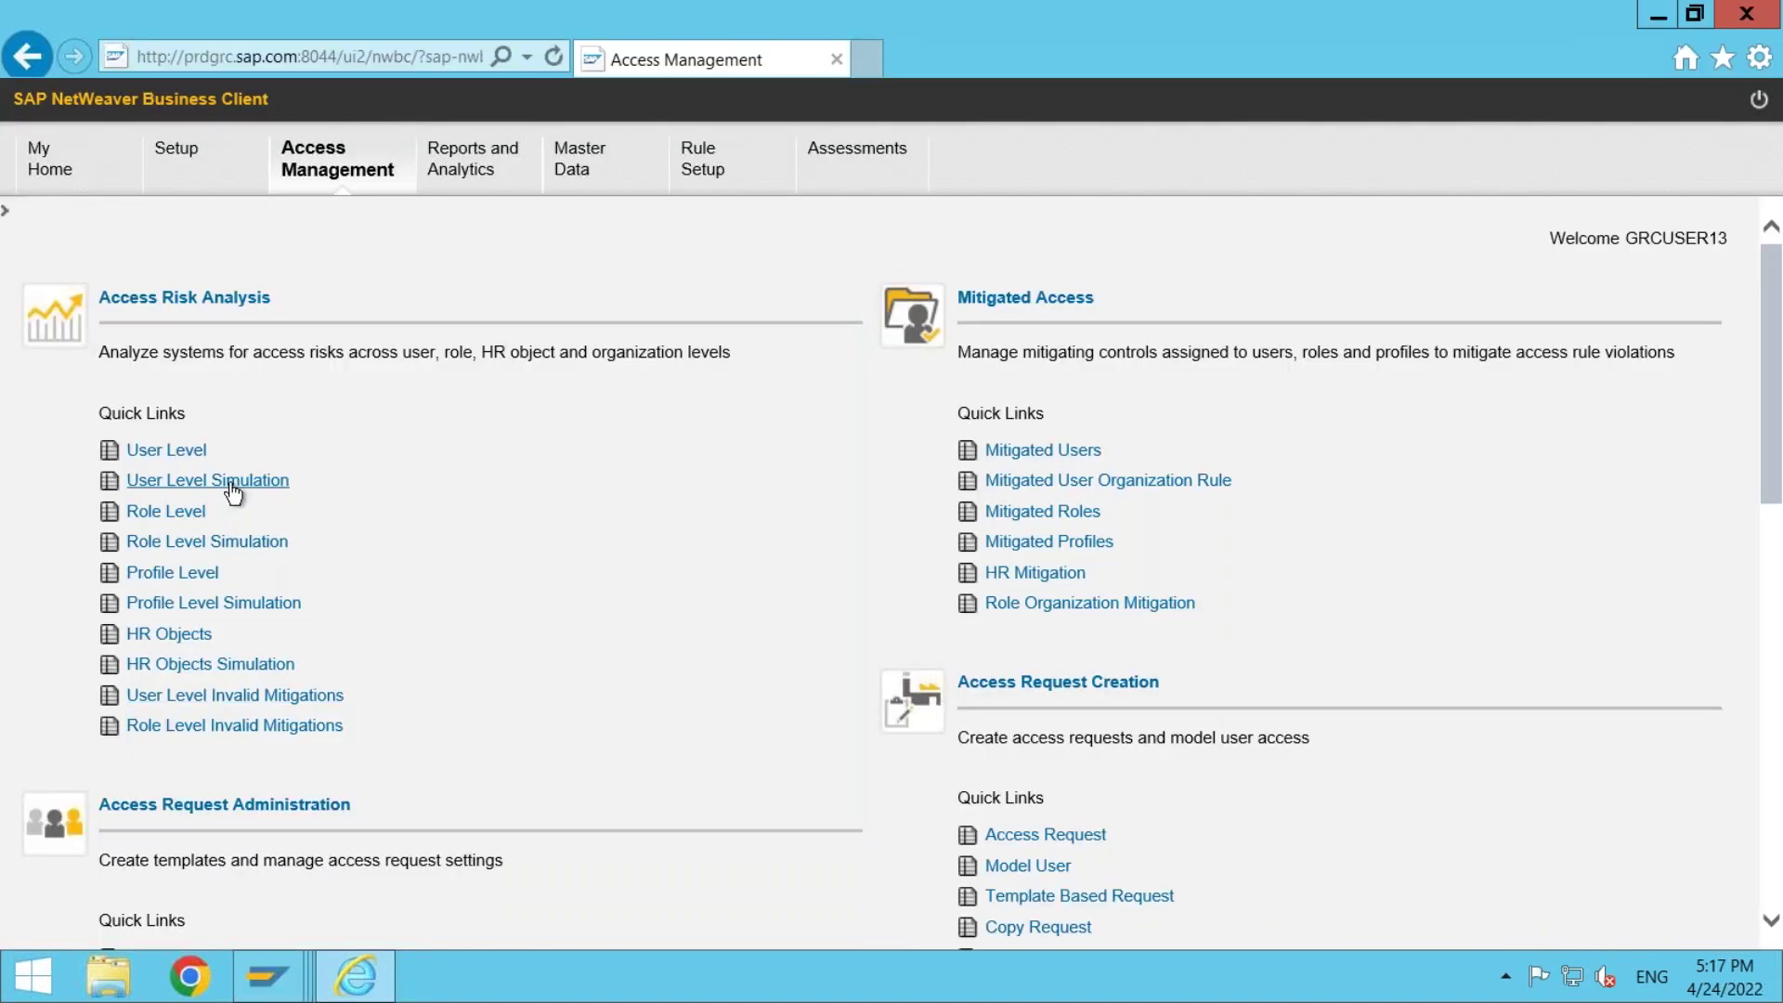
- Open user-level access risk analysis and set the System criterion to JJCLNT800
{"action": "left_click", "coordinate": [175, 452]}
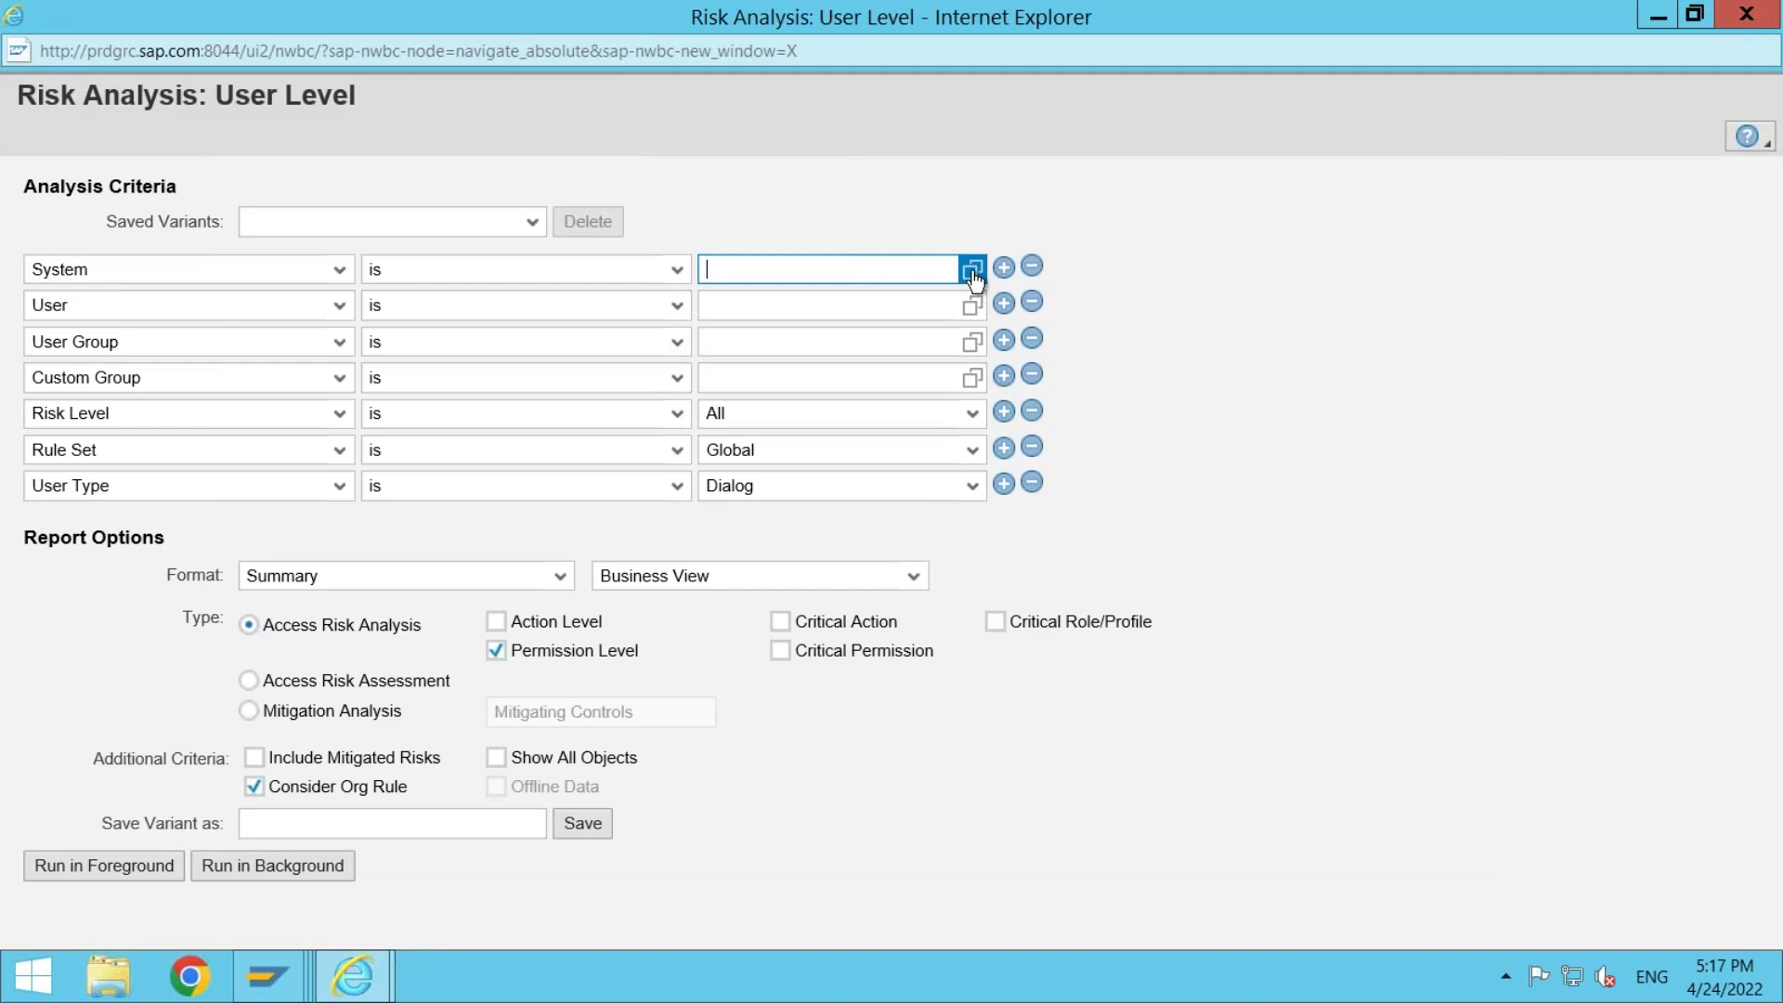
{"action": "left_click", "coordinate": [973, 271]}
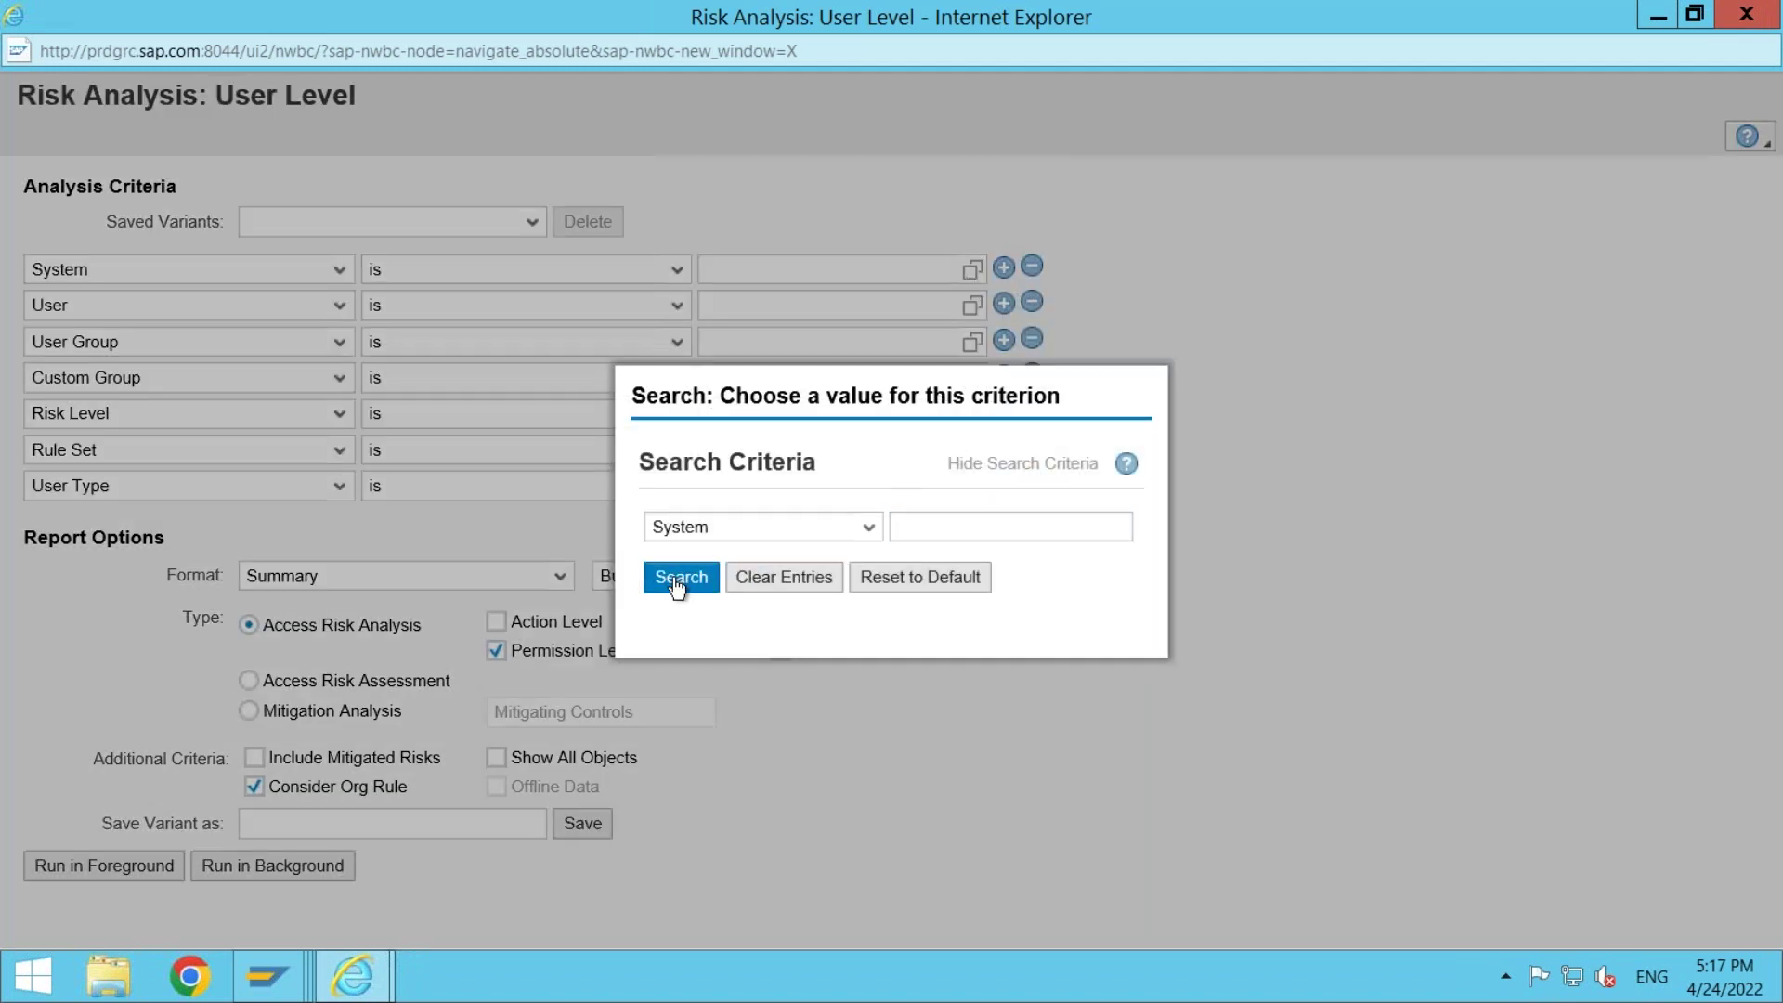
{"action": "left_click", "coordinate": [679, 584]}
{"action": "left_click", "coordinate": [677, 639]}
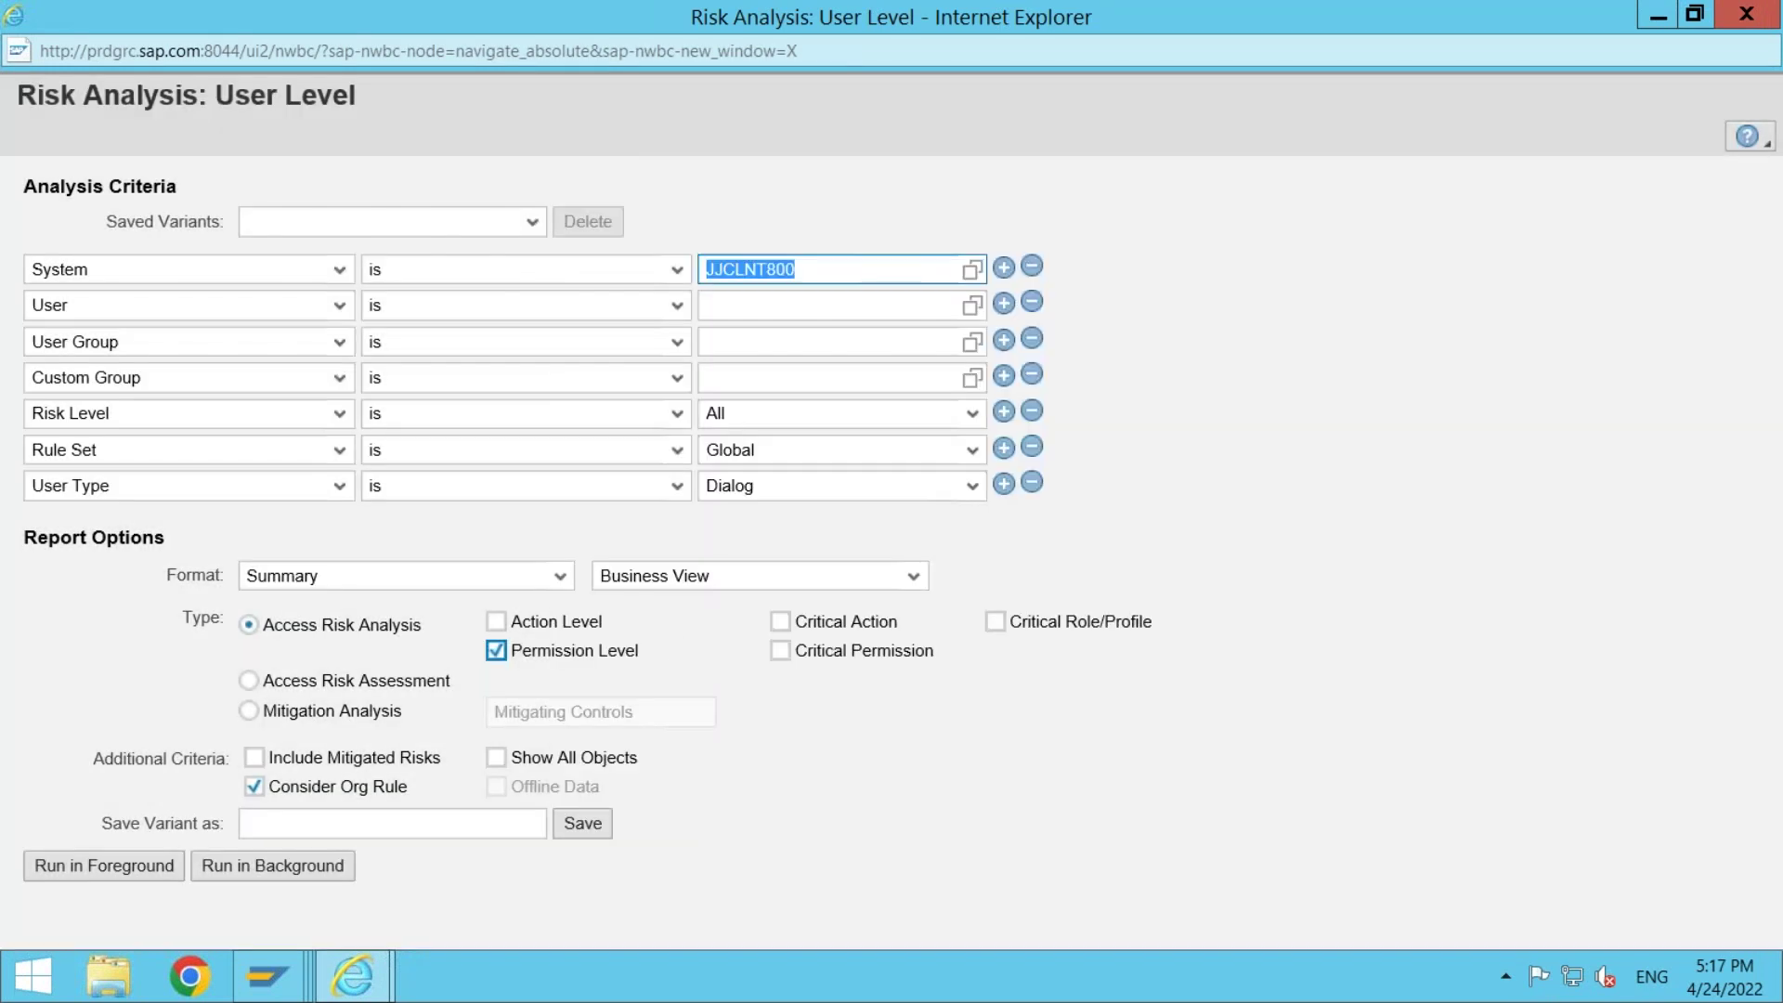
- Search the User value help for JJ*_USER1, find no results, and close the dialog
{"action": "left_click", "coordinate": [973, 304]}
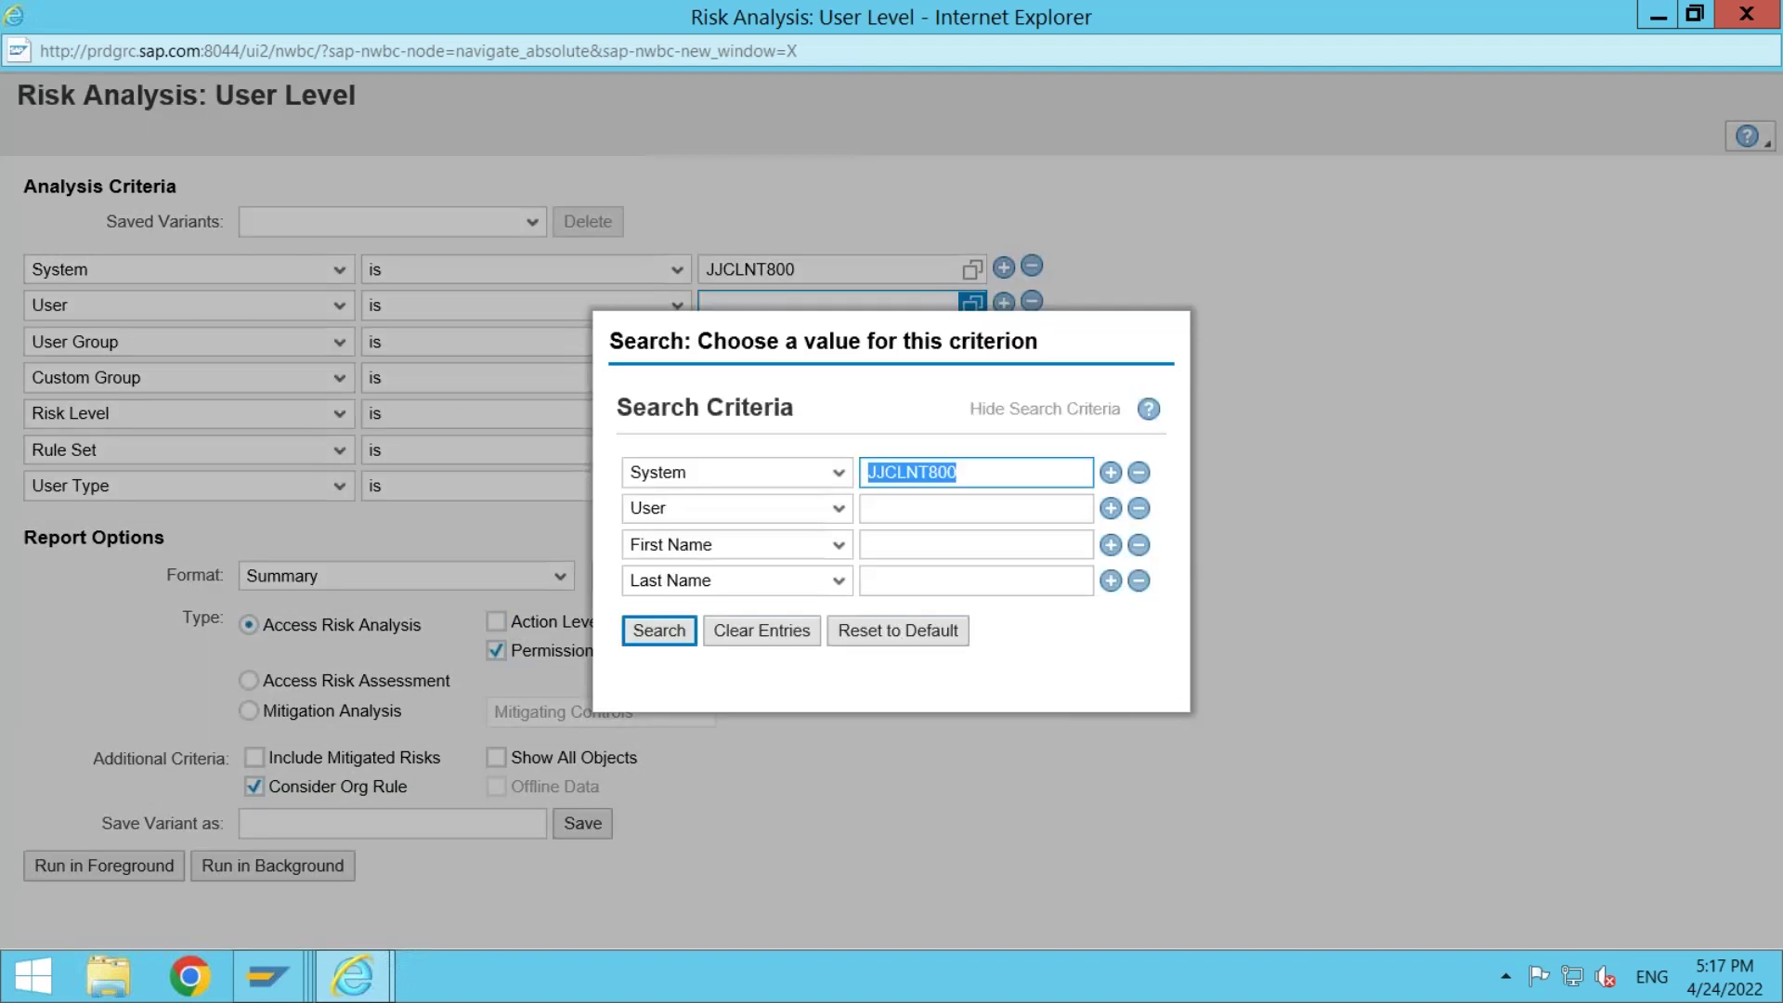
{"action": "left_click", "coordinate": [882, 509]}
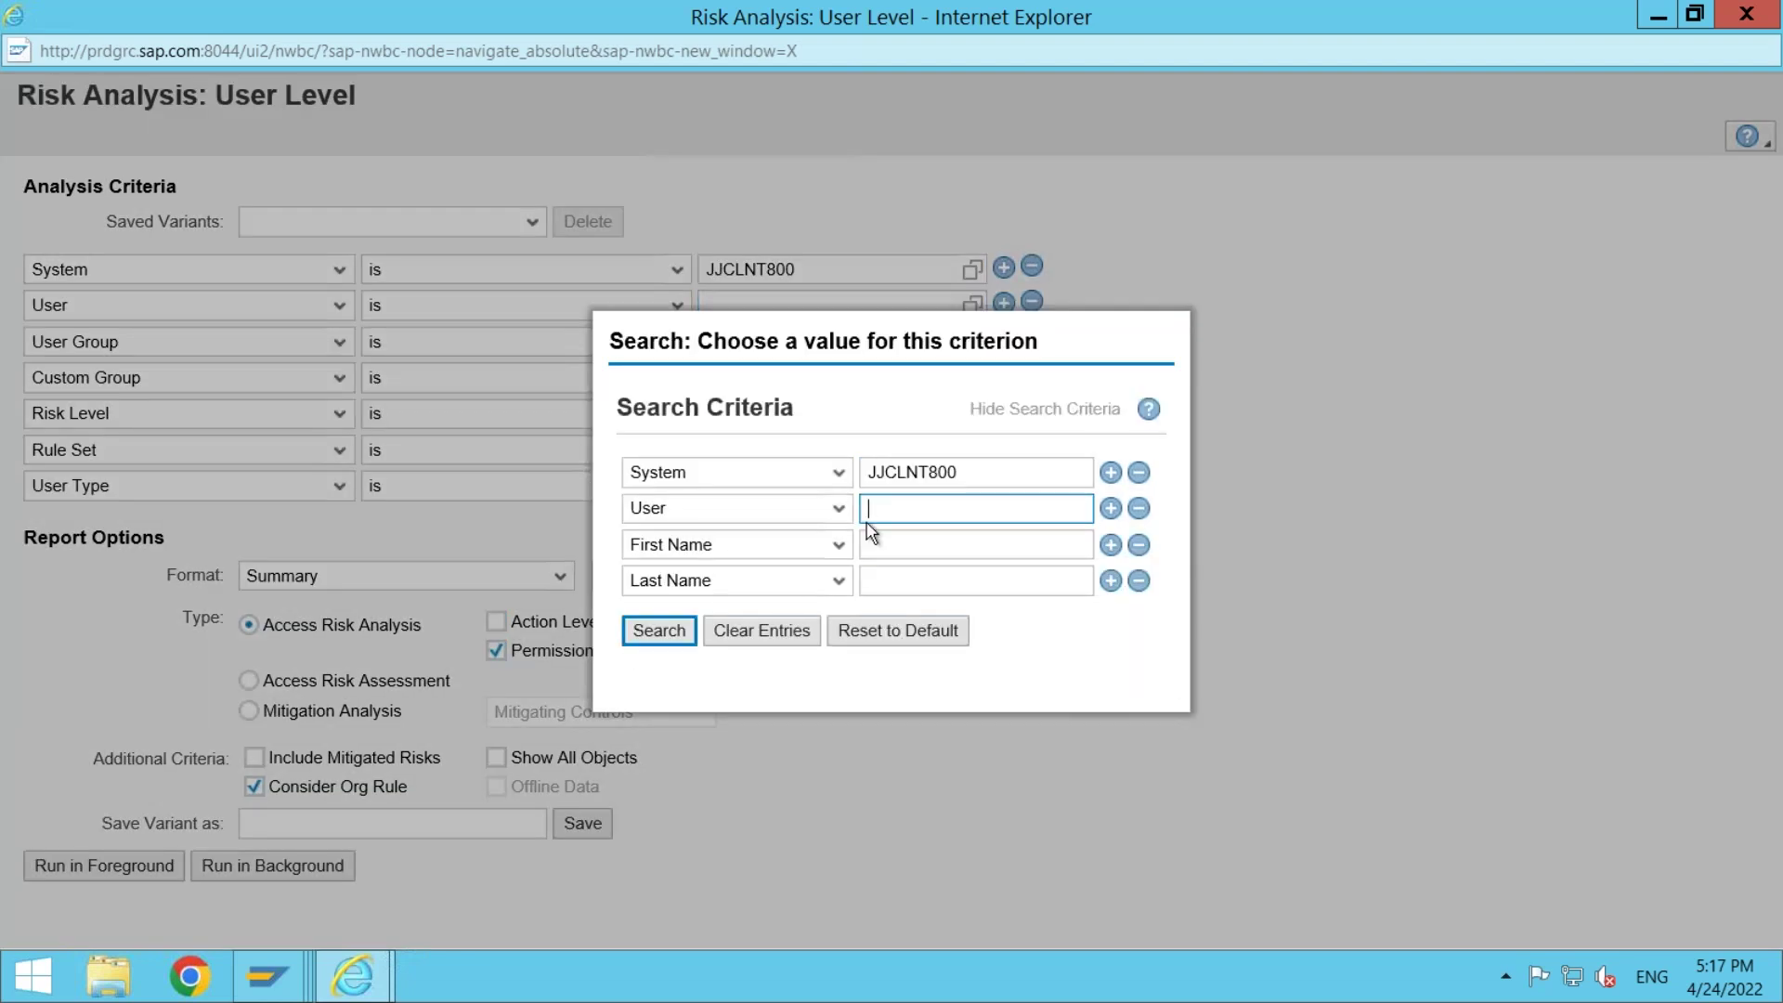
{"action": "type", "text": "JJ*"}
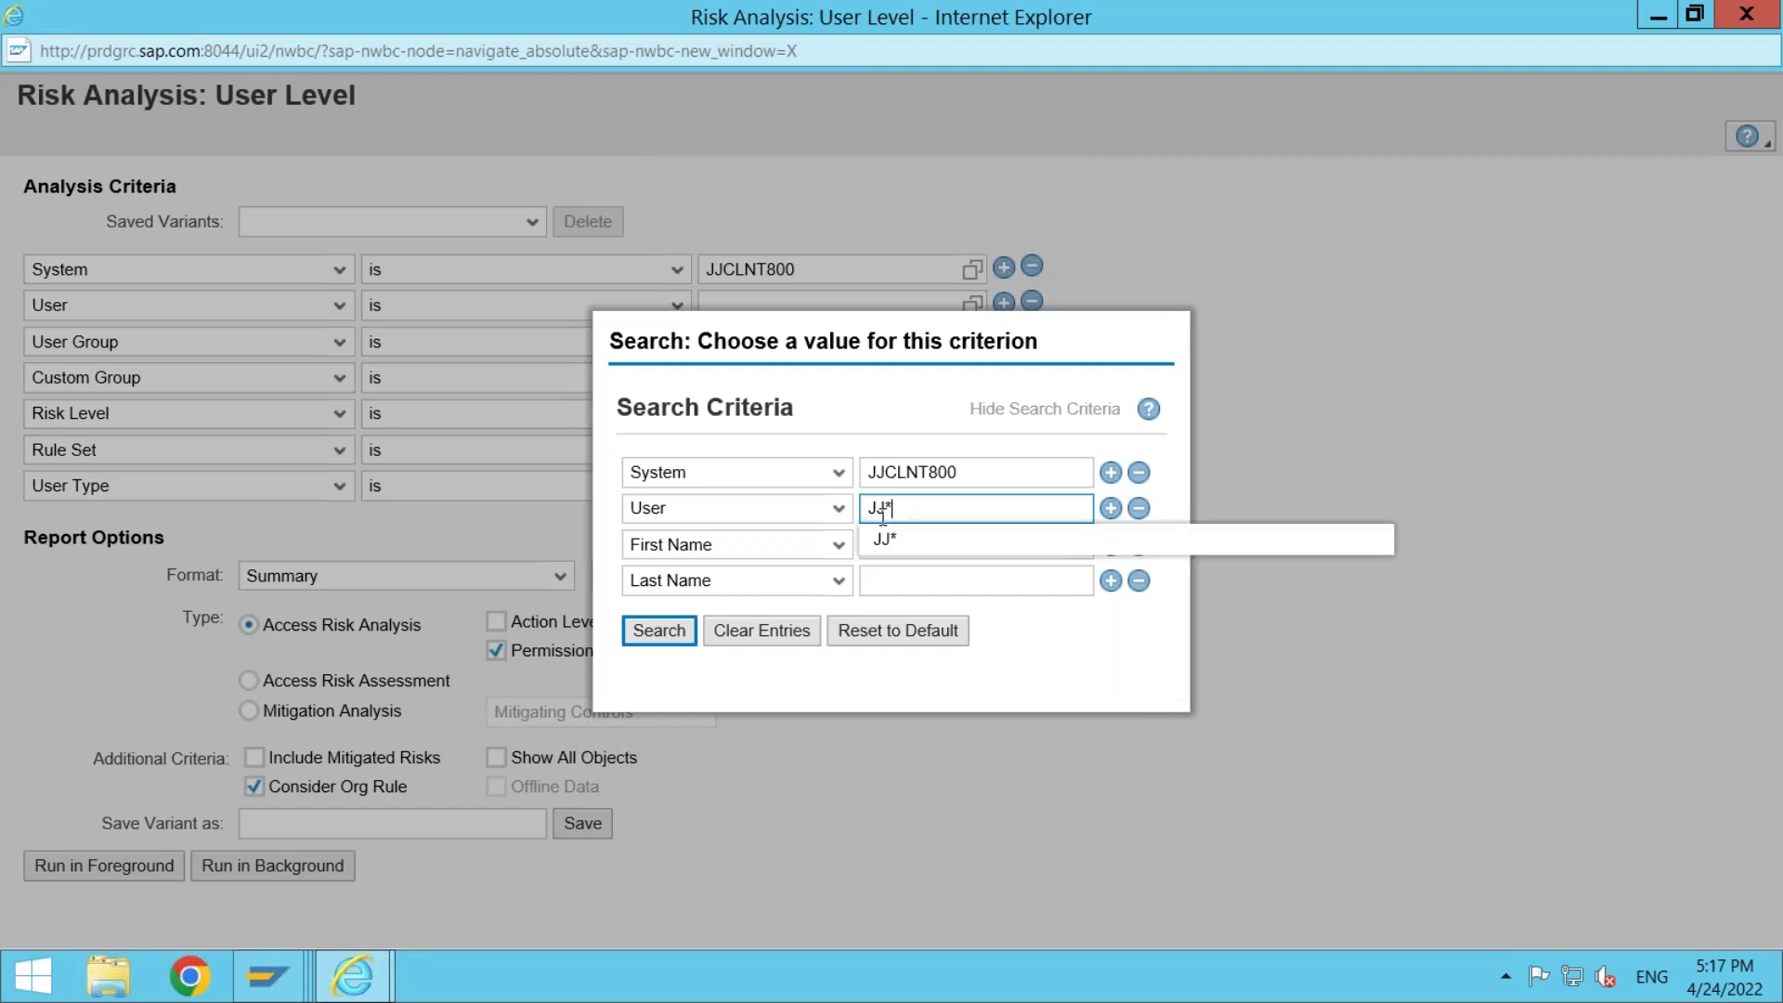
{"action": "type", "text": "_USER1"}
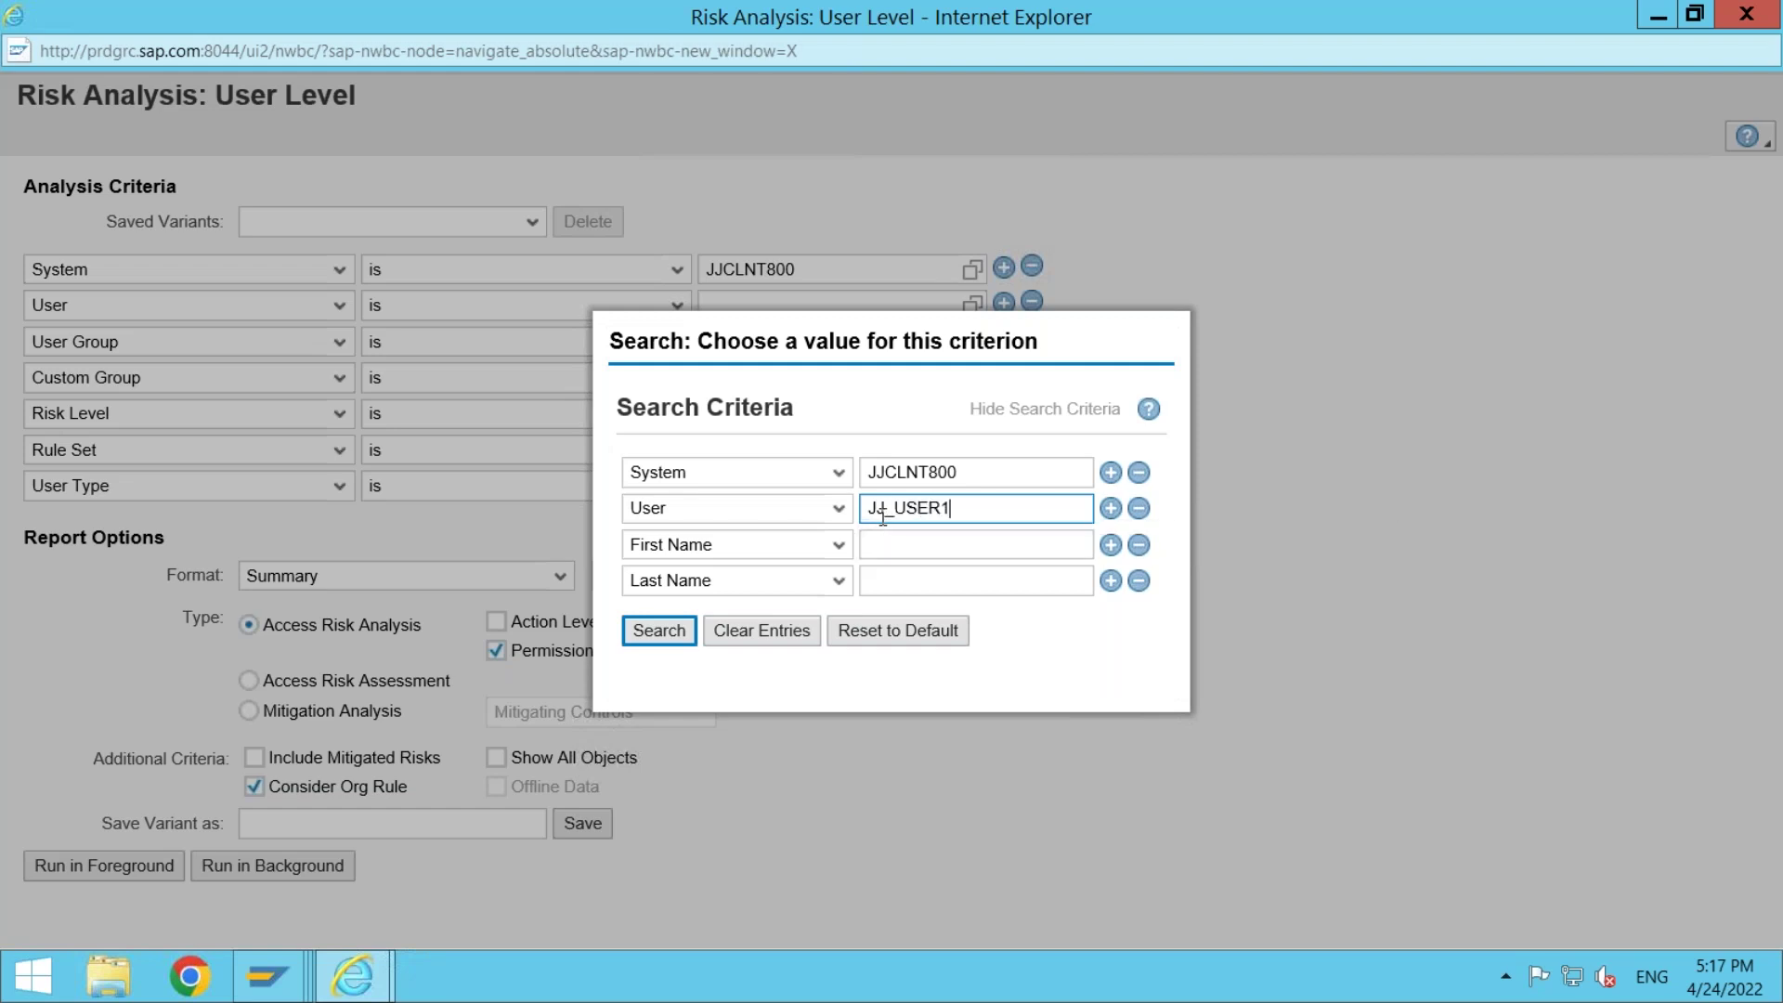
{"action": "left_click", "coordinate": [661, 631]}
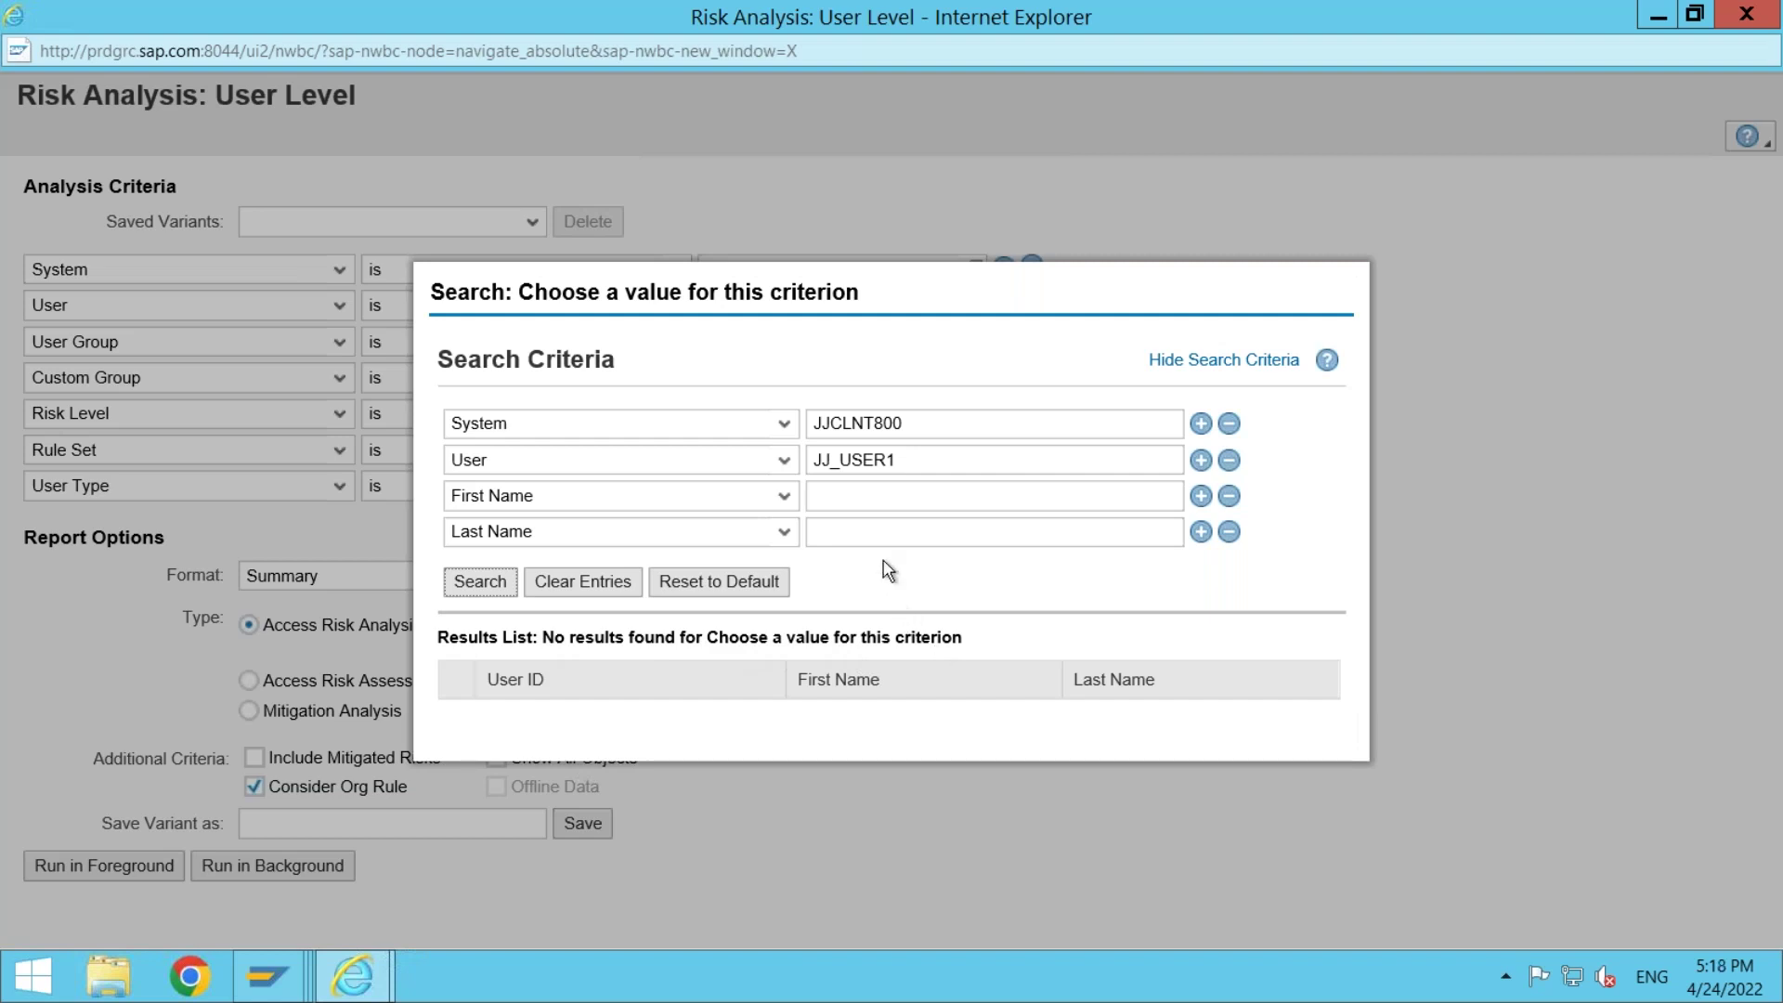
{"action": "left_click", "coordinate": [905, 459]}
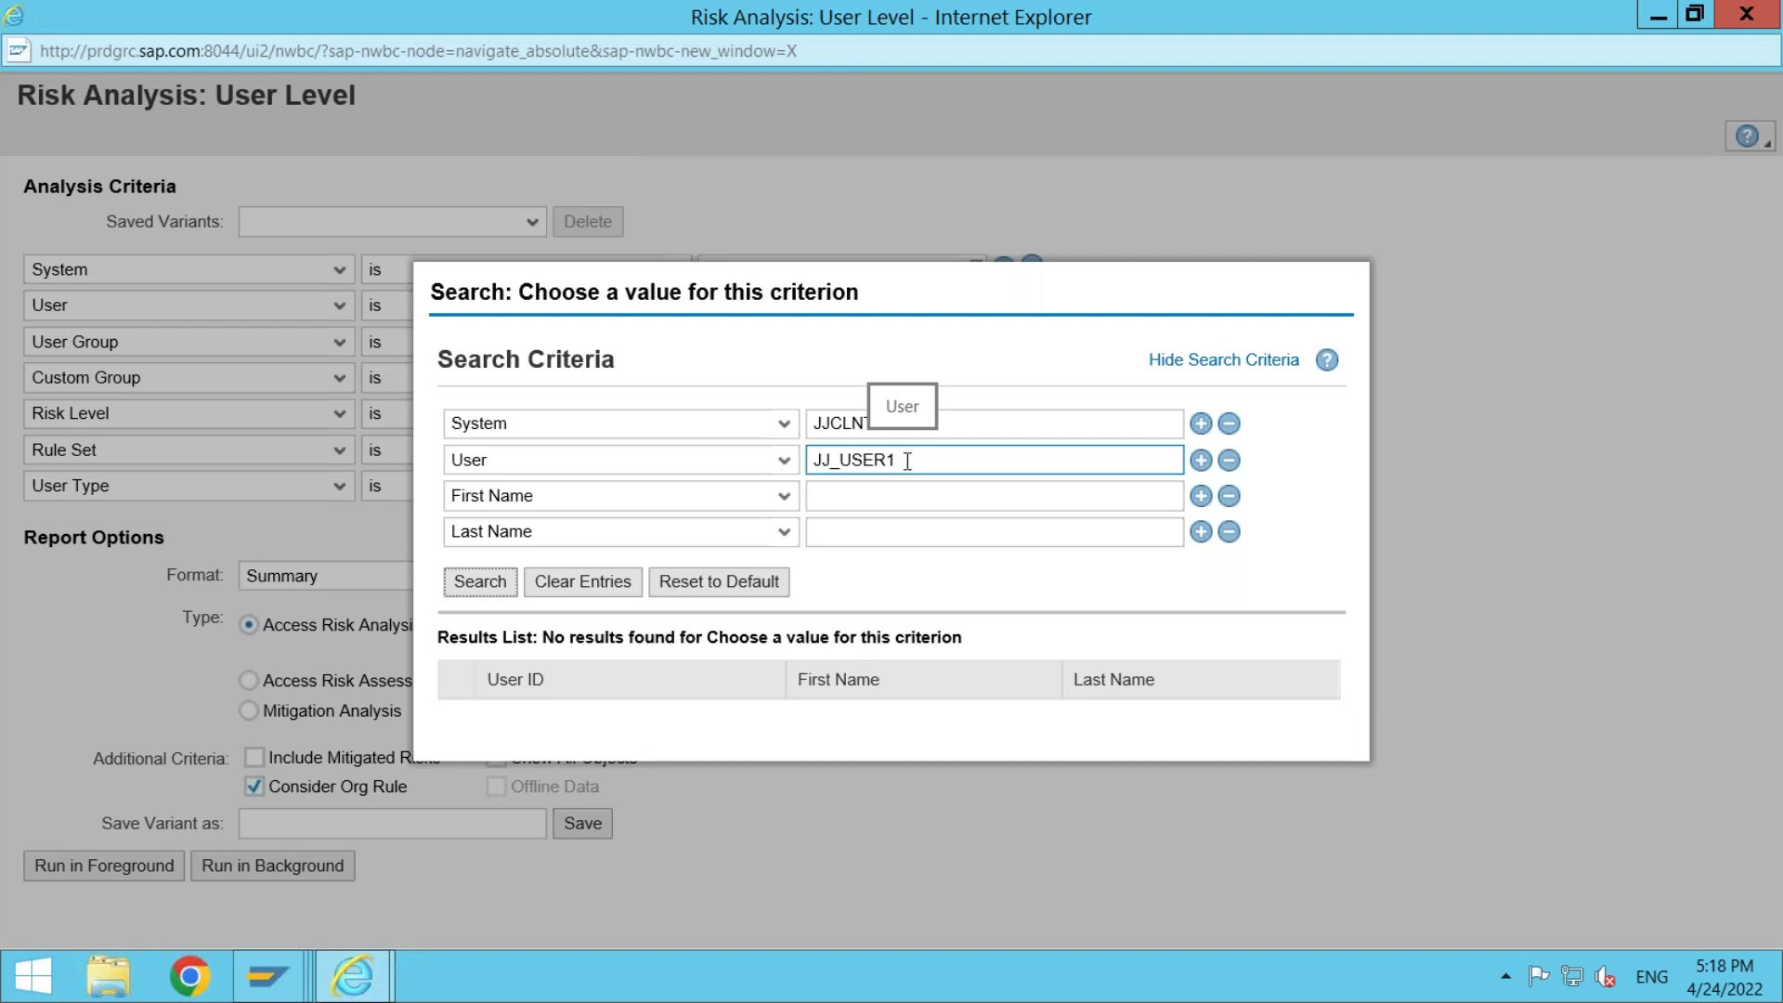
{"action": "left_click_drag", "start_coordinate": [908, 461], "coordinate": [813, 461]}
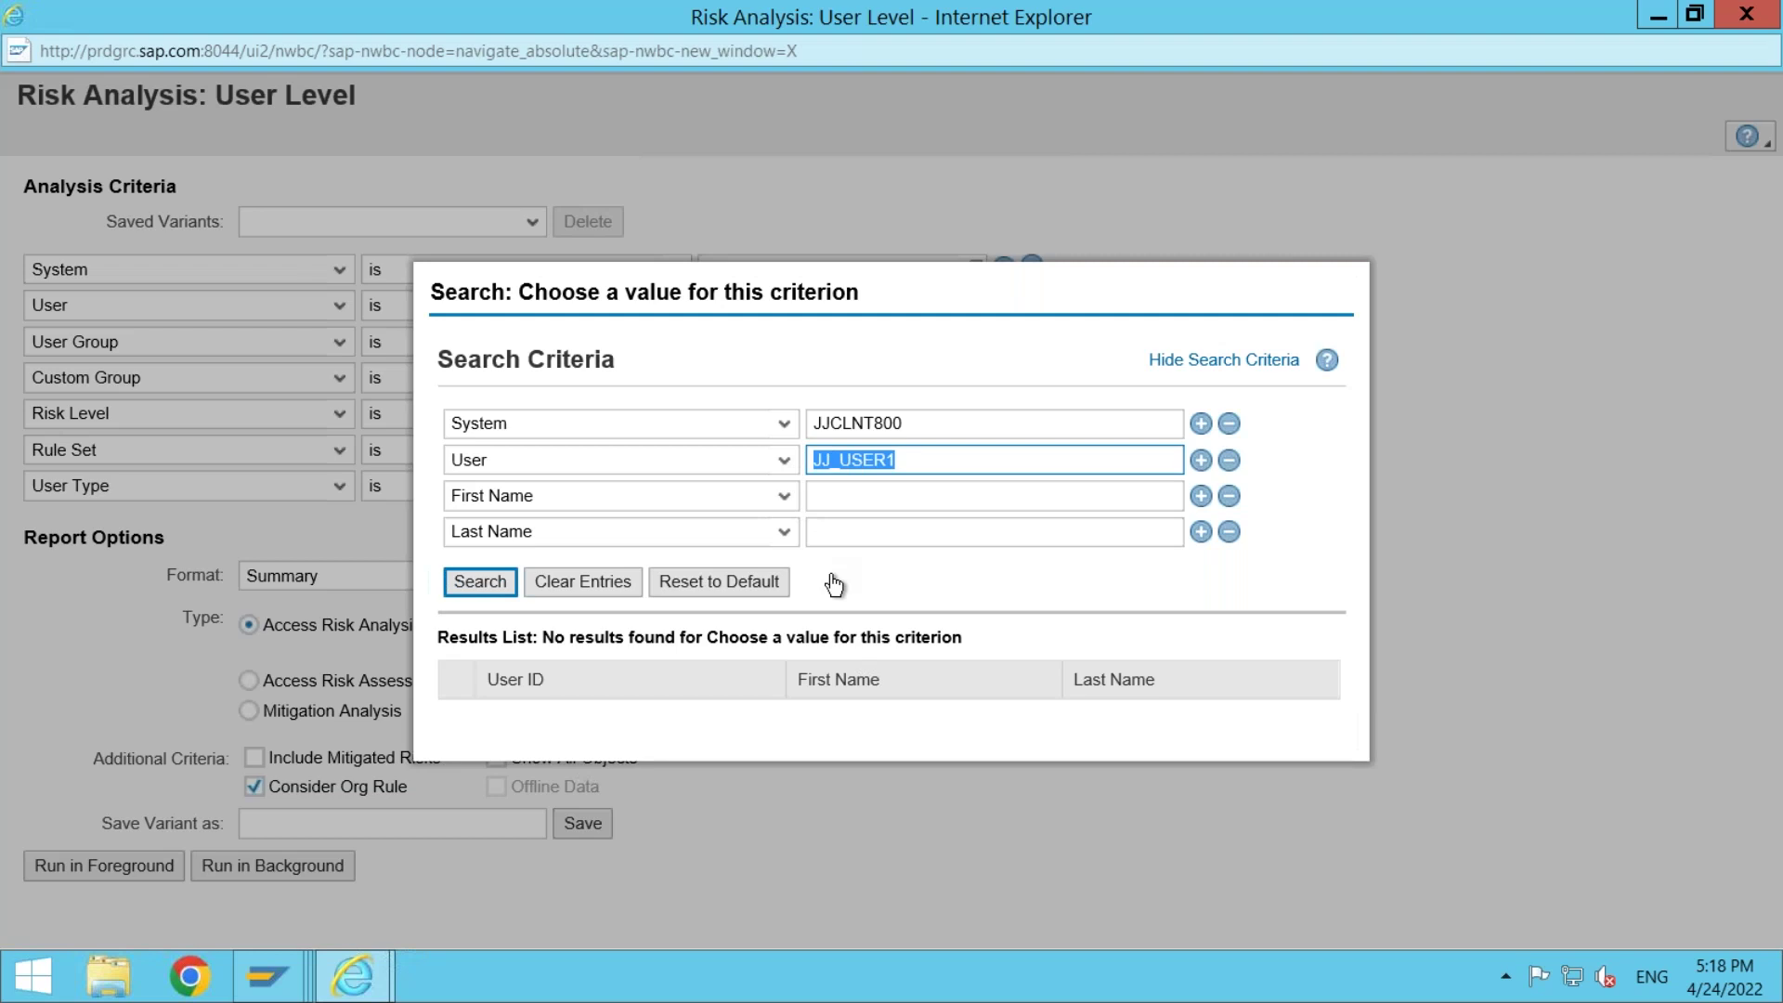
{"action": "left_click", "coordinate": [1335, 293]}
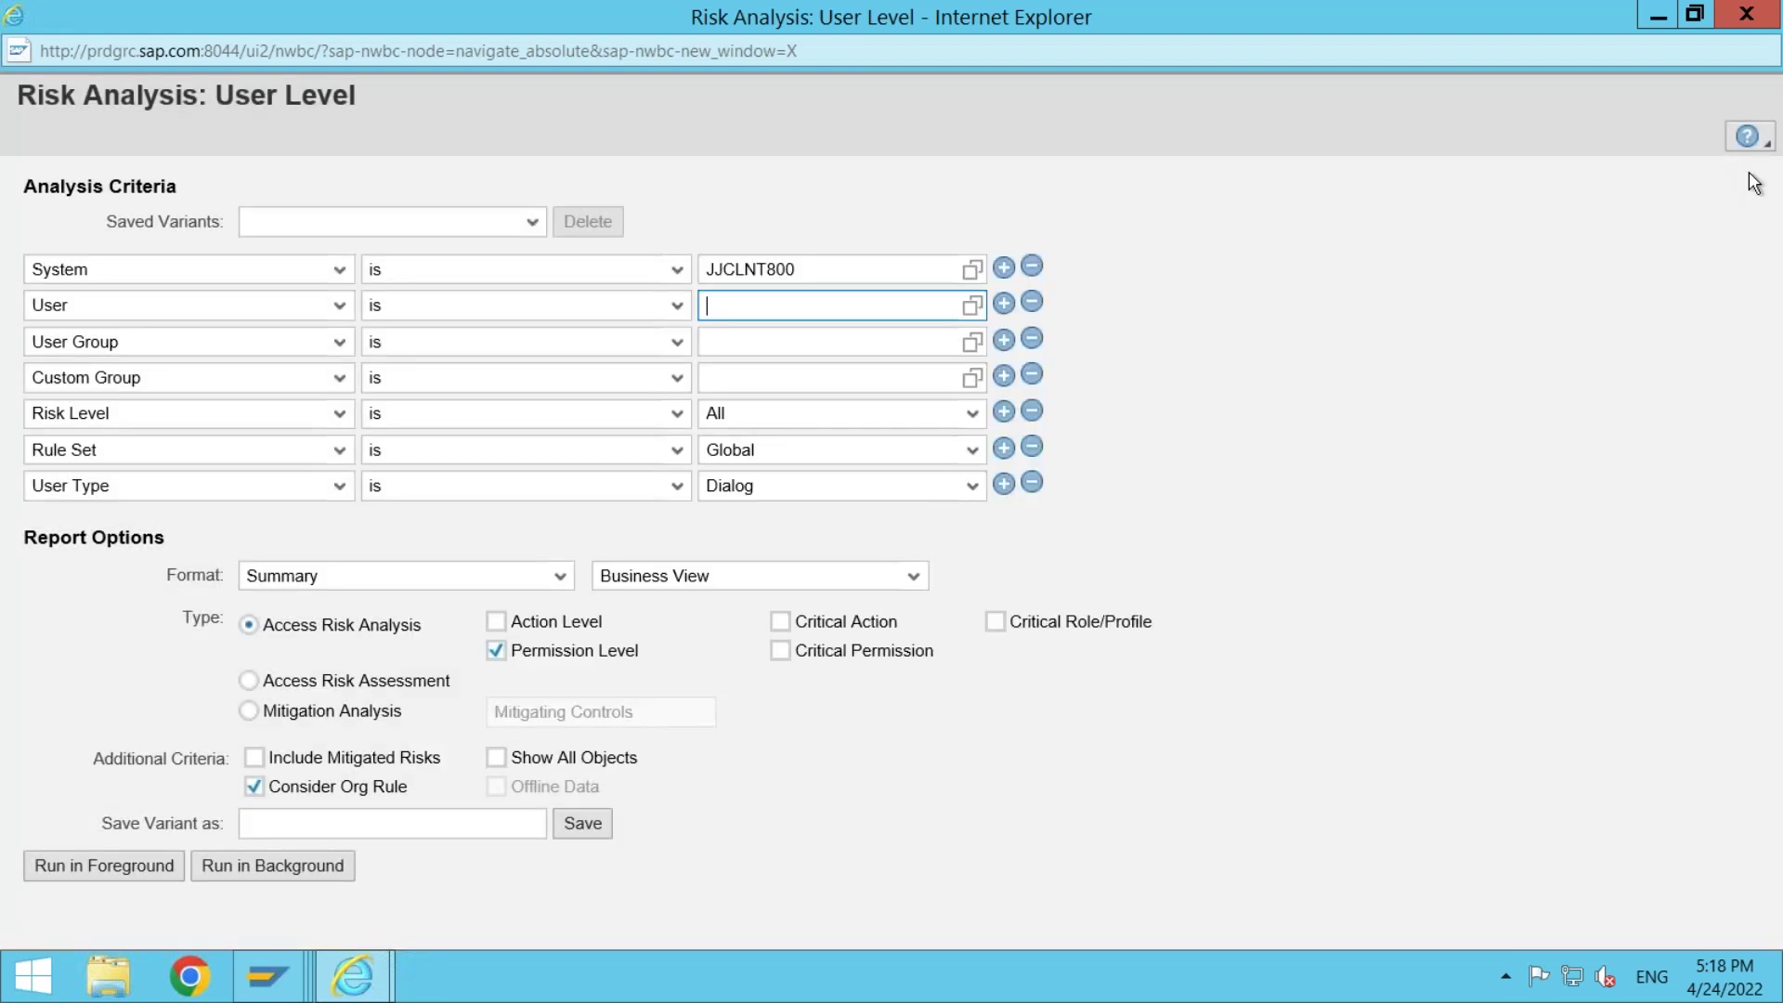
- Close the Risk Analysis window and minimize the remote session to reach the Word notes
{"action": "left_click", "coordinate": [1748, 16]}
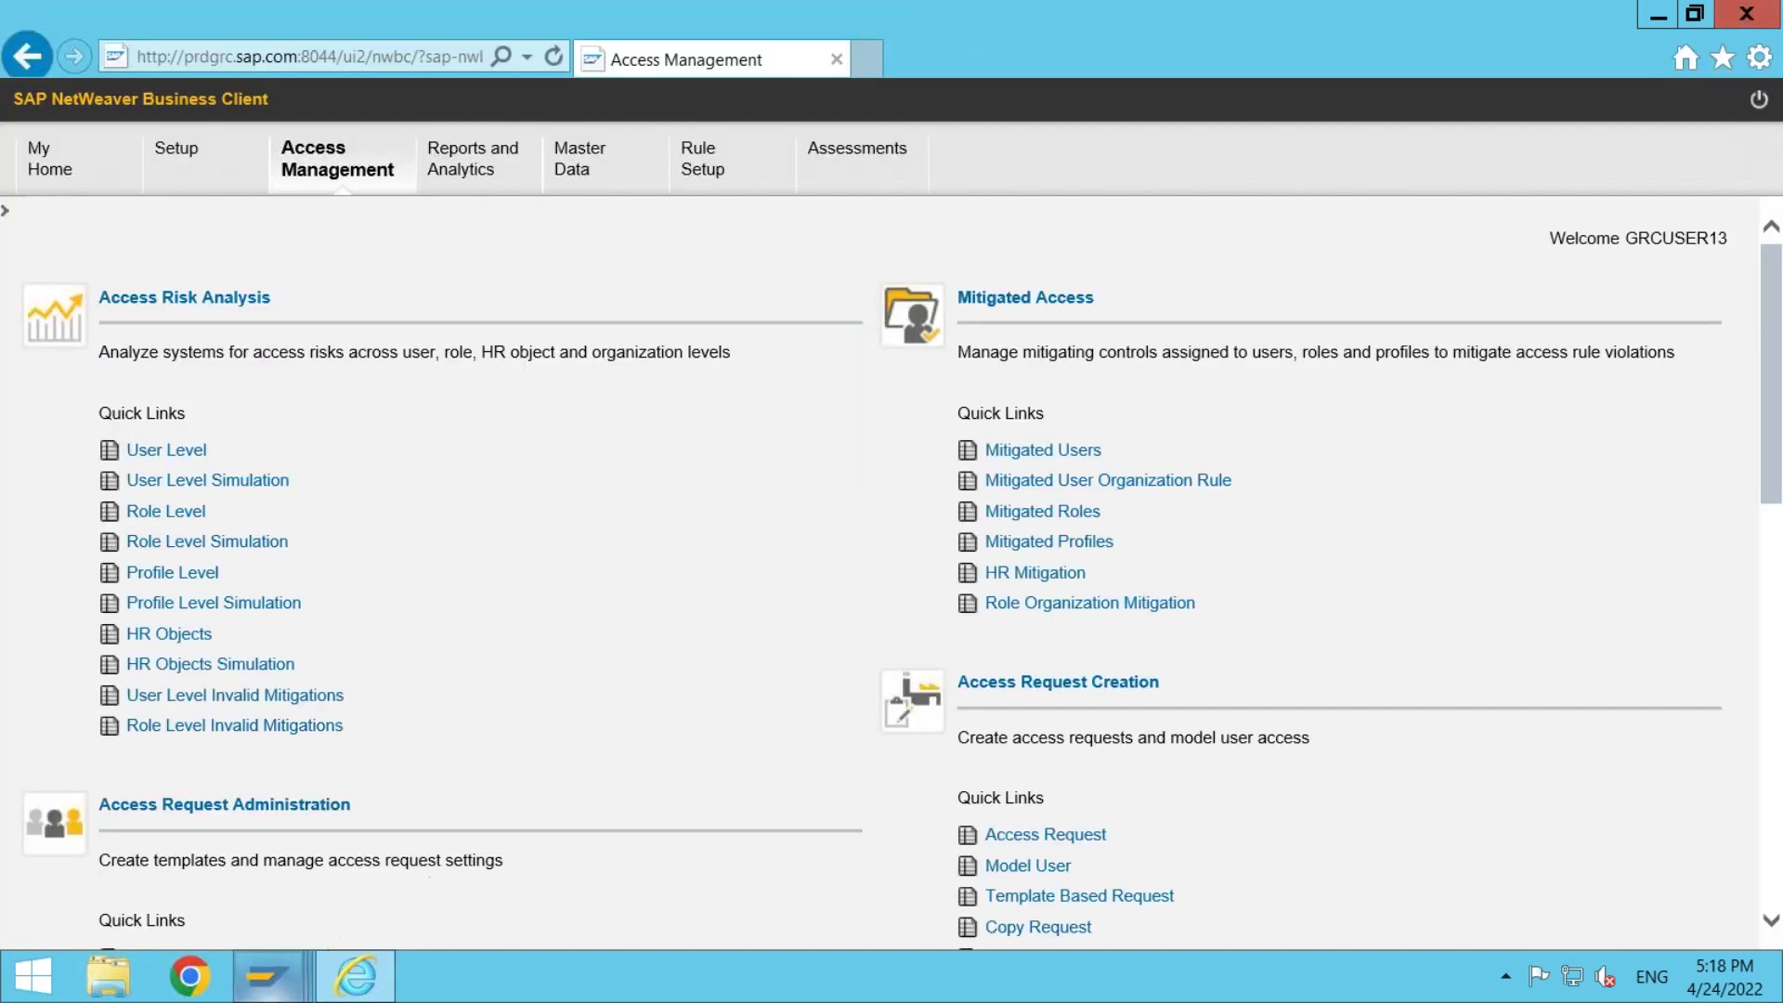
{"action": "left_click", "coordinate": [267, 992]}
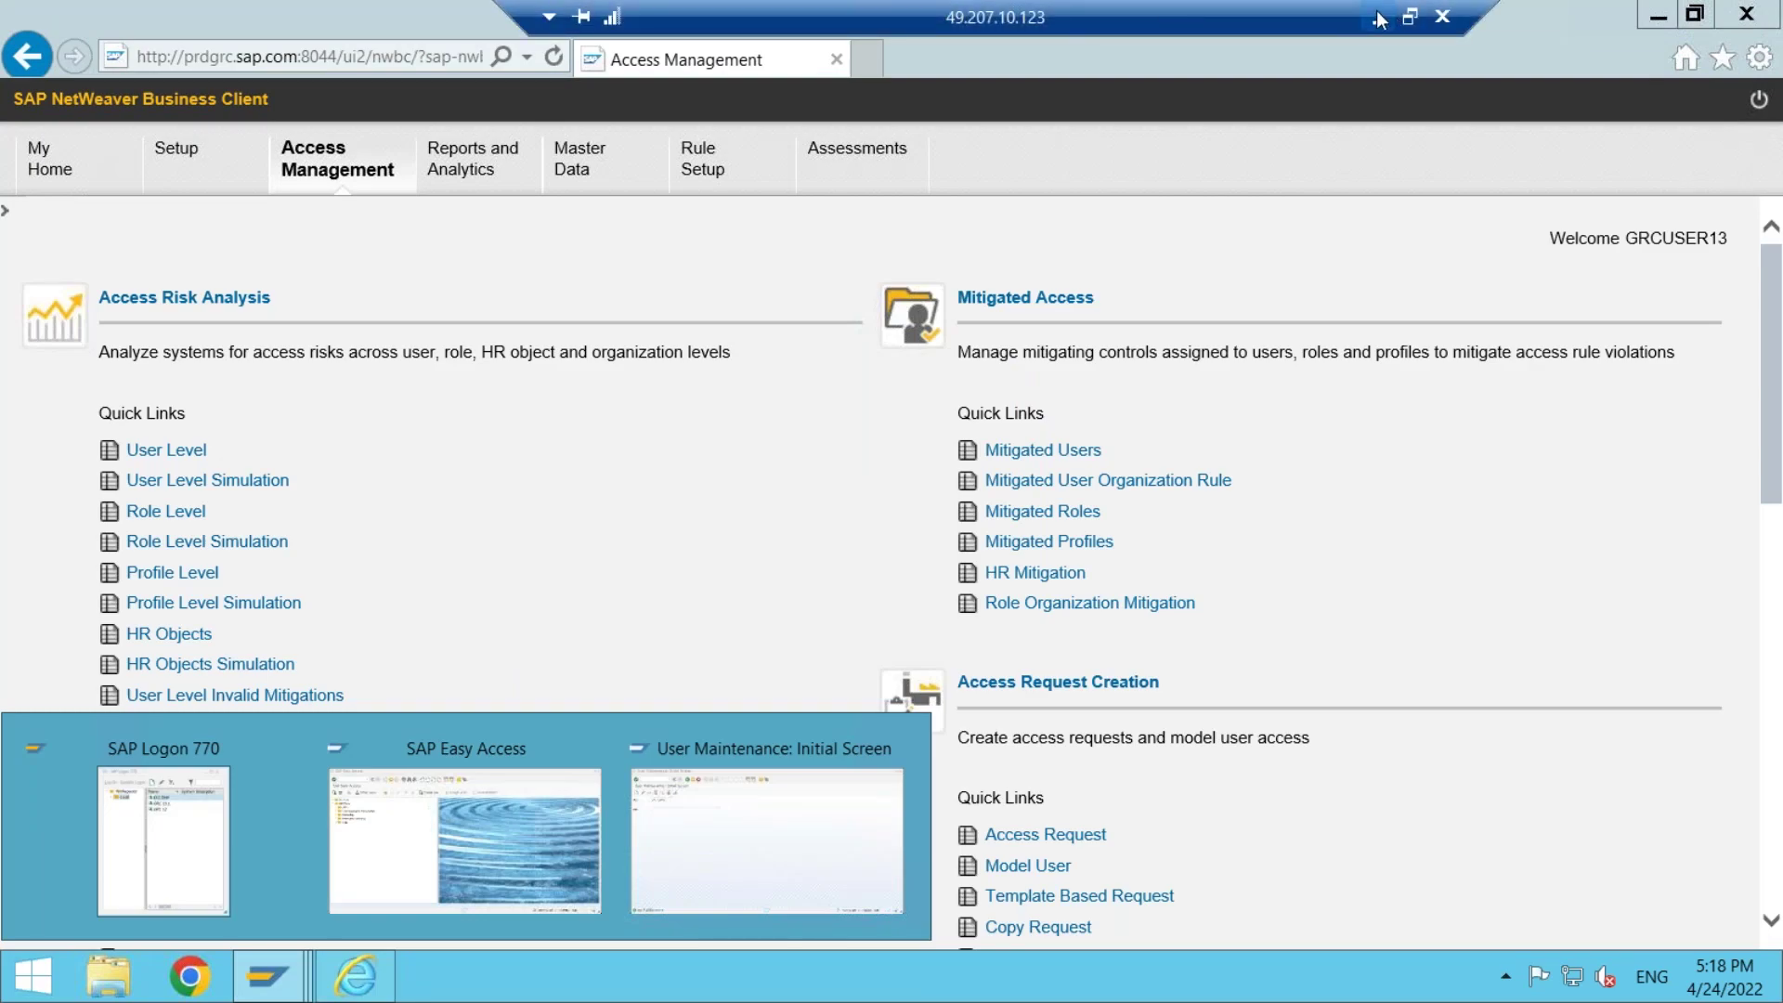
{"action": "left_click", "coordinate": [1378, 17]}
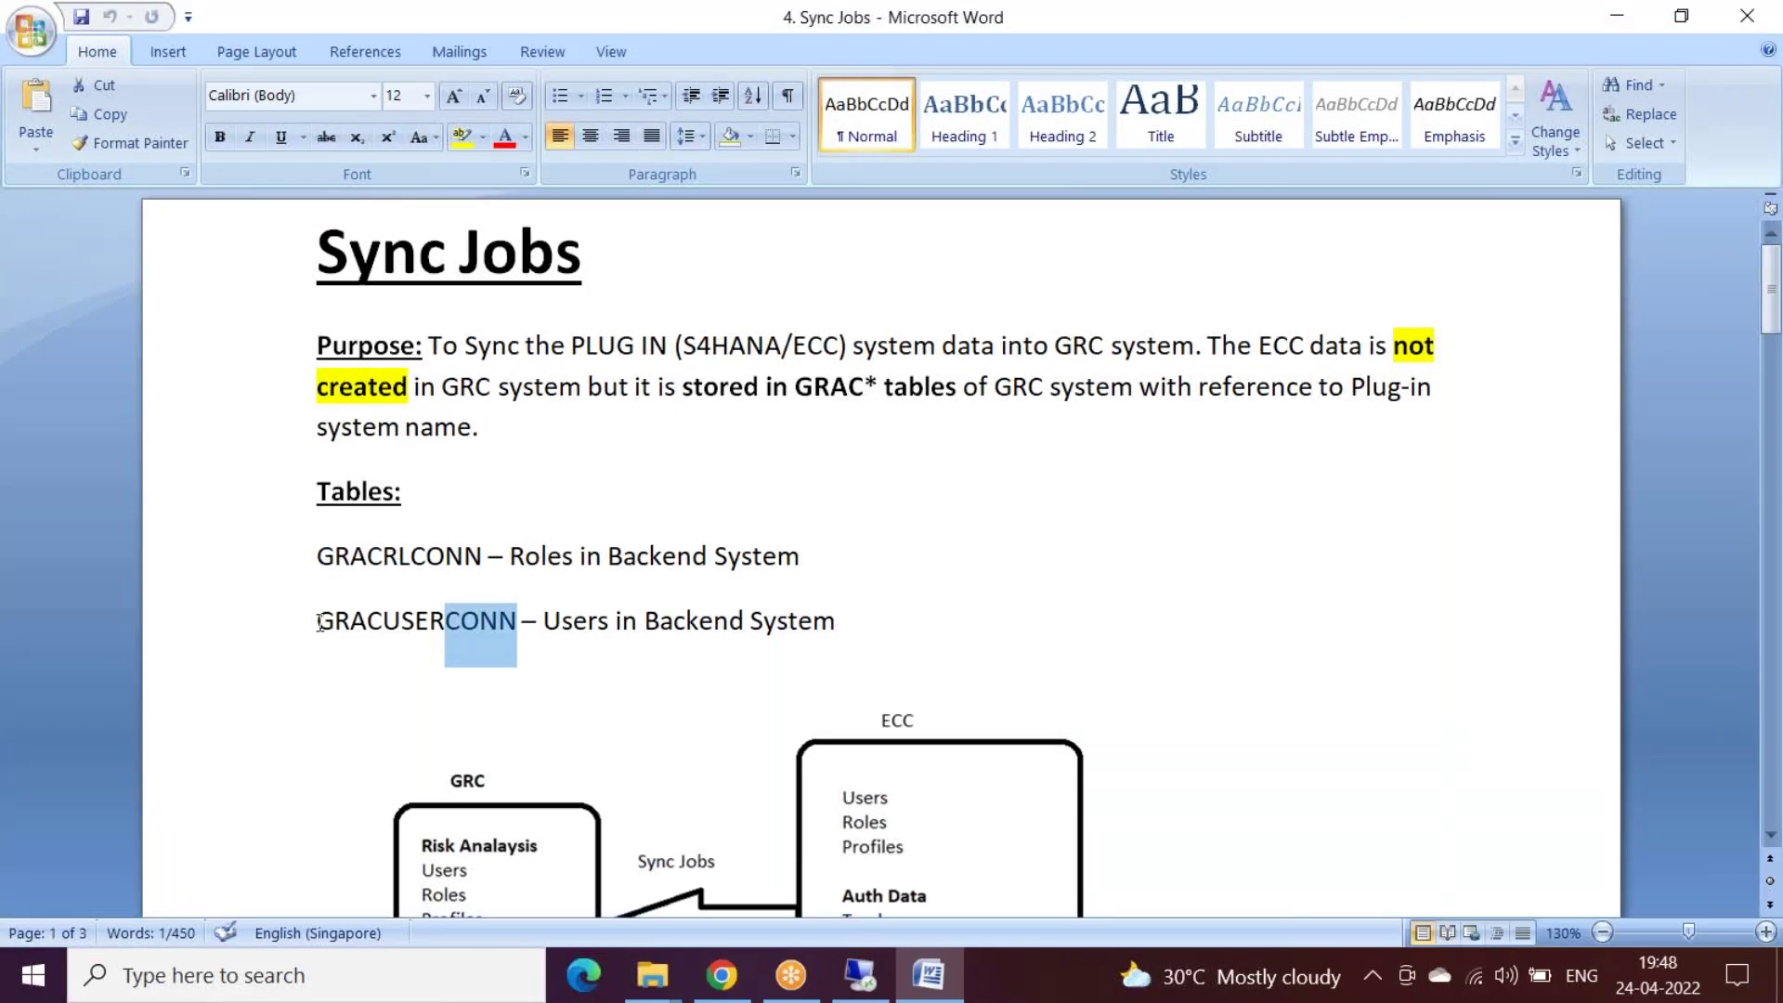
- Copy the table name GRACUSERCONN from the Sync Jobs notes and return to the remote session
{"action": "left_click_drag", "start_coordinate": [320, 623], "coordinate": [517, 621]}
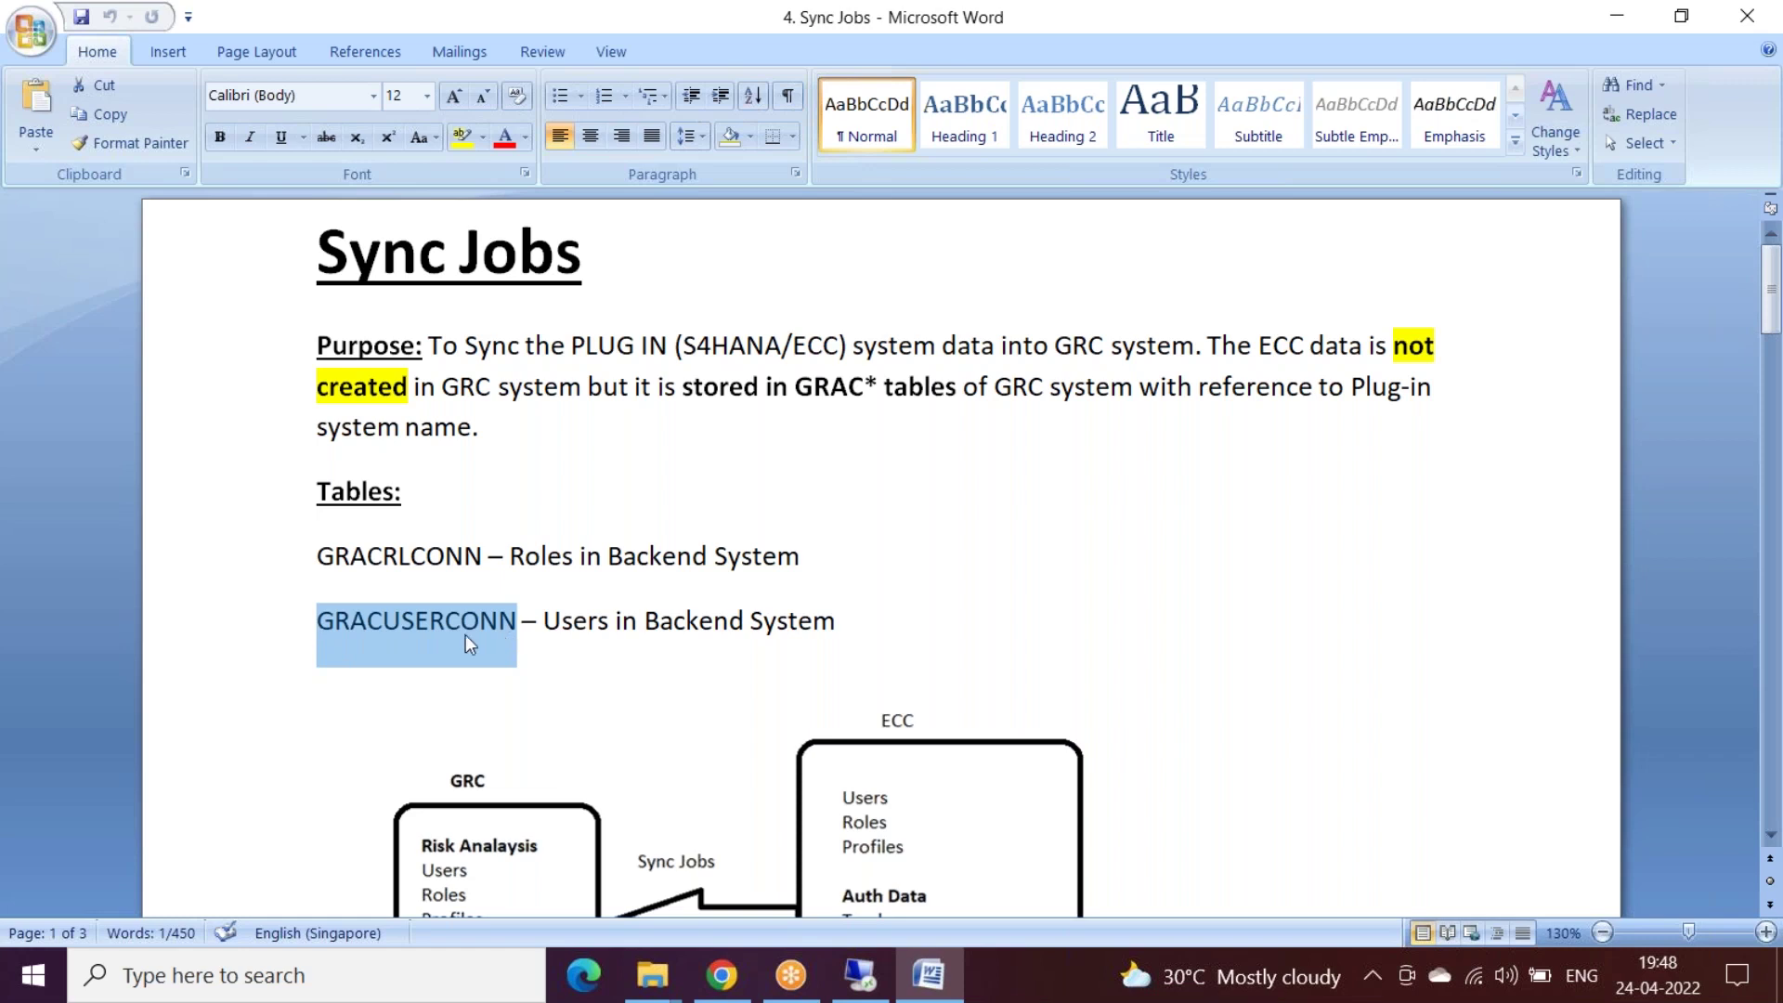
{"action": "left_click", "coordinate": [511, 624]}
{"action": "key", "text": "shift+Left"}
{"action": "key", "text": "shift+Left"}
{"action": "key", "text": "shift+Left"}
{"action": "key", "text": "shift+Left"}
{"action": "key", "text": "shift+Left"}
{"action": "key", "text": "shift+Left"}
{"action": "key", "text": "shift+Left"}
{"action": "key", "text": "shift+Left"}
{"action": "key", "text": "shift+Left"}
{"action": "key", "text": "shift+Left"}
{"action": "key", "text": "shift+Left"}
{"action": "key", "text": "shift+Left"}
{"action": "key", "text": "ctrl+c"}
{"action": "left_click", "coordinate": [860, 975]}
- Open the GRACUSERCONN selection screen in the SE16 data browser
{"action": "mouse_move", "coordinate": [268, 975]}
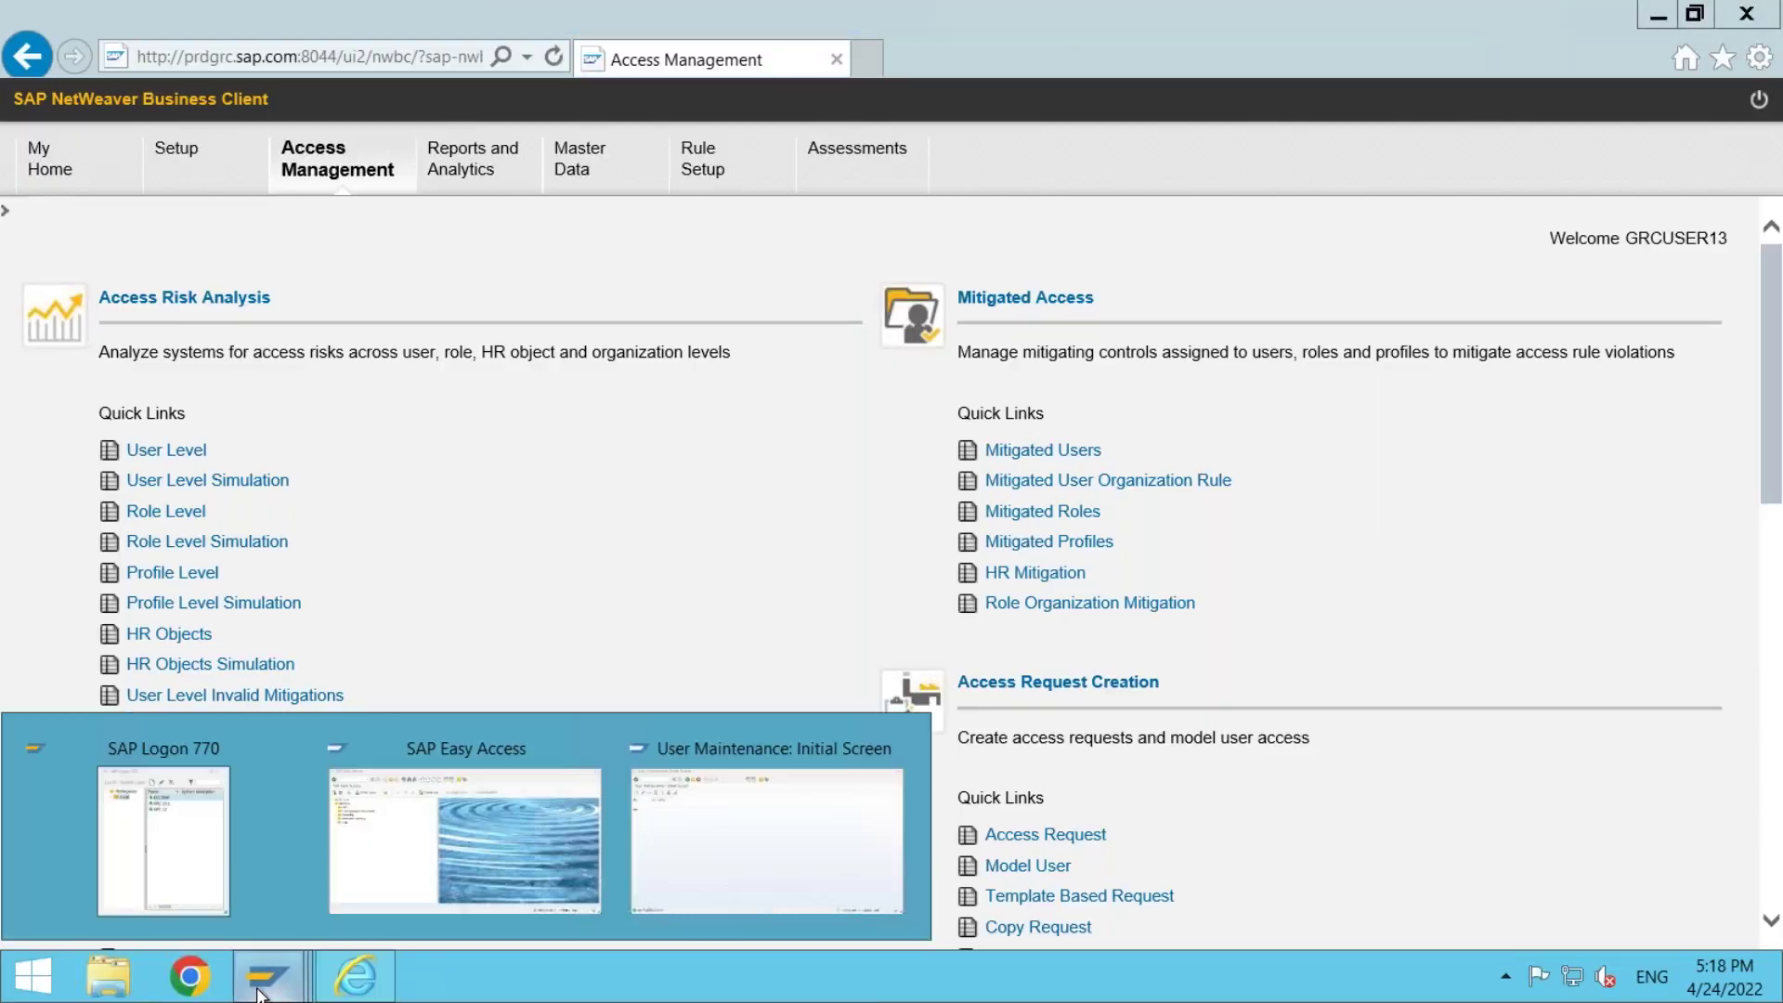
{"action": "left_click", "coordinate": [418, 810]}
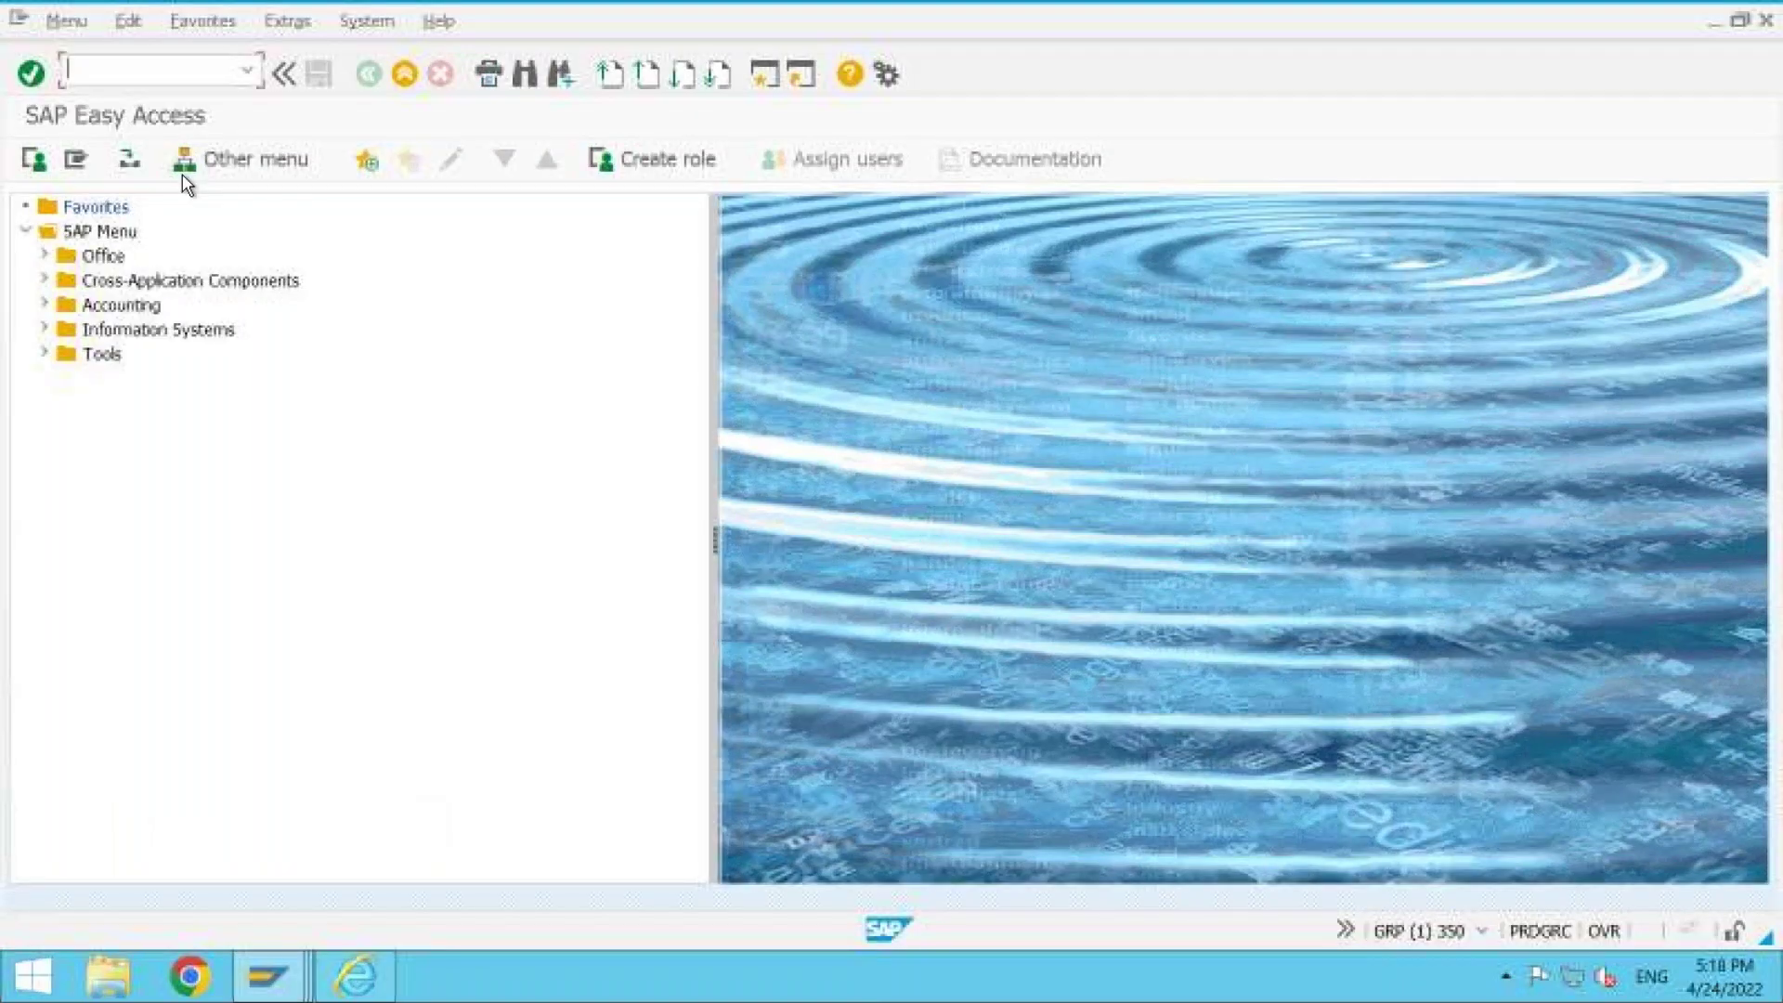
{"action": "type", "text": "Se16"}
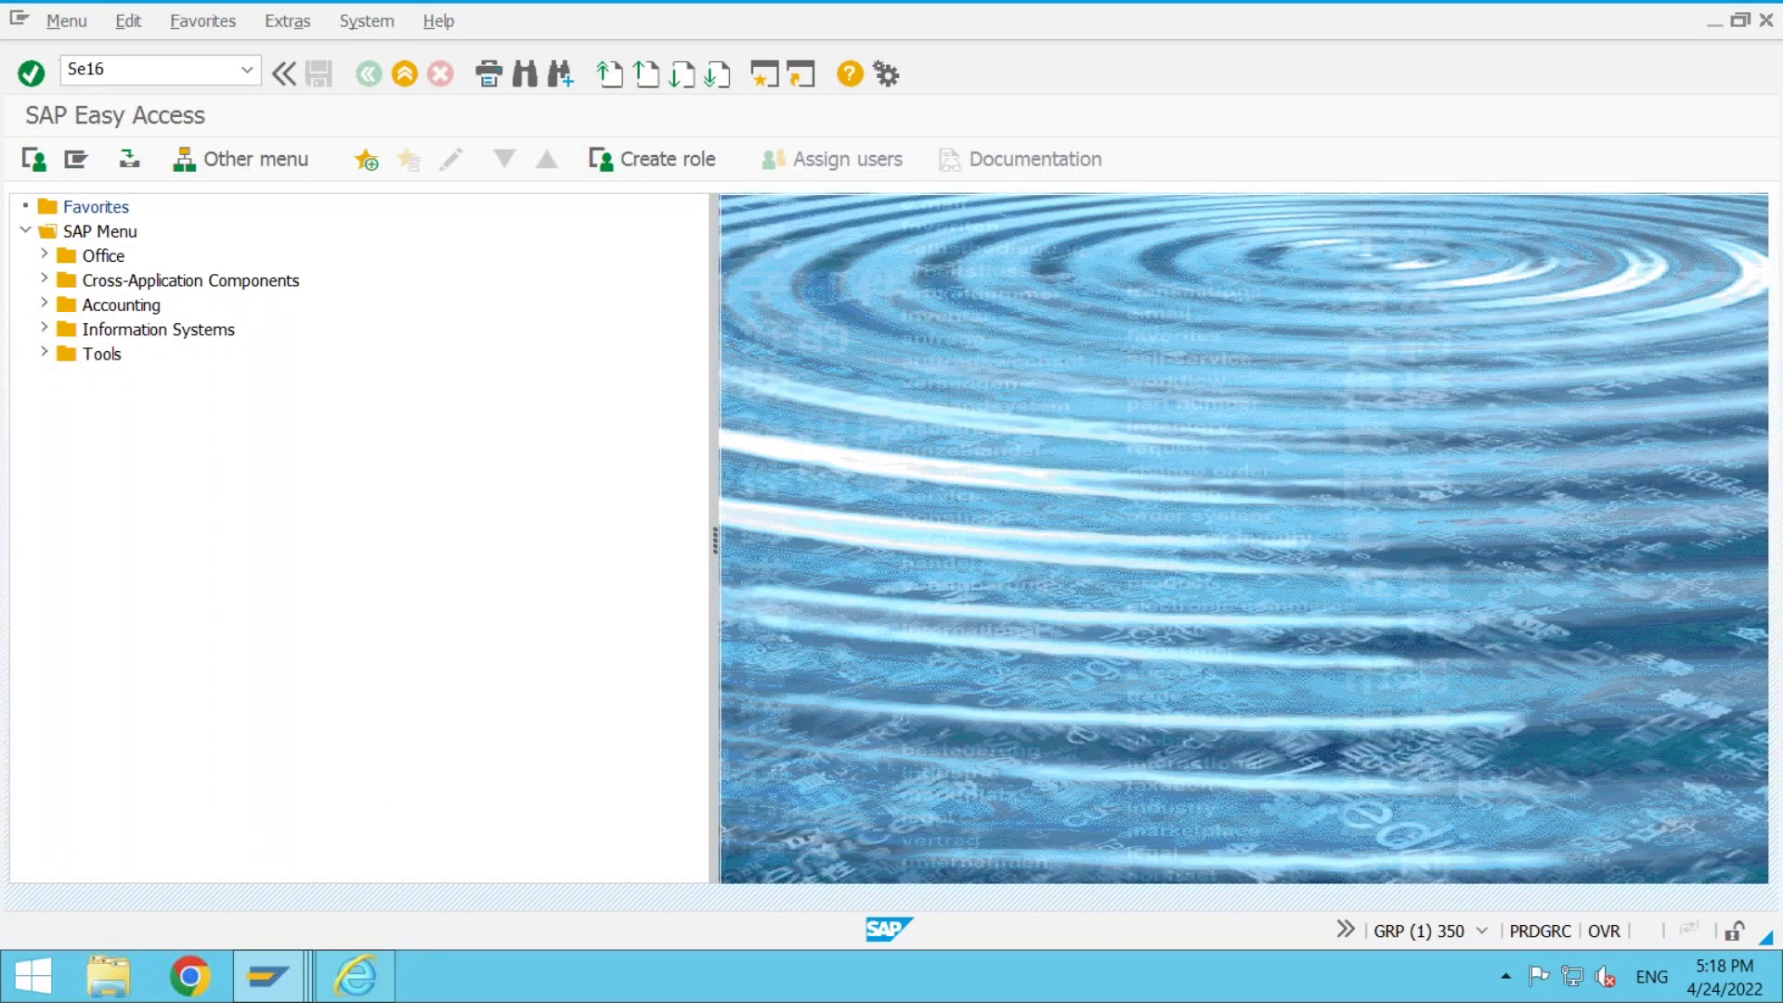
{"action": "key", "text": "Return"}
{"action": "key", "text": "ctrl+v"}
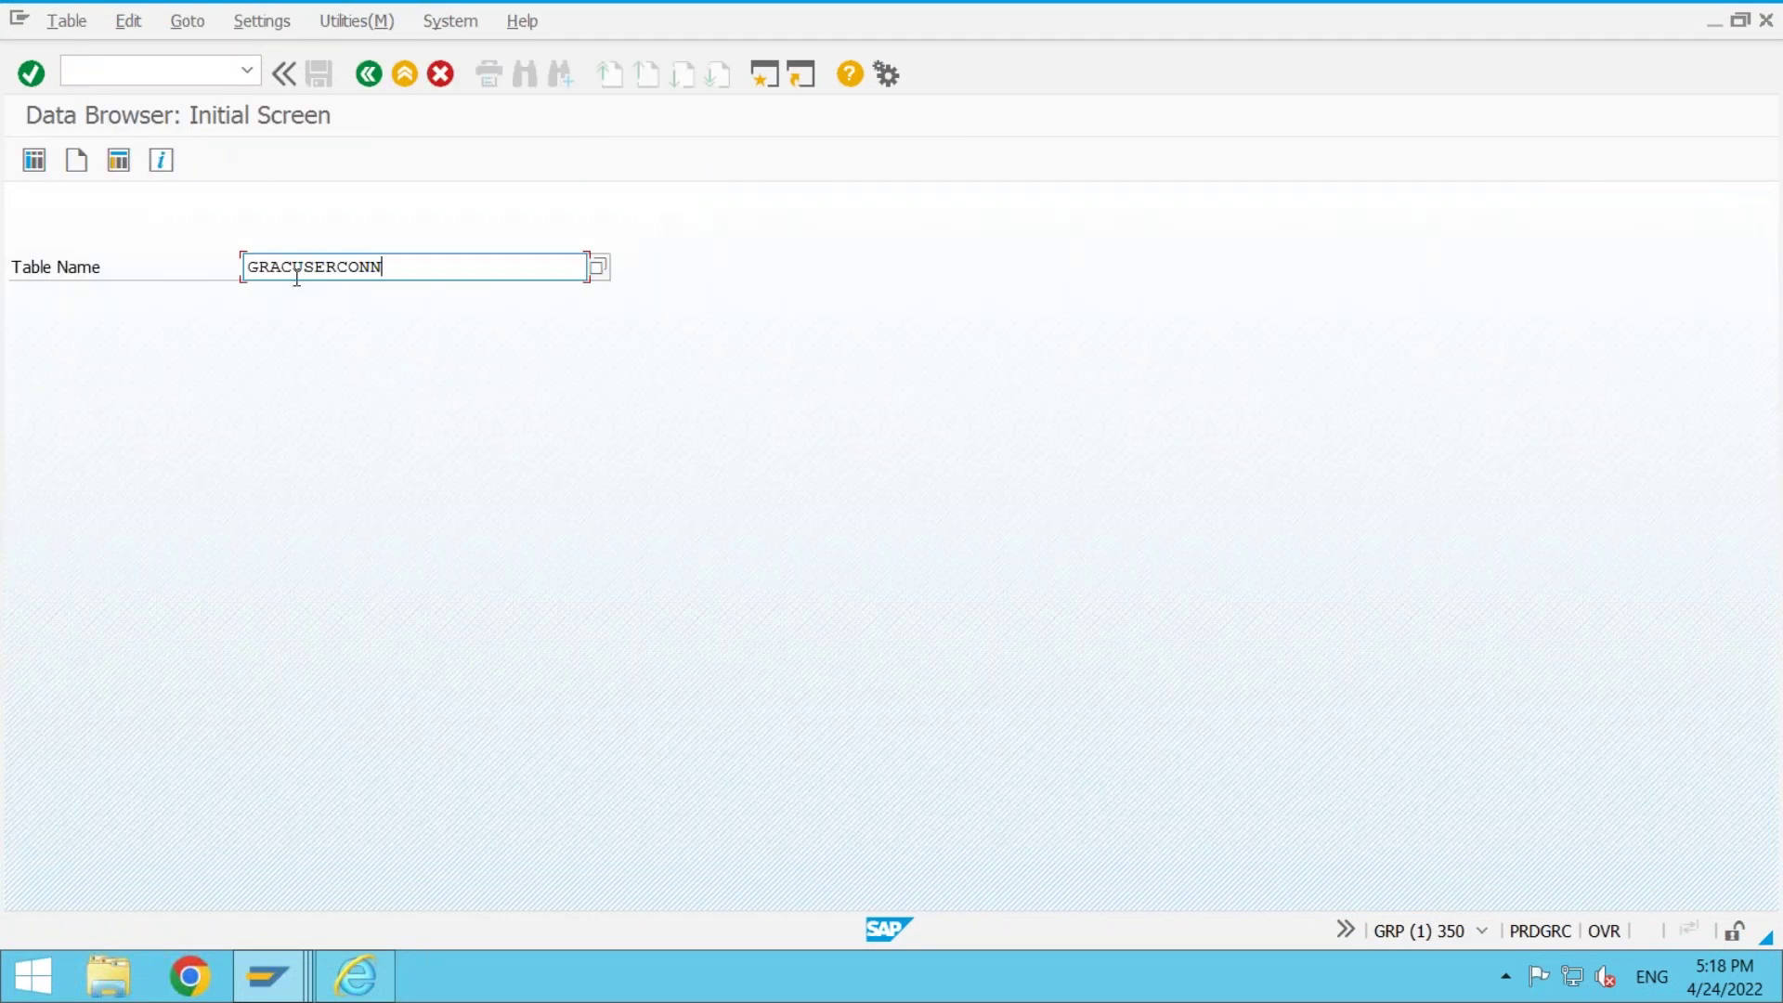
{"action": "left_click", "coordinate": [33, 160]}
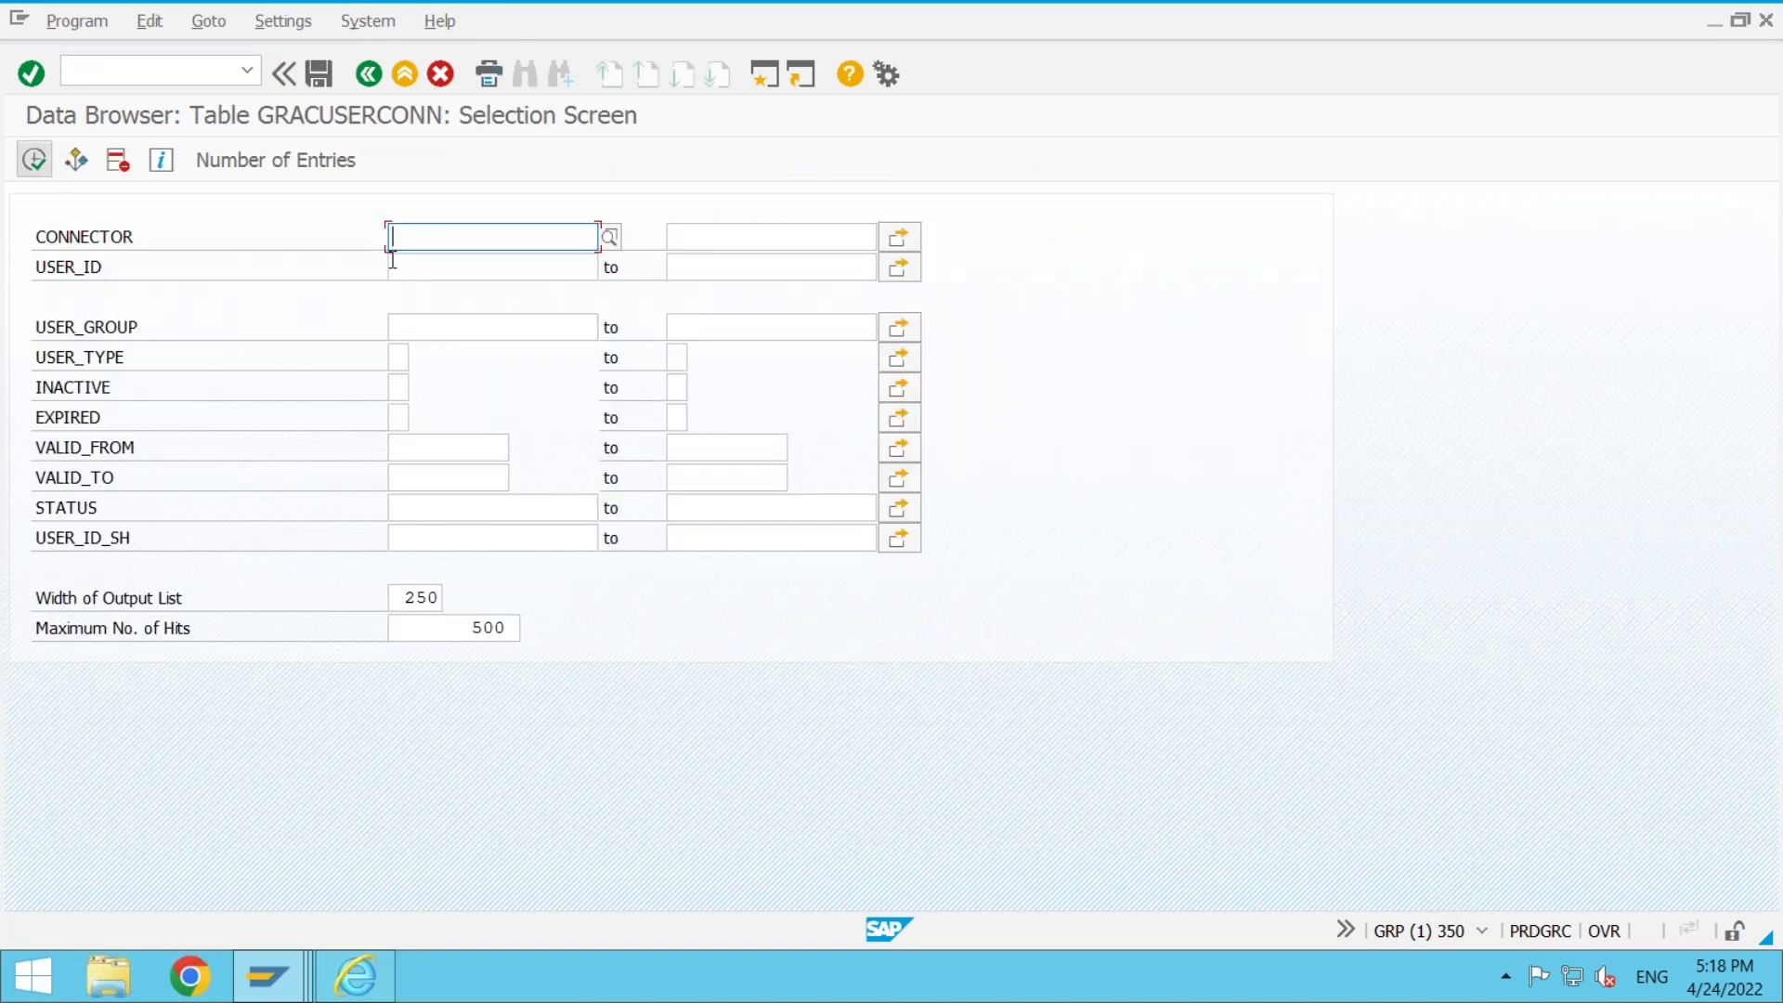
- Query GRACUSERCONN for connector JJCLNT800 and user JJ_USER1, then list all JJCLNT800 entries
{"action": "left_click", "coordinate": [411, 236]}
{"action": "left_click", "coordinate": [430, 264]}
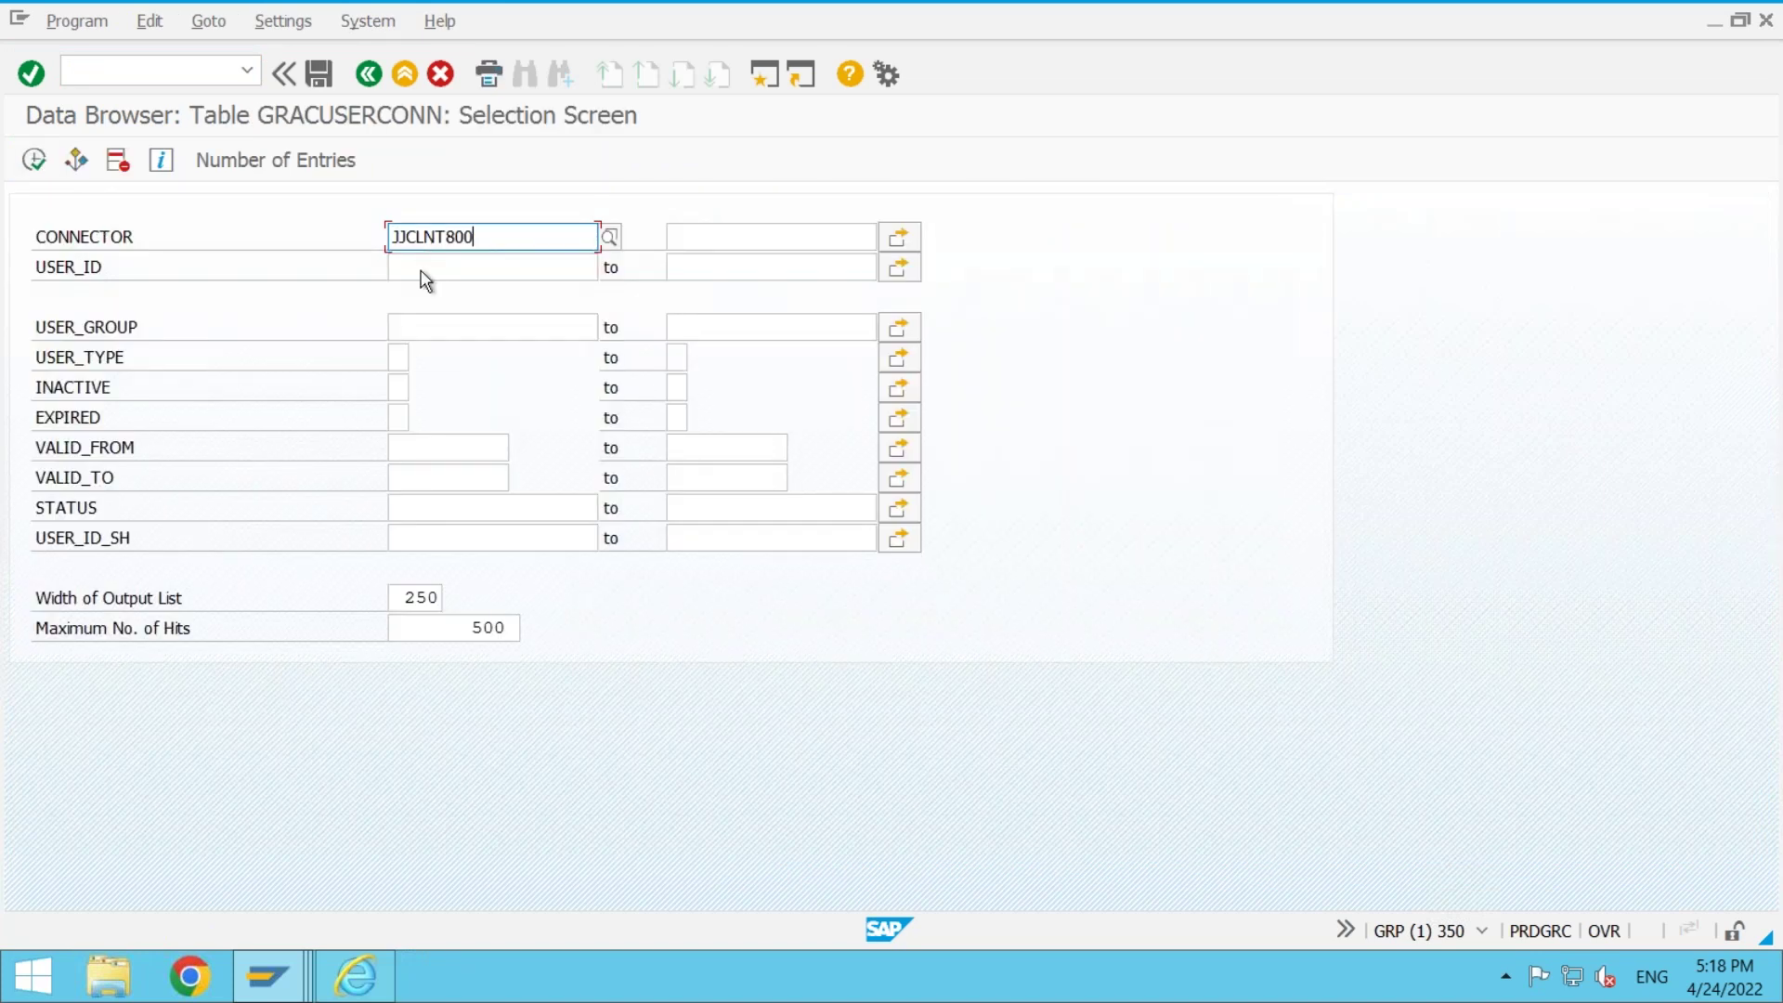
{"action": "left_click", "coordinate": [510, 268]}
{"action": "type", "text": "JJ_"}
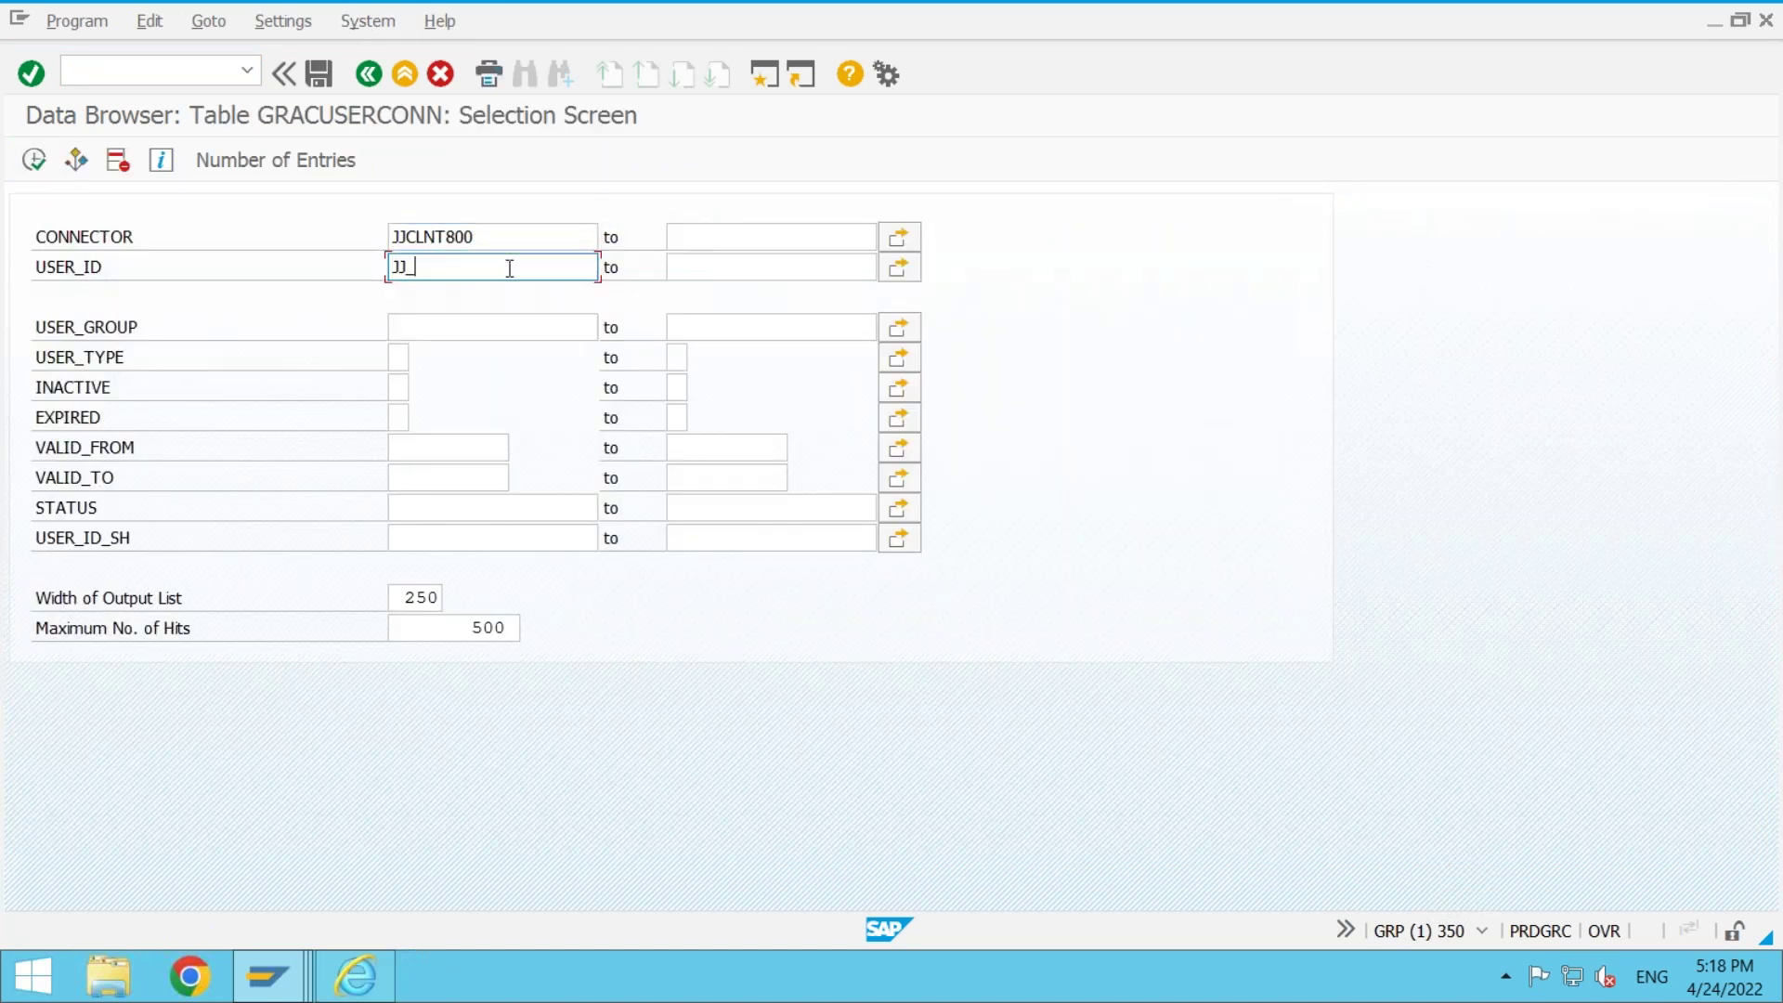
{"action": "type", "text": "USER1"}
{"action": "left_click", "coordinate": [33, 160]}
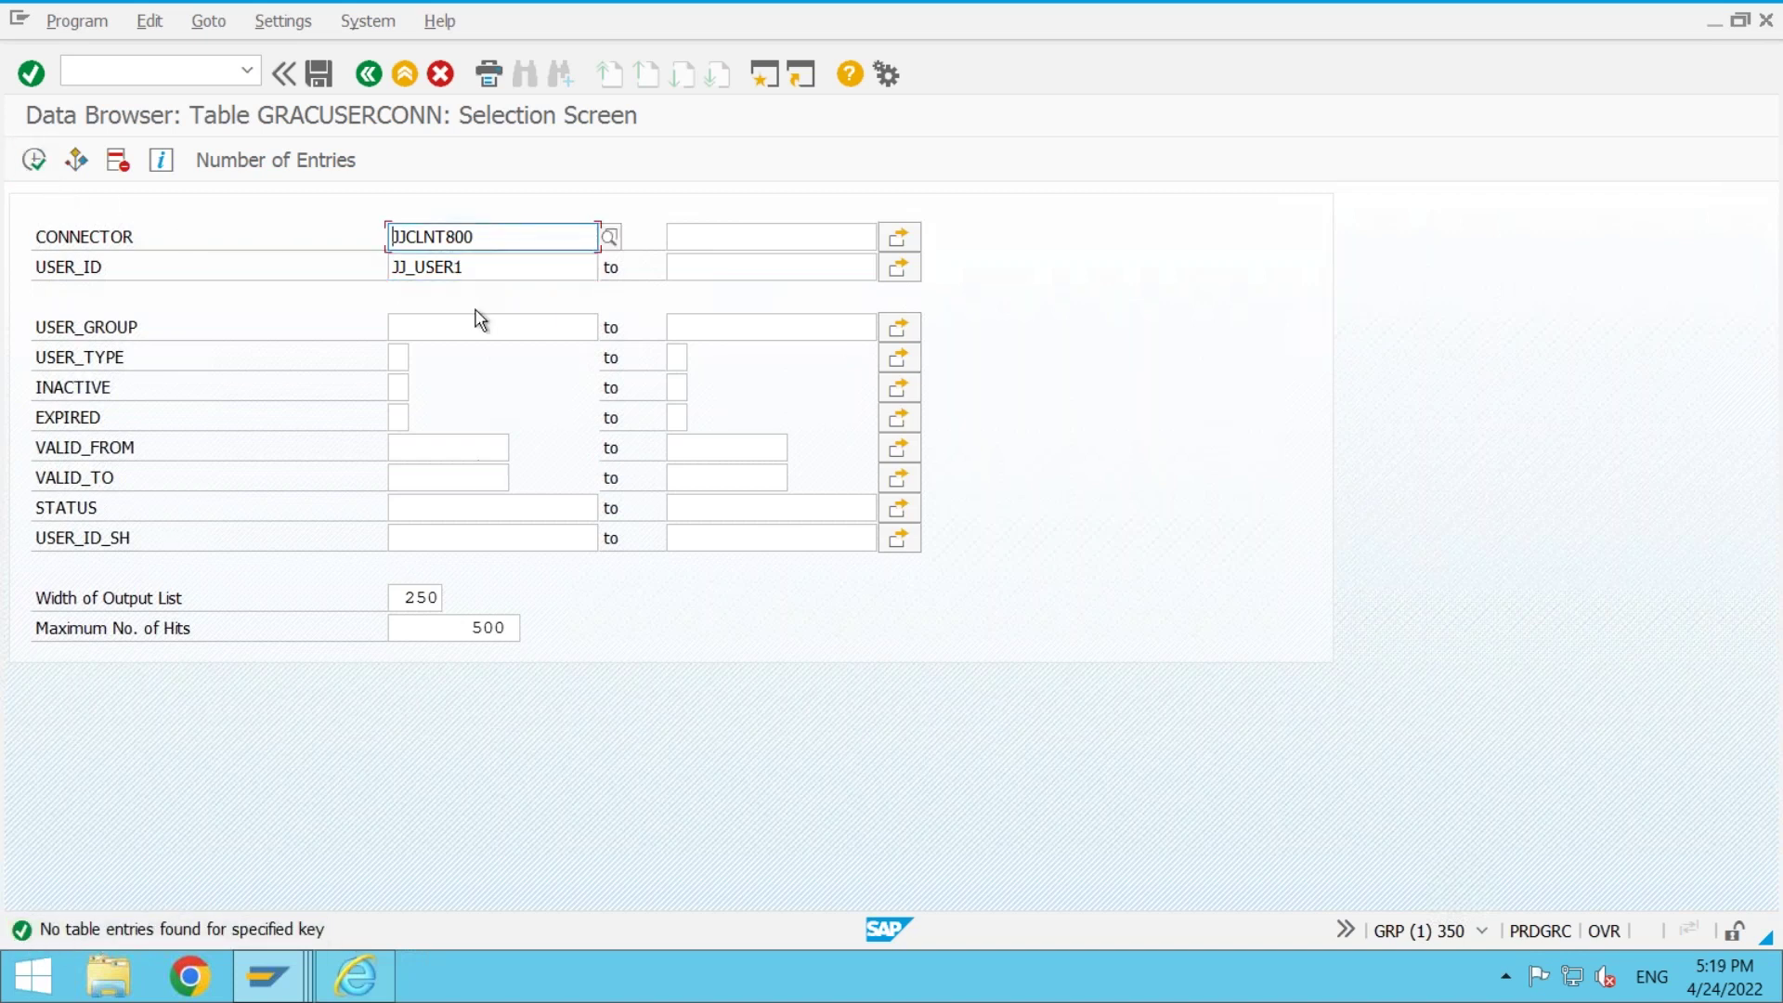
{"action": "left_click", "coordinate": [478, 267]}
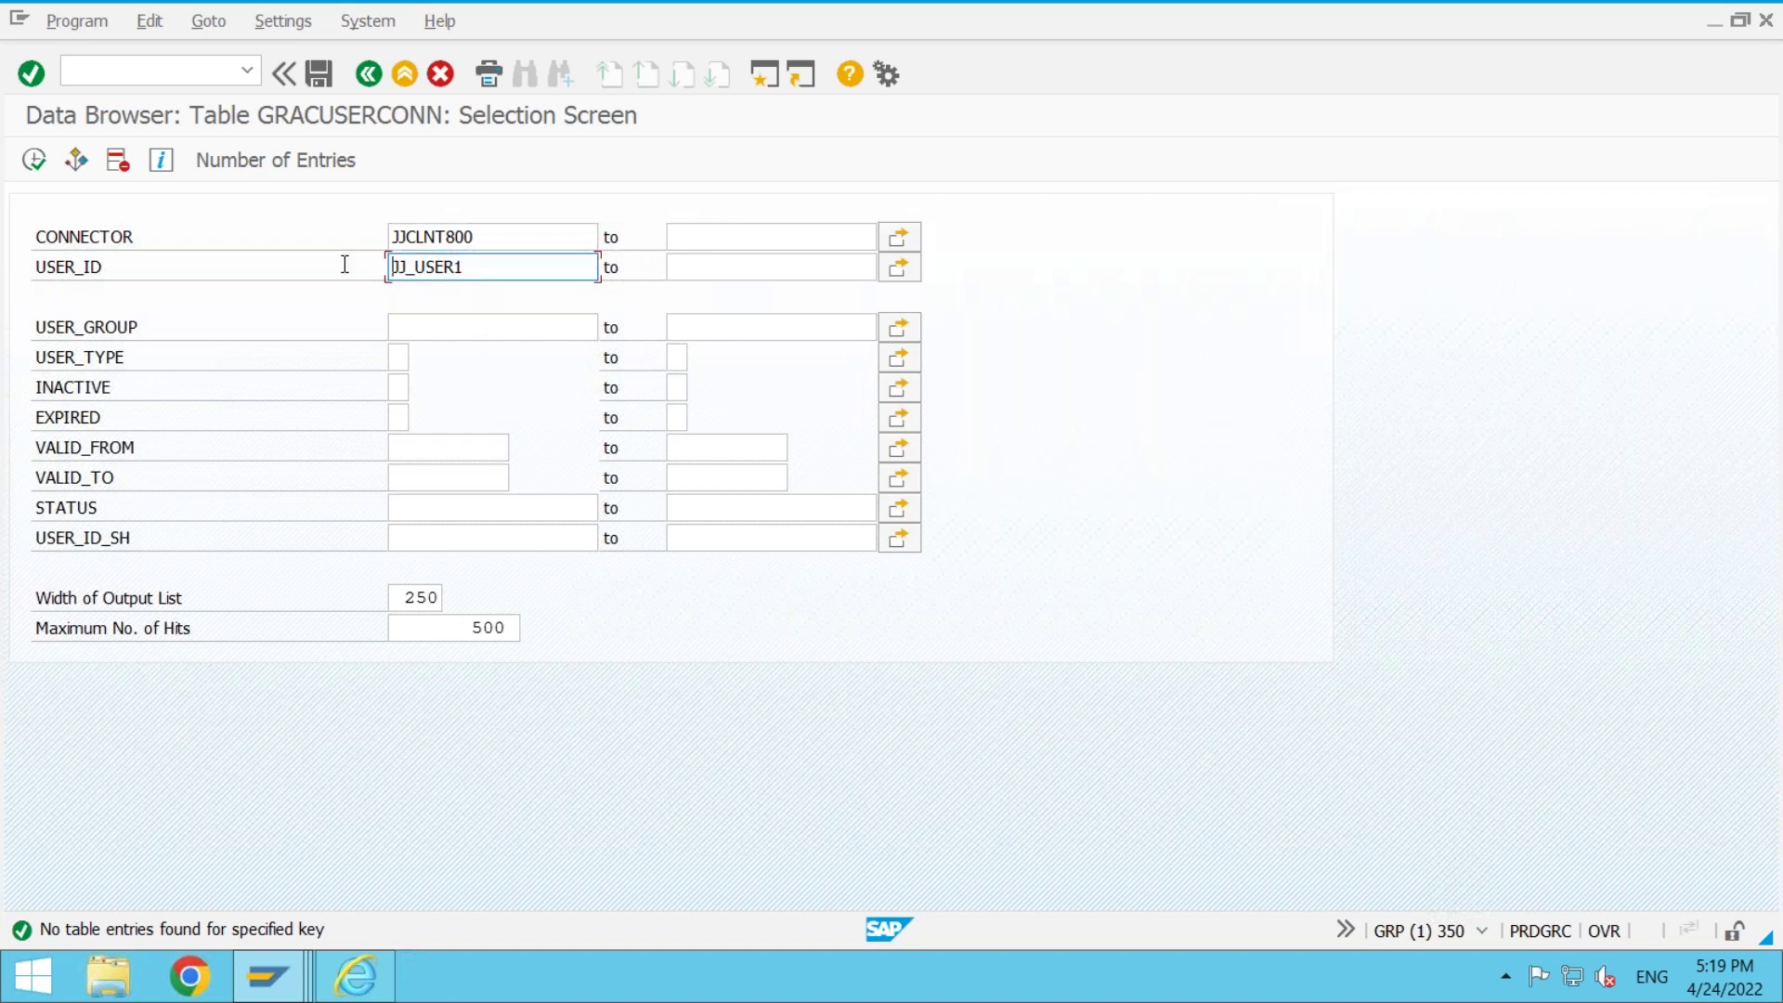
{"action": "key", "text": "Delete"}
{"action": "key", "text": "Delete"}
{"action": "key", "text": "Delete"}
{"action": "key", "text": "Delete"}
{"action": "key", "text": "Delete"}
{"action": "key", "text": "Delete"}
{"action": "key", "text": "Delete"}
{"action": "key", "text": "Delete"}
{"action": "left_click", "coordinate": [34, 160]}
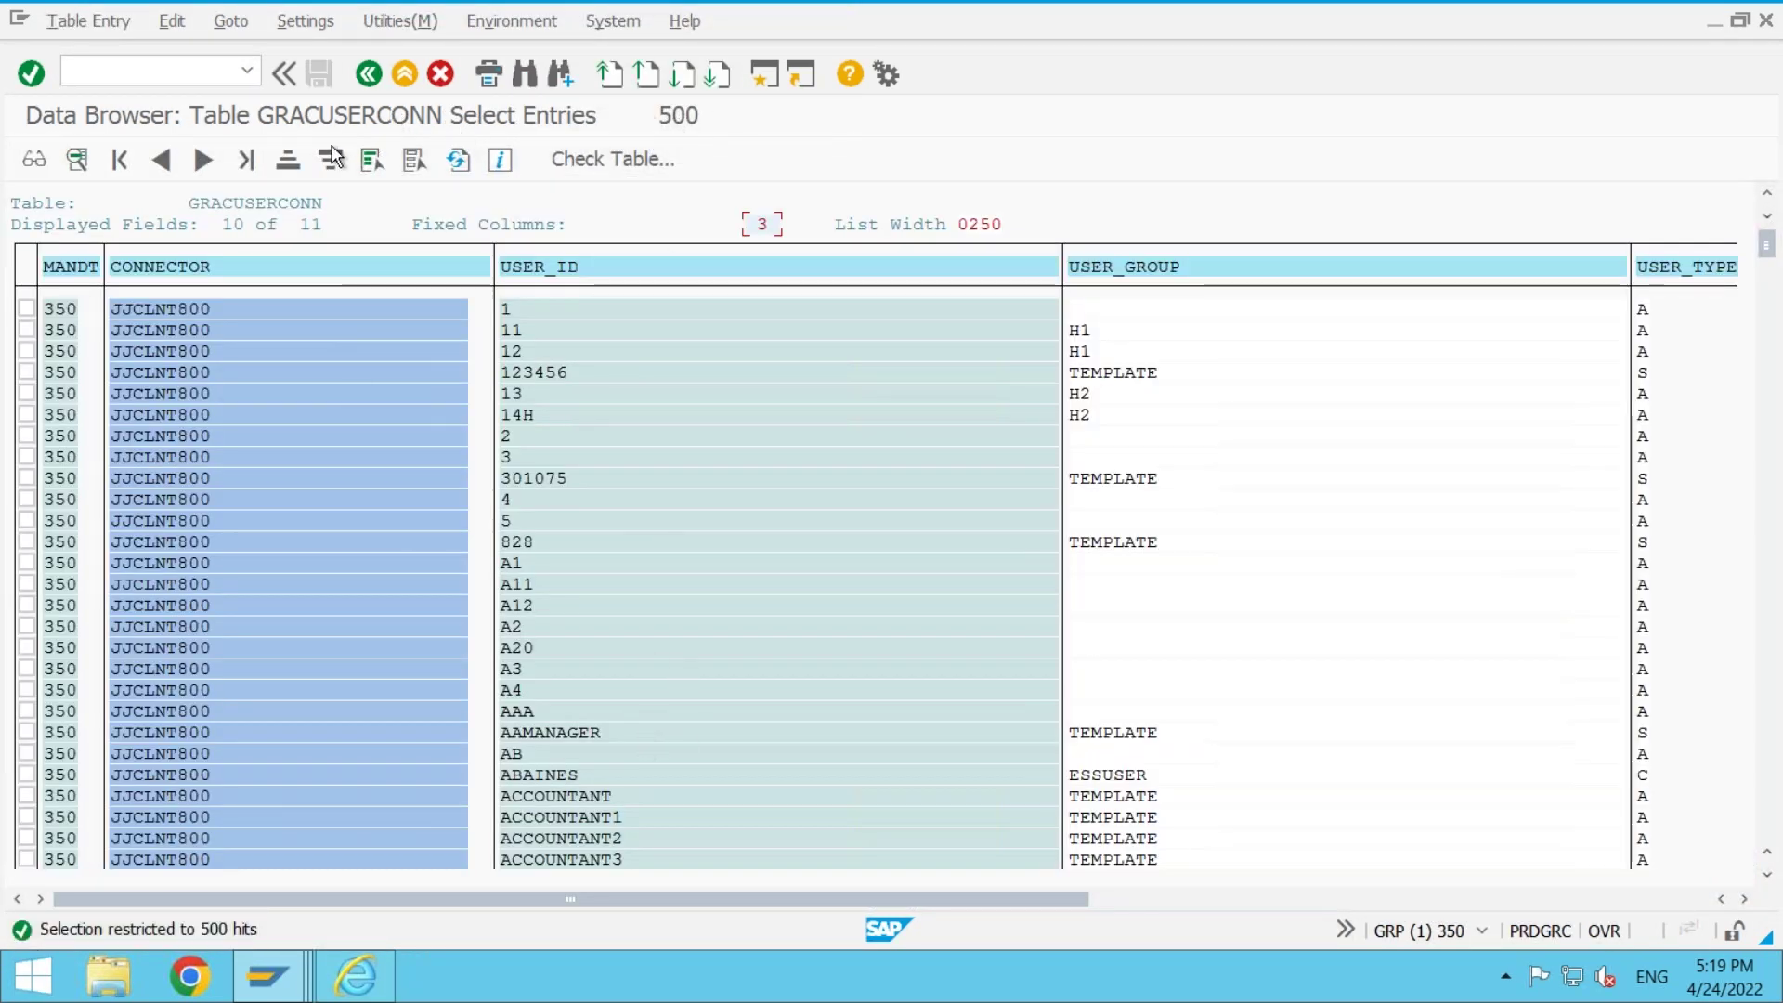
- Rerun the GRACUSERCONN selection for JJ_USER1, confirming no entries, and return to Access Management
{"action": "left_click", "coordinate": [369, 74]}
{"action": "left_click", "coordinate": [450, 271]}
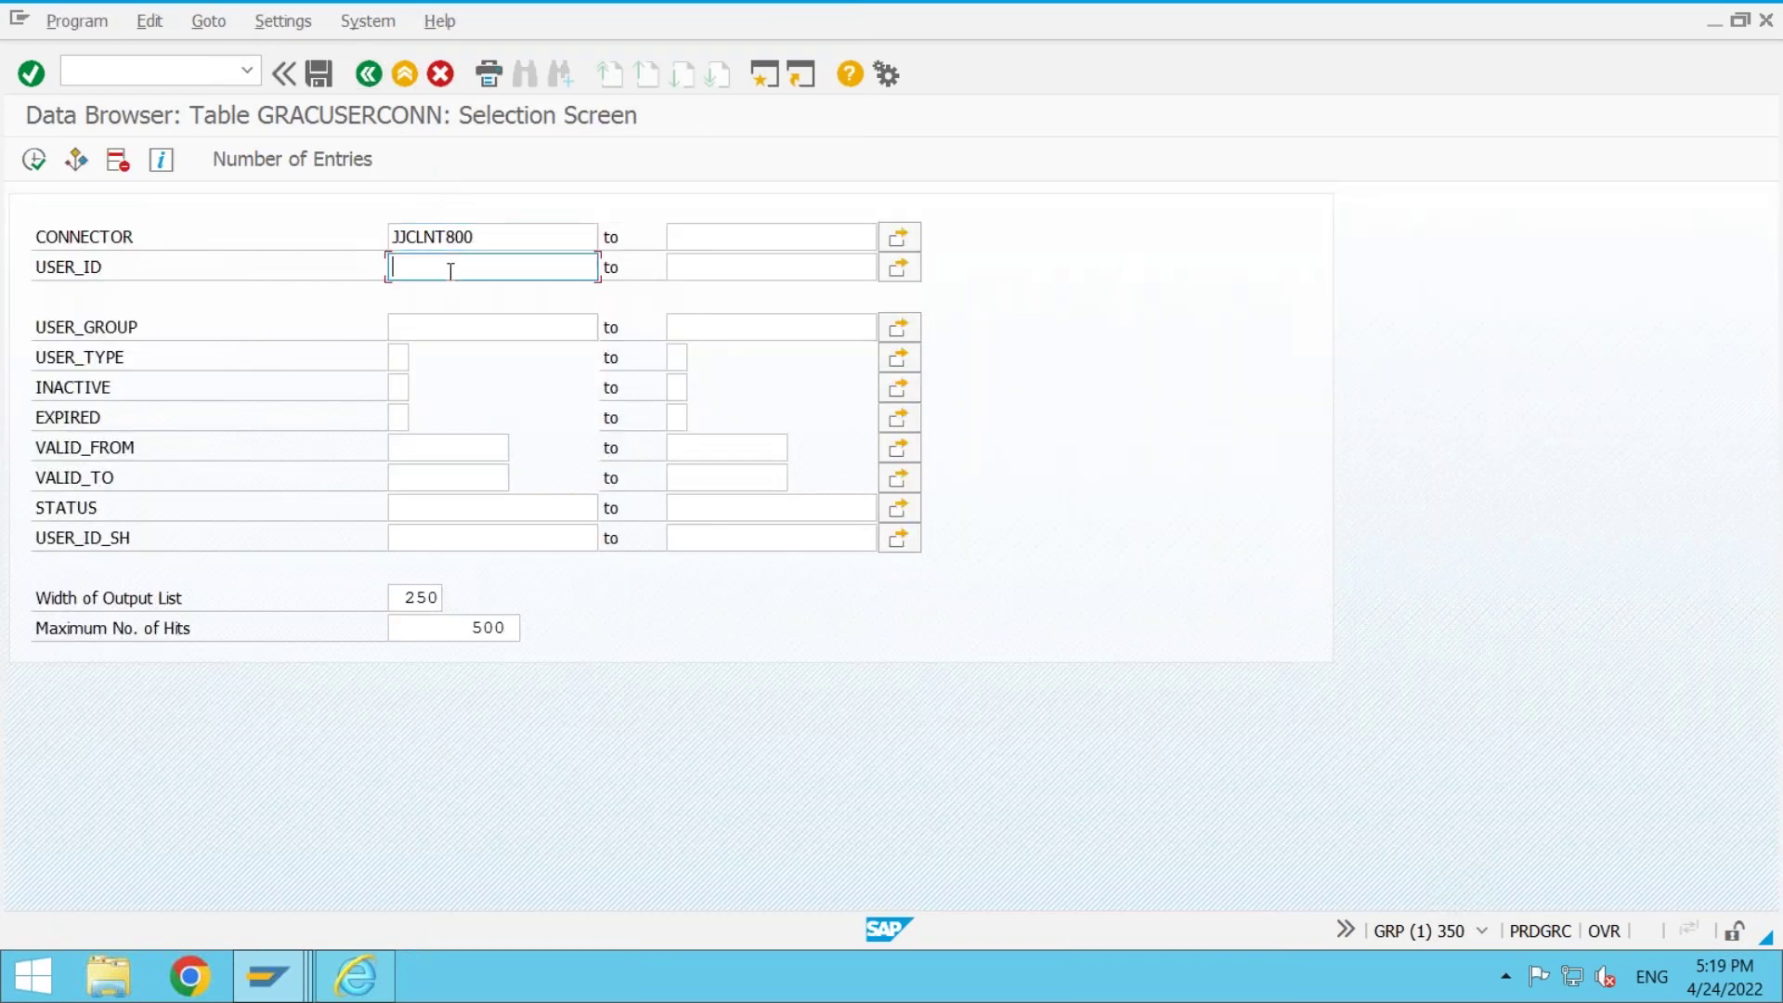
{"action": "type", "text": "JJ_USER1"}
{"action": "left_click", "coordinate": [33, 160]}
{"action": "left_click", "coordinate": [33, 160]}
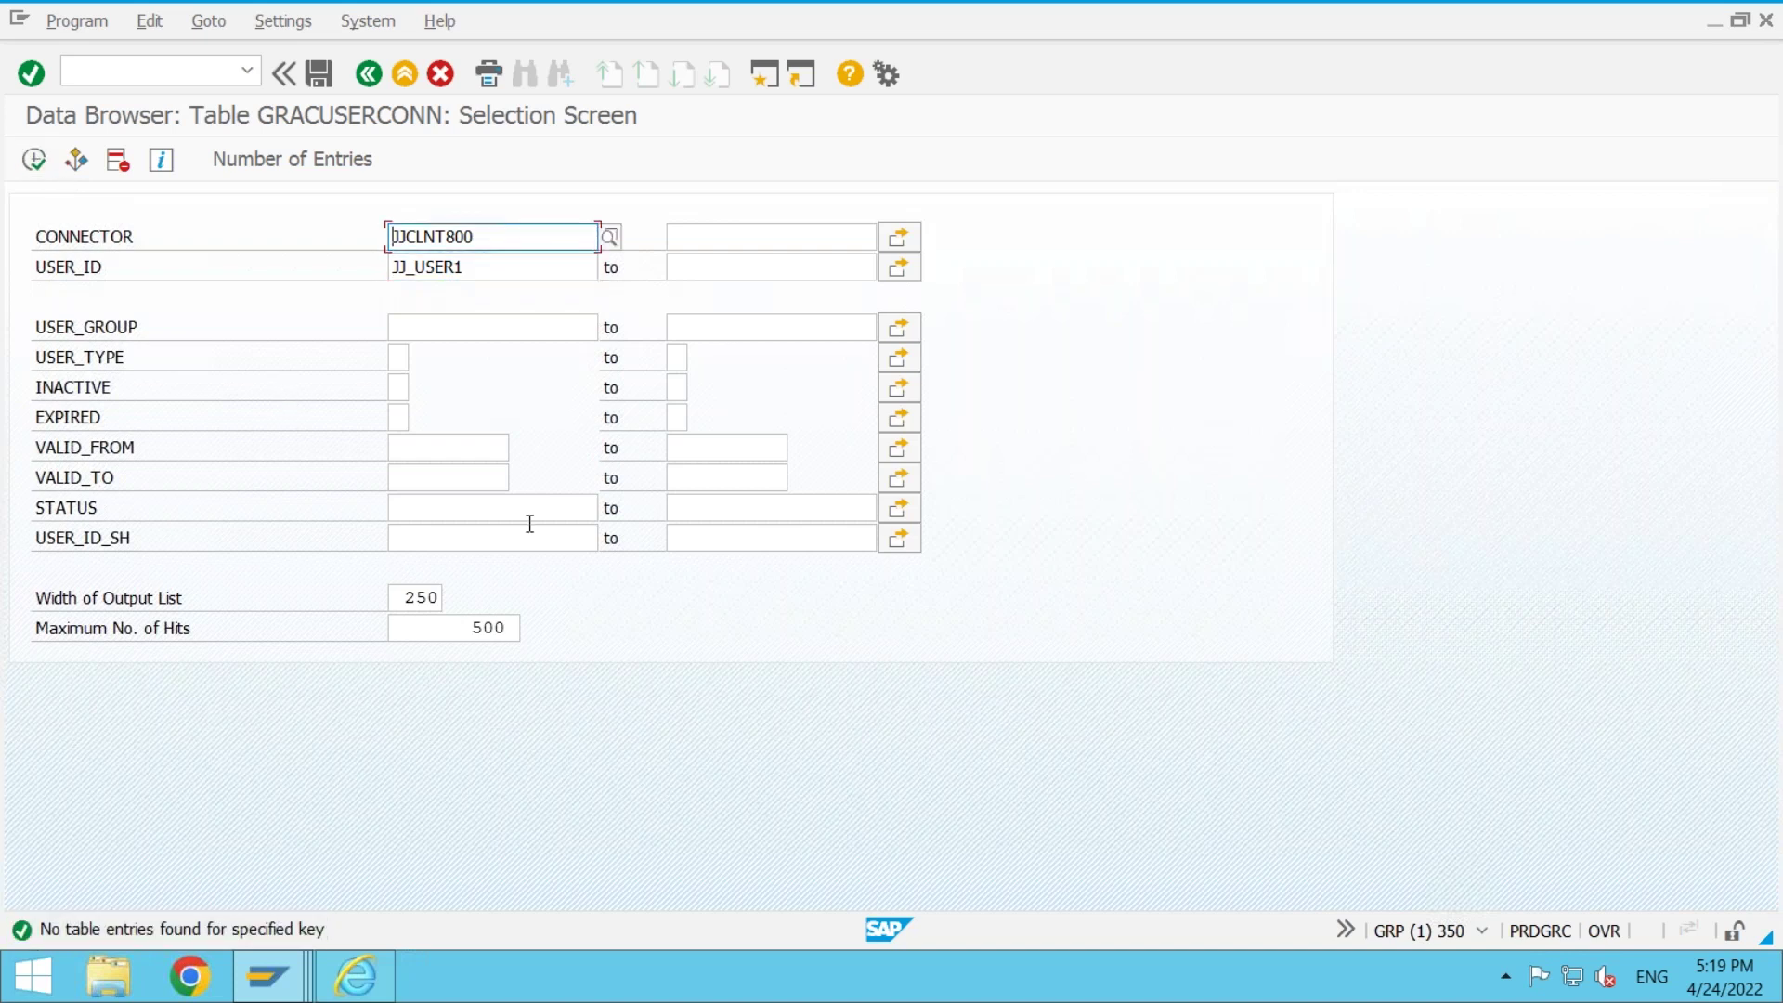
{"action": "left_click", "coordinate": [355, 975]}
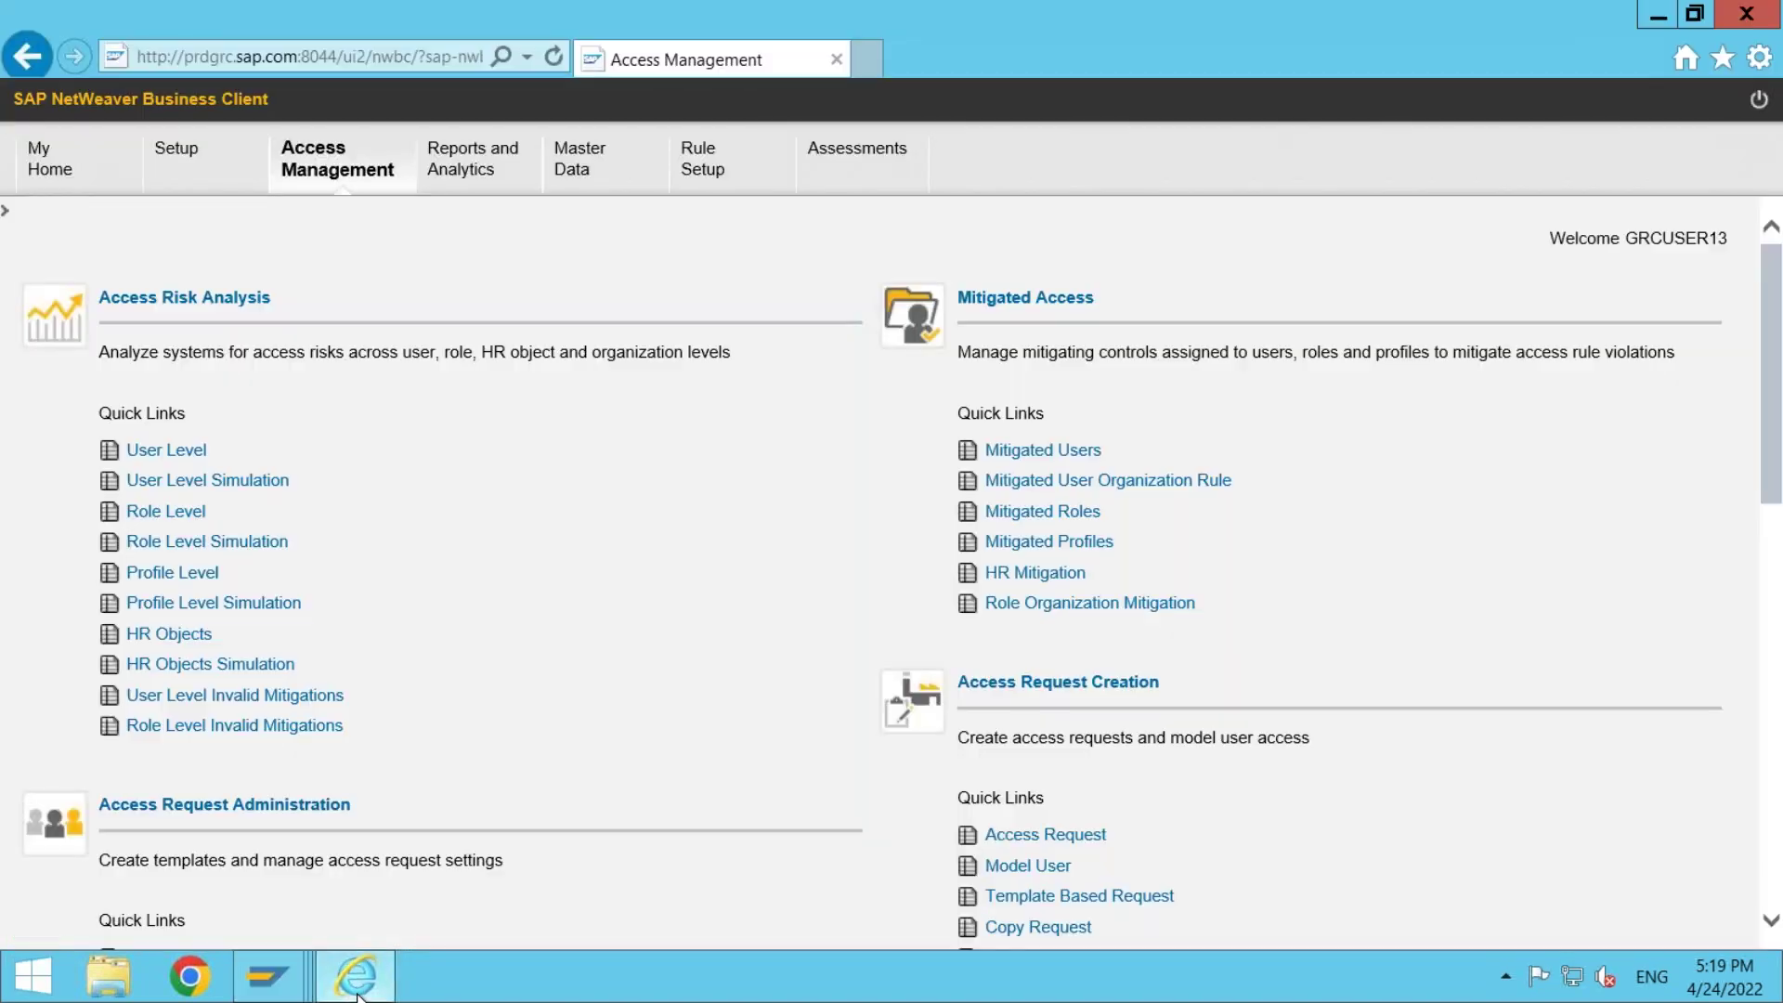
- Open user-level access risk analysis and choose JJCLNT800 as the system
{"action": "left_click", "coordinate": [181, 454]}
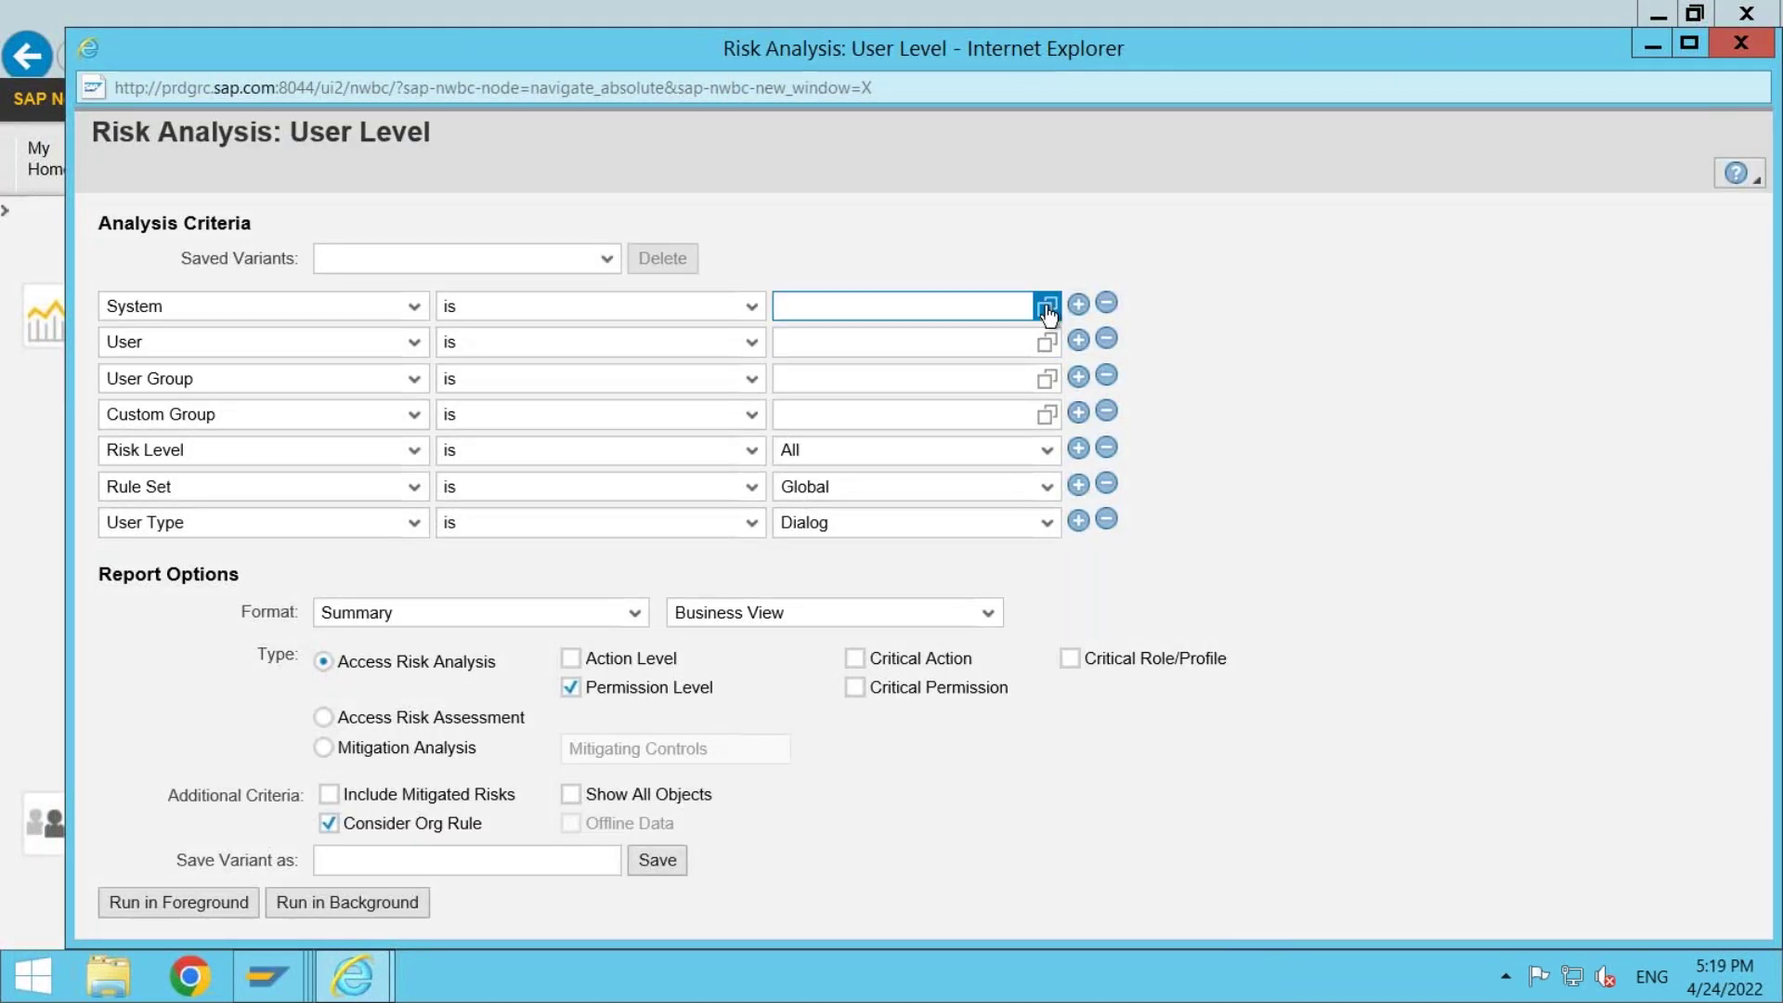
{"action": "left_click", "coordinate": [1047, 311]}
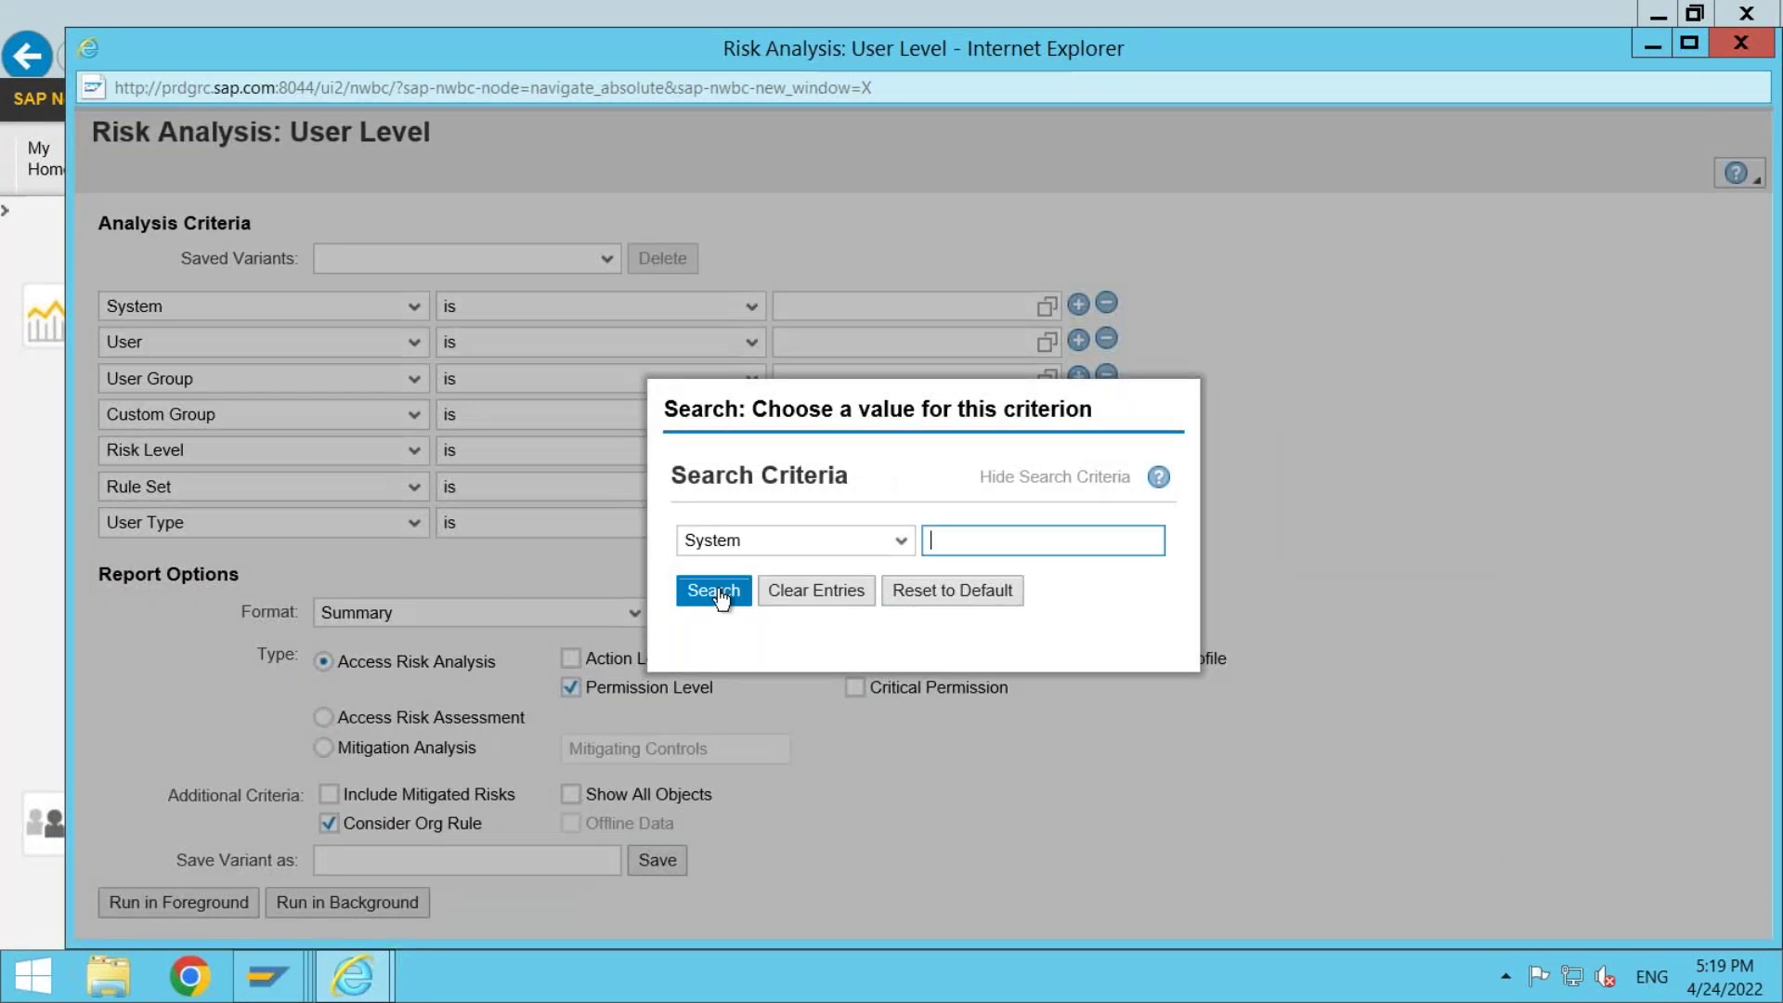
{"action": "left_click", "coordinate": [720, 596]}
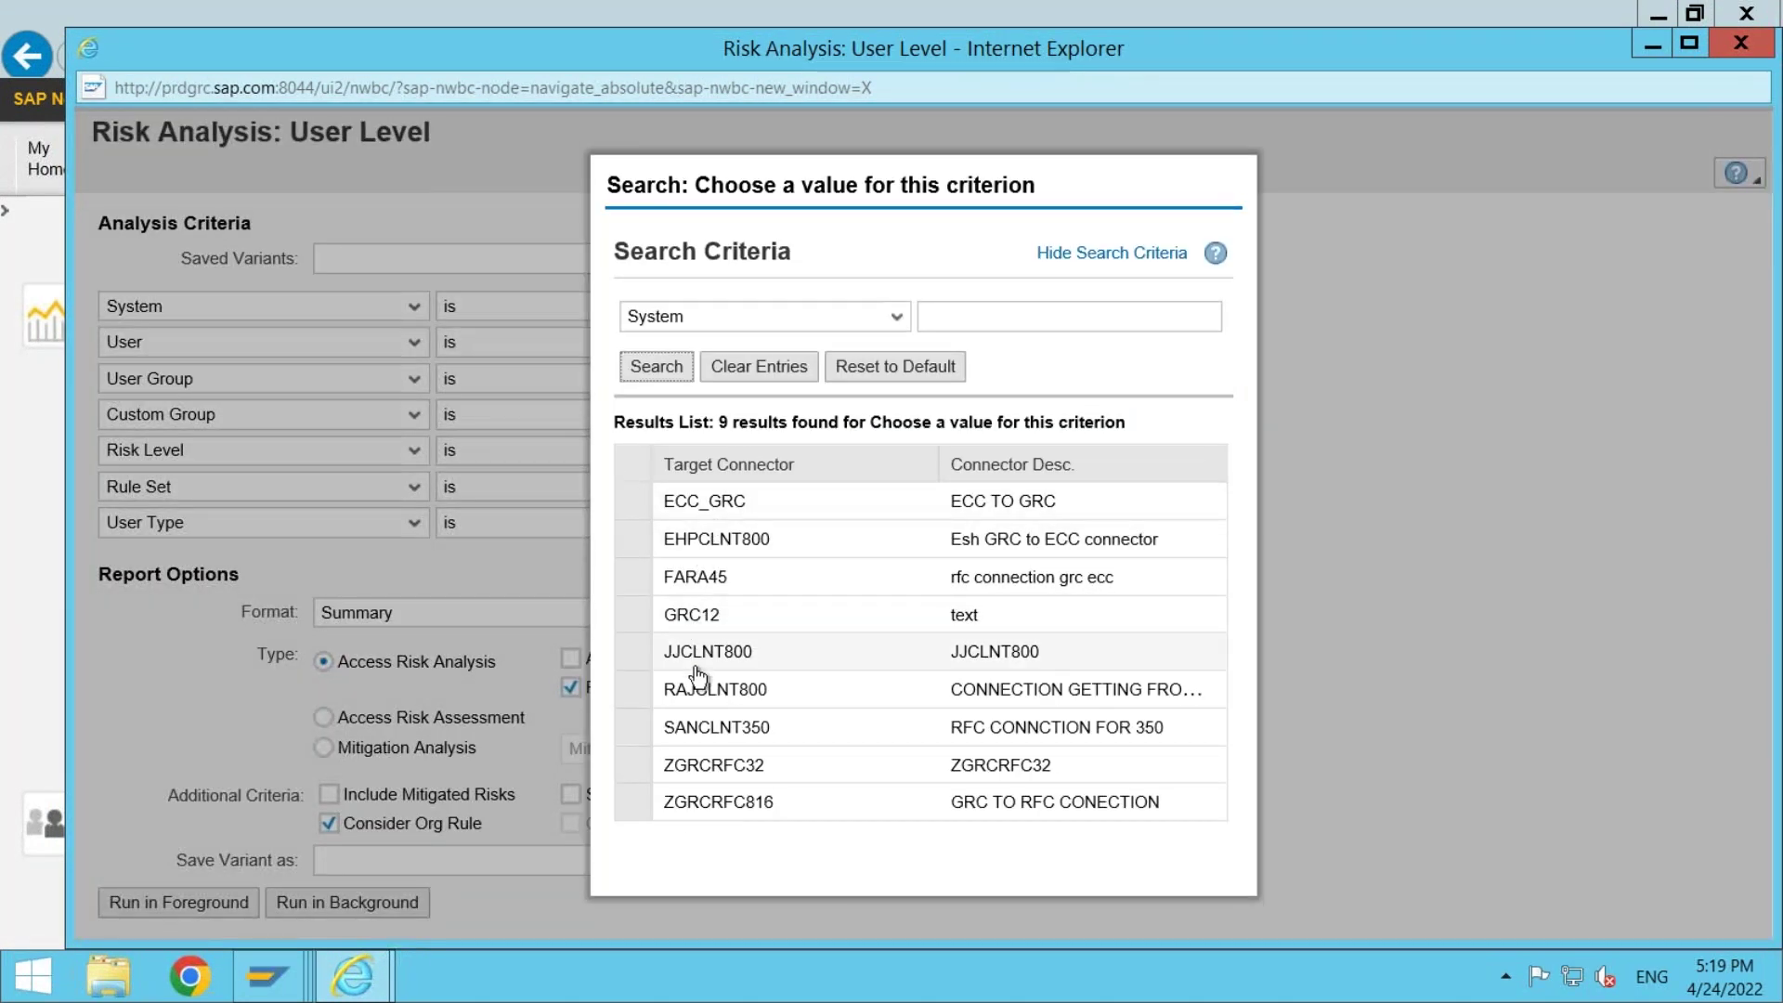
{"action": "left_click", "coordinate": [699, 654]}
- Search users on JJCLNT800 for JJ_USER1, which returns no results
{"action": "left_click", "coordinate": [811, 341]}
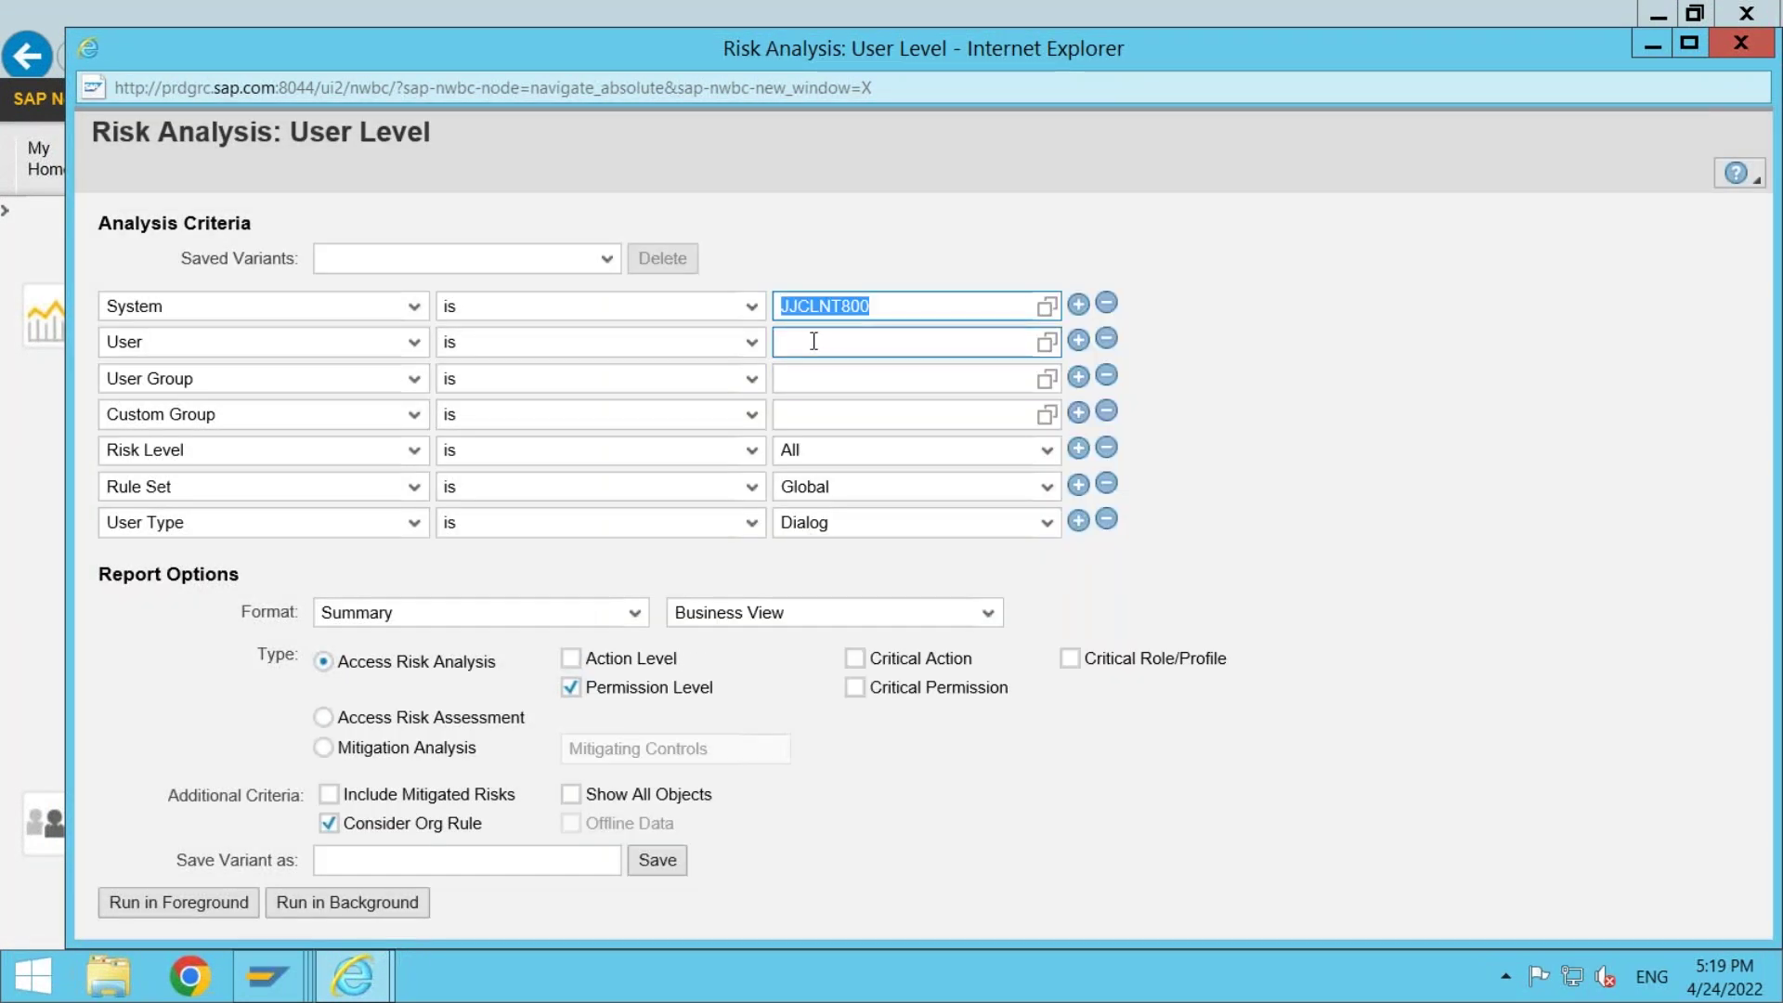
{"action": "left_click", "coordinate": [1047, 343]}
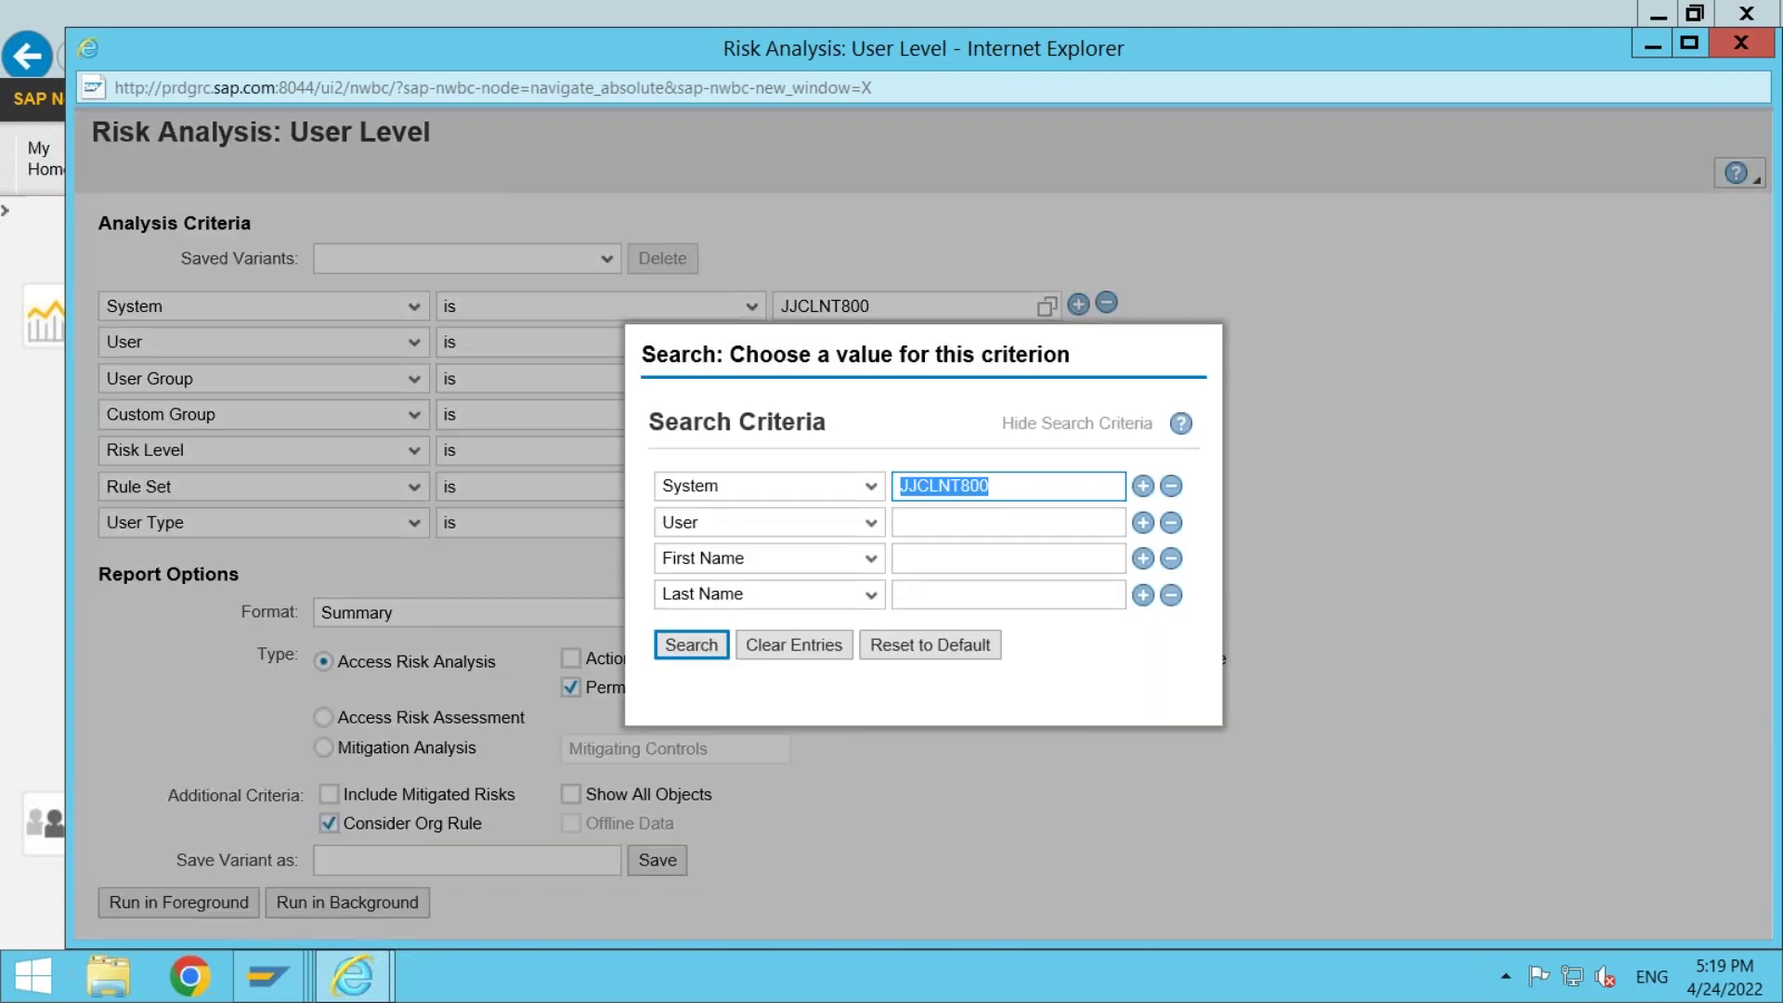
{"action": "left_click", "coordinate": [925, 522]}
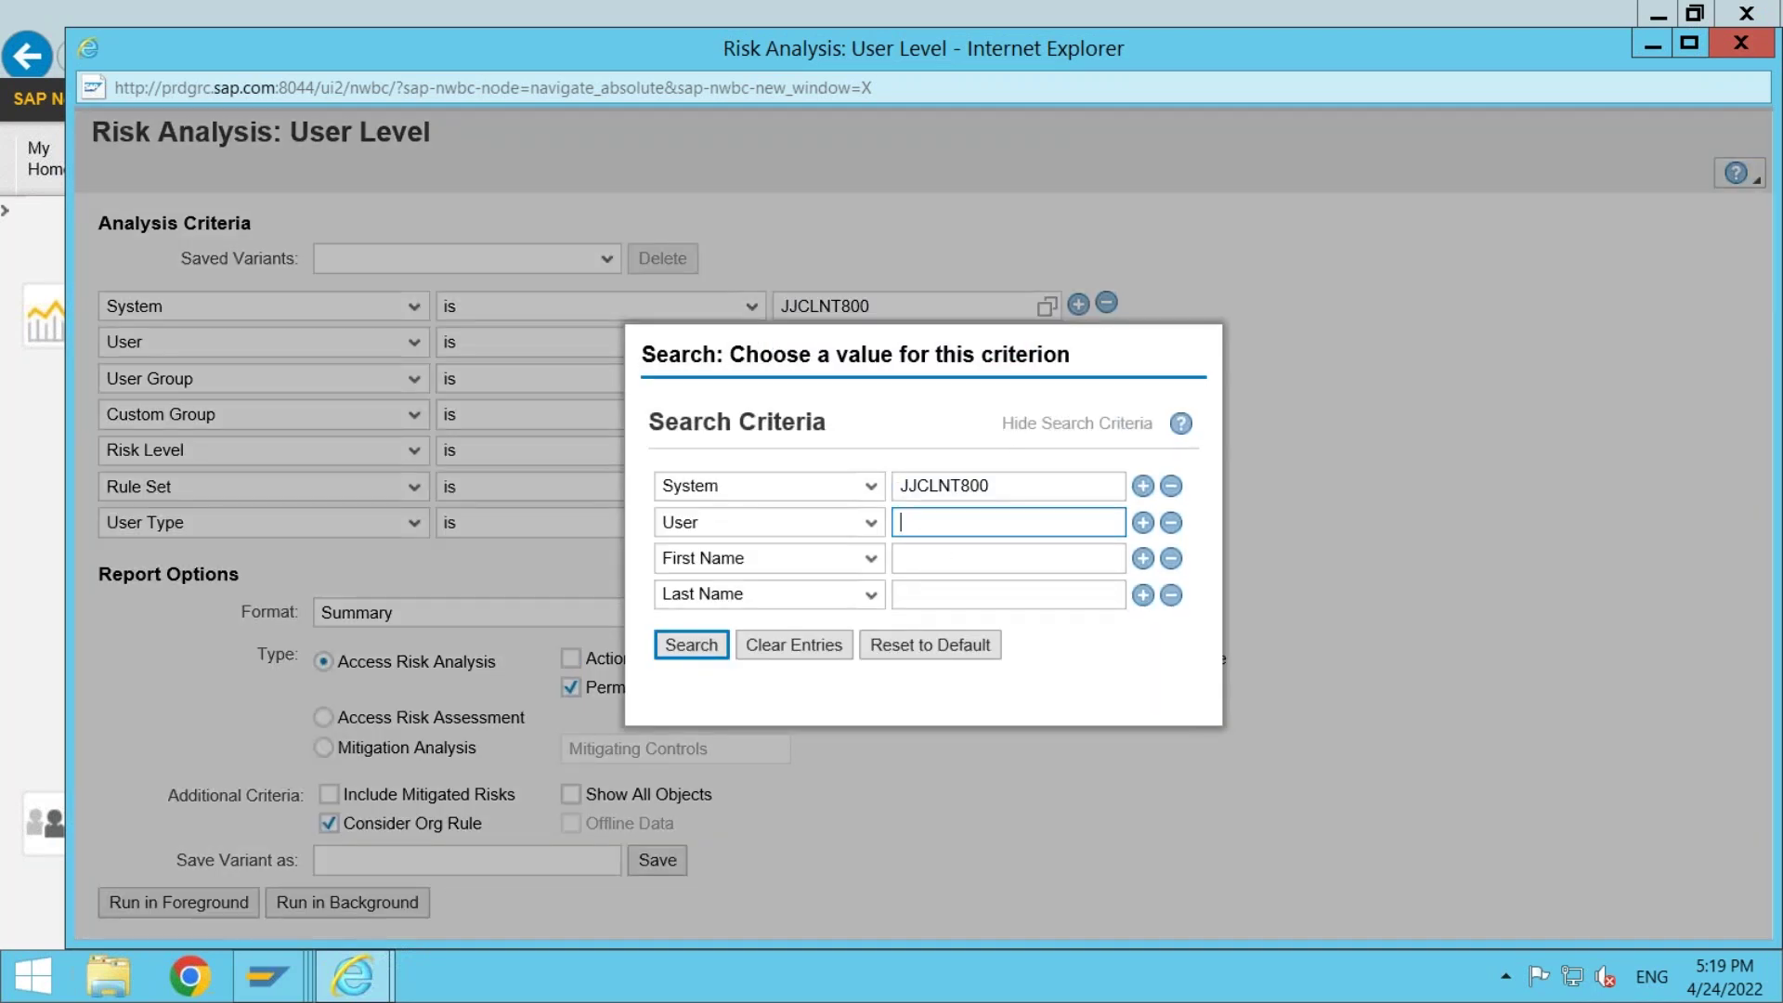
{"action": "type", "text": "JJ_USER1"}
{"action": "left_click", "coordinate": [690, 650]}
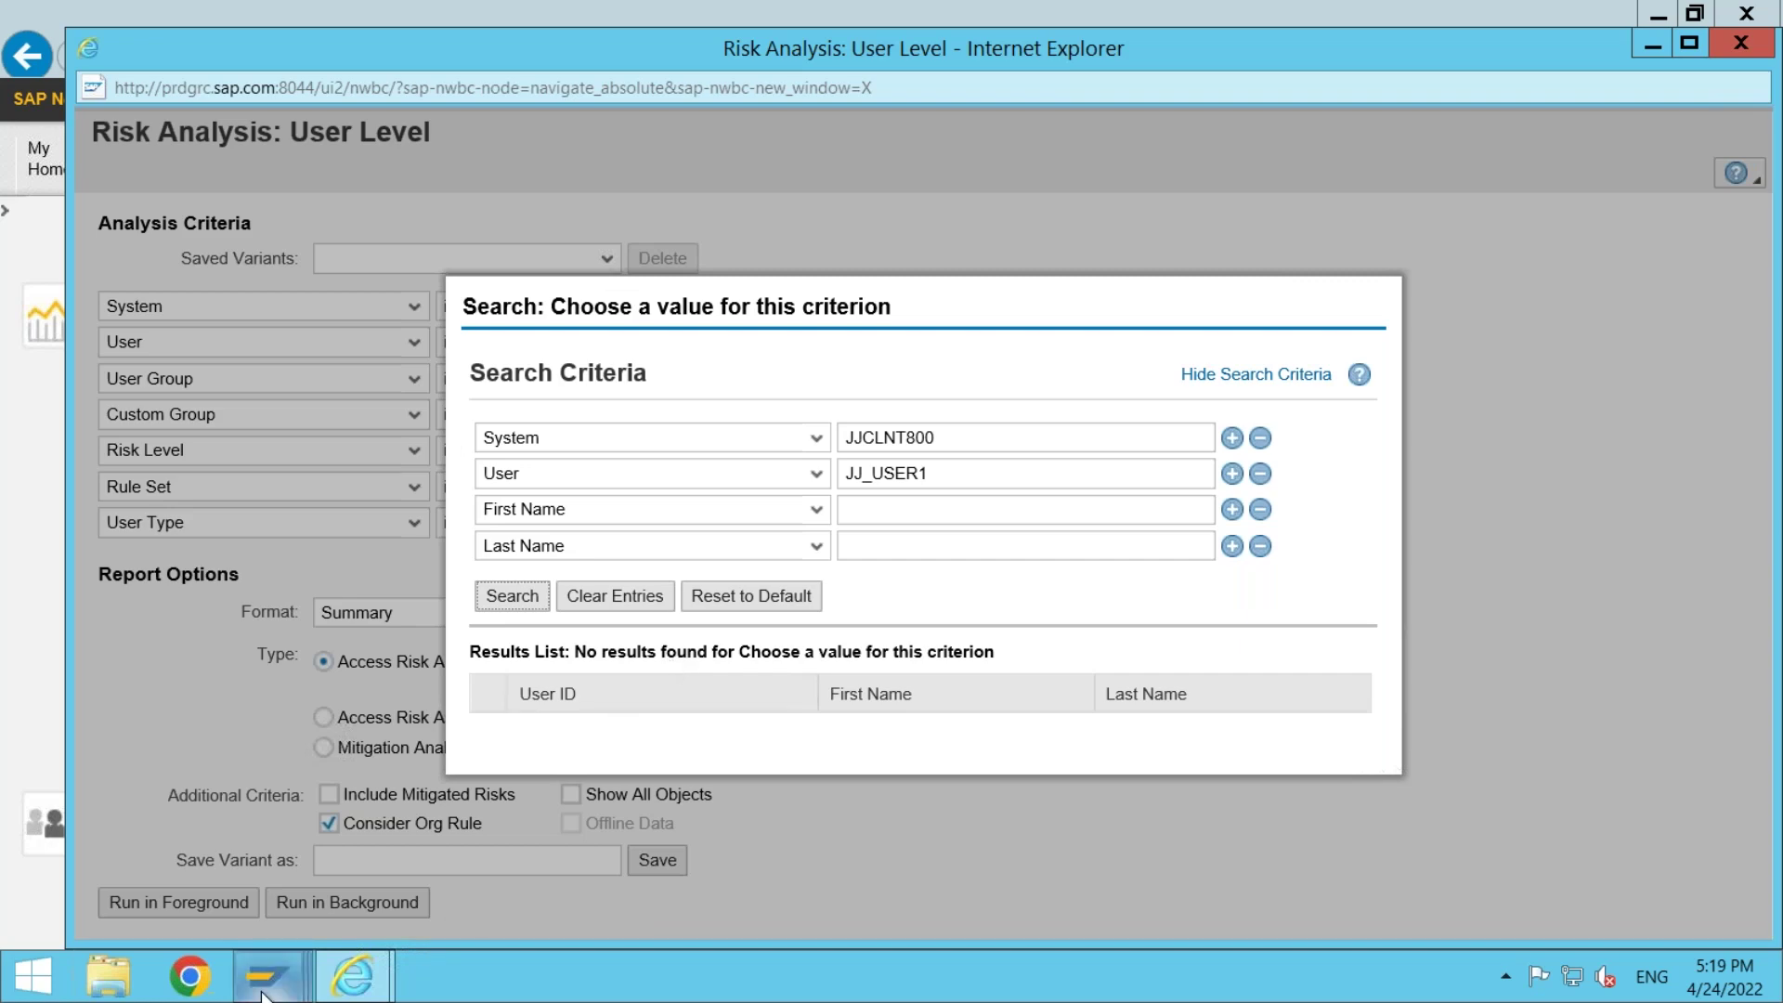
- Check the GRACUSERCONN browser, then close the risk analysis window and confirm leaving the page
{"action": "mouse_move", "coordinate": [268, 975]}
{"action": "left_click", "coordinate": [362, 761]}
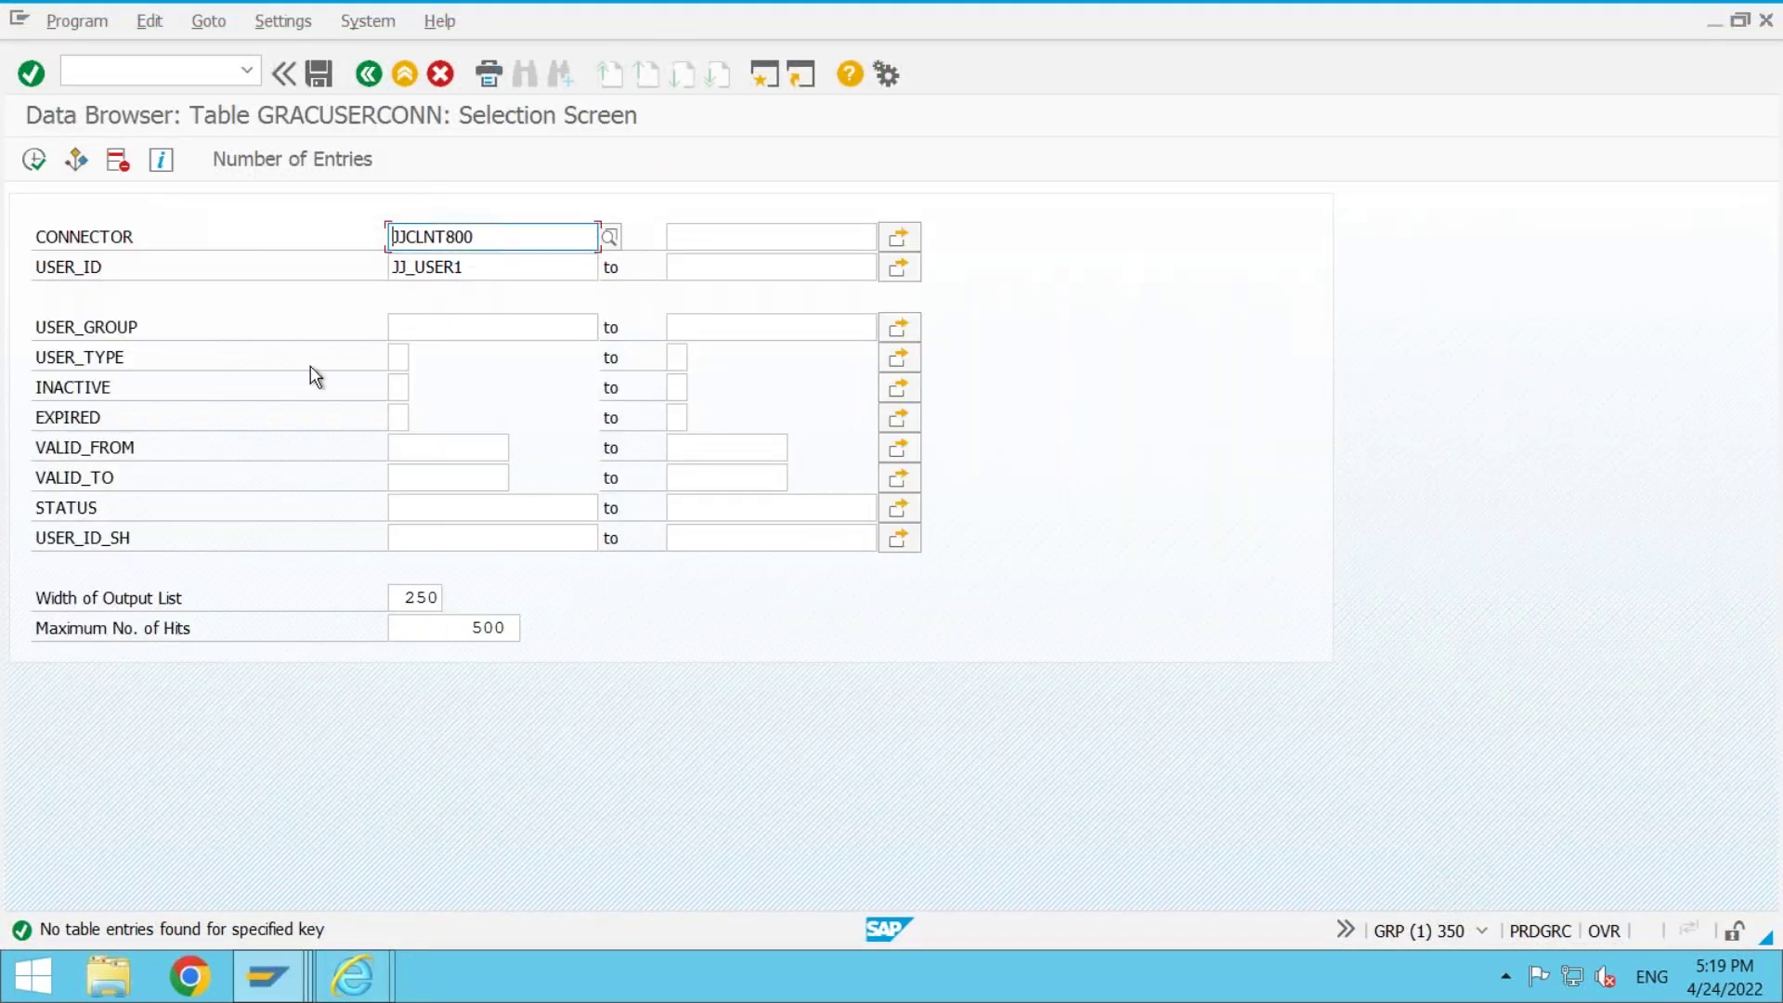
{"action": "left_click", "coordinate": [353, 975]}
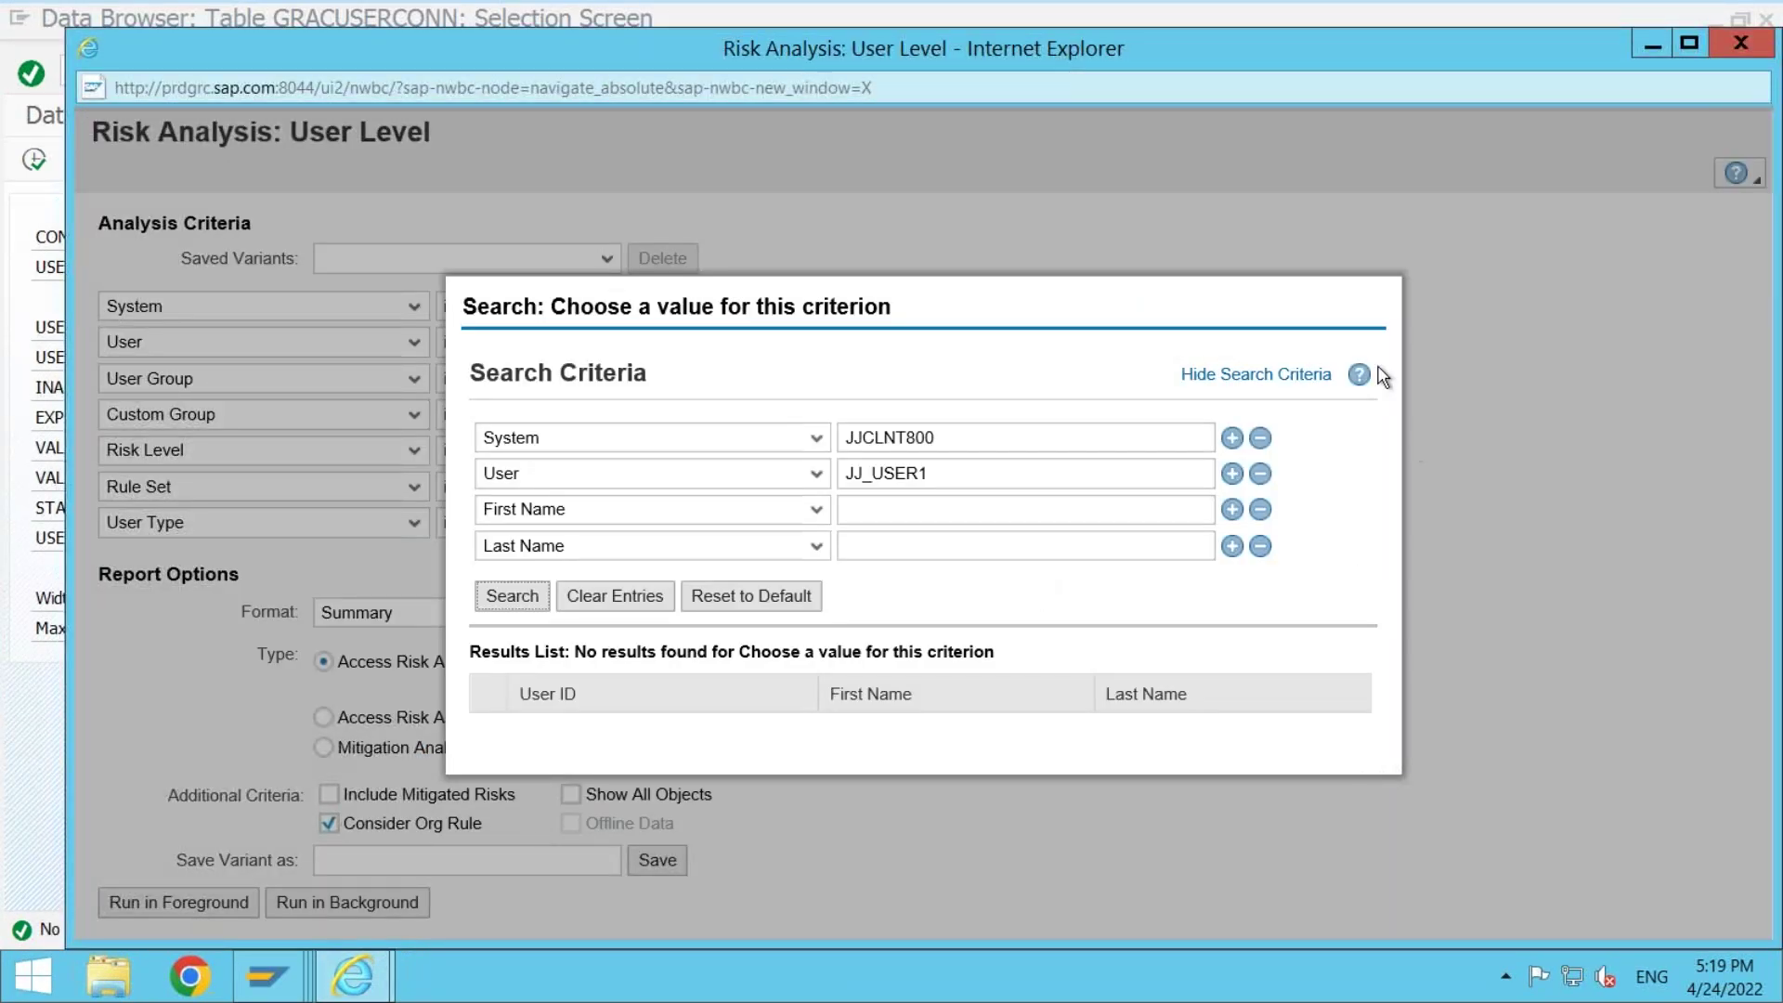
{"action": "left_click", "coordinate": [1371, 316]}
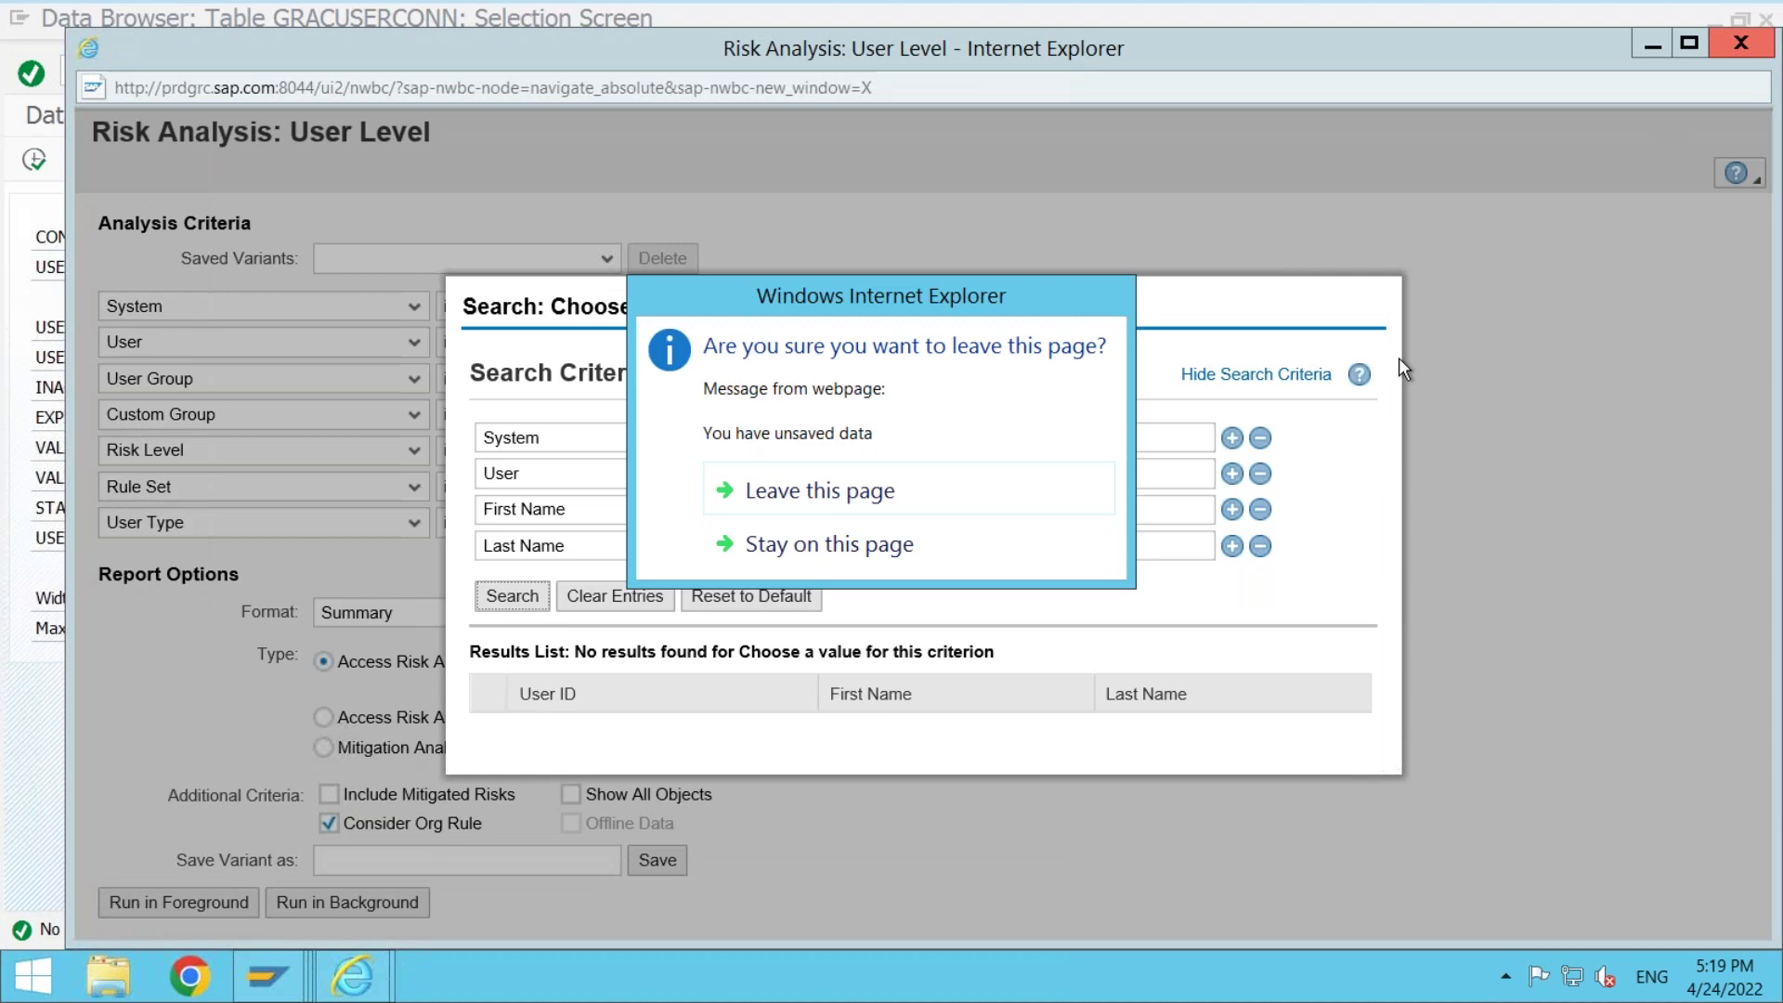
{"action": "left_click", "coordinate": [790, 504]}
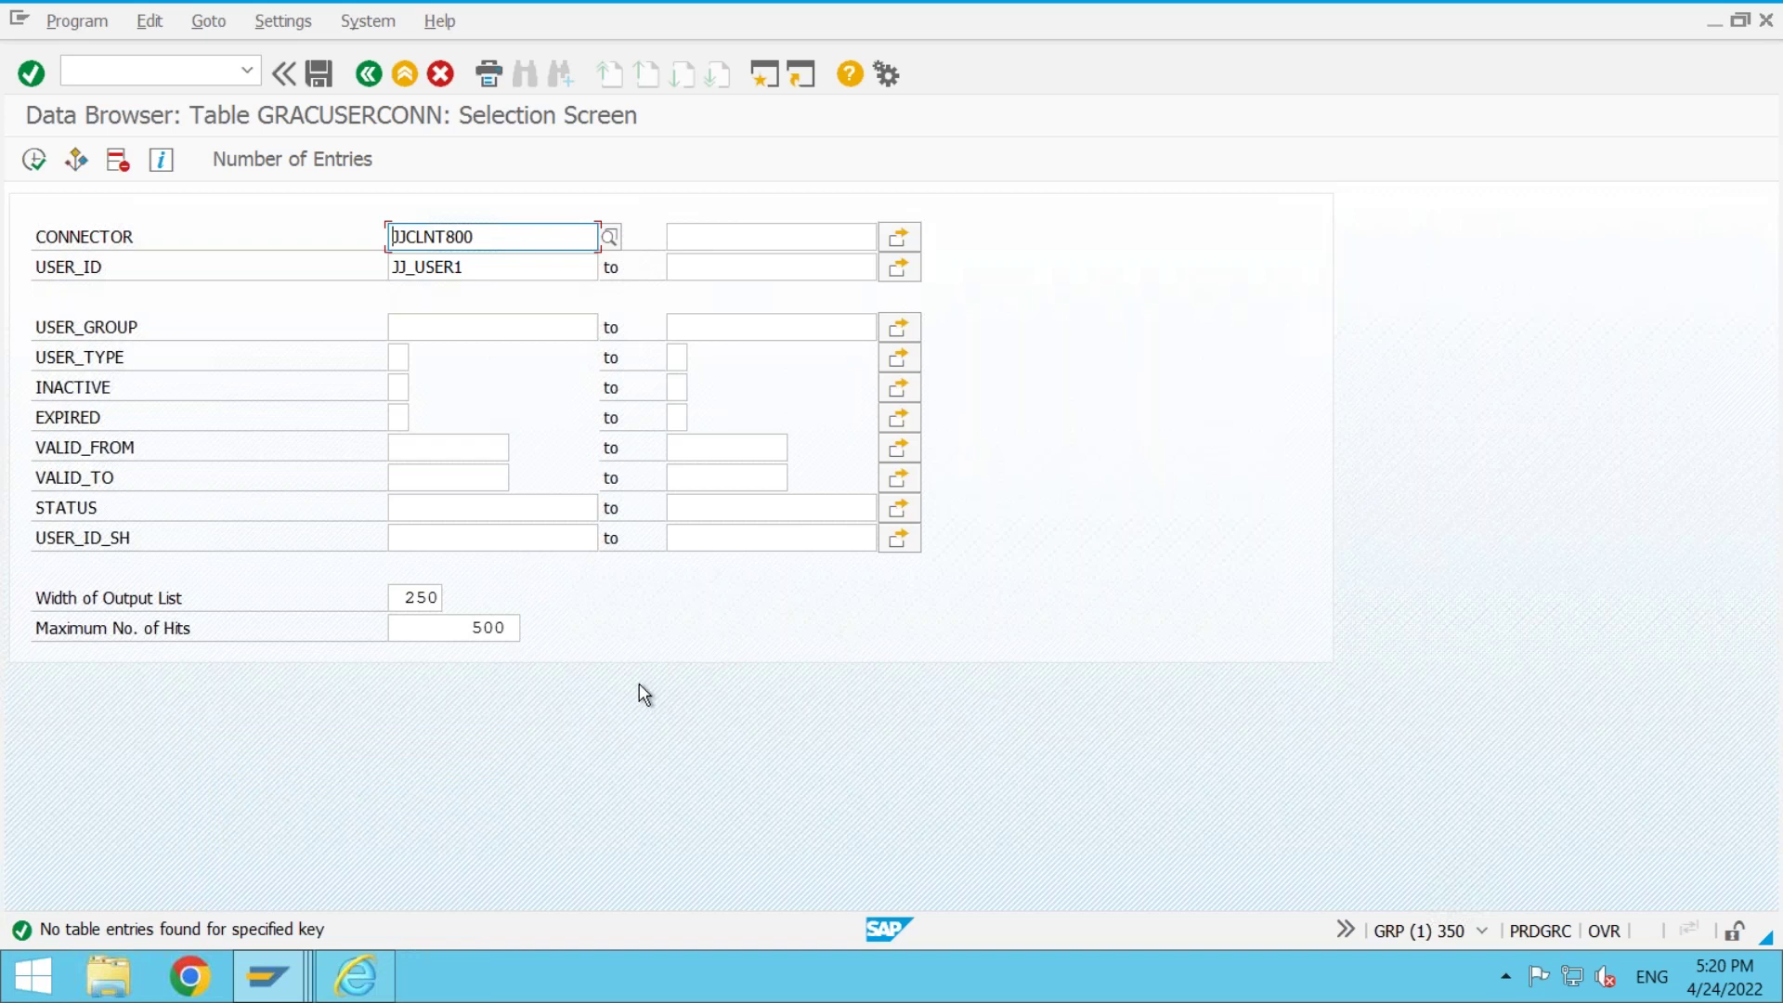
- Return to the SAP GUI window and start transaction /nSPRO
{"action": "left_click", "coordinate": [256, 958]}
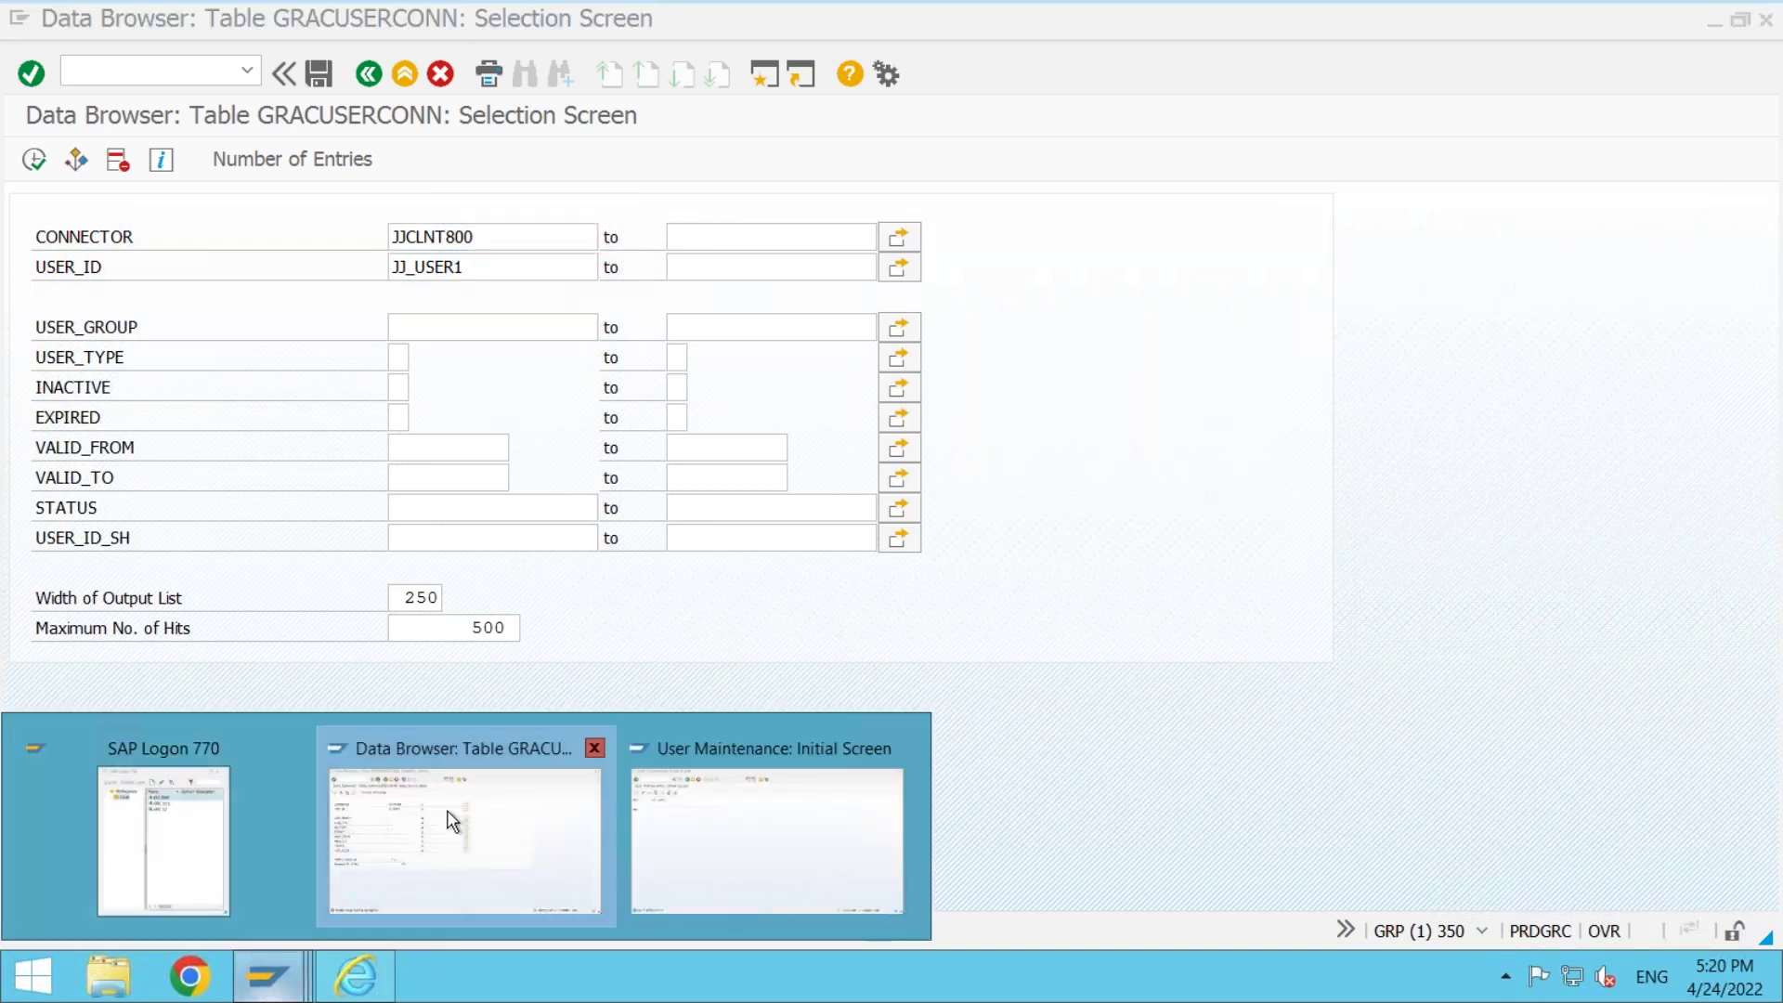
{"action": "left_click", "coordinate": [450, 821]}
{"action": "left_click", "coordinate": [268, 975]}
{"action": "left_click", "coordinate": [393, 811]}
{"action": "left_click", "coordinate": [162, 84]}
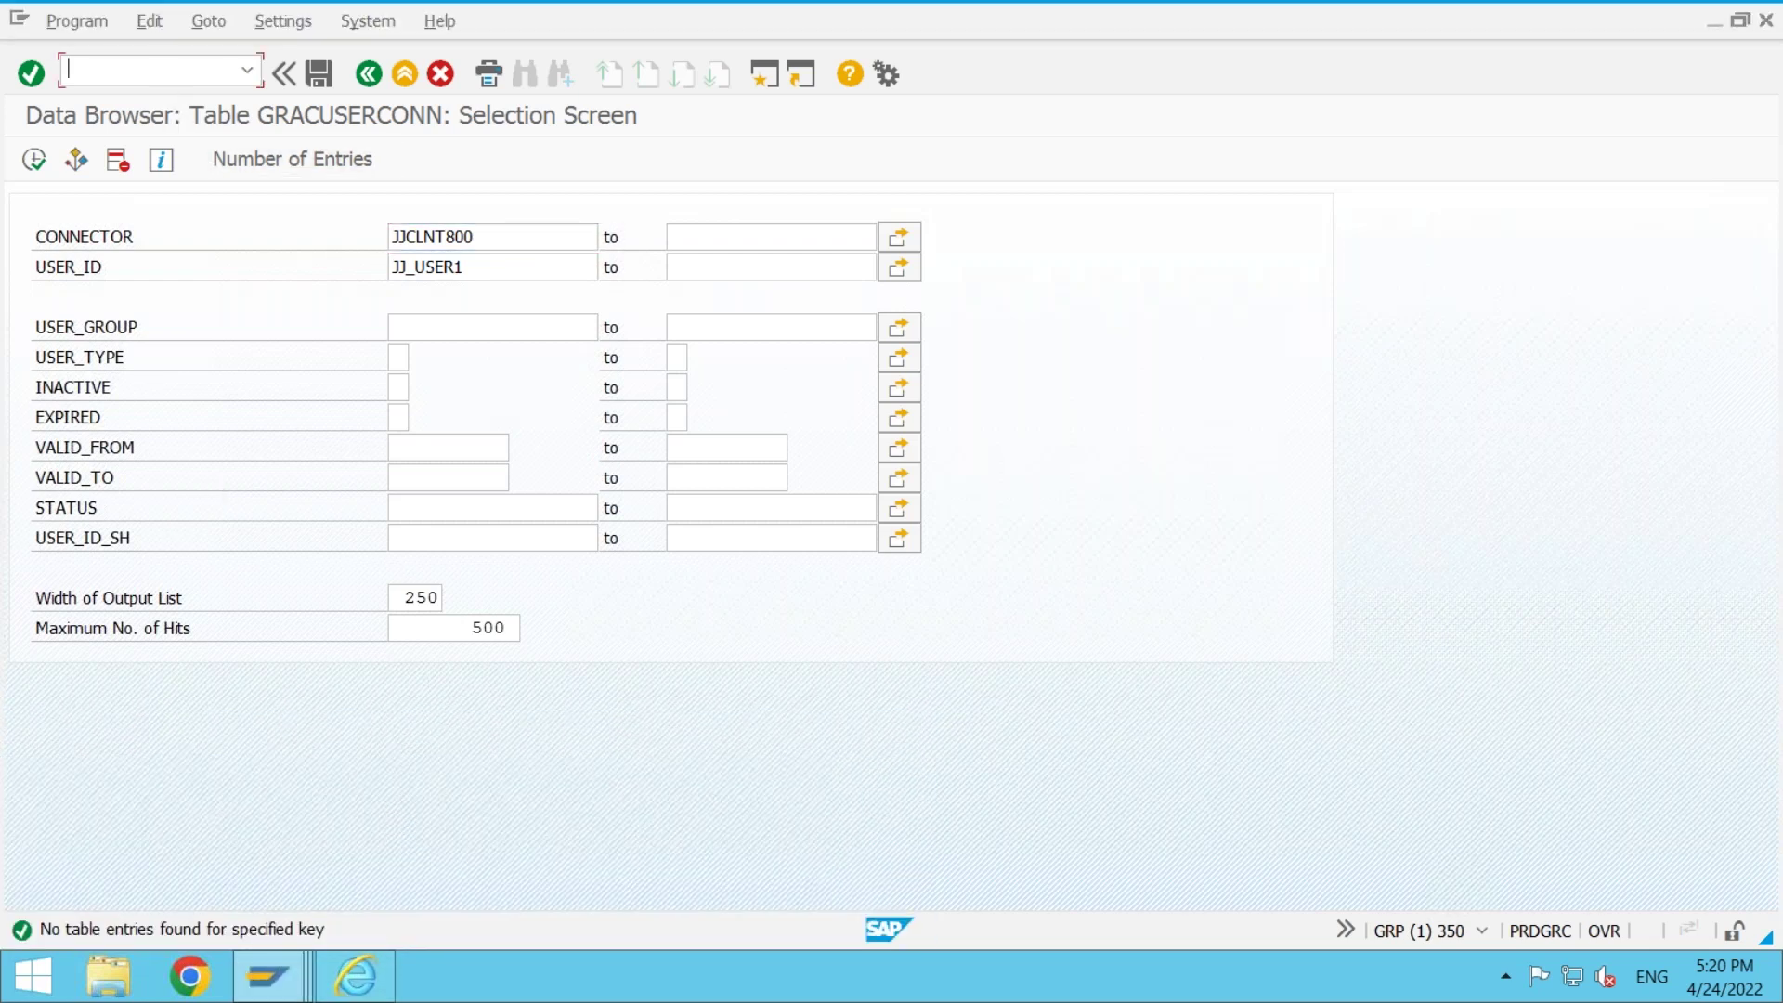
{"action": "type", "text": "/nSPRO"}
{"action": "key", "text": "Return"}
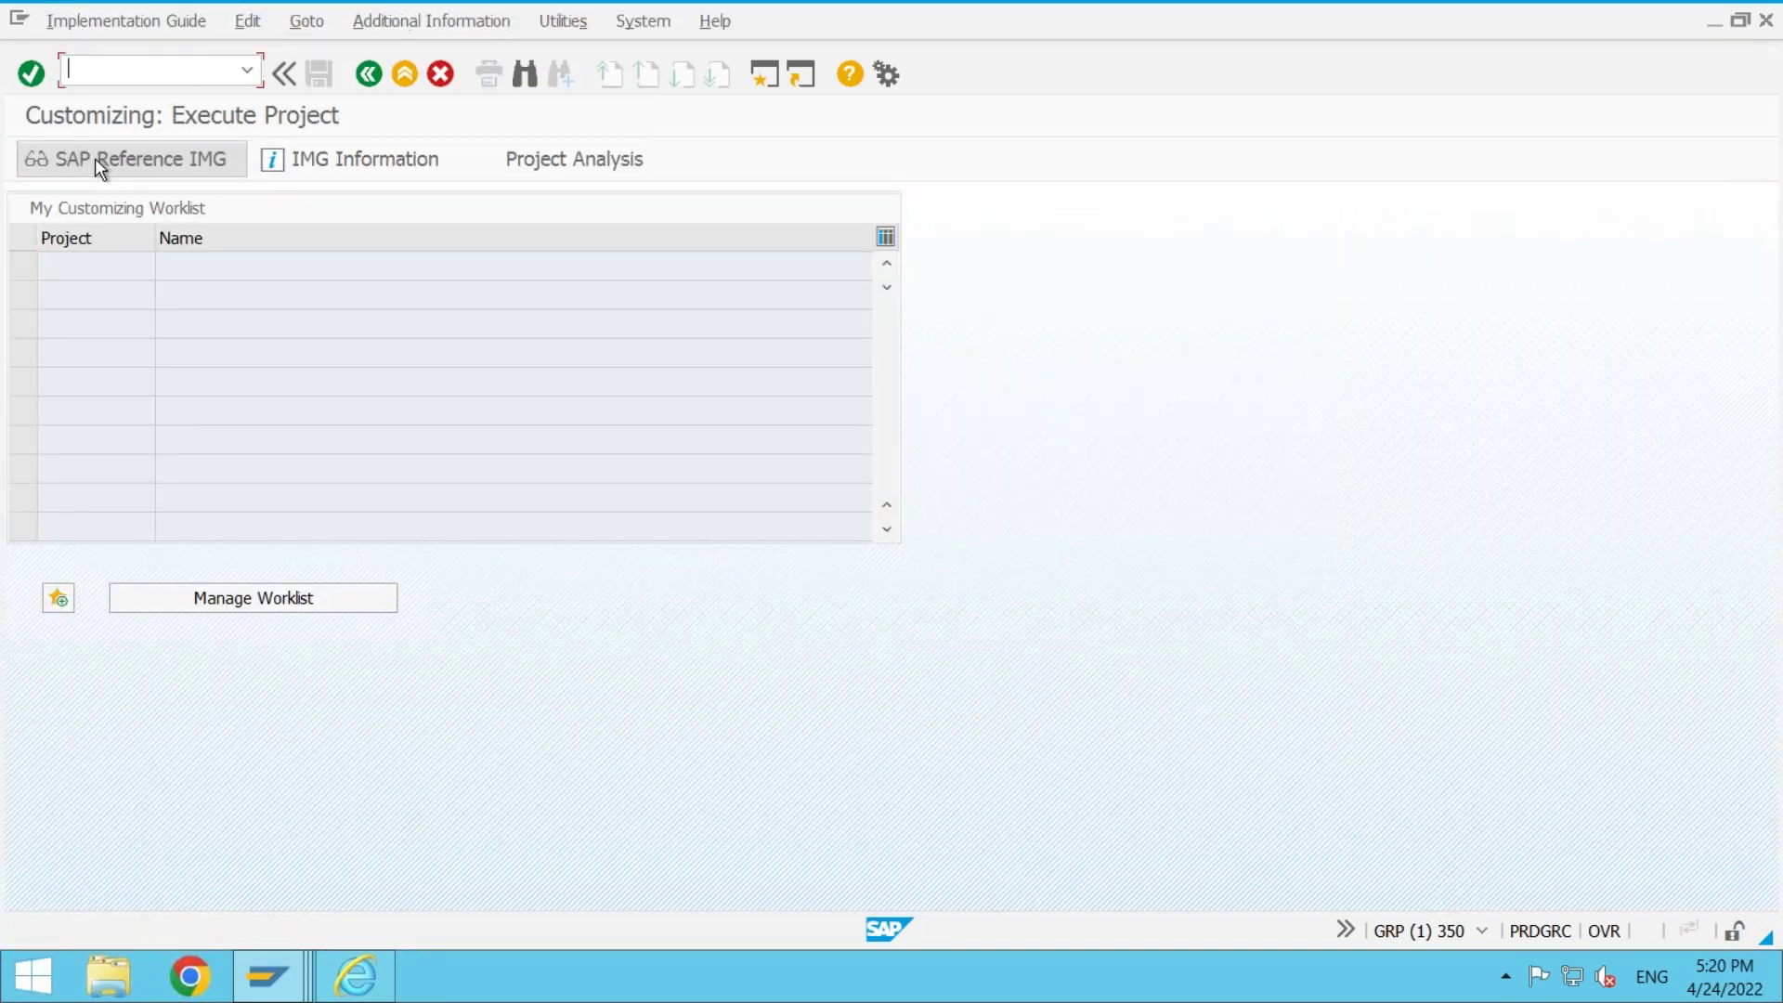
- In the SAP Reference IMG, expand Governance, Risk and Compliance > Access Control > Synchronization Jobs and run Repository Object Synch
{"action": "left_click", "coordinate": [95, 157]}
{"action": "left_click", "coordinate": [43, 403]}
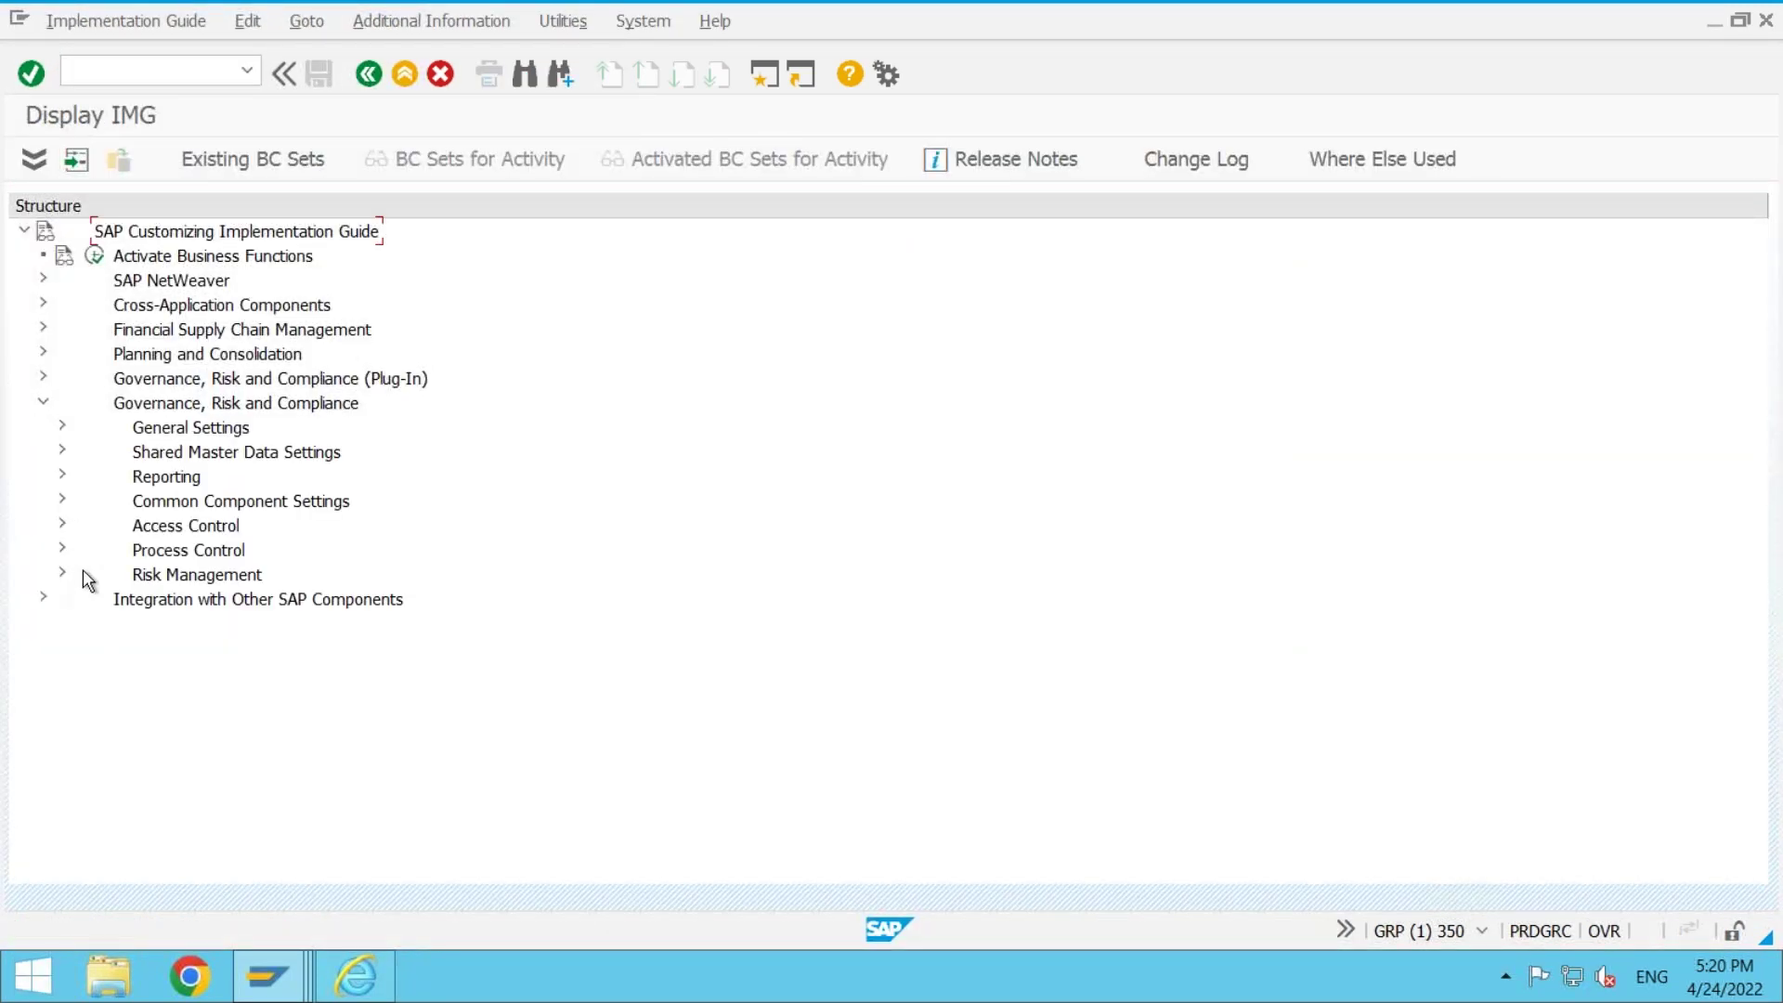
{"action": "left_click", "coordinate": [63, 526]}
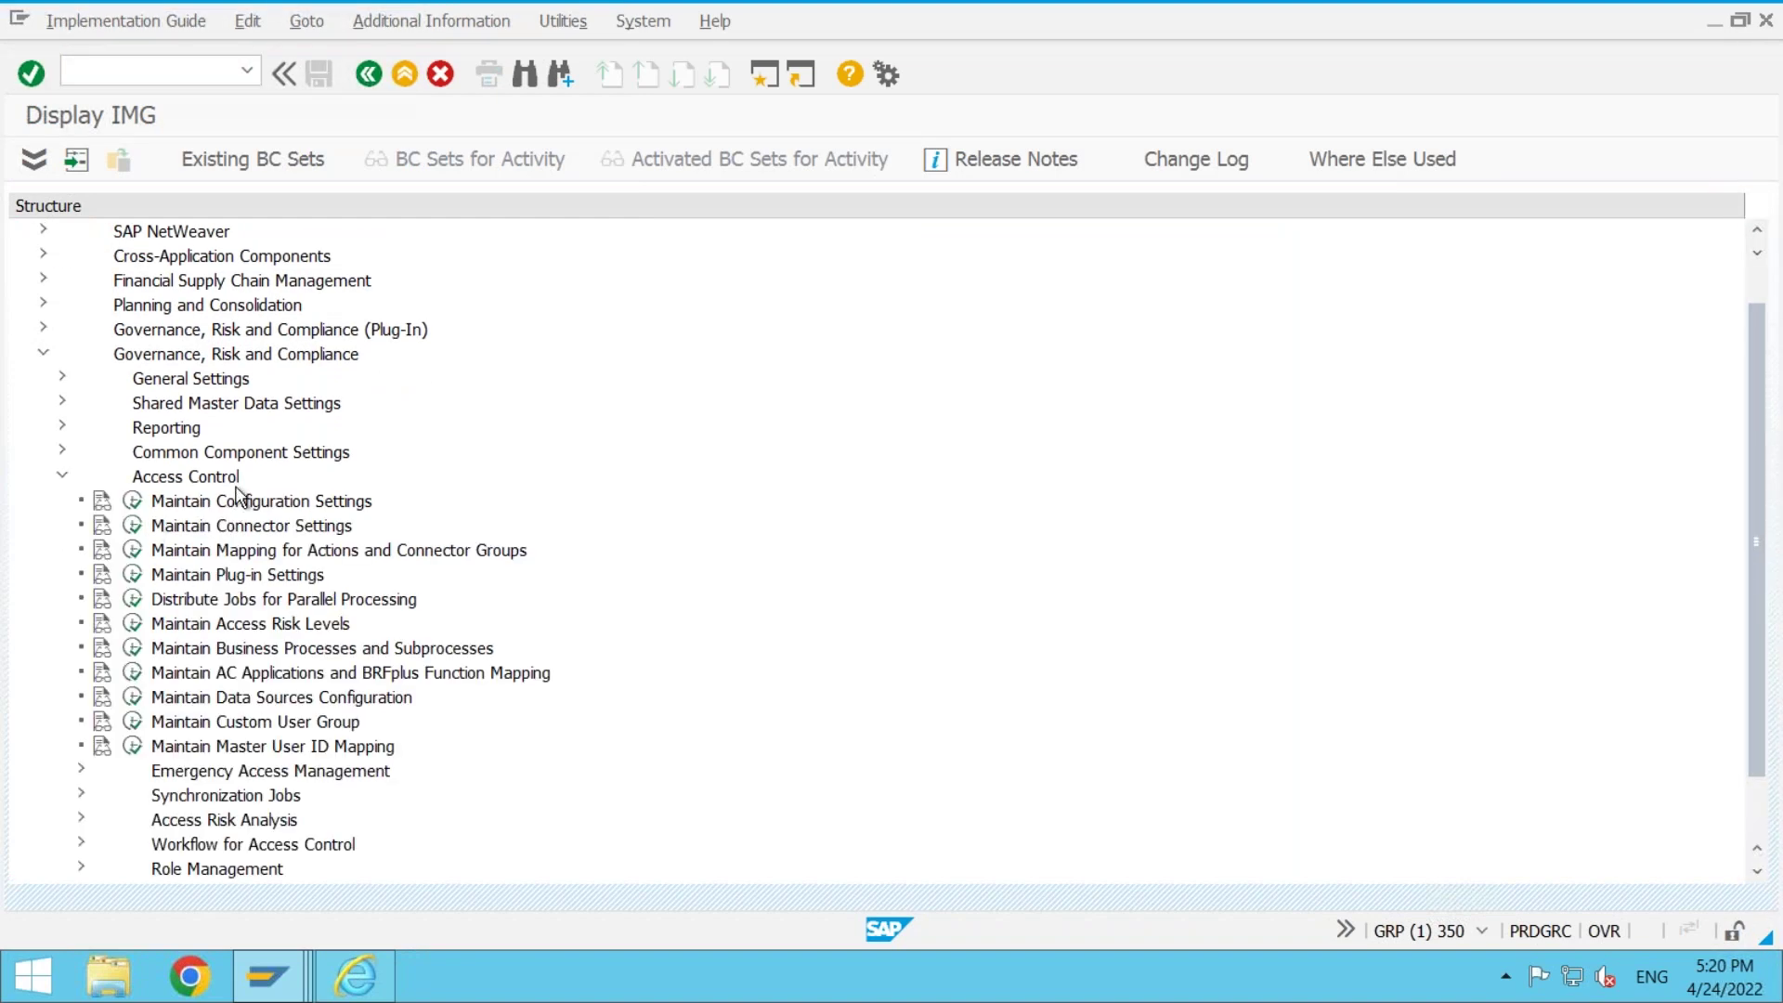
{"action": "left_click", "coordinate": [81, 795]}
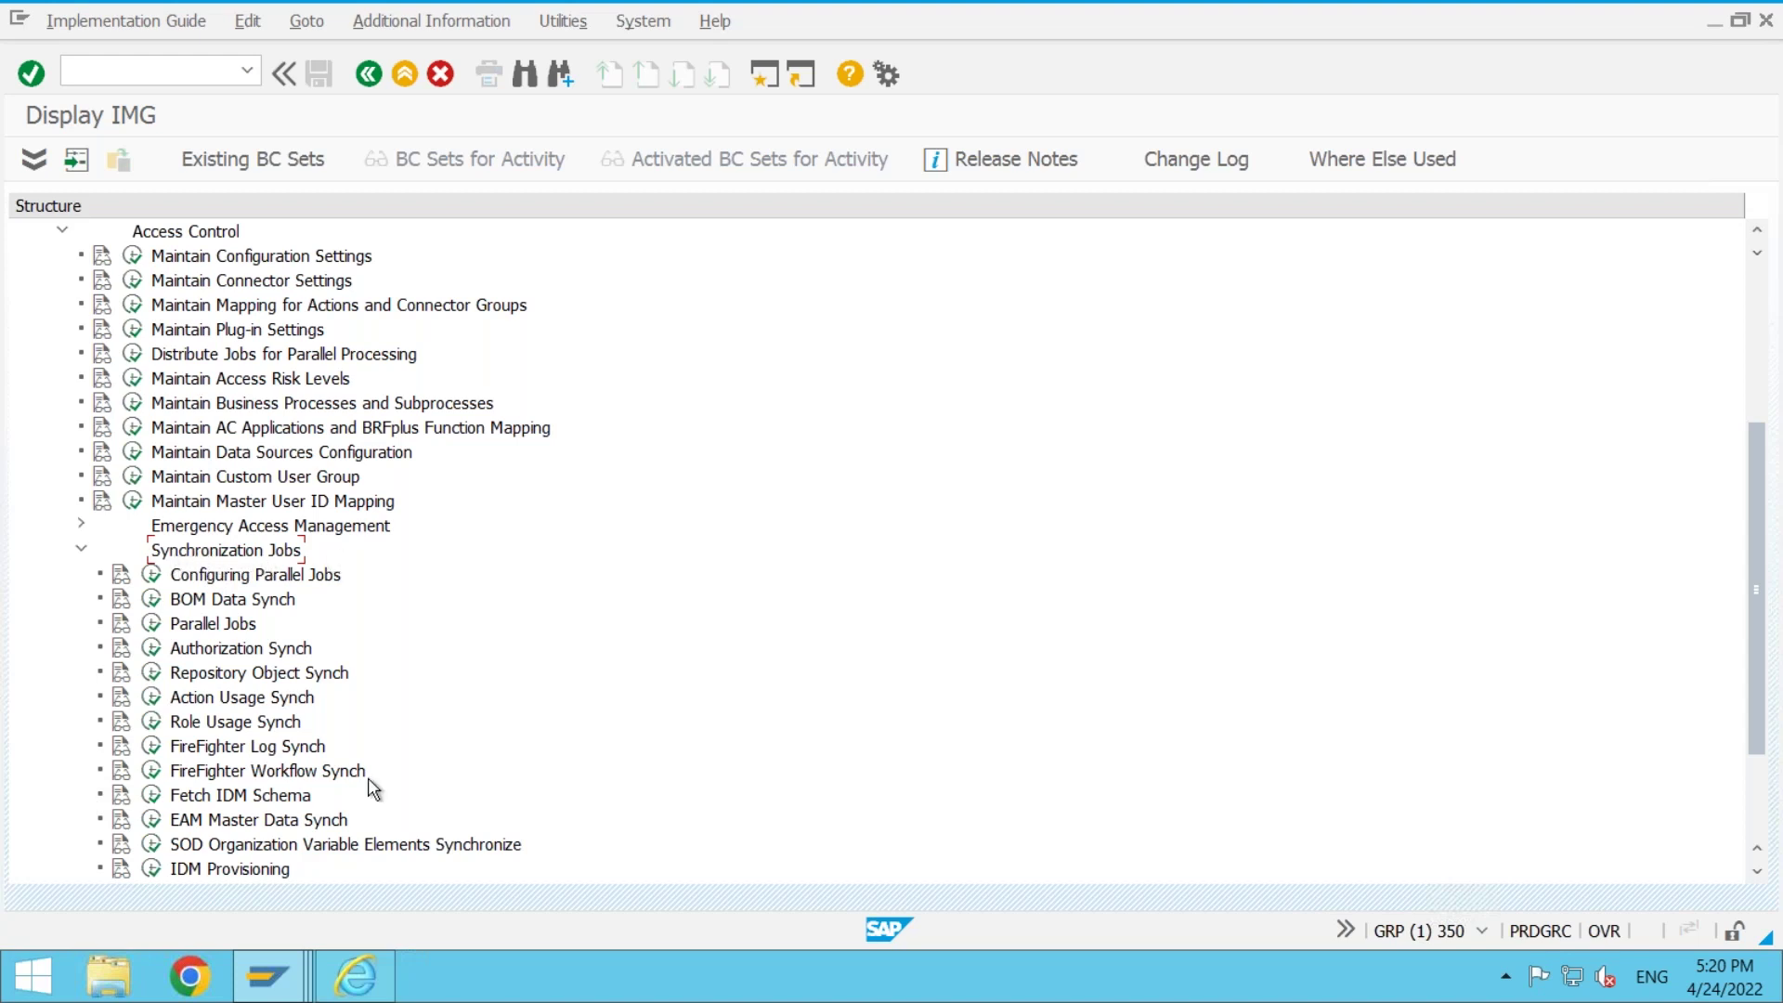
{"action": "scroll", "coordinate": [360, 706], "scroll_direction": "down", "scroll_amount": 1}
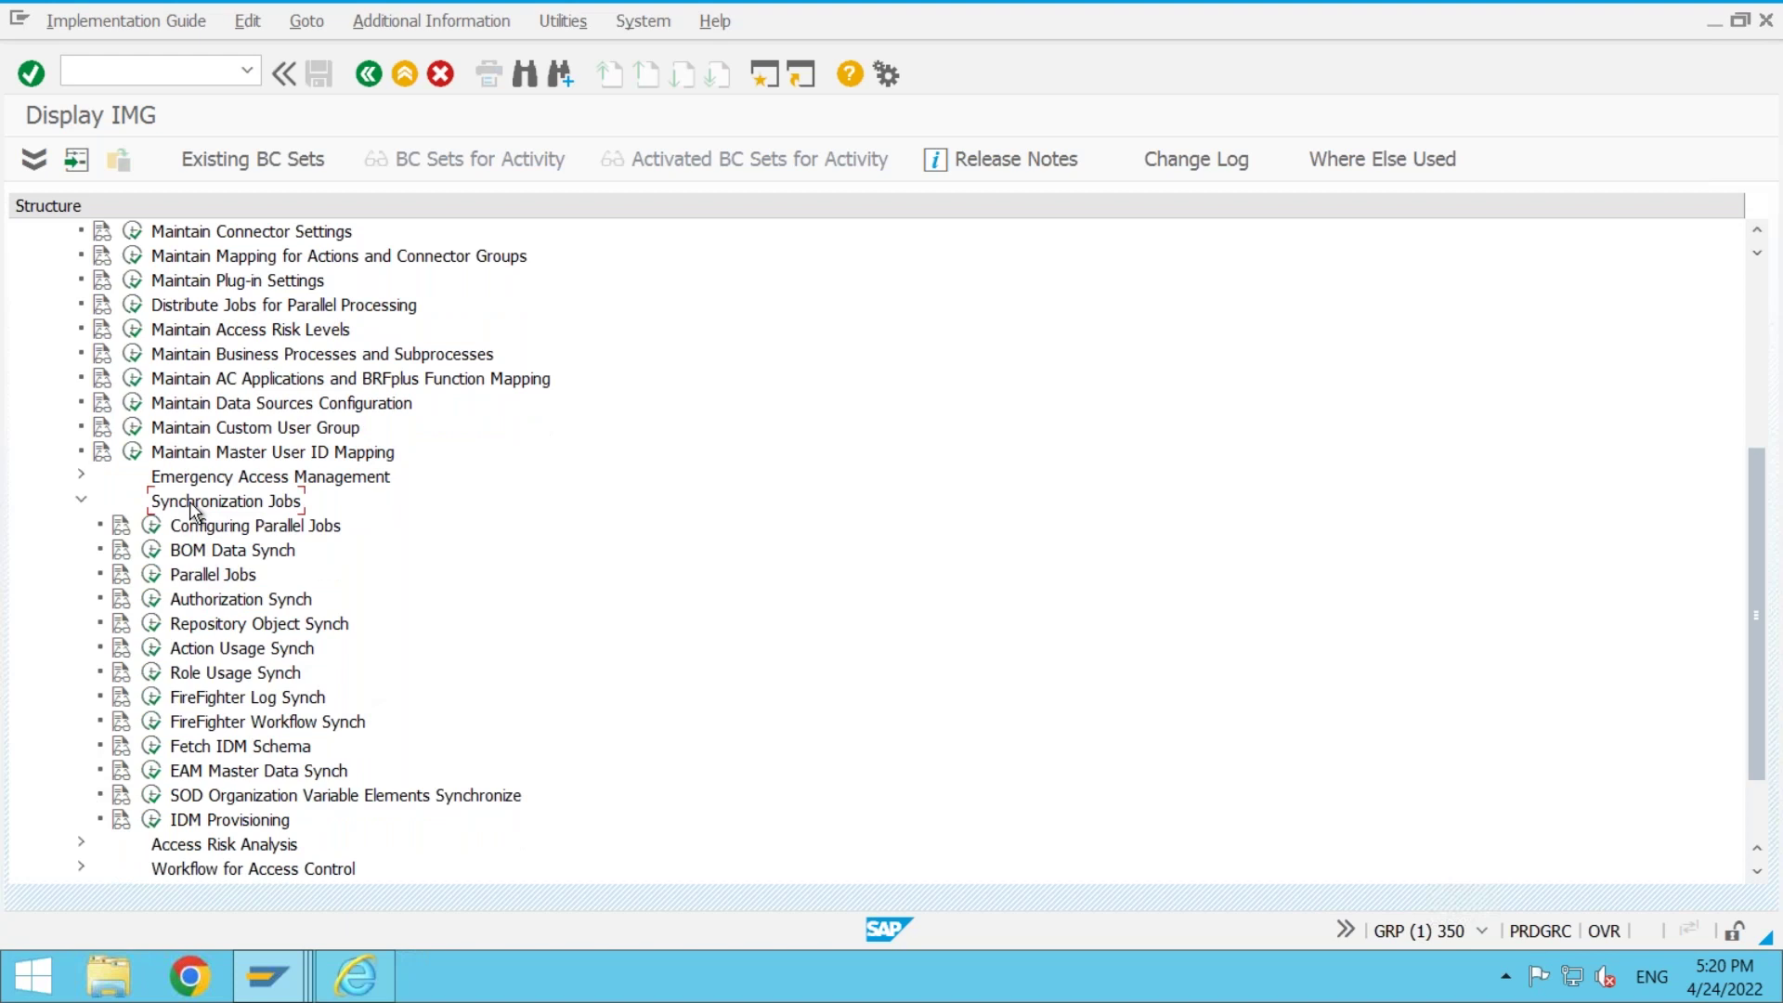
{"action": "left_click", "coordinate": [209, 628]}
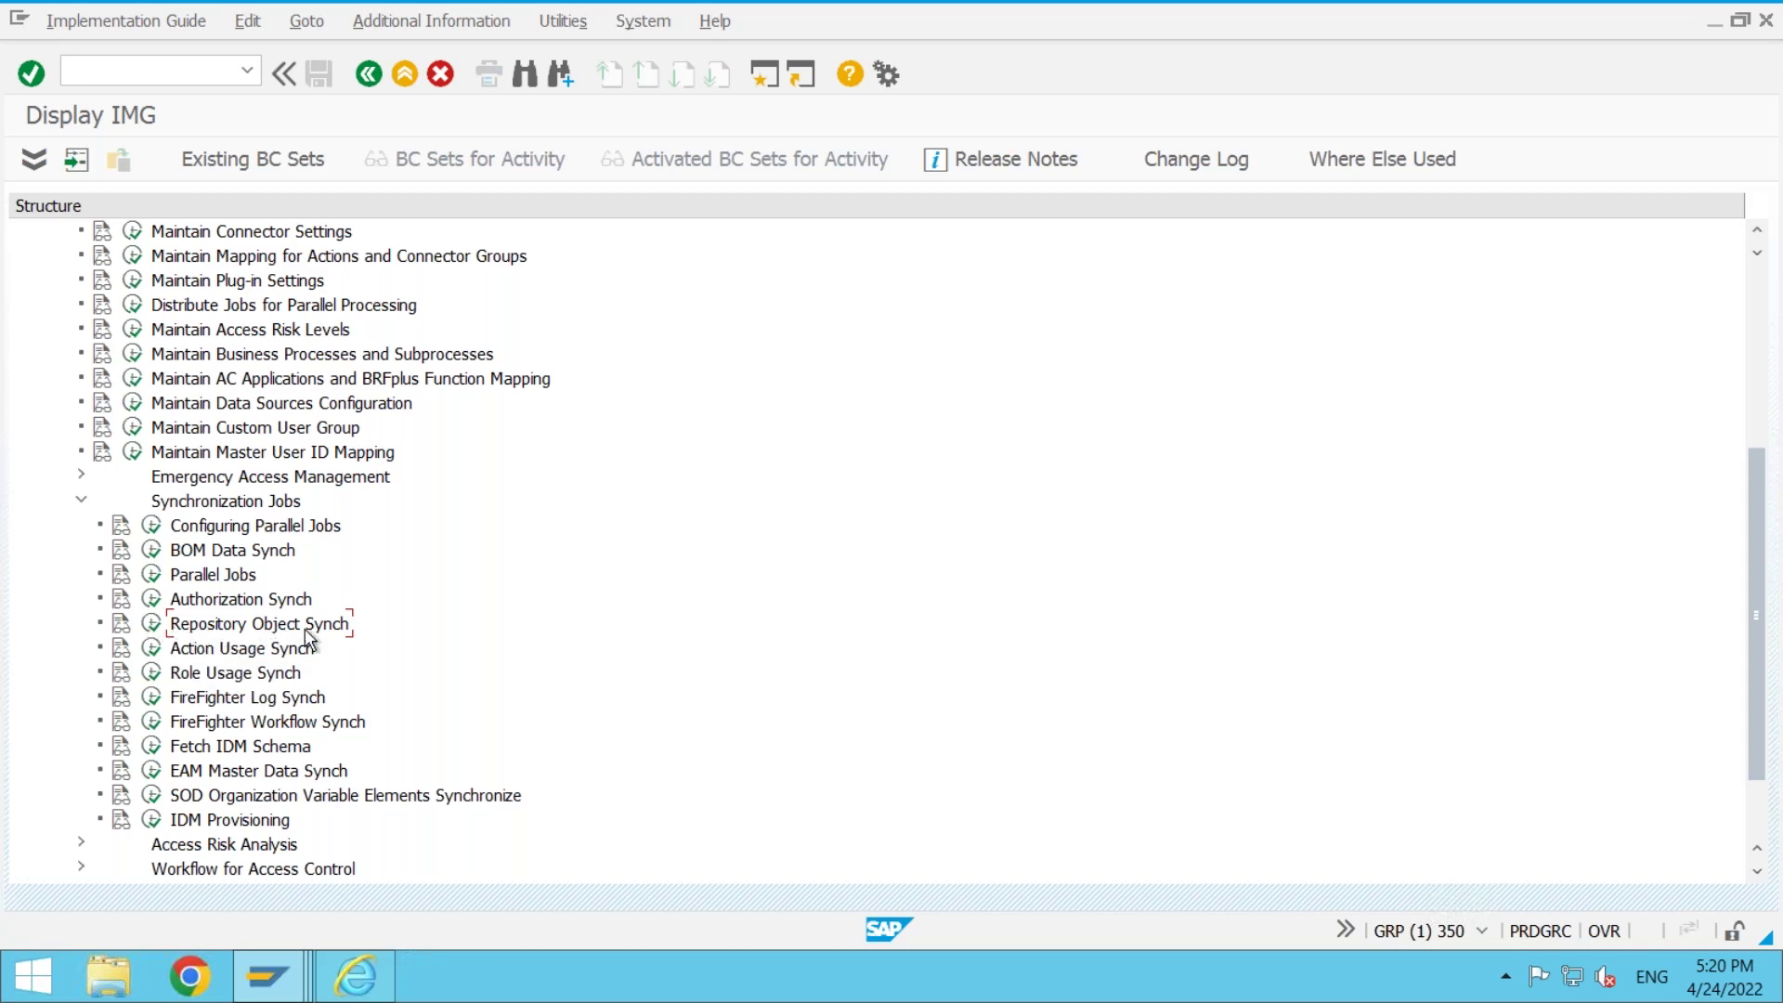
{"action": "left_click", "coordinate": [152, 625]}
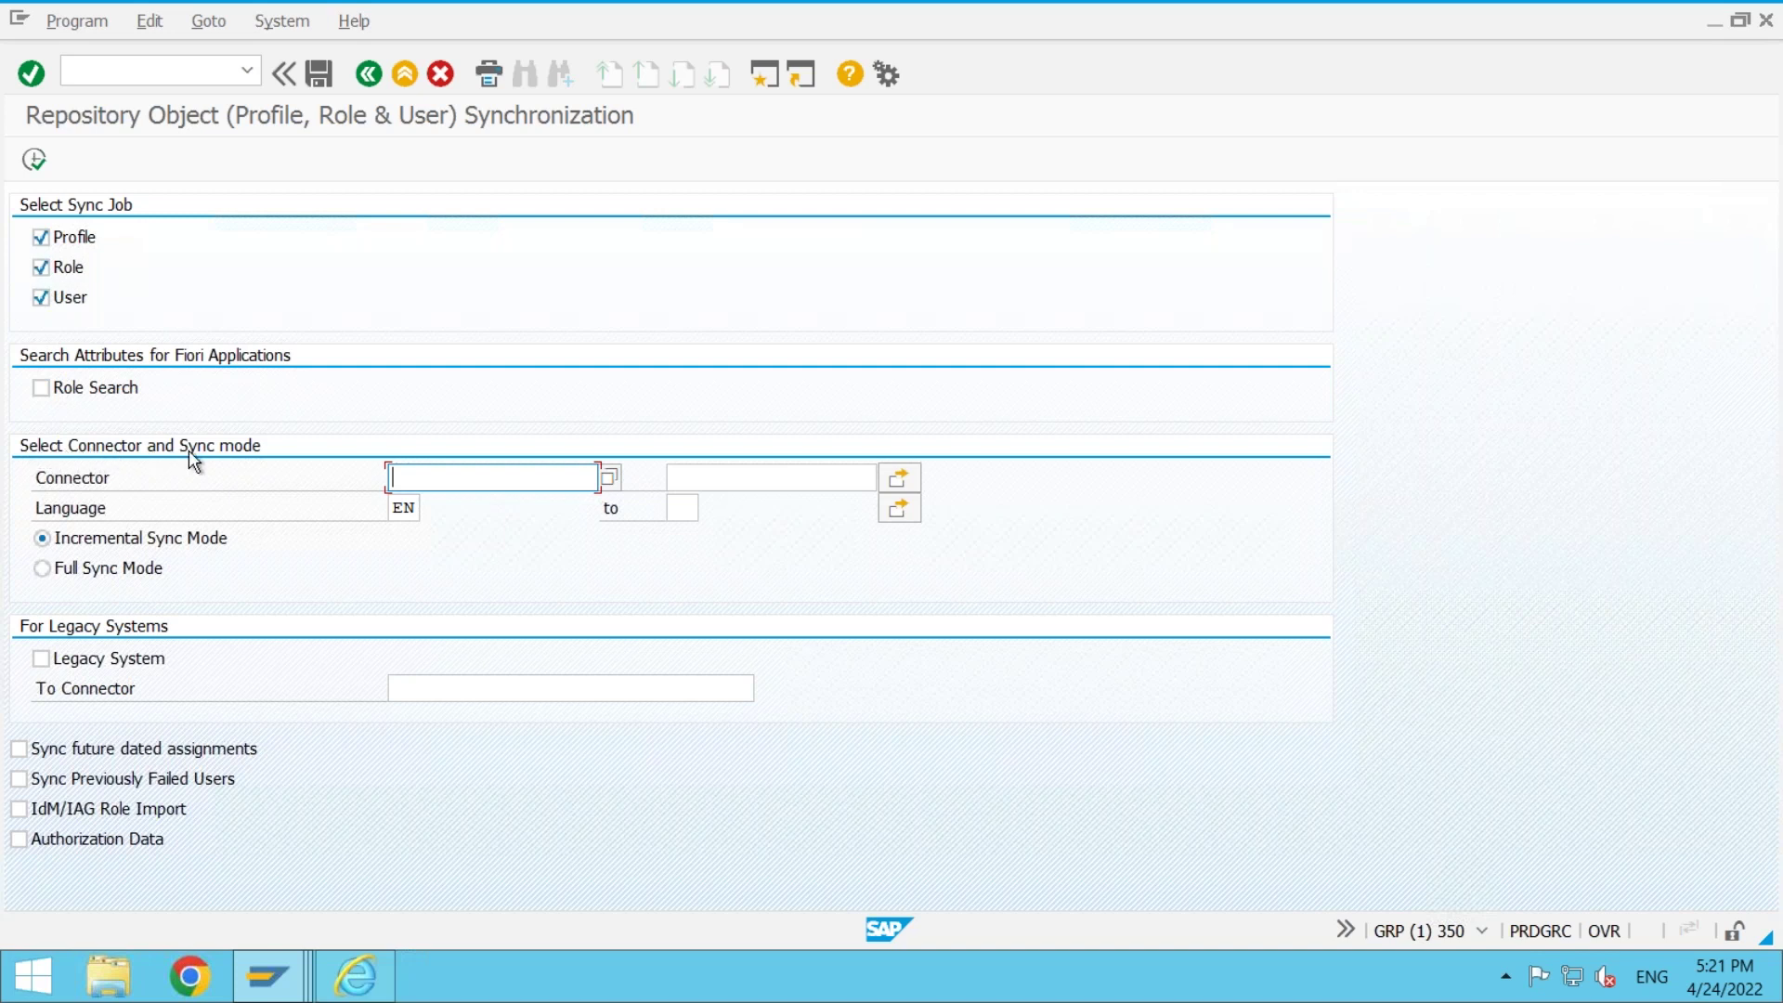
- Pick JJCLNT800 from the Connector Id list as the sync connector
{"action": "left_click", "coordinate": [609, 478]}
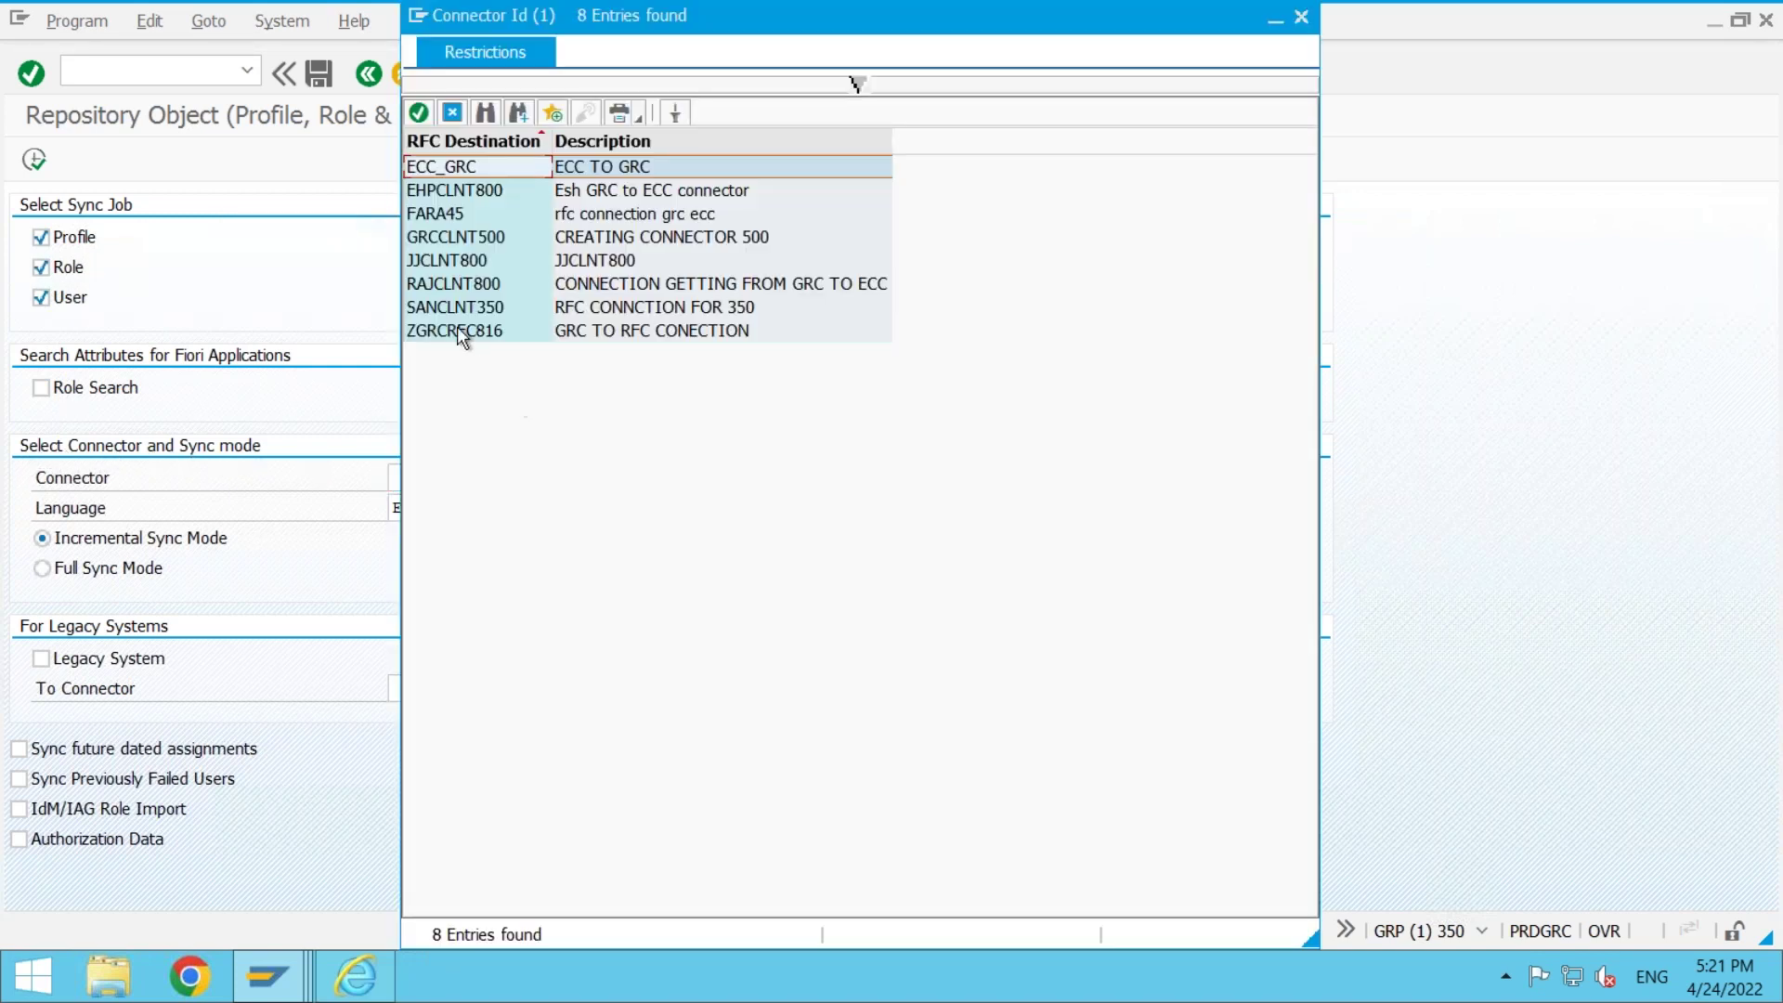
{"action": "left_click", "coordinate": [430, 264]}
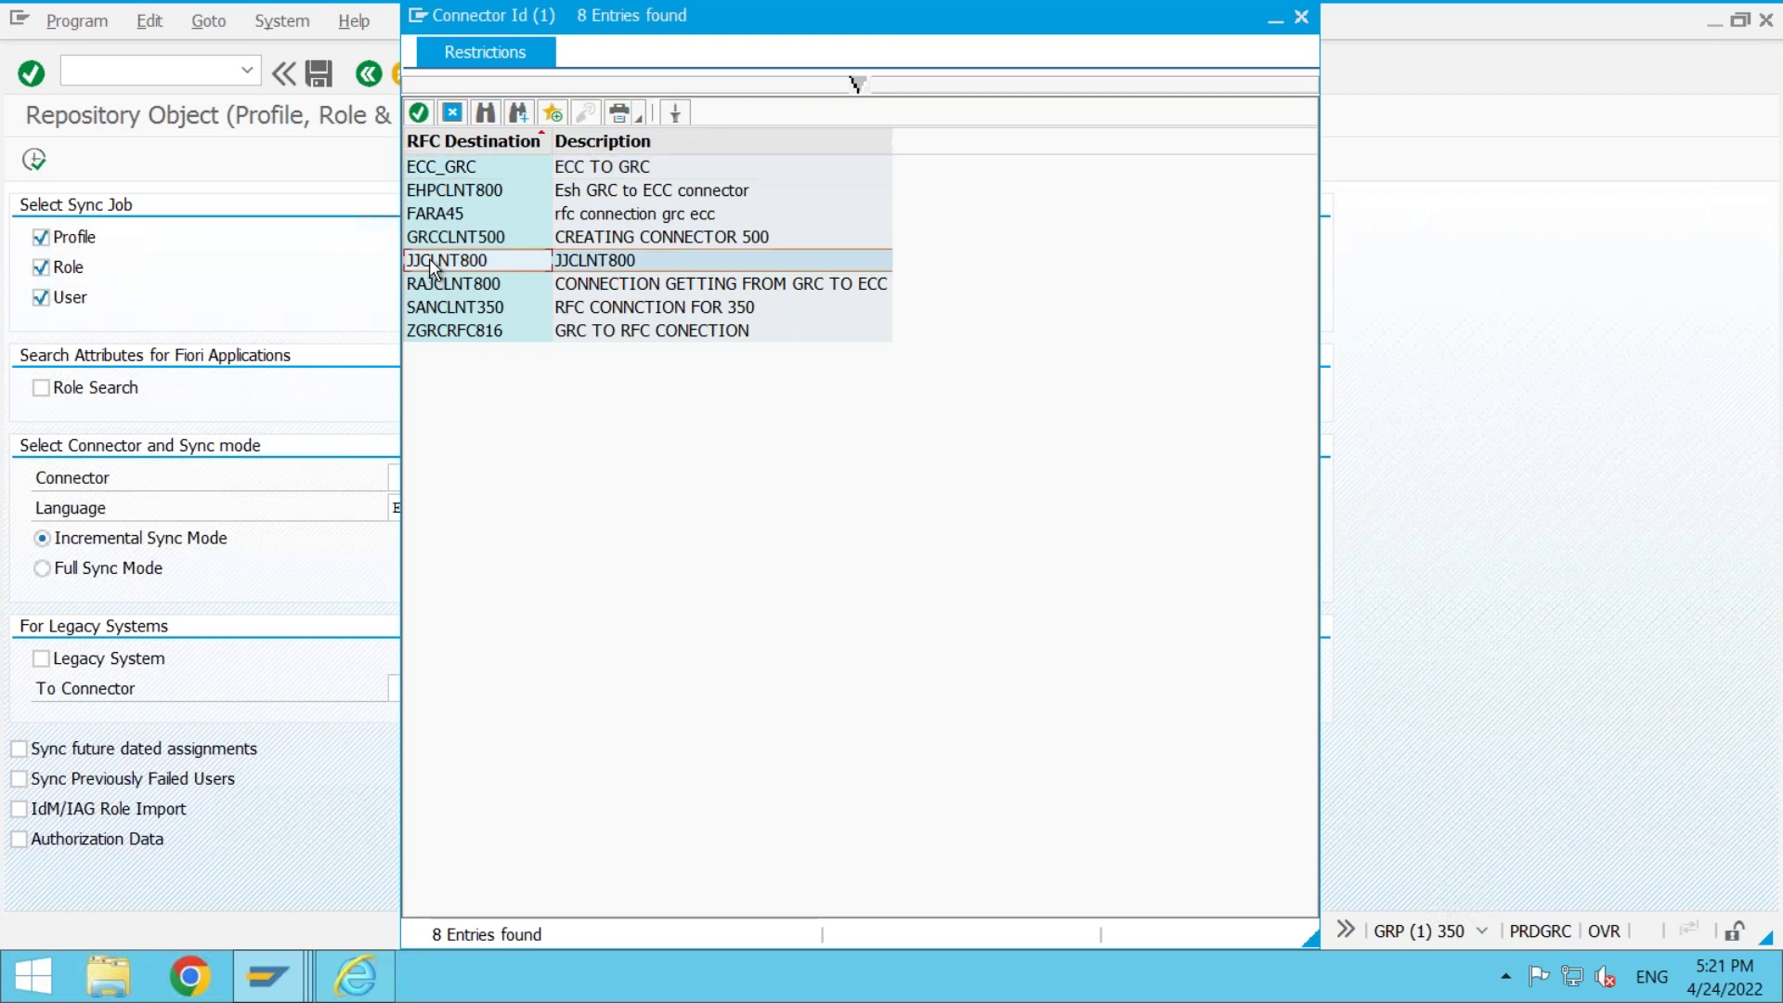
{"action": "double_click", "coordinate": [429, 258]}
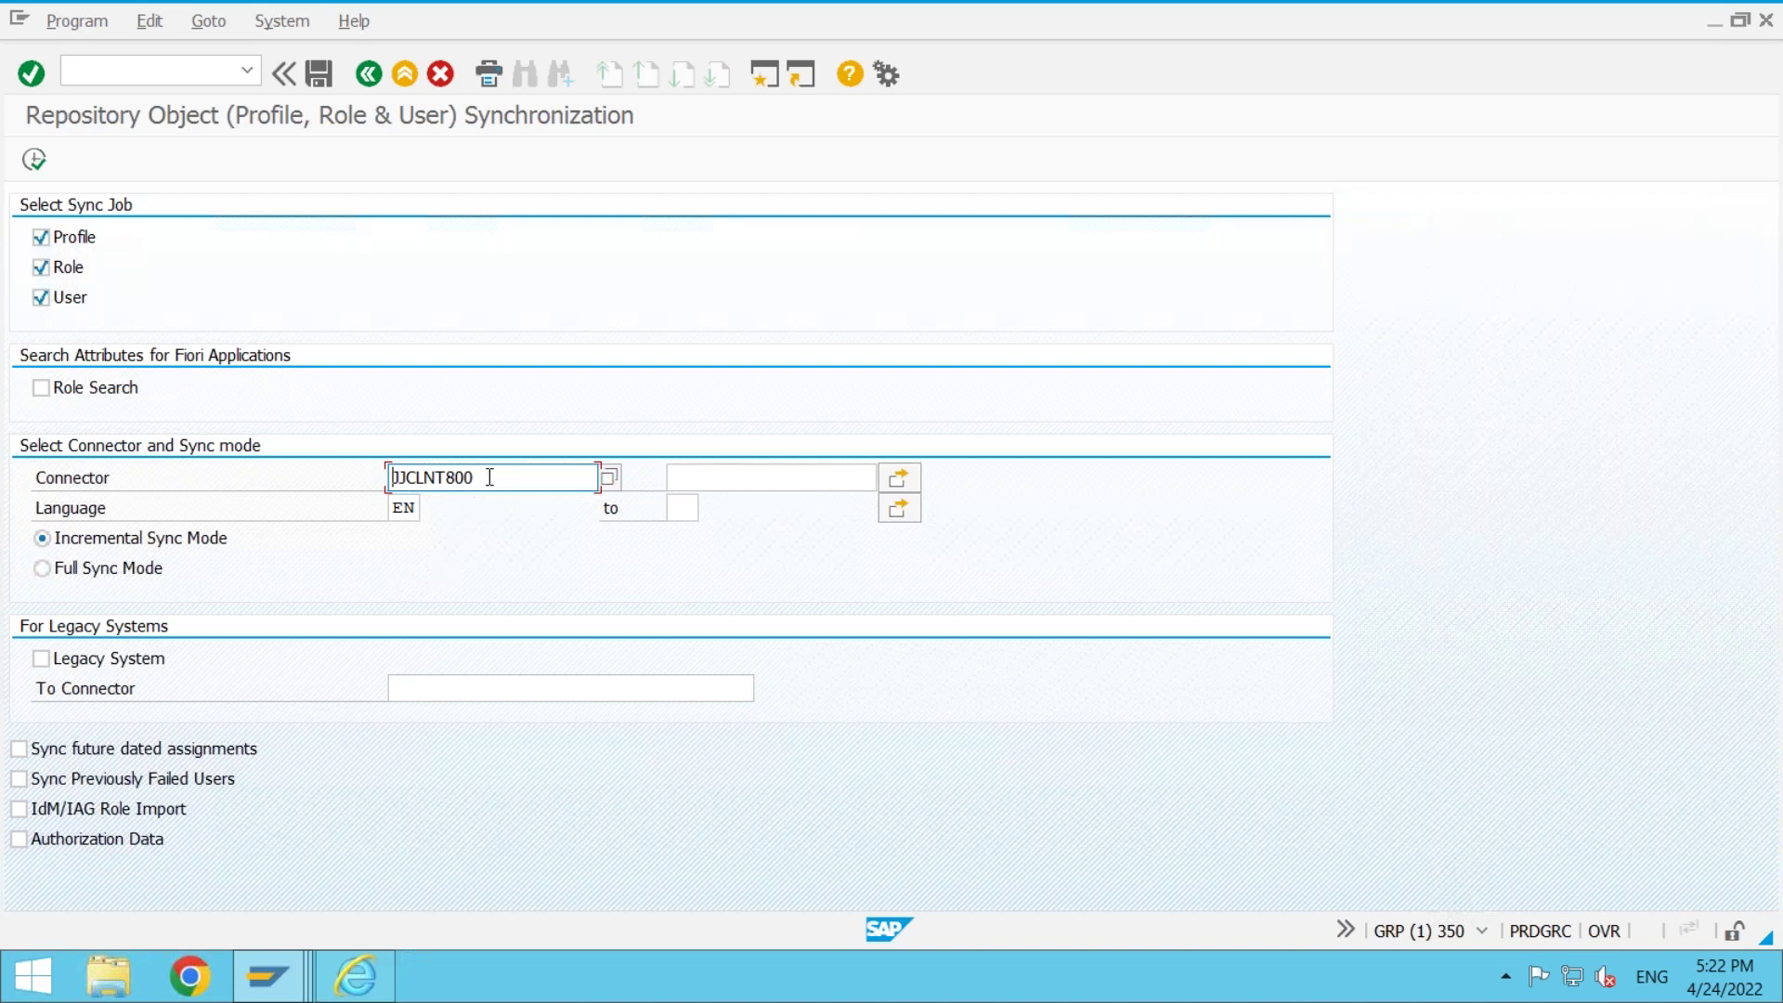
{"action": "left_click_drag", "start_coordinate": [489, 477], "coordinate": [378, 478]}
- Schedule the sync as a background job with immediate start and Periodic Job unchecked
{"action": "left_click", "coordinate": [65, 26]}
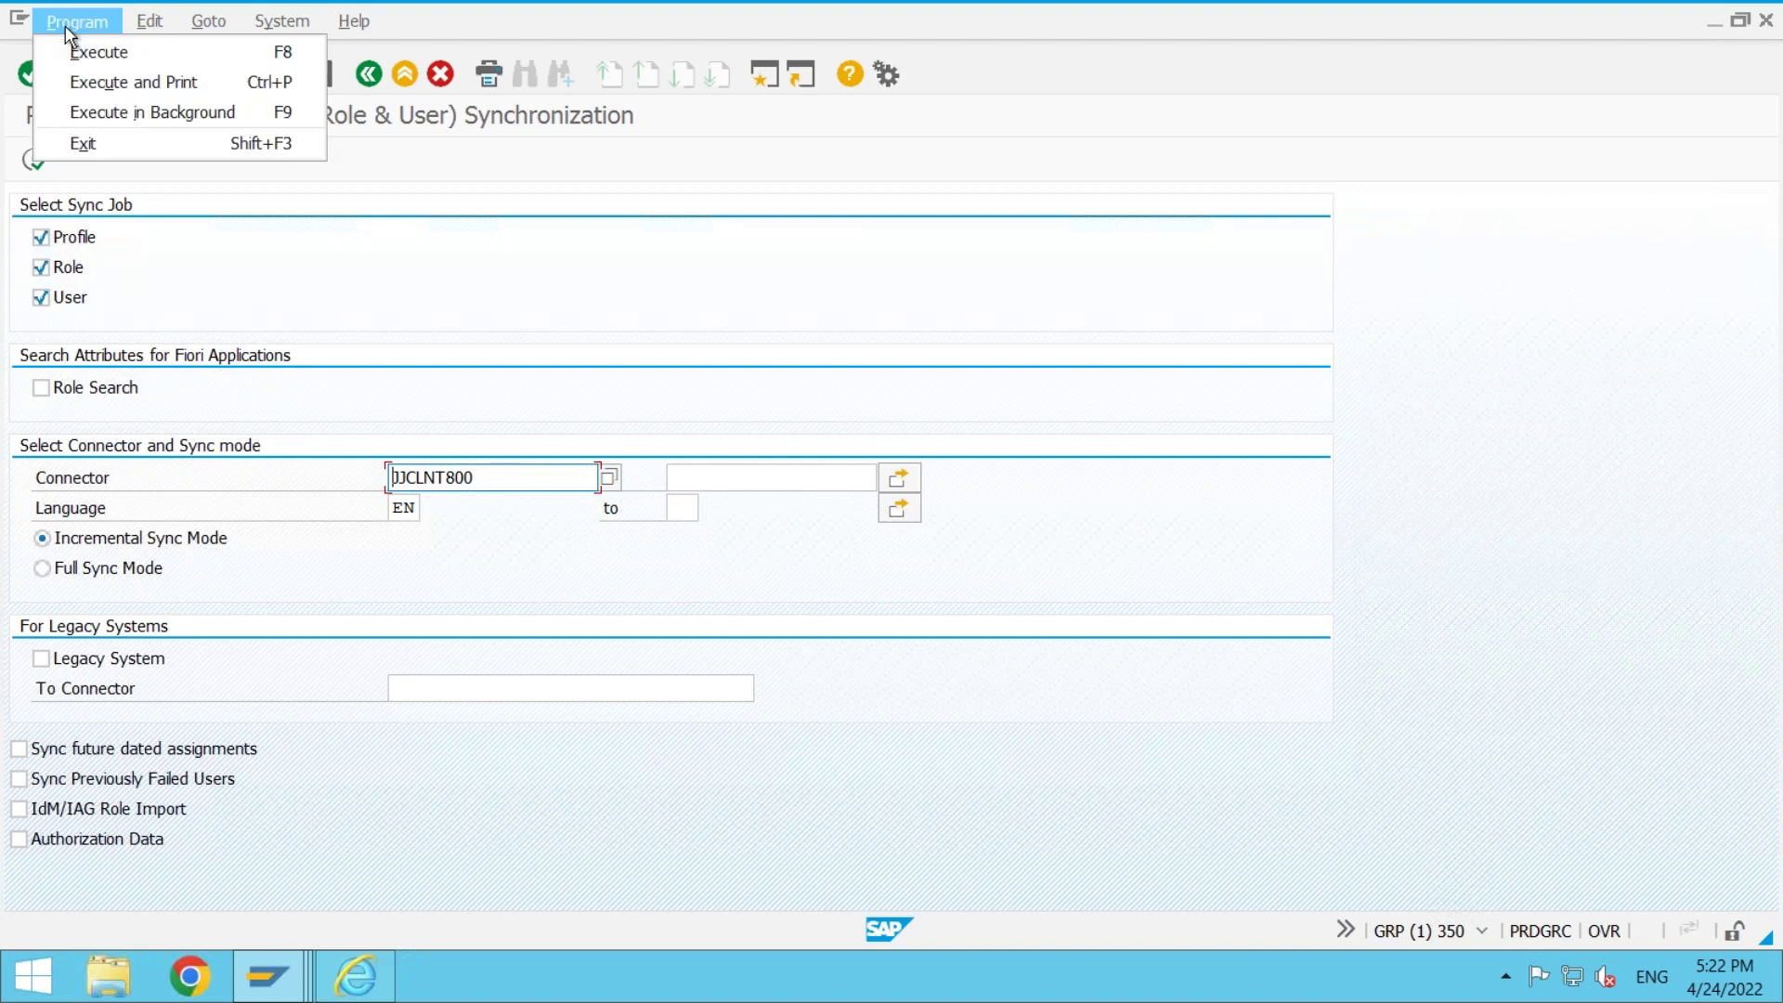
{"action": "left_click", "coordinate": [93, 119]}
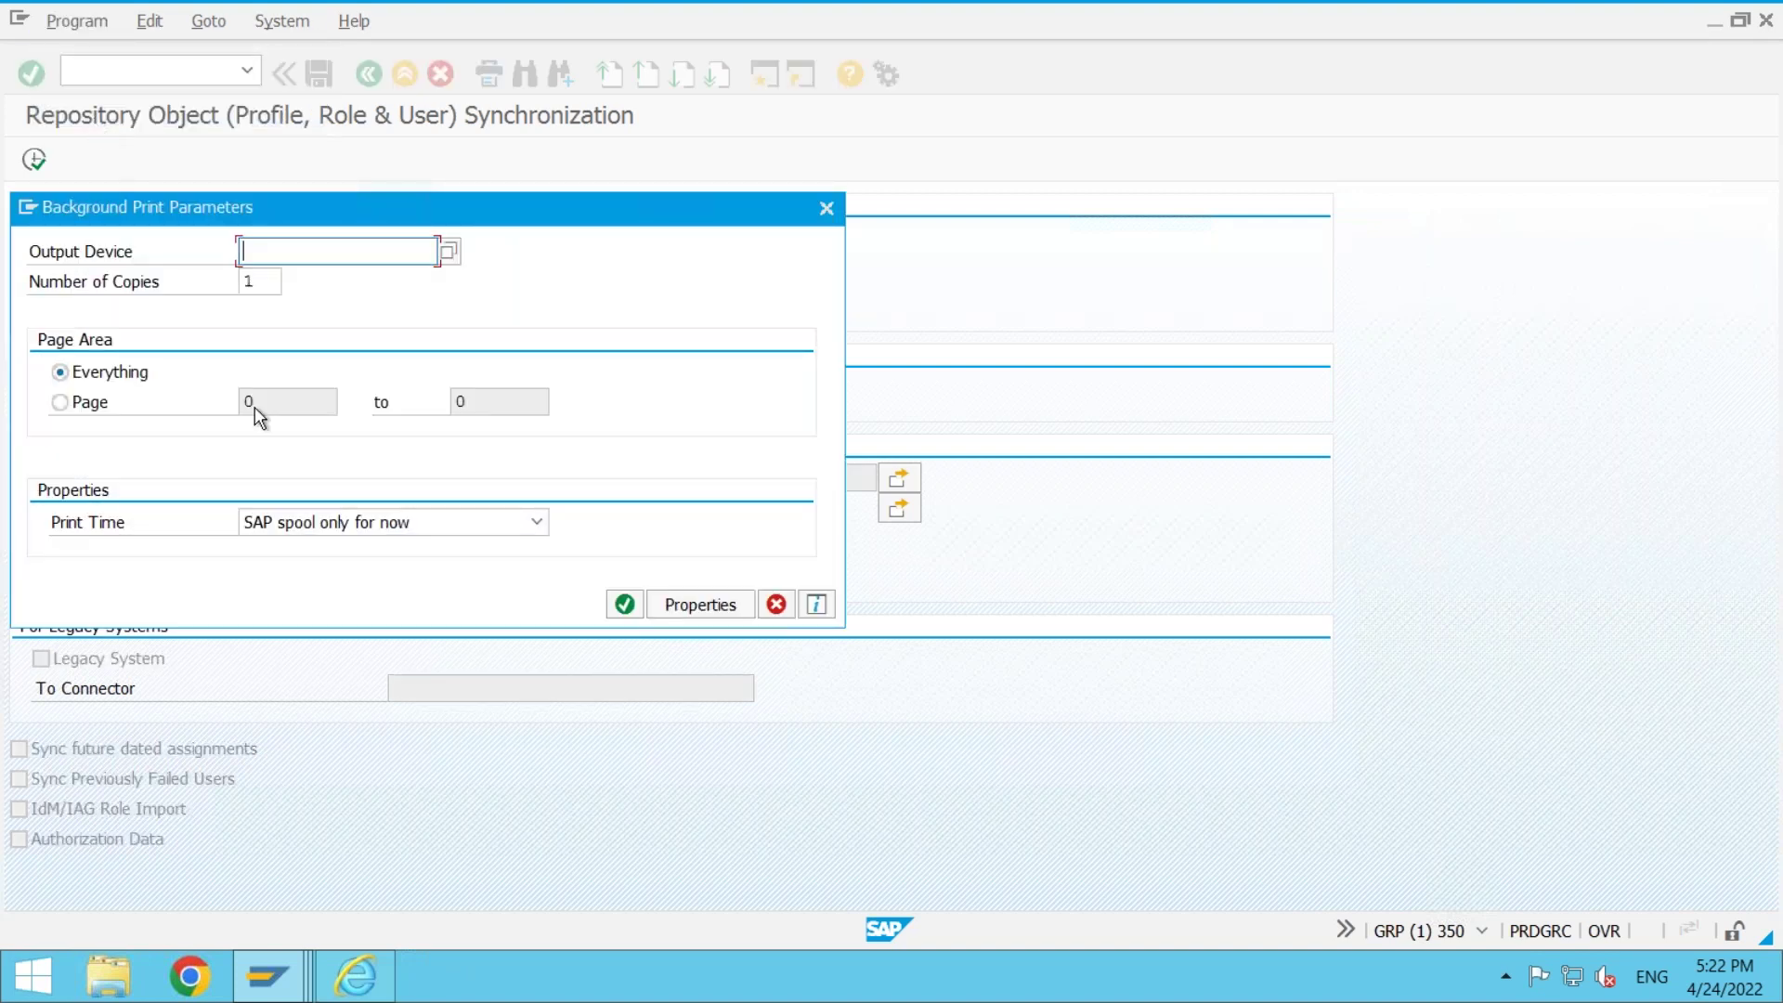
{"action": "left_click", "coordinate": [624, 606]}
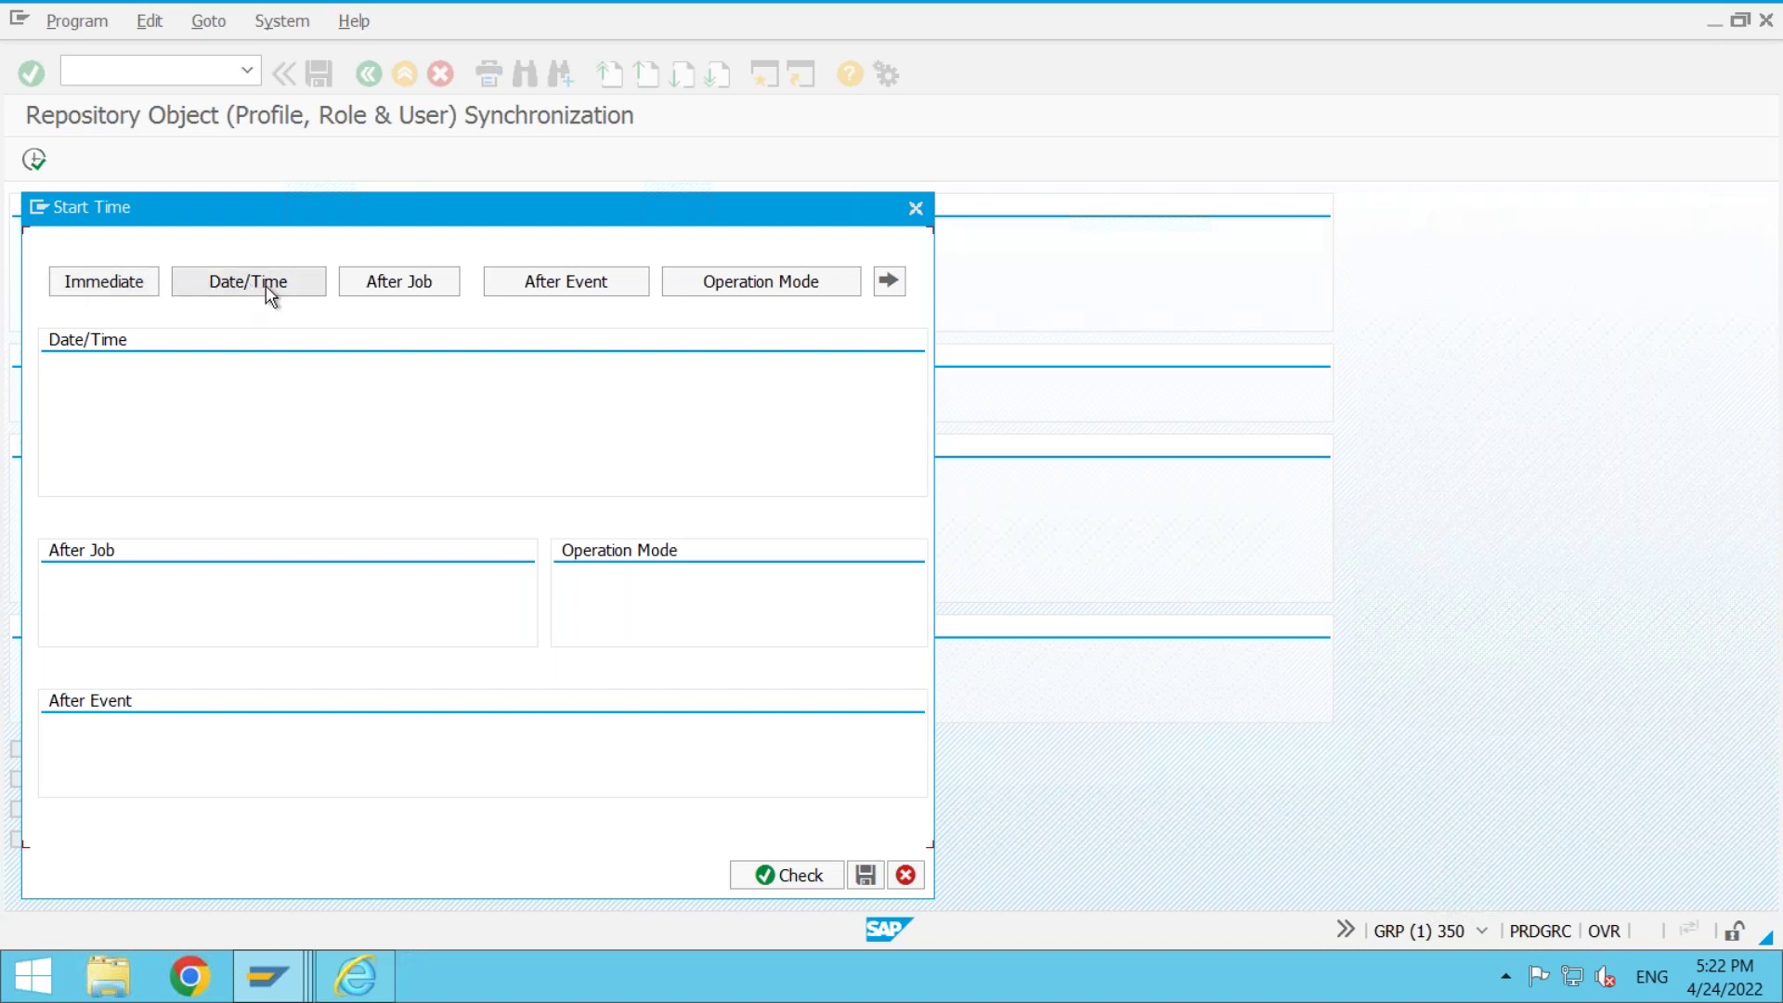
{"action": "left_click", "coordinate": [97, 283]}
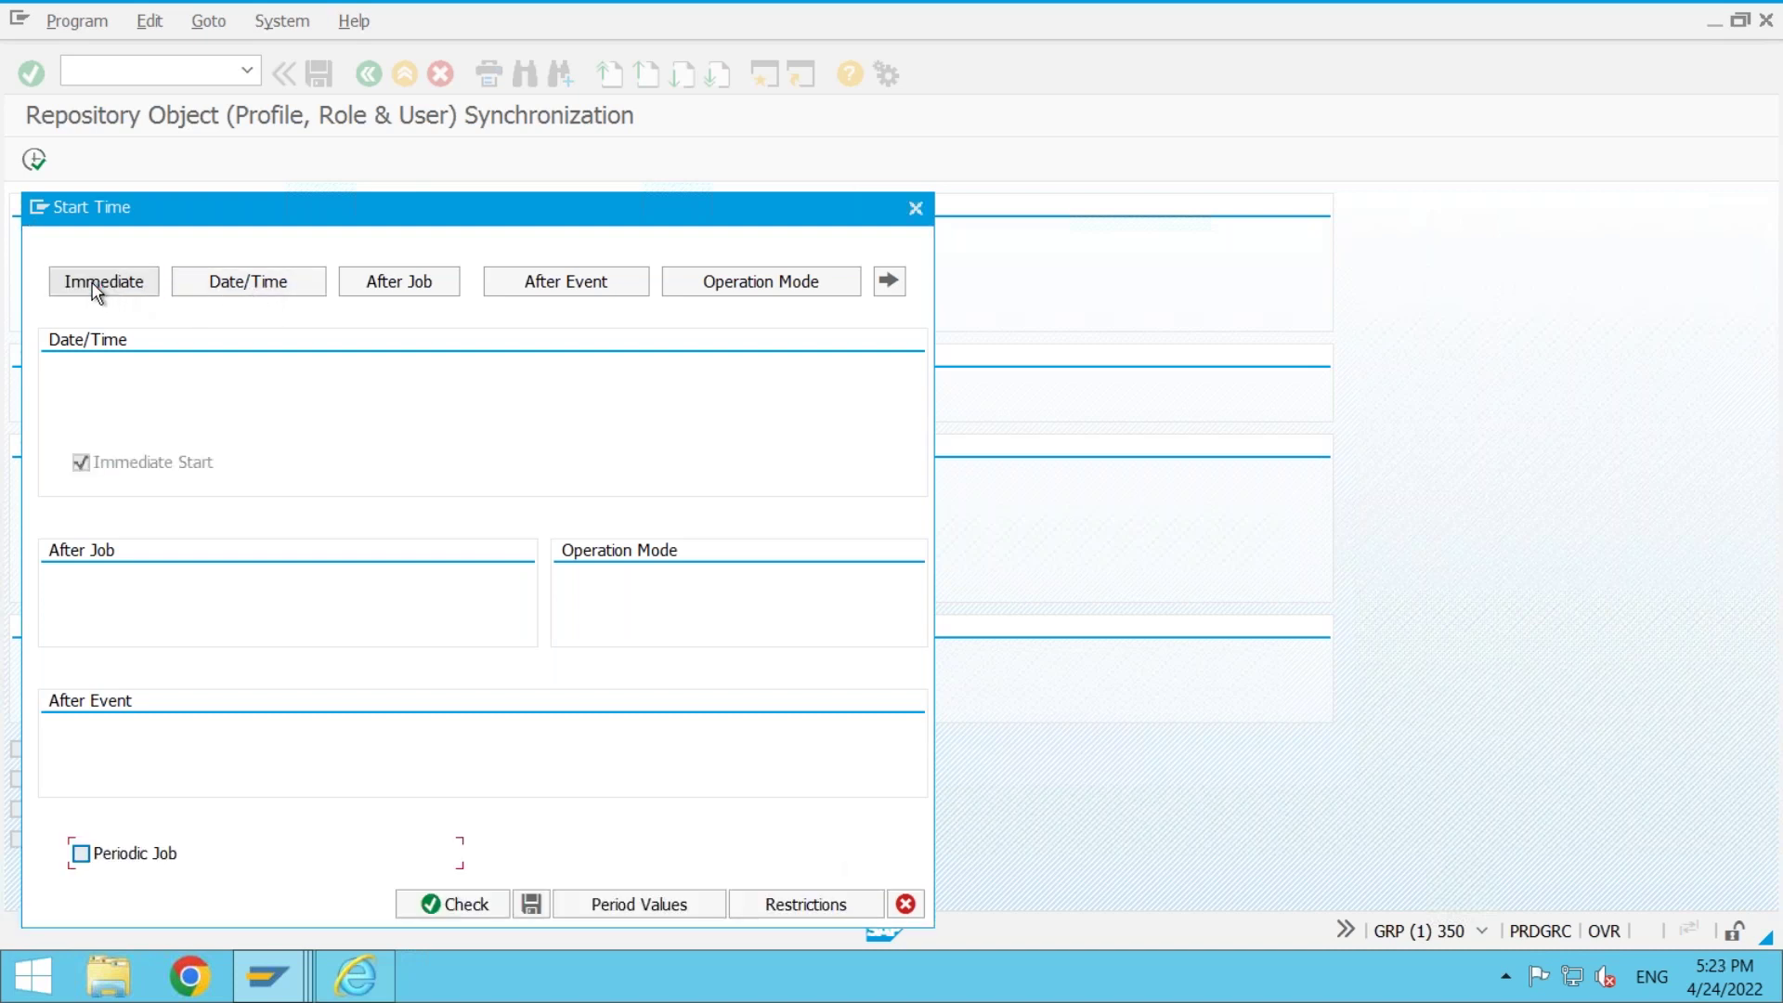
{"action": "left_click", "coordinate": [82, 855]}
{"action": "left_click", "coordinate": [530, 903]}
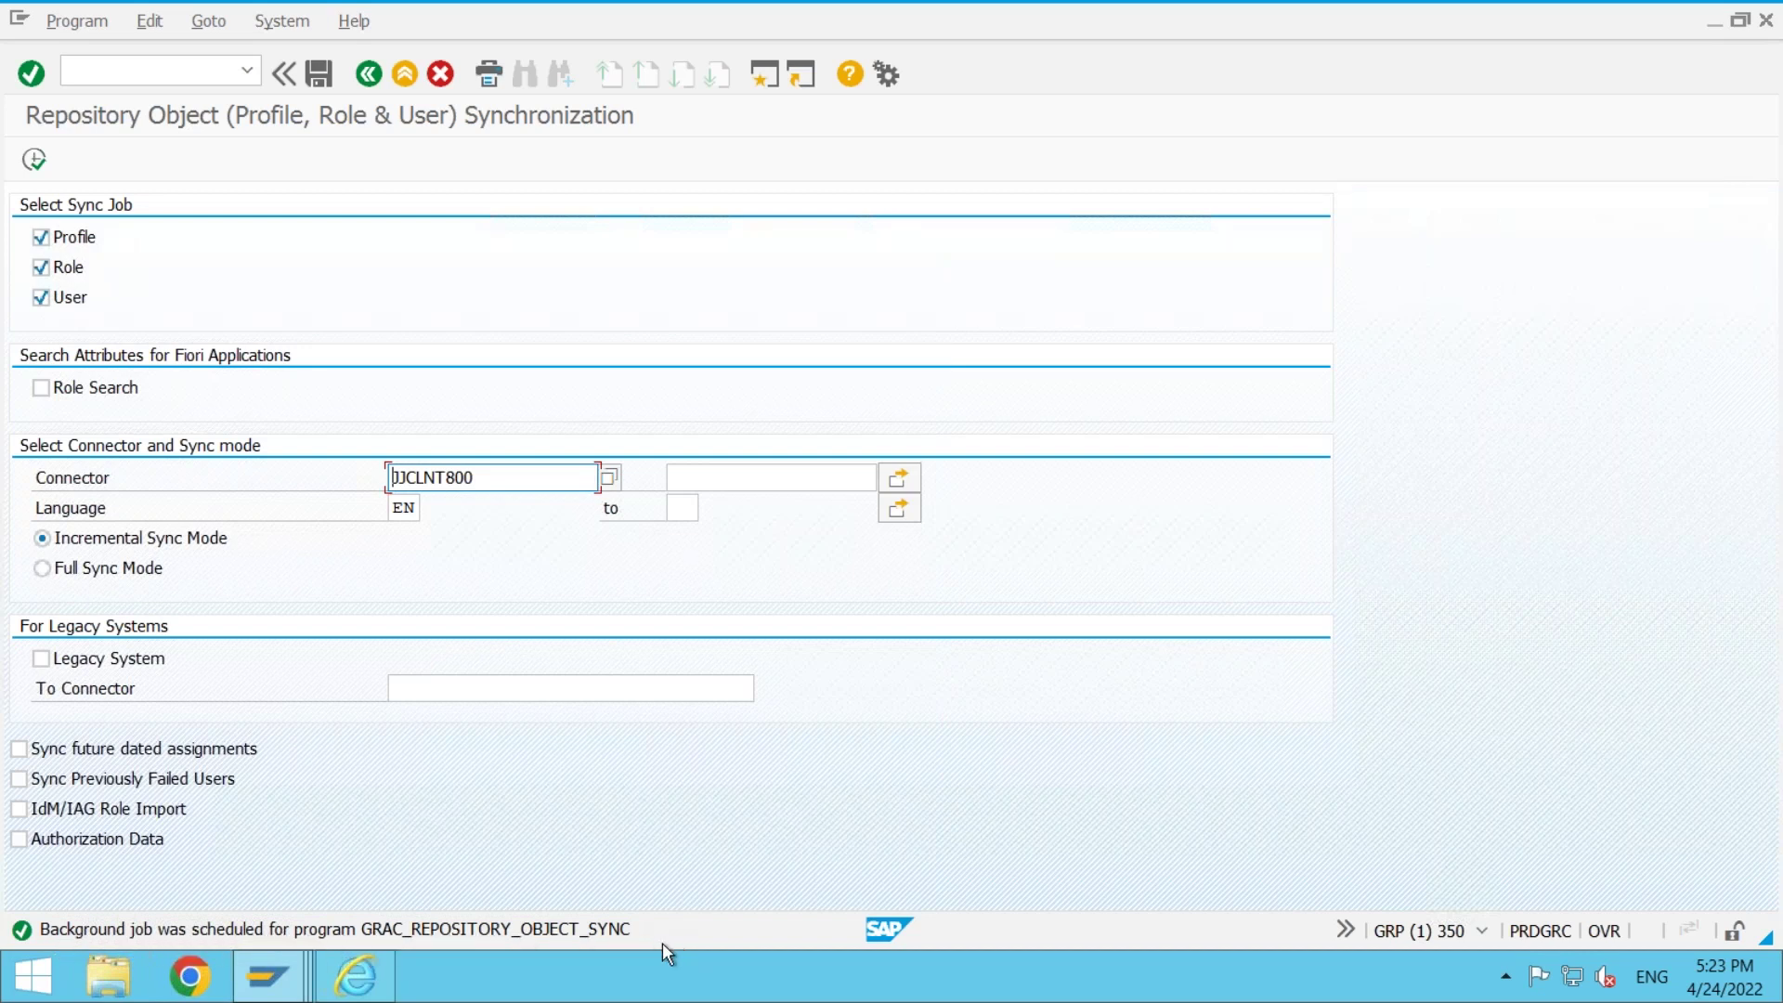
- Run SM37 and list jobs, selecting the GRAC_REPOSITORY_OBJECT_SYNC job
{"action": "left_click", "coordinate": [128, 70]}
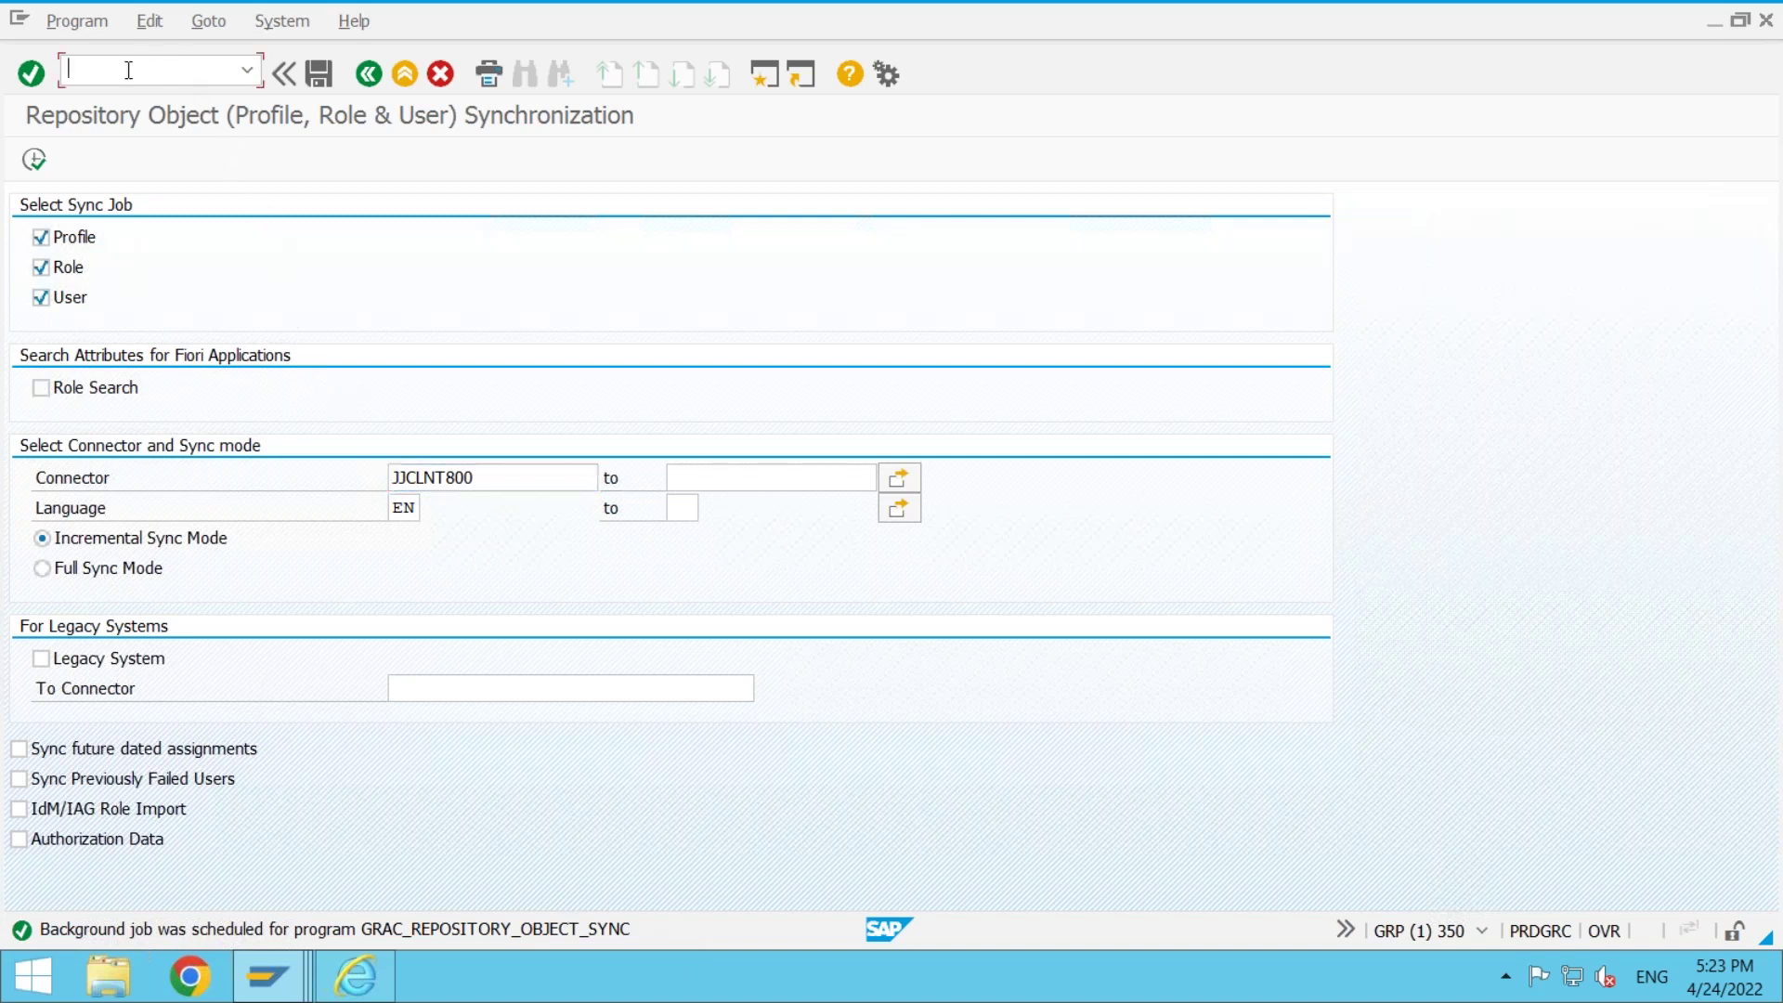
{"action": "type", "text": "/nSM37"}
{"action": "key", "text": "Return"}
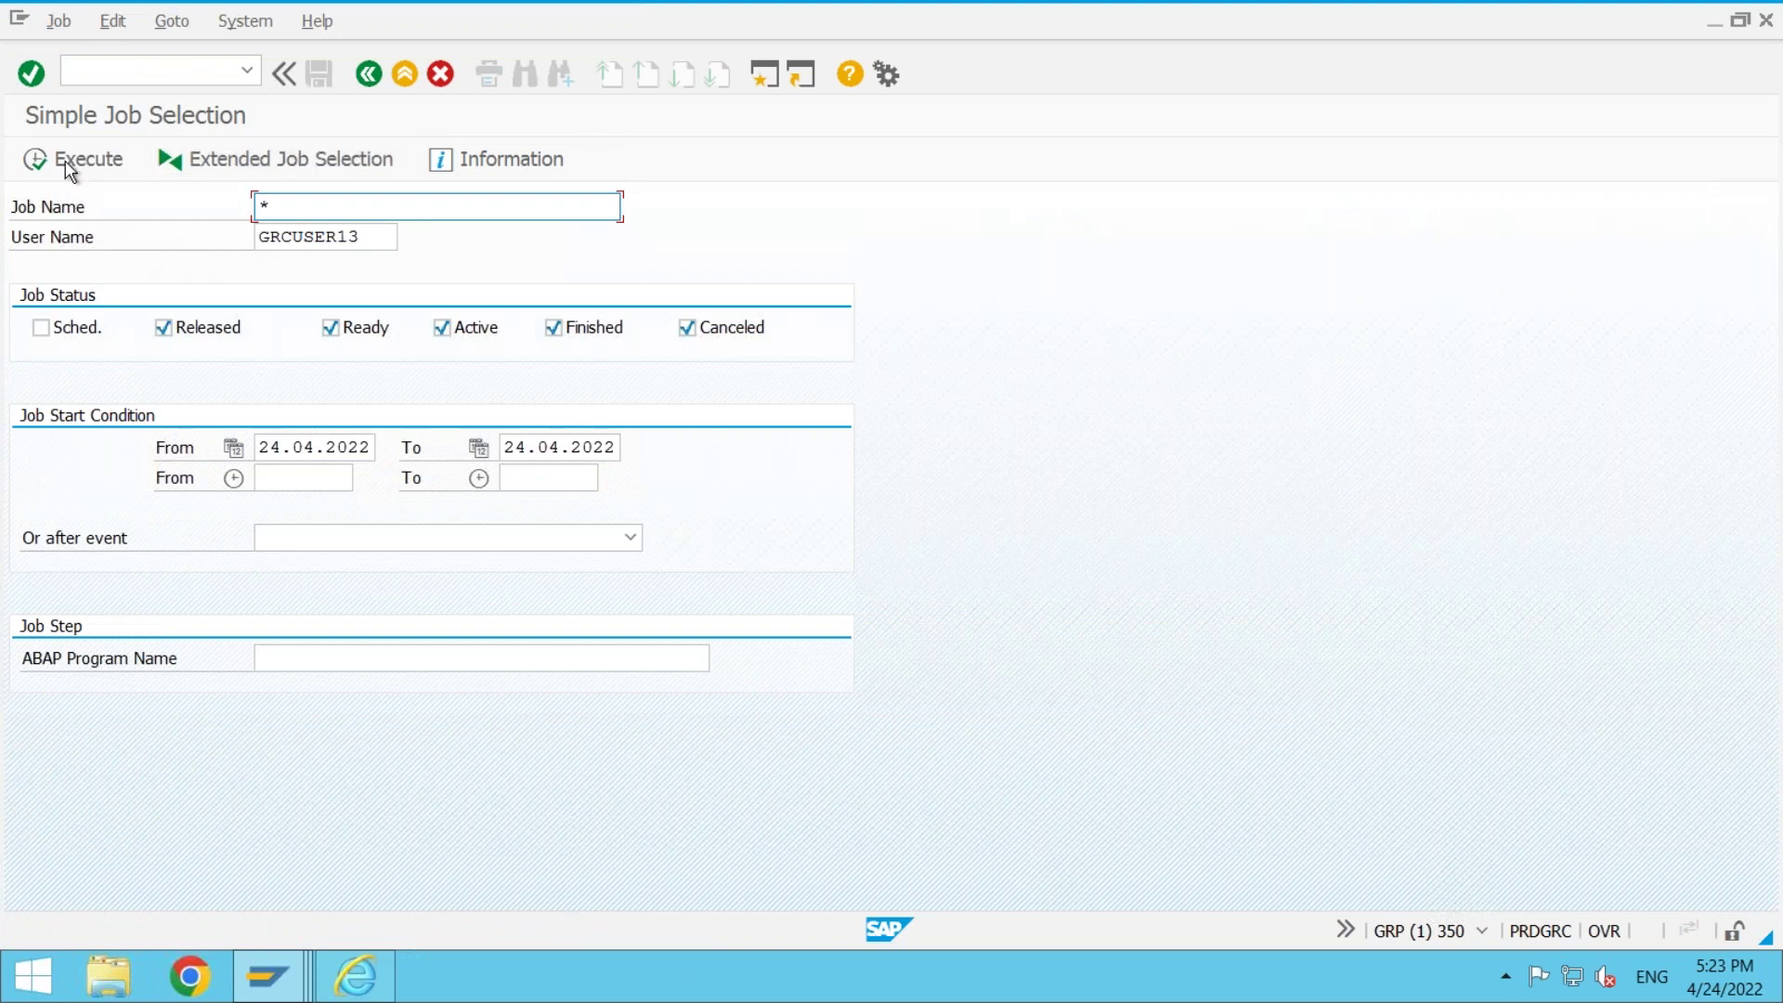
{"action": "left_click", "coordinate": [67, 163]}
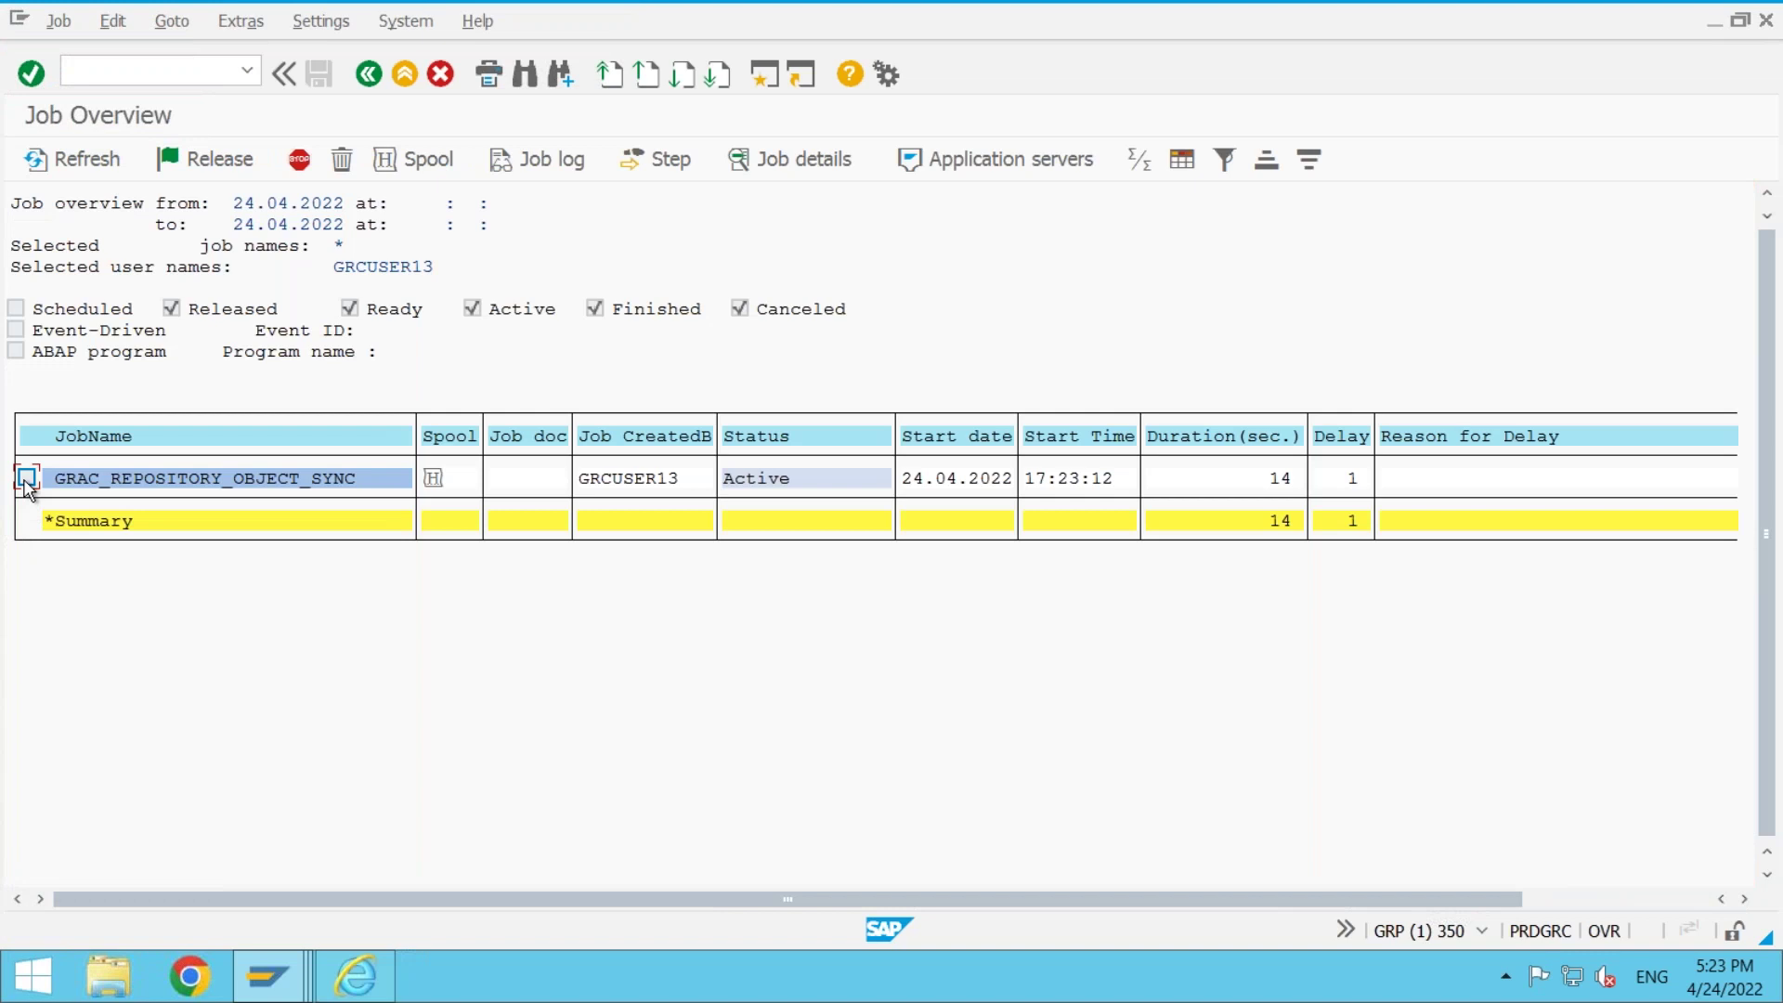
{"action": "left_click", "coordinate": [26, 479]}
- Refresh the job overview repeatedly while the sync job remains Active
{"action": "left_click", "coordinate": [65, 159]}
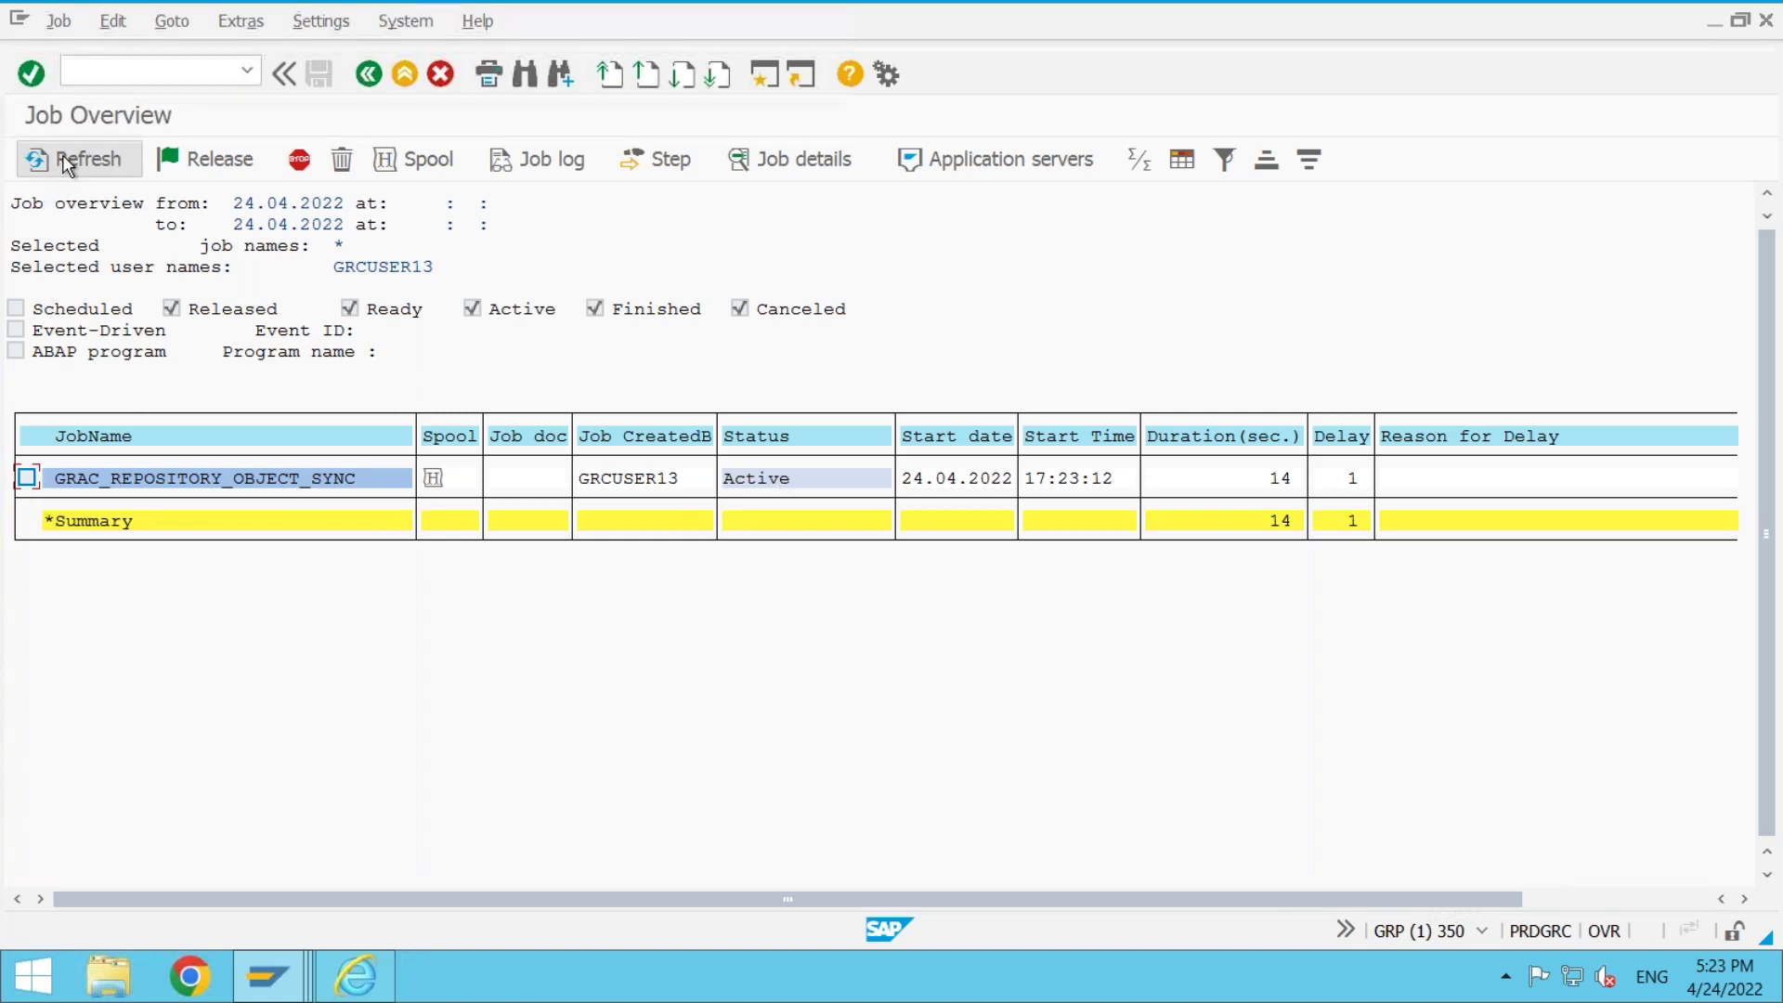
{"action": "left_click", "coordinate": [63, 158]}
{"action": "left_click", "coordinate": [63, 158]}
{"action": "left_click", "coordinate": [63, 159]}
{"action": "left_click", "coordinate": [63, 159]}
{"action": "left_click", "coordinate": [63, 158]}
{"action": "left_click", "coordinate": [63, 159]}
{"action": "left_click", "coordinate": [63, 158]}
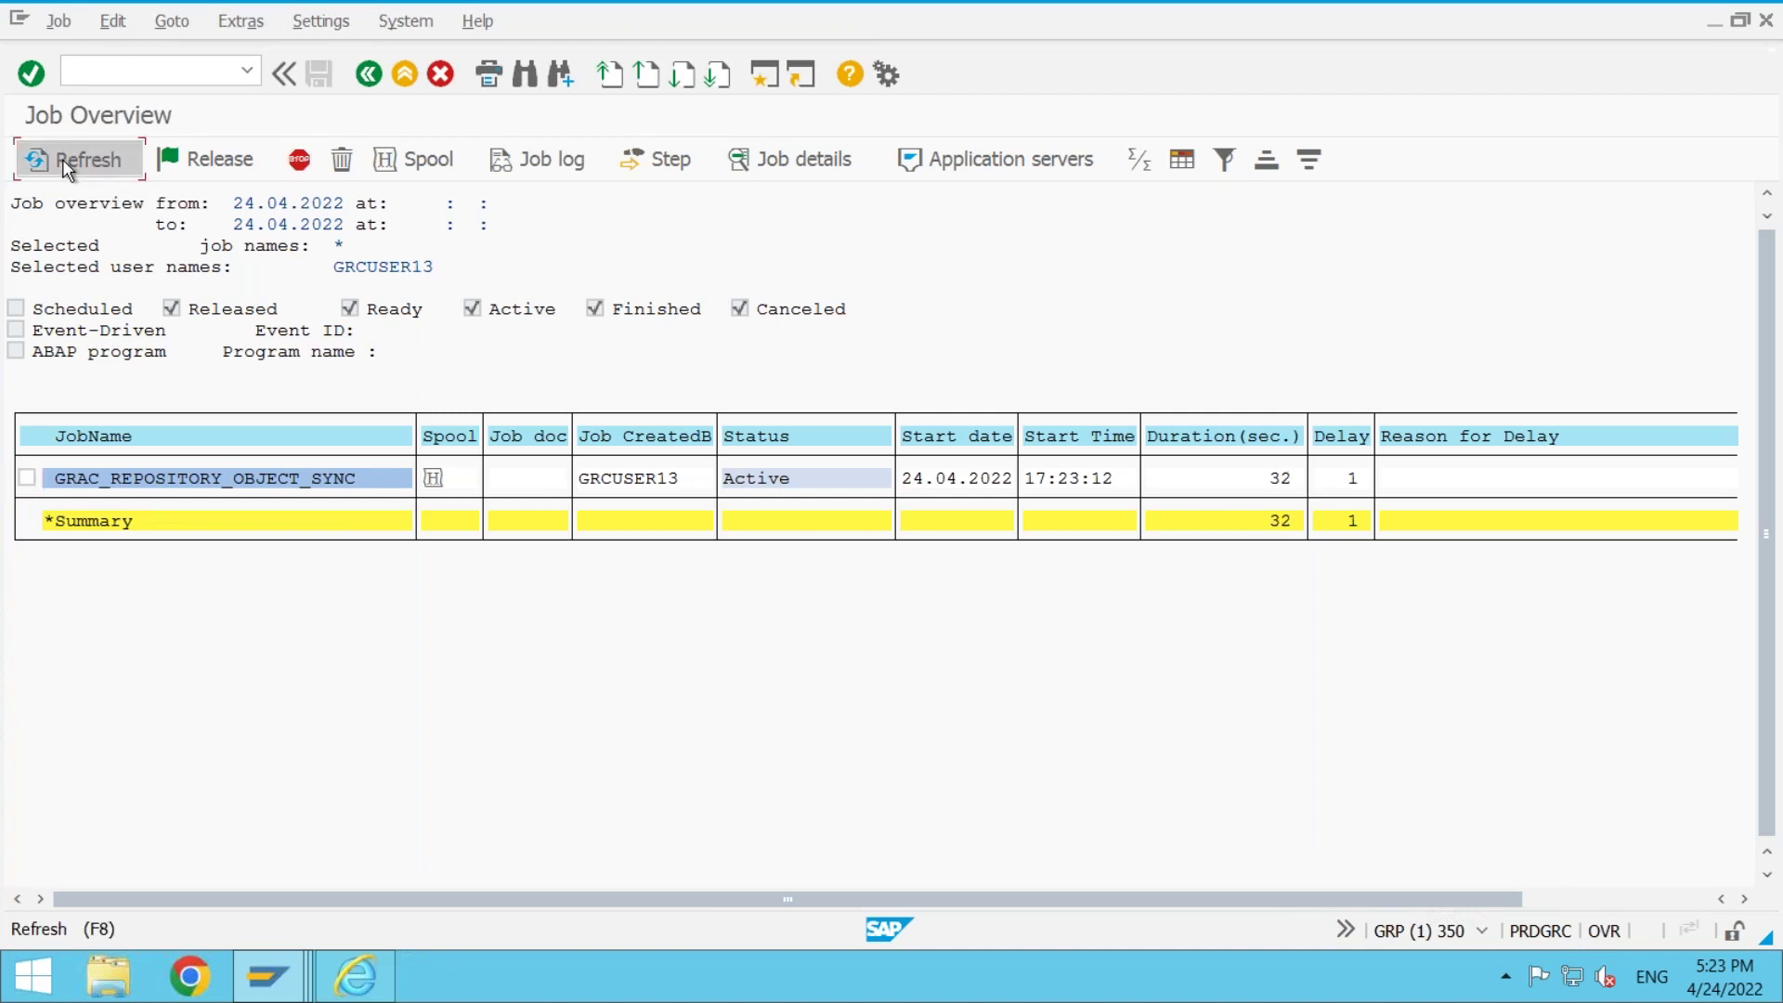
{"action": "left_click", "coordinate": [63, 159]}
{"action": "left_click", "coordinate": [64, 159]}
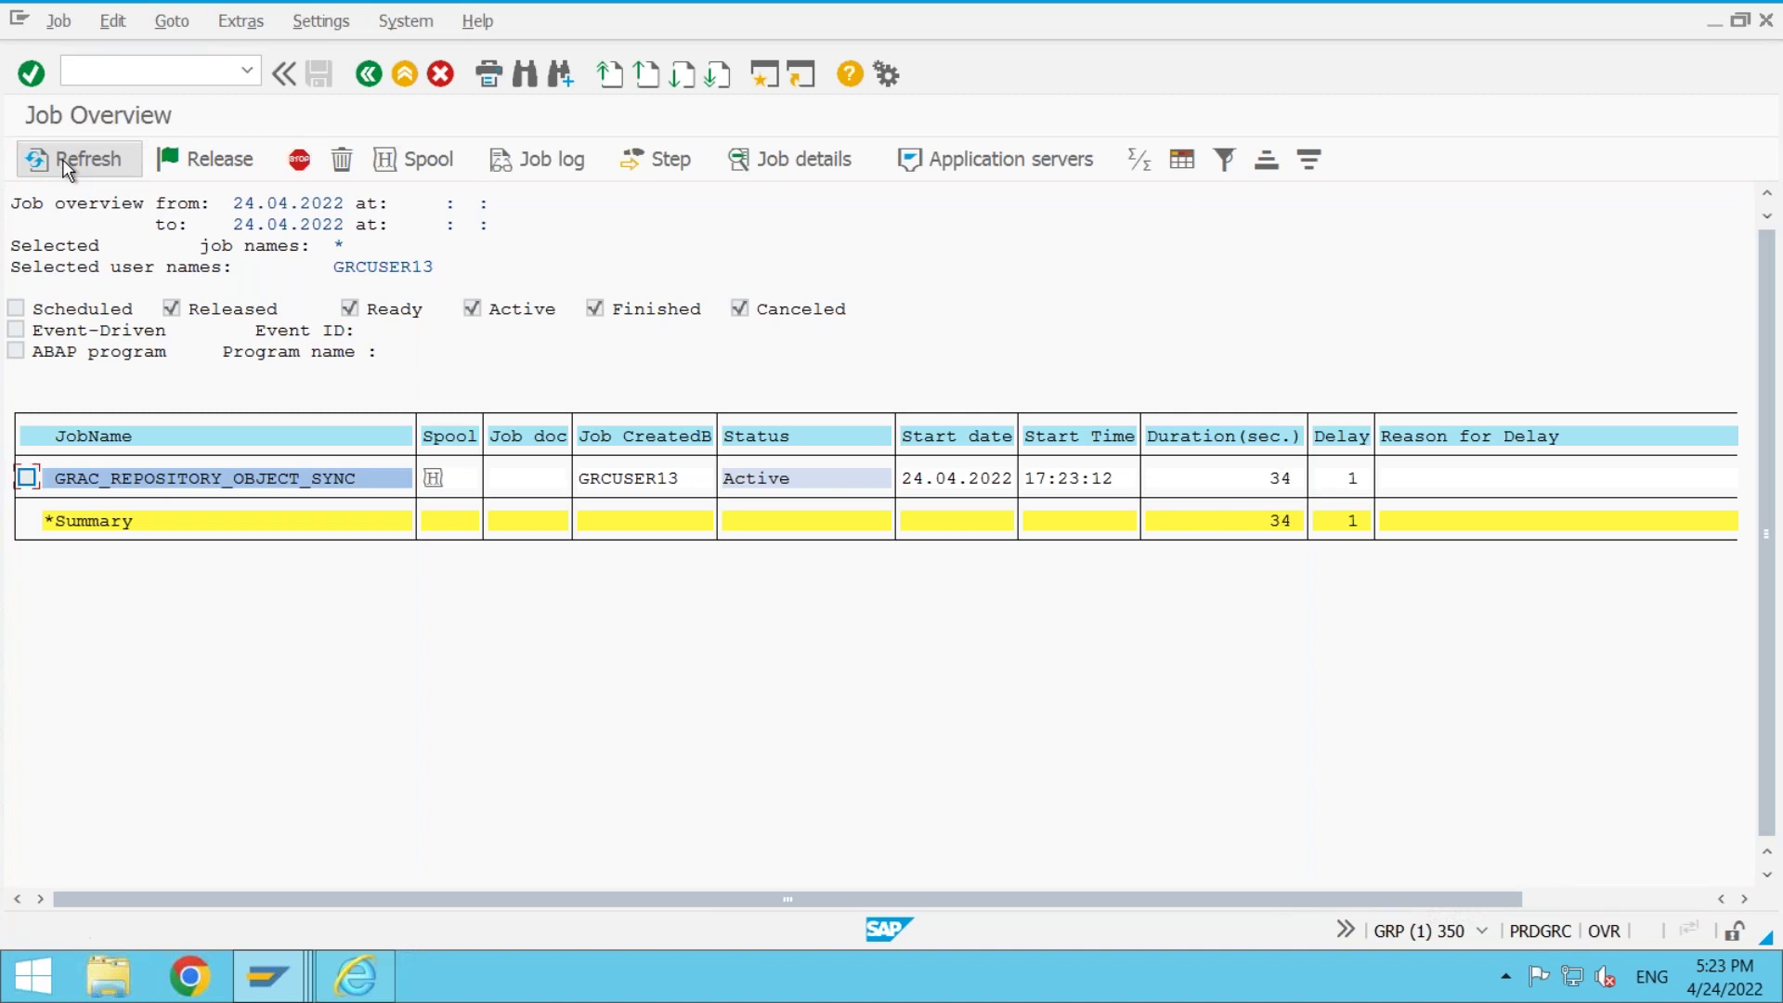
{"action": "left_click", "coordinate": [63, 159]}
{"action": "left_click", "coordinate": [63, 158]}
{"action": "left_click", "coordinate": [63, 159]}
{"action": "left_click", "coordinate": [63, 158]}
{"action": "left_click", "coordinate": [63, 159]}
{"action": "left_click", "coordinate": [63, 159]}
{"action": "left_click", "coordinate": [63, 159]}
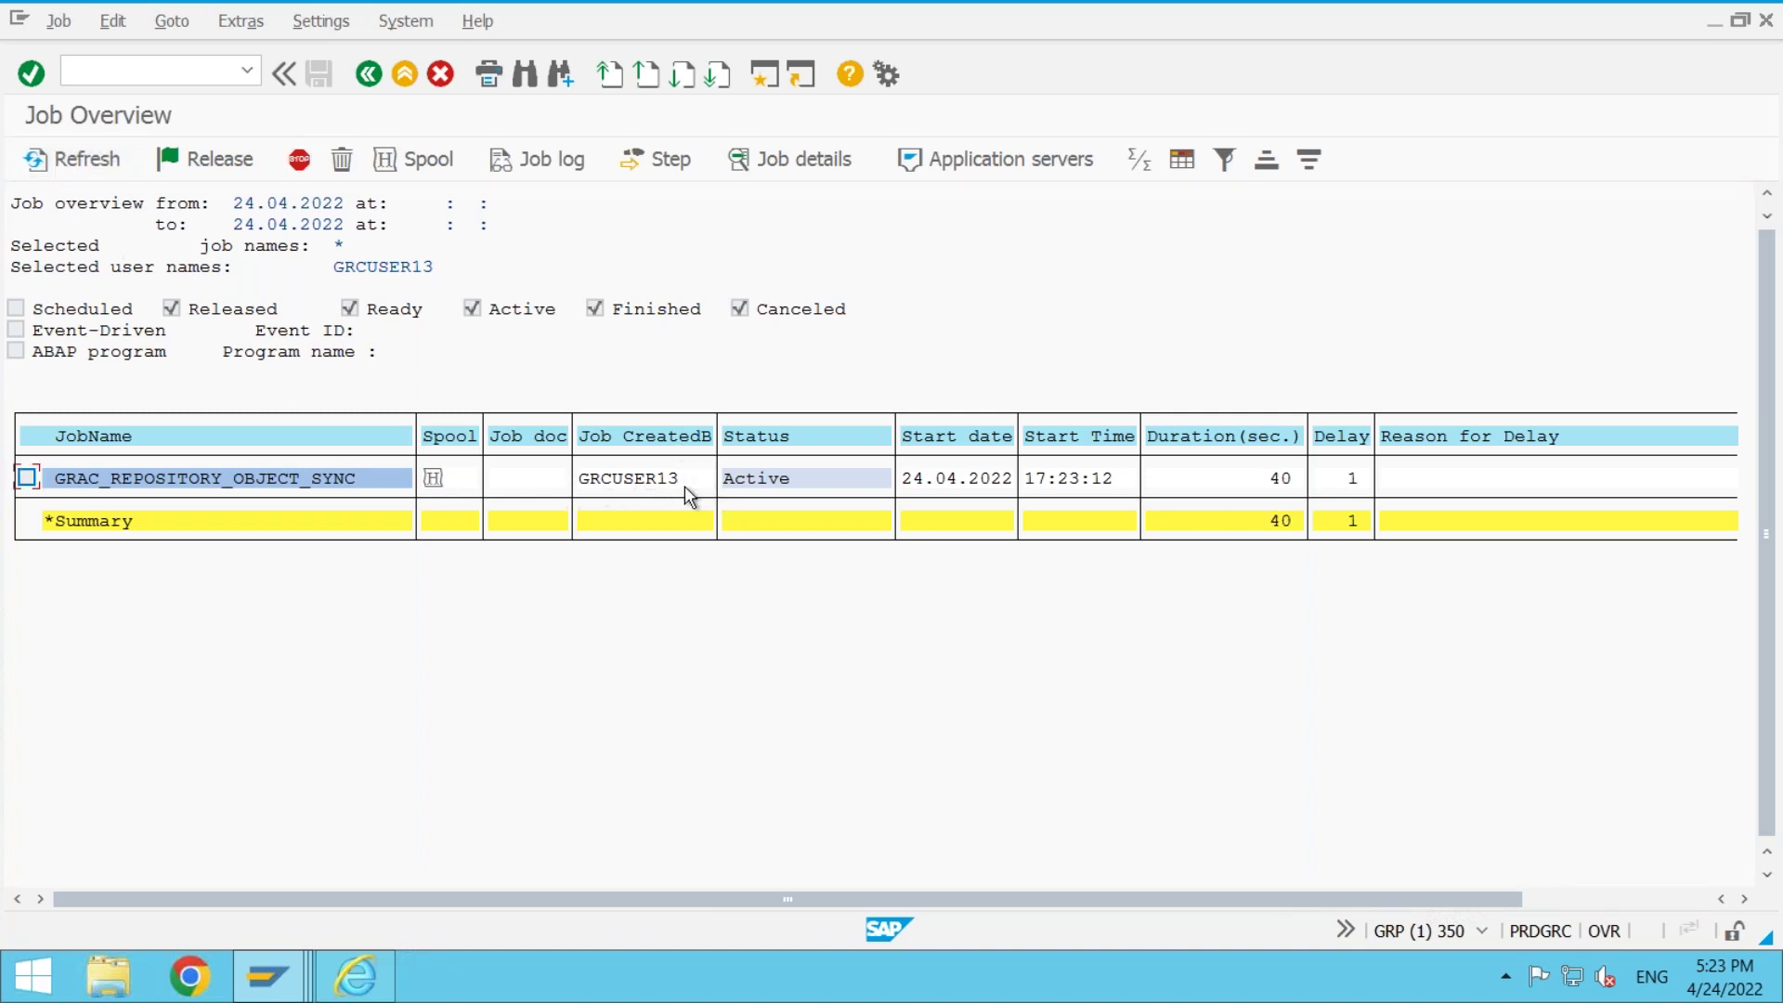
{"action": "left_click", "coordinate": [78, 157]}
{"action": "left_click", "coordinate": [78, 158]}
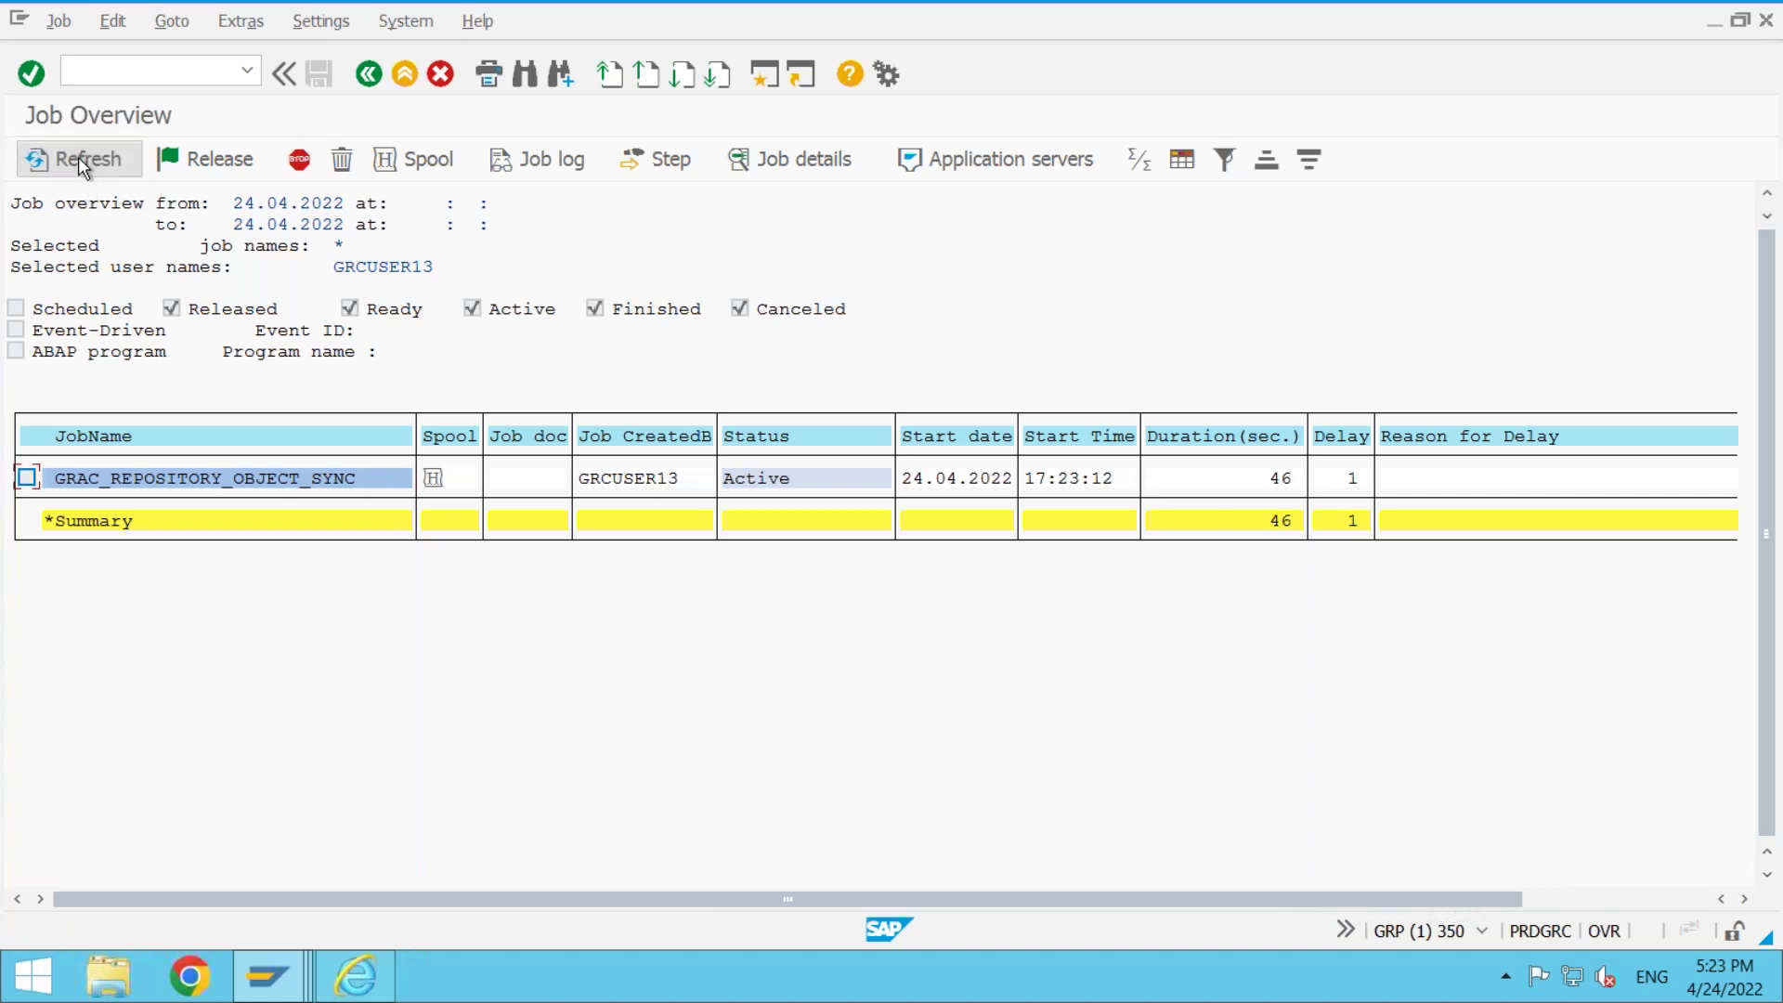
{"action": "left_click", "coordinate": [78, 158]}
{"action": "left_click", "coordinate": [78, 157]}
{"action": "left_click", "coordinate": [78, 158]}
{"action": "left_click", "coordinate": [78, 158]}
{"action": "left_click", "coordinate": [78, 158]}
{"action": "left_click", "coordinate": [78, 158]}
{"action": "left_click", "coordinate": [78, 158]}
{"action": "left_click", "coordinate": [78, 158]}
{"action": "left_click", "coordinate": [78, 157]}
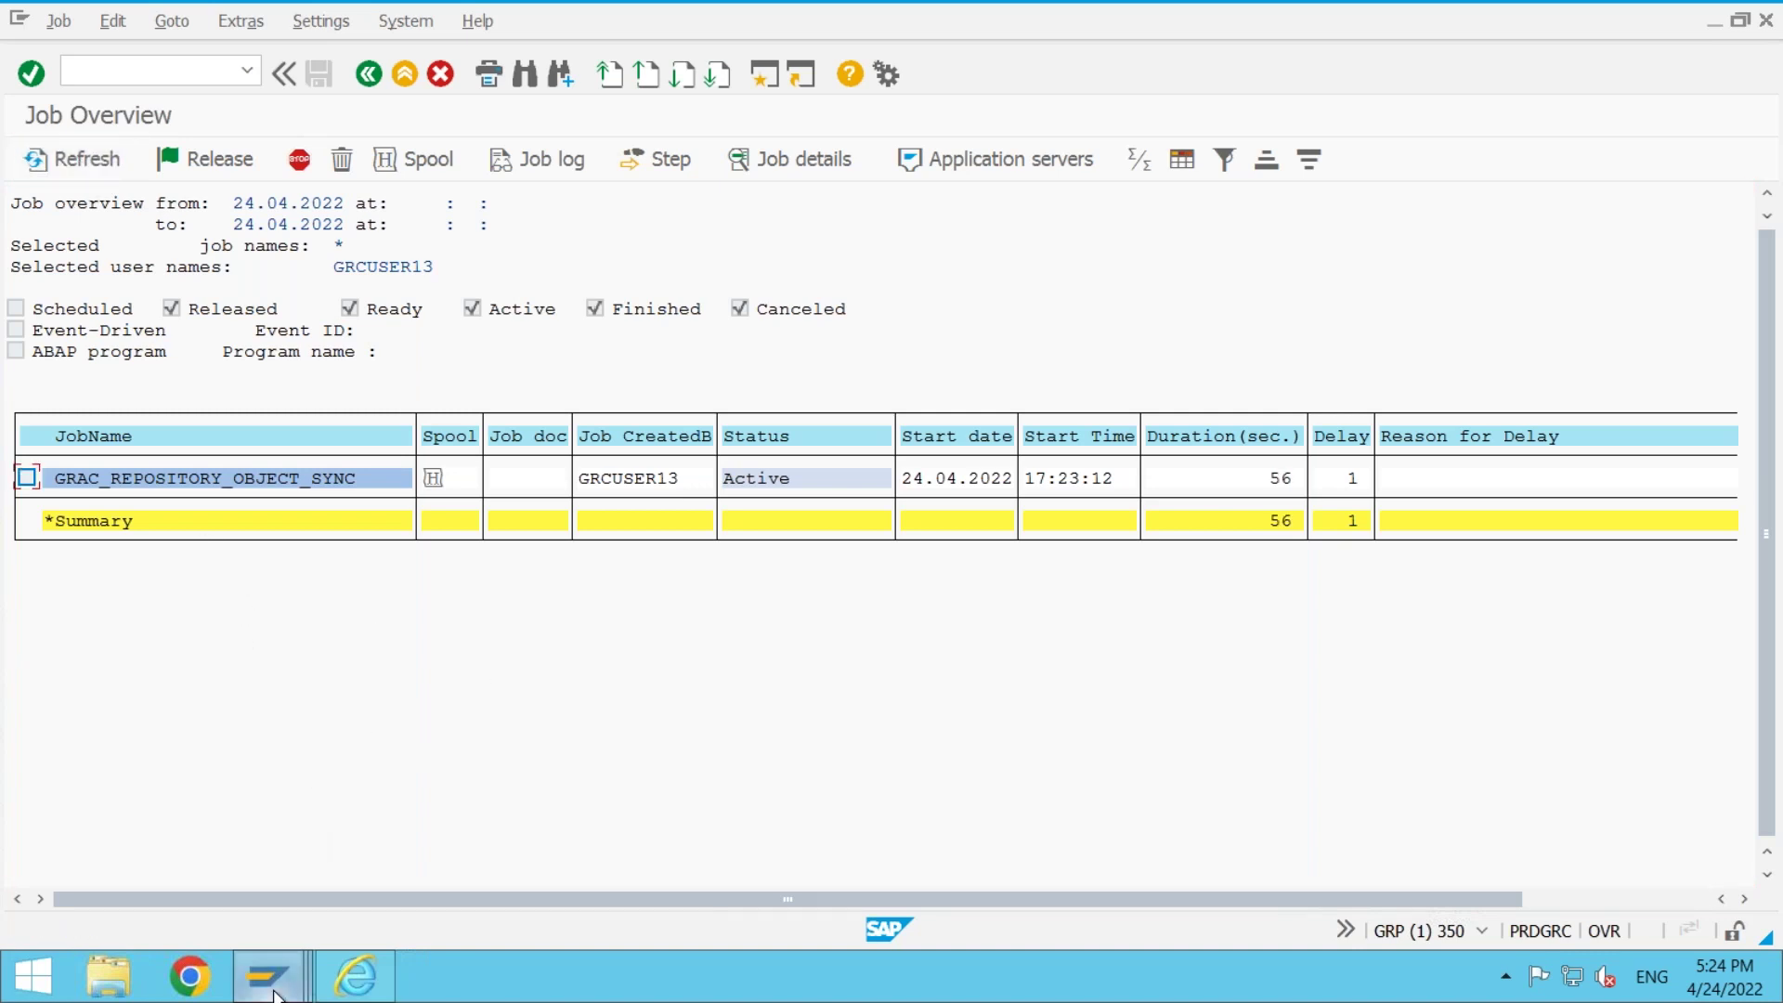
- Bring the Job Overview window back and create a new SAP session
{"action": "mouse_move", "coordinate": [268, 975]}
{"action": "left_click", "coordinate": [426, 815]}
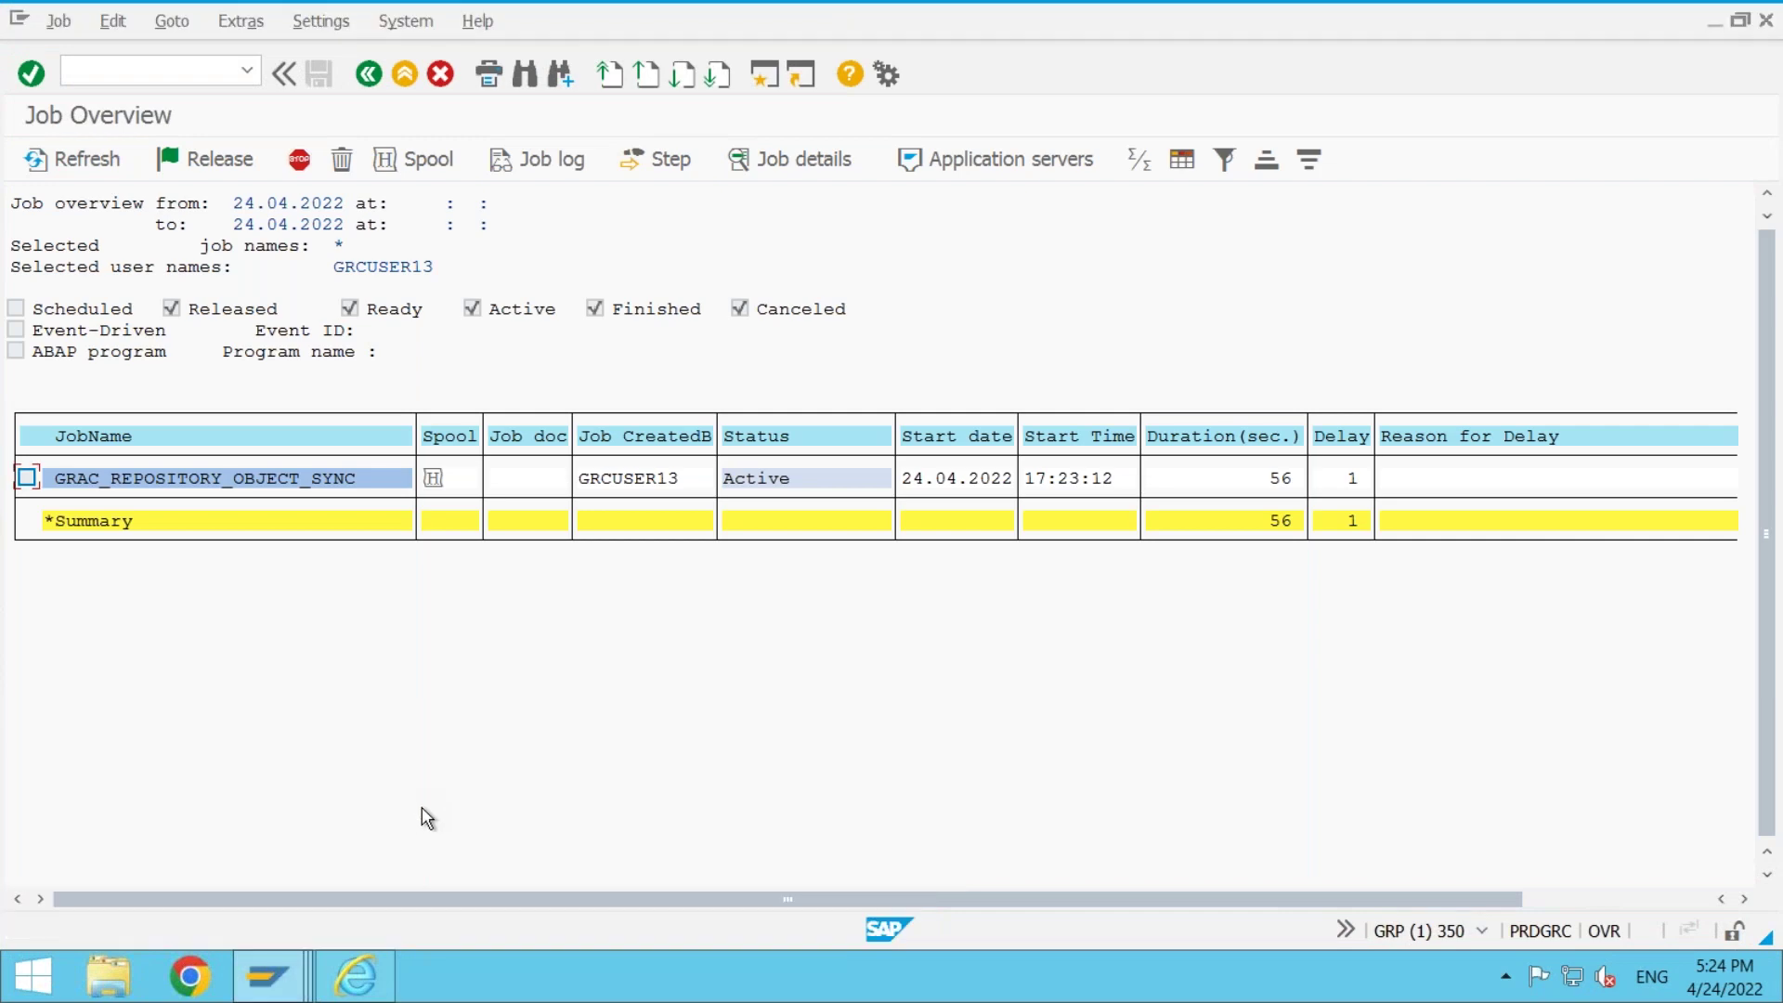
{"action": "left_click", "coordinate": [269, 966]}
{"action": "left_click", "coordinate": [446, 832]}
{"action": "left_click", "coordinate": [762, 74]}
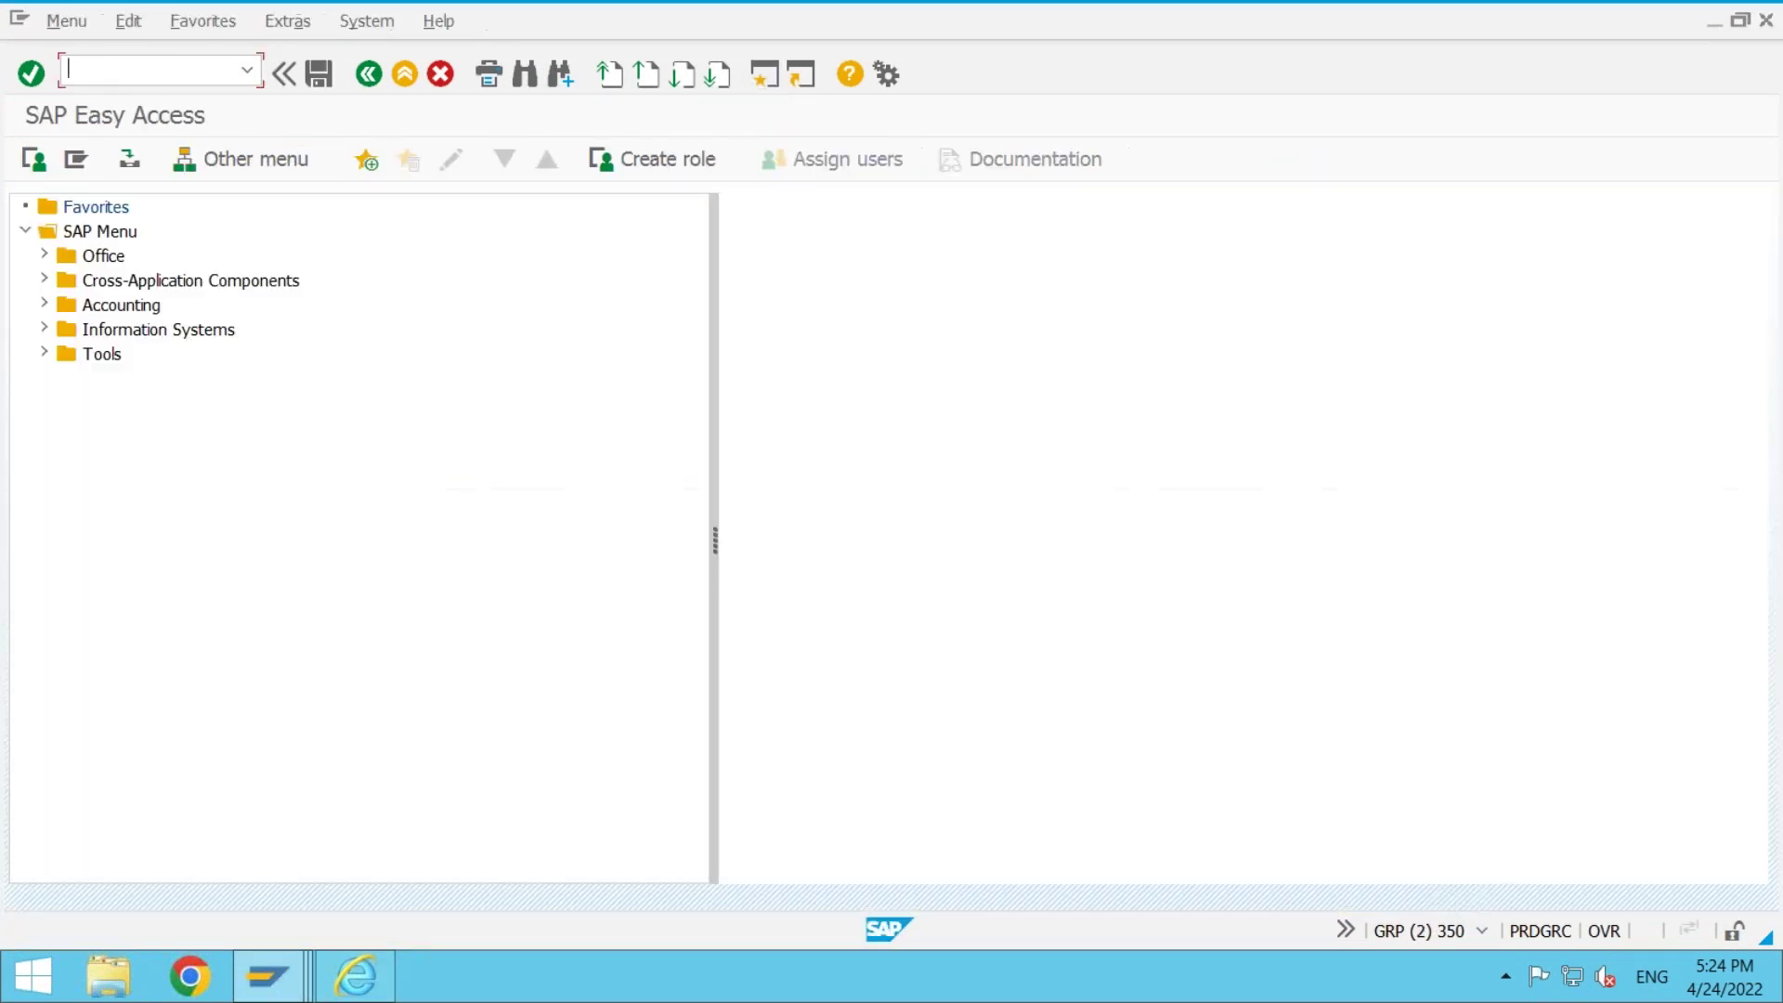
- Query GRACUSERCONN in SE16 for connector JJCLNT800 and user JJ_USER1, finding no entries
{"action": "type", "text": "Se16"}
{"action": "key", "text": "Return"}
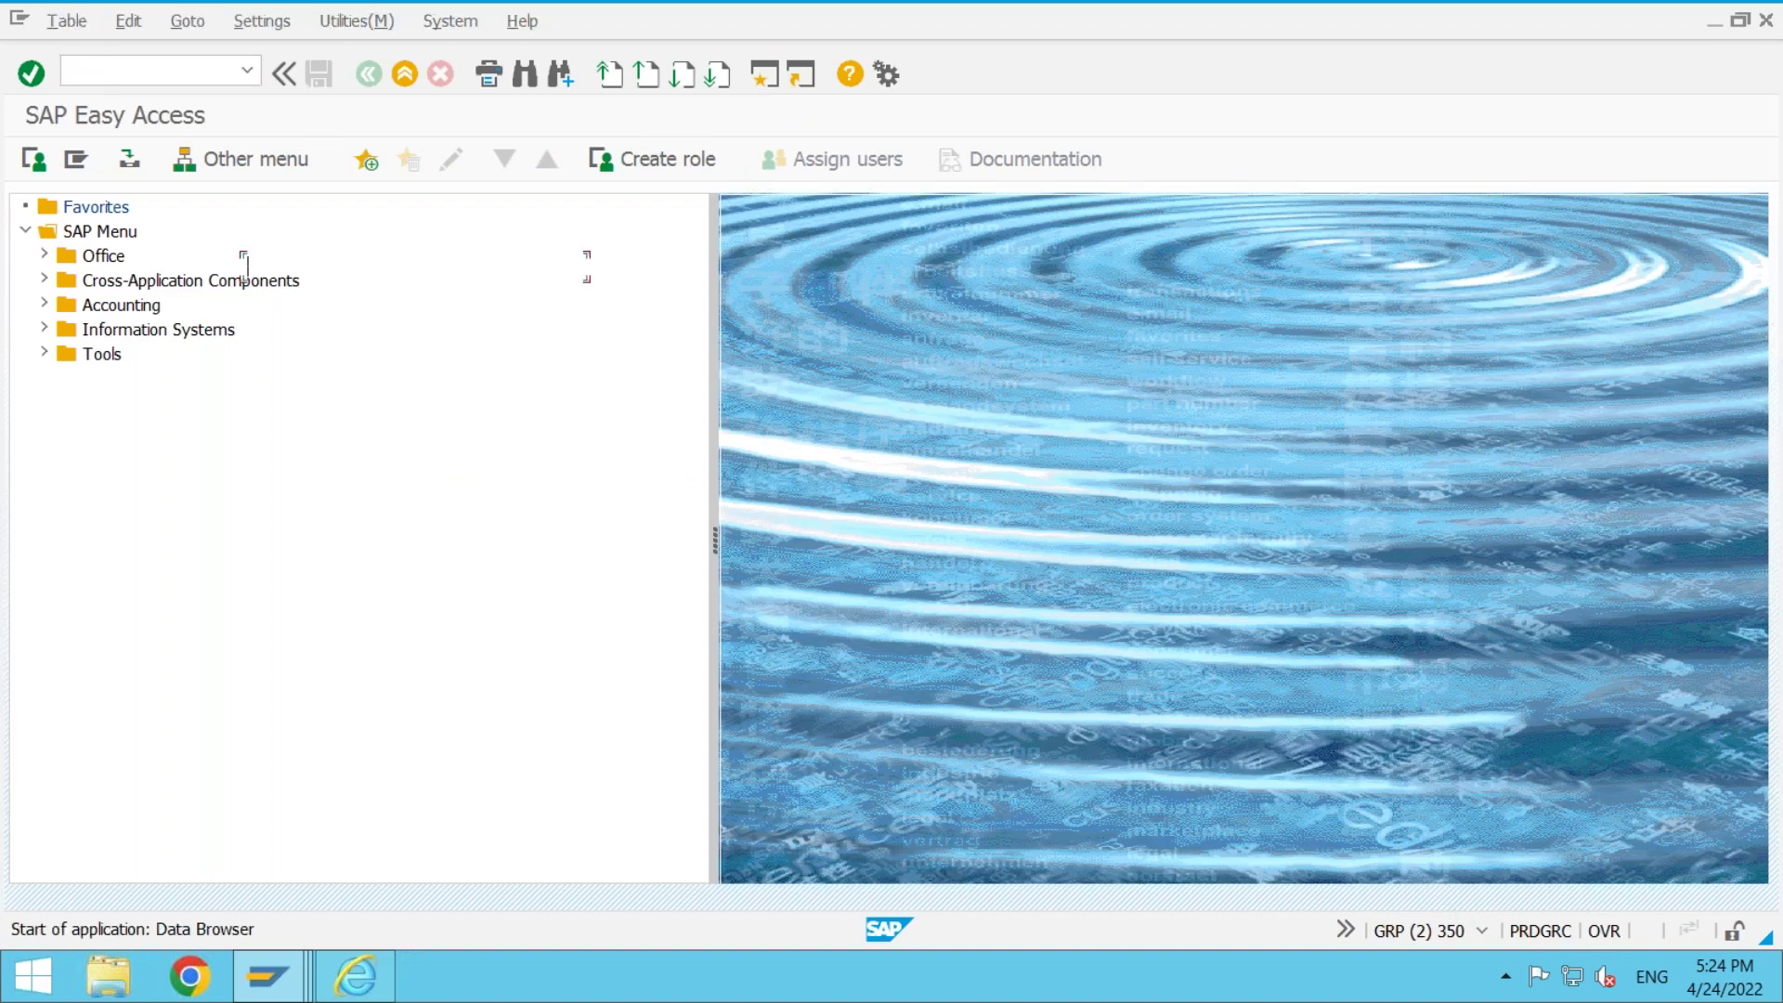
{"action": "left_click_drag", "start_coordinate": [393, 266], "coordinate": [186, 277]}
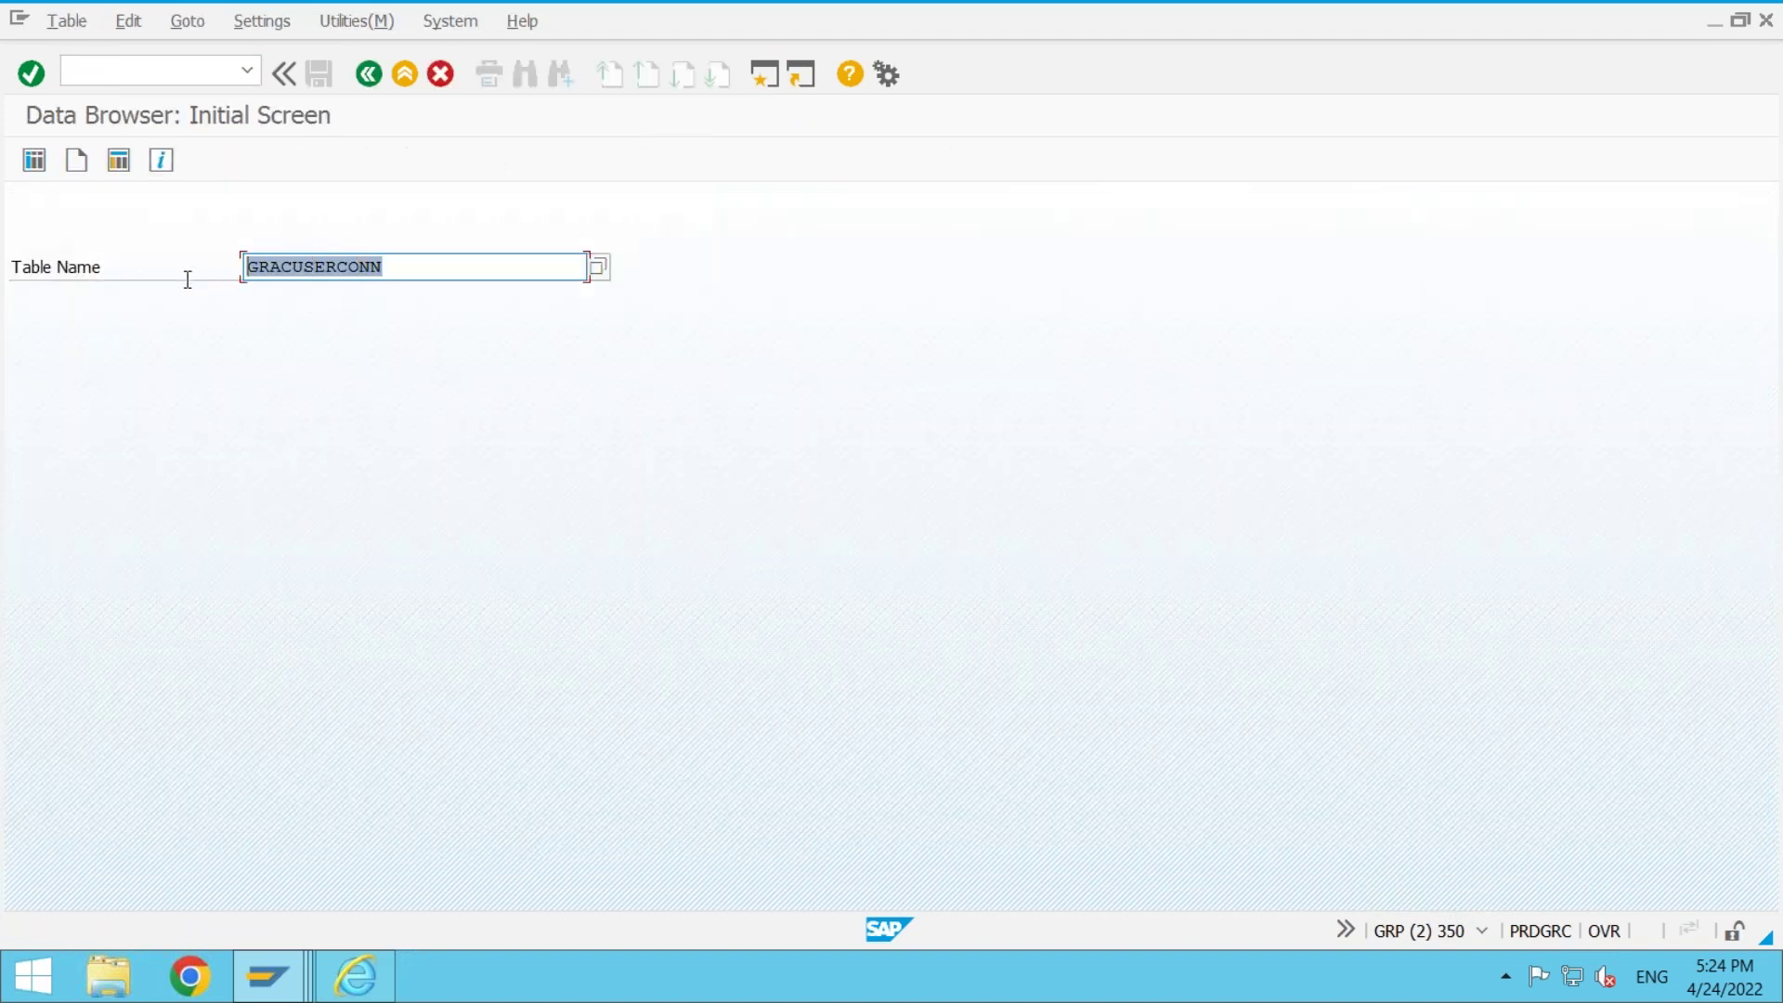
{"action": "left_click", "coordinate": [34, 160]}
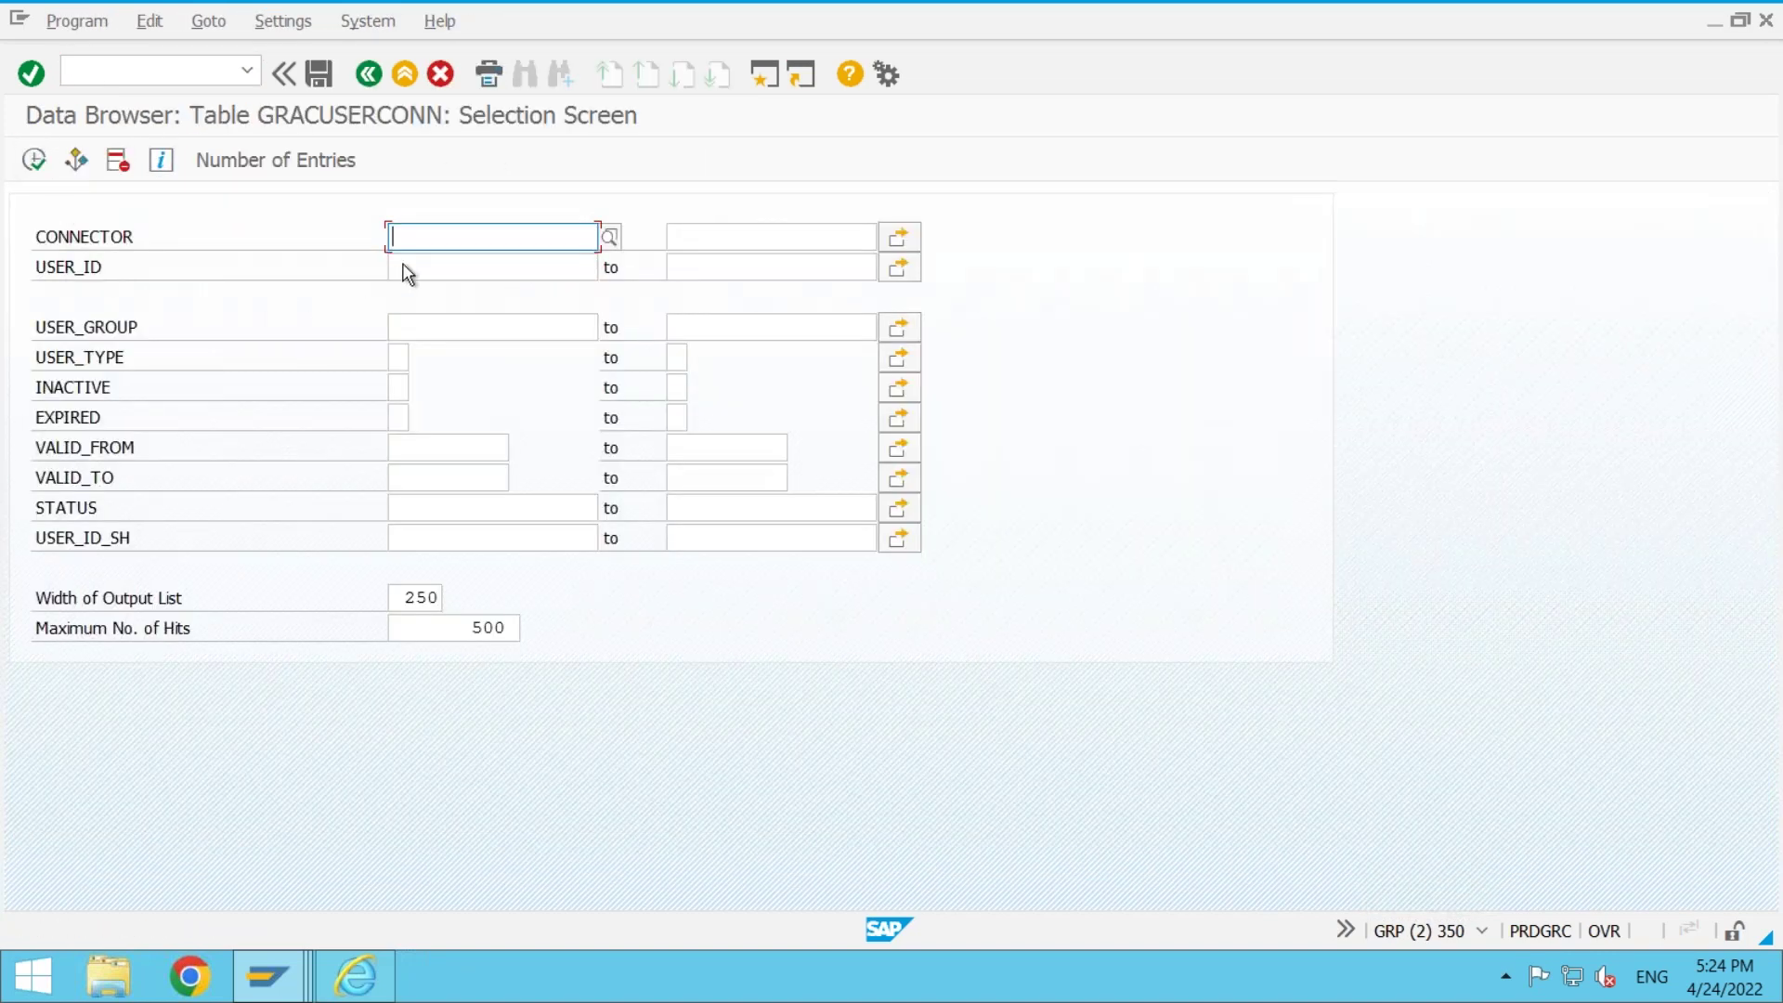
{"action": "left_click", "coordinate": [414, 248]}
{"action": "left_click", "coordinate": [422, 263]}
{"action": "left_click", "coordinate": [415, 267]}
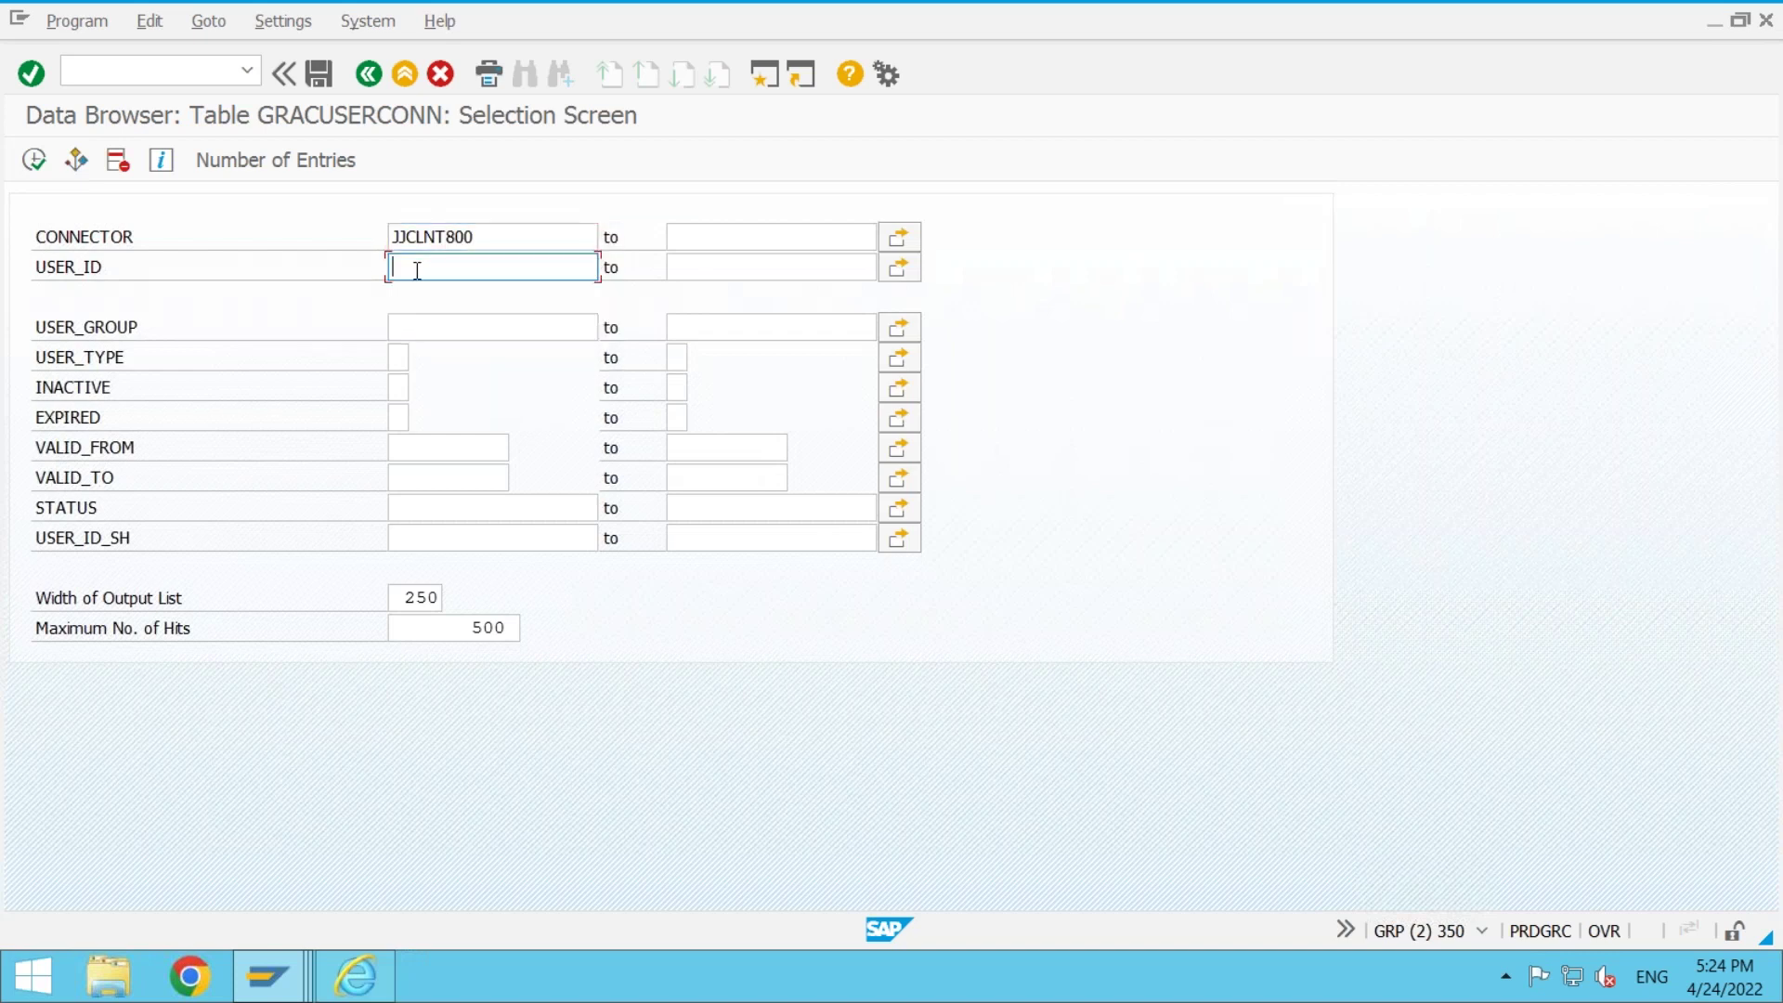
{"action": "left_click", "coordinate": [422, 294]}
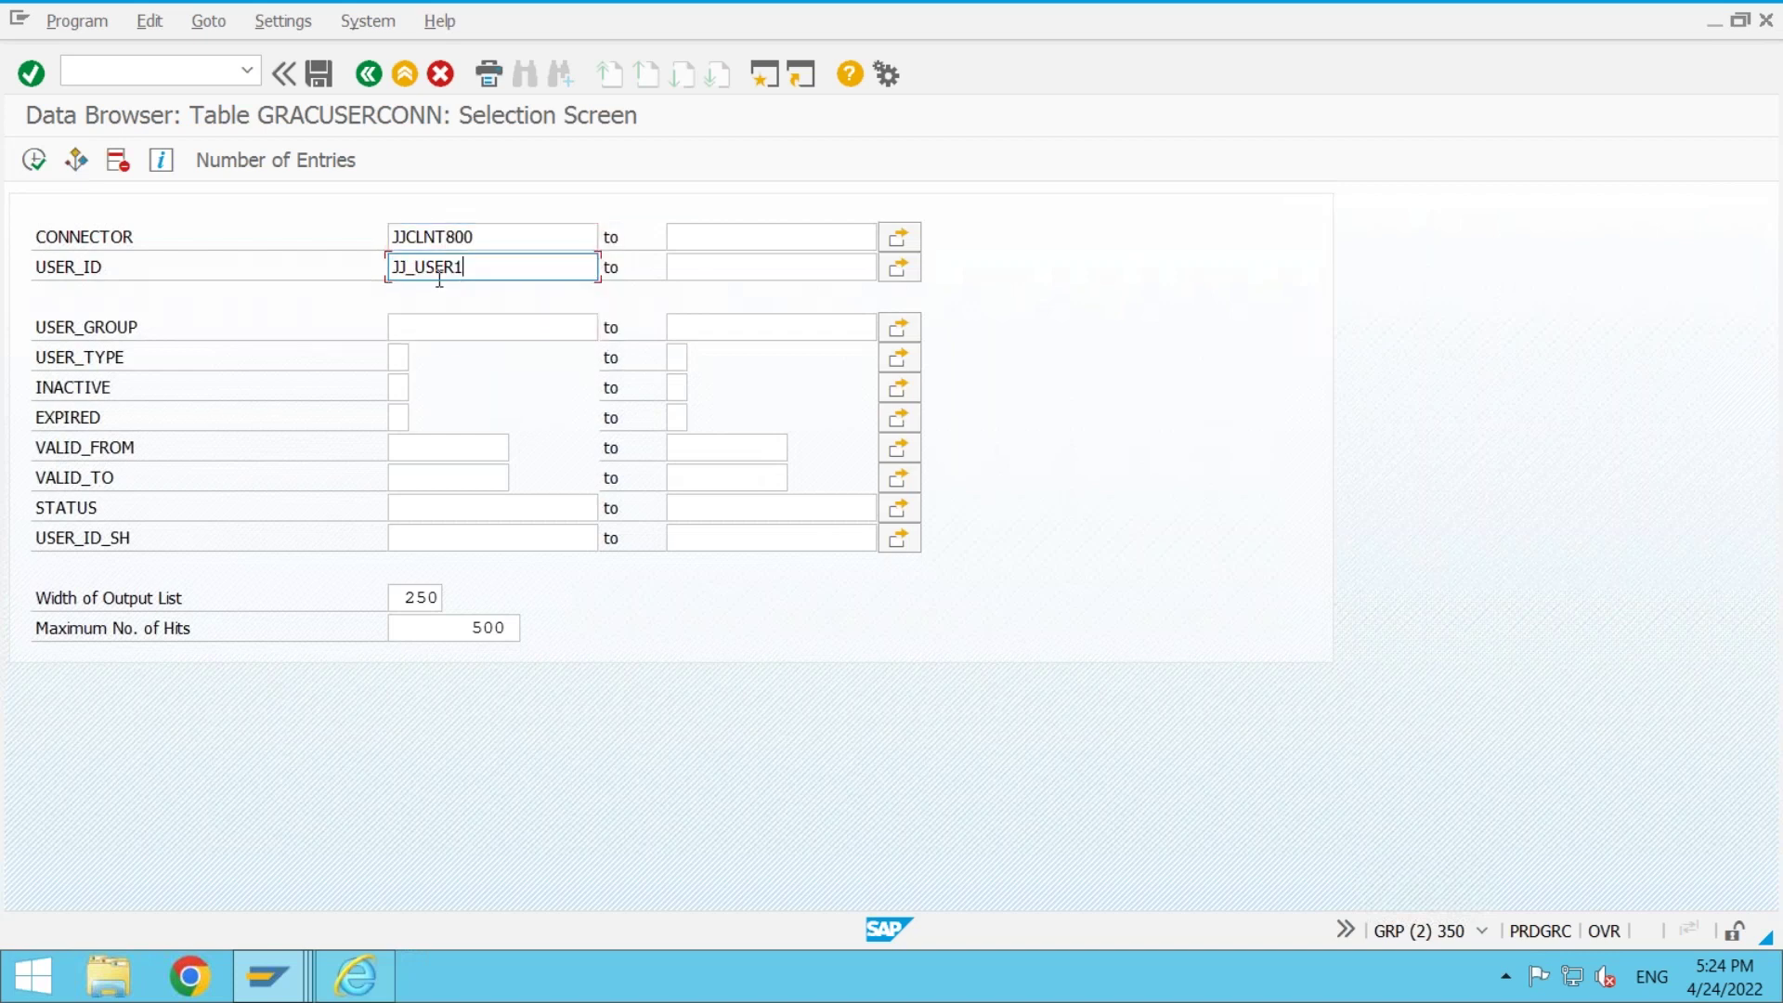
{"action": "left_click", "coordinate": [34, 164]}
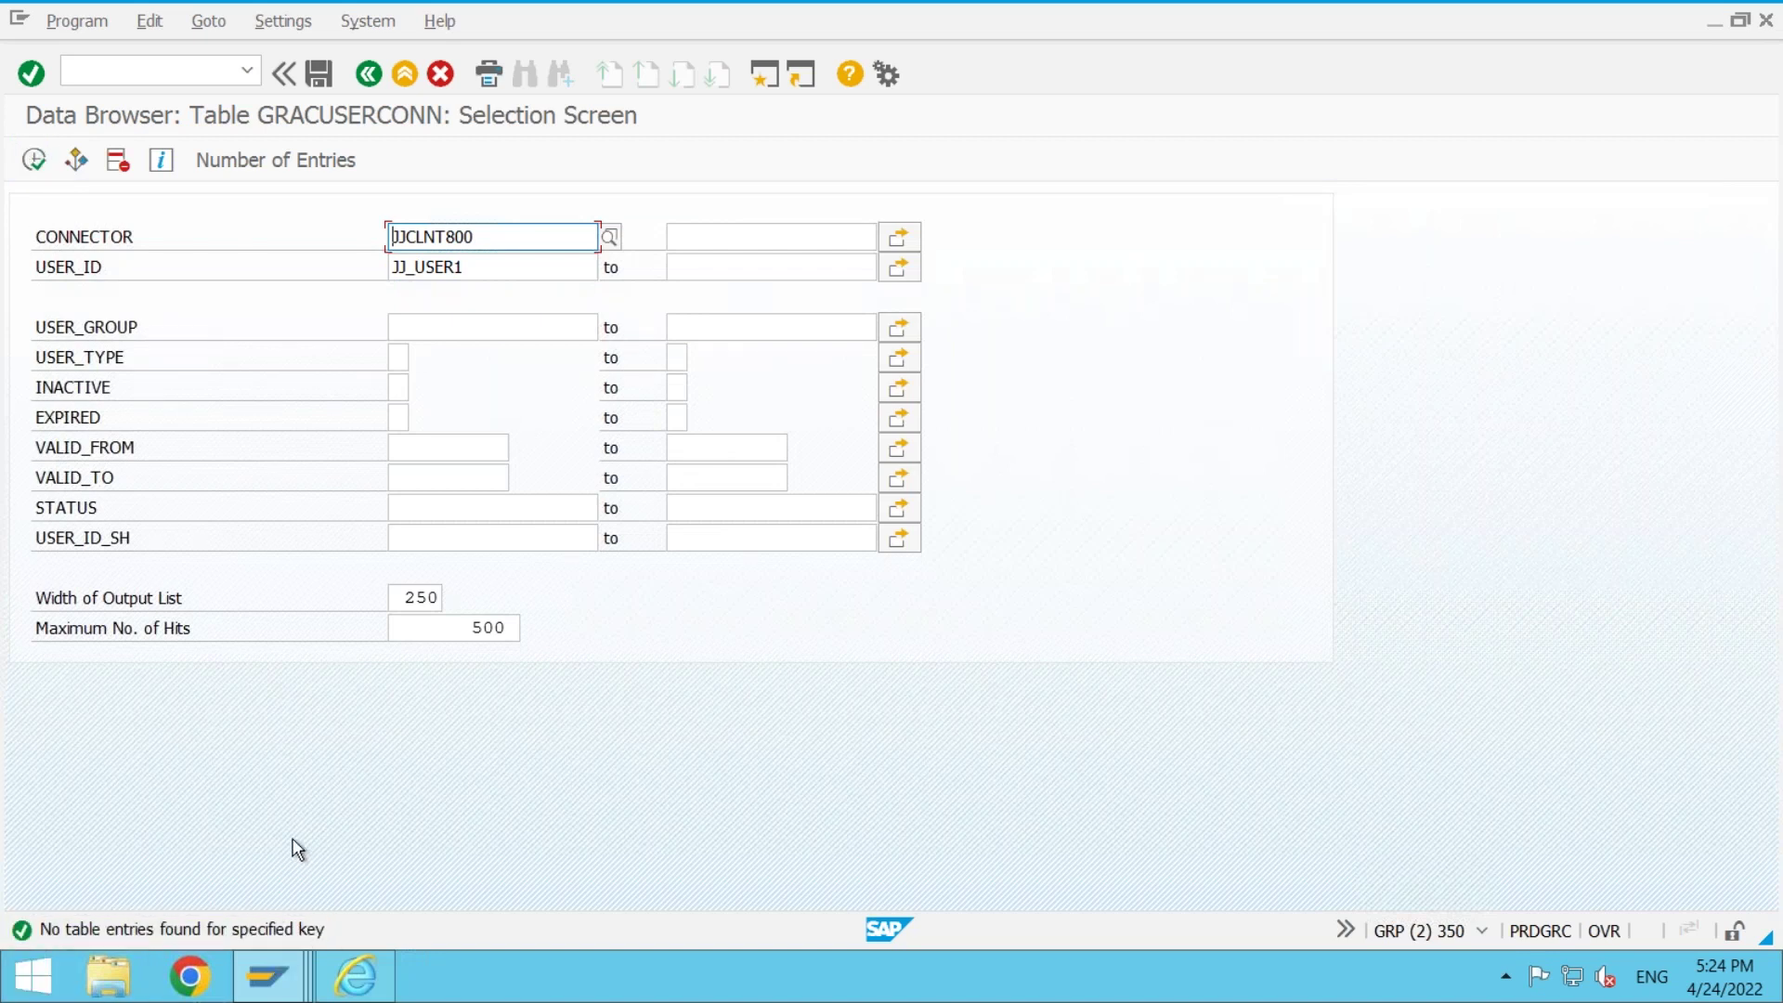
- Switch back to the SM37 Job Overview window
{"action": "left_click", "coordinate": [342, 992]}
{"action": "left_click", "coordinate": [370, 992]}
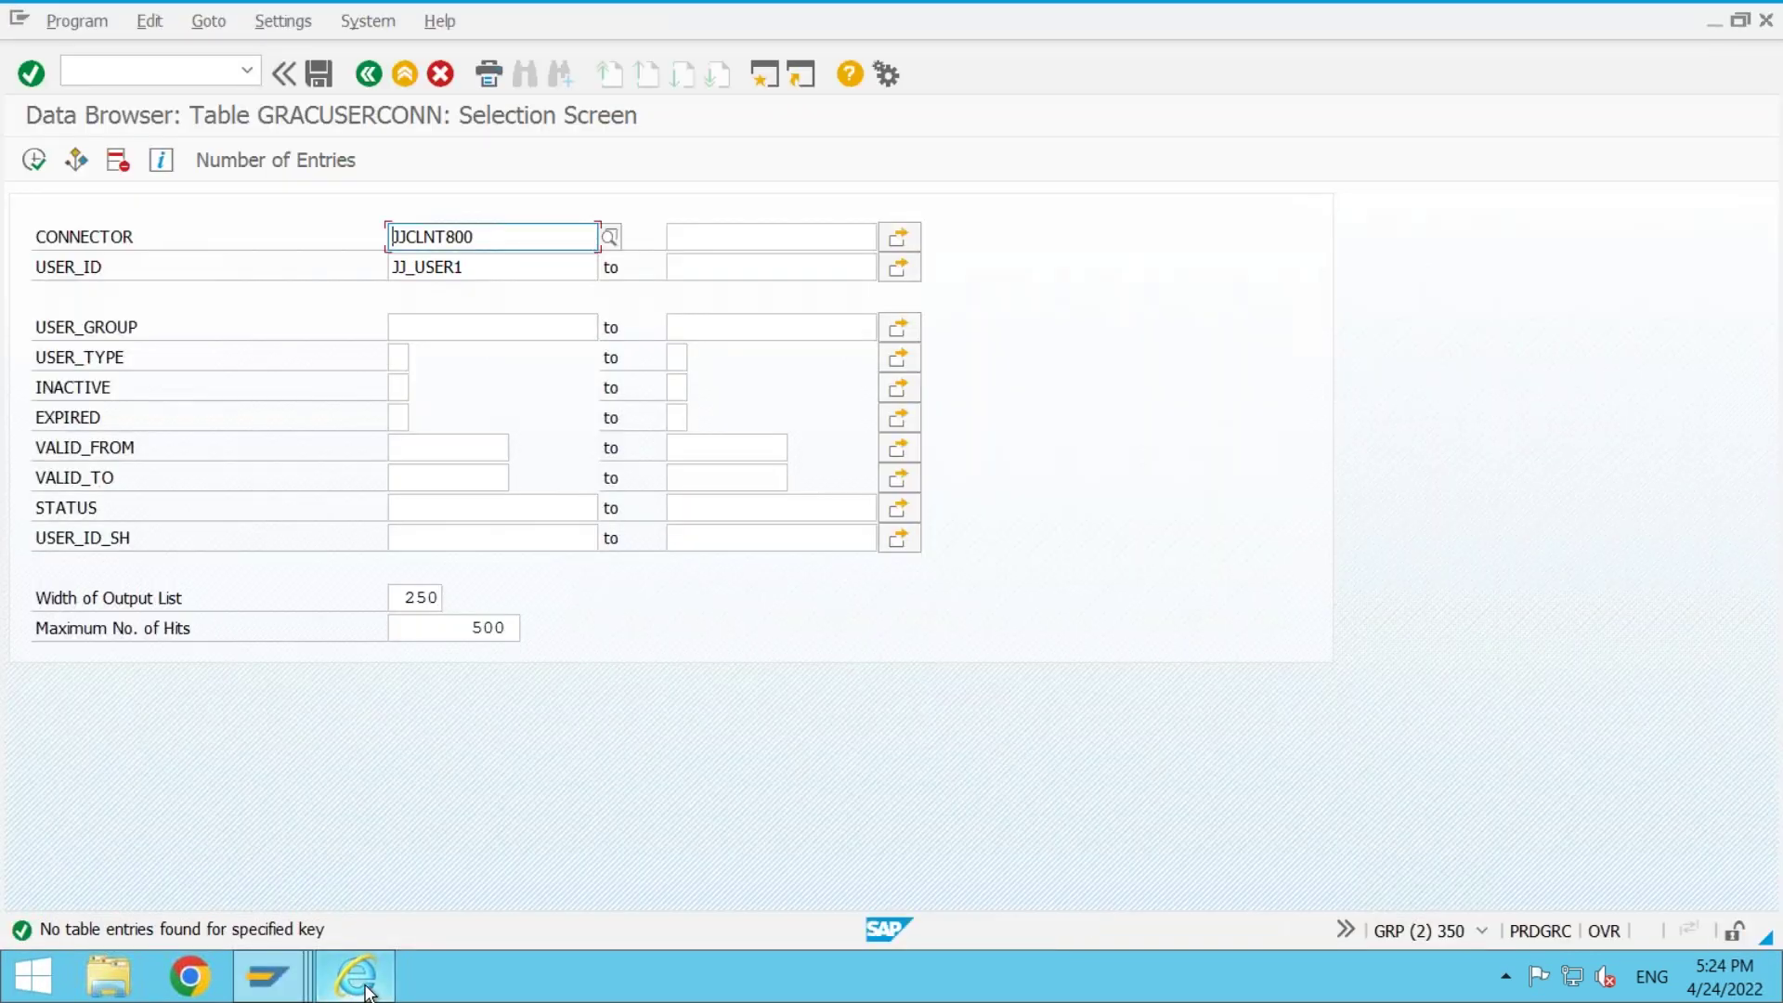
{"action": "mouse_move", "coordinate": [267, 976]}
{"action": "left_click", "coordinate": [442, 847]}
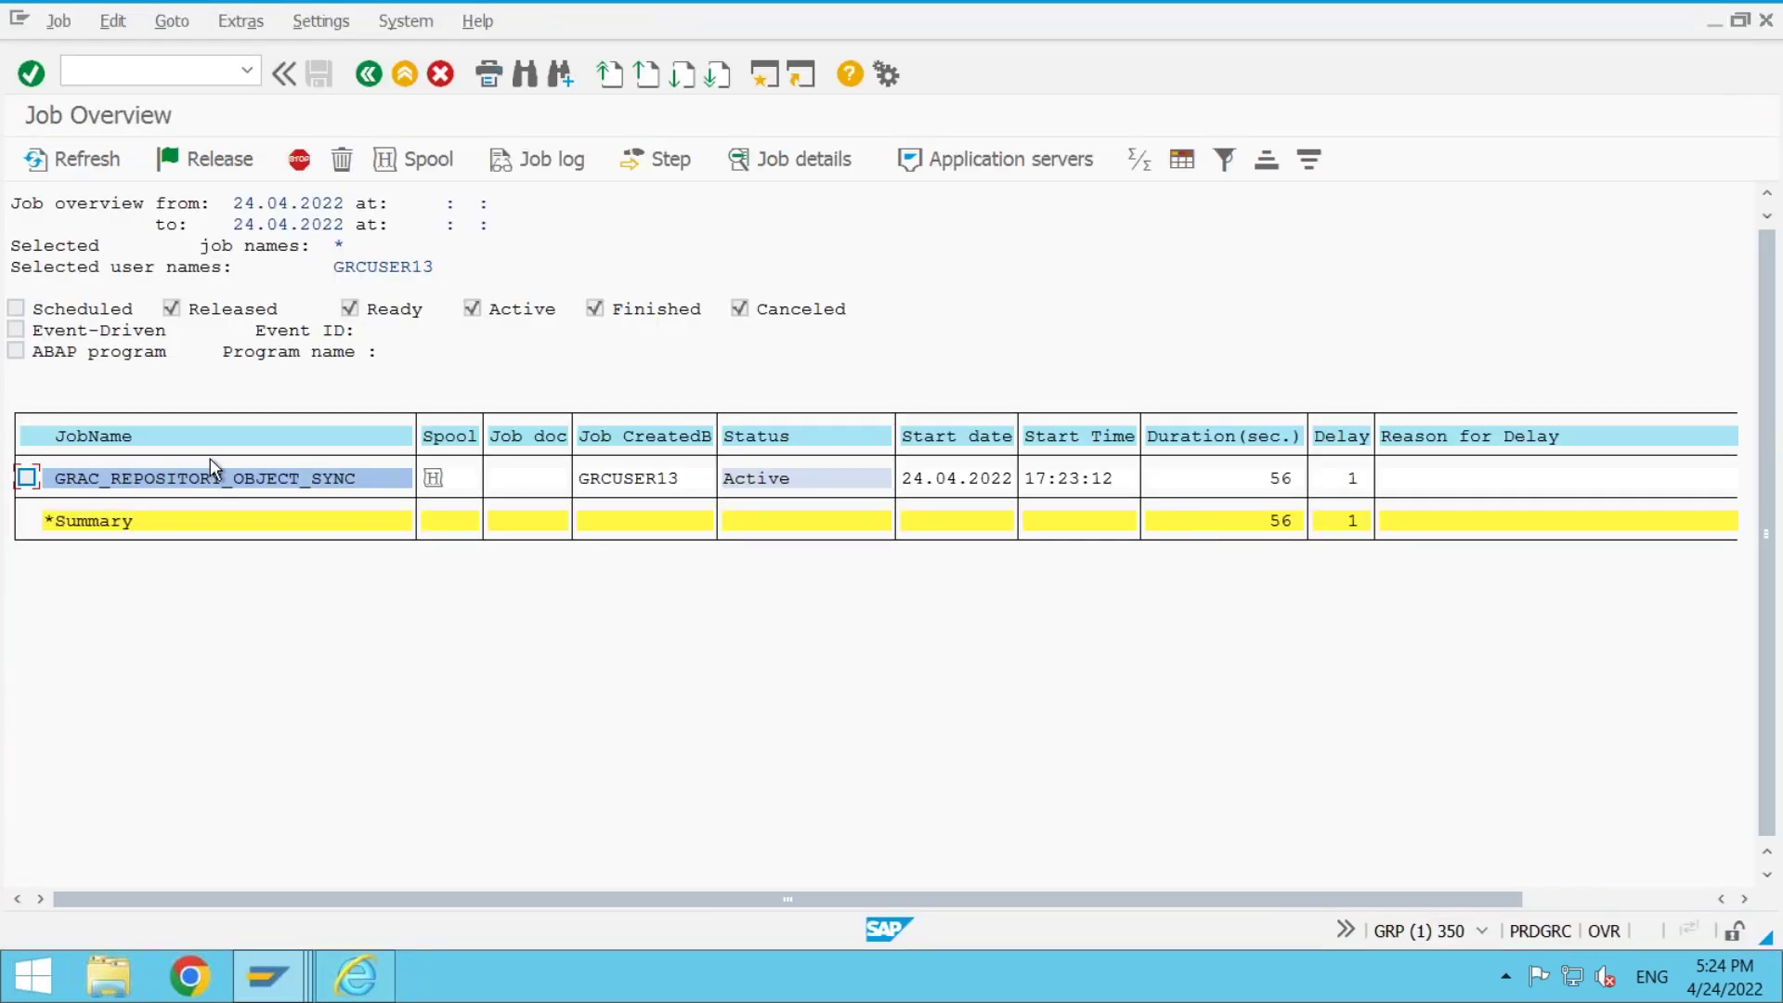
- Keep refreshing Job Overview while the repository sync job stays Active through 104 seconds, then start a new session
{"action": "left_click", "coordinate": [62, 170]}
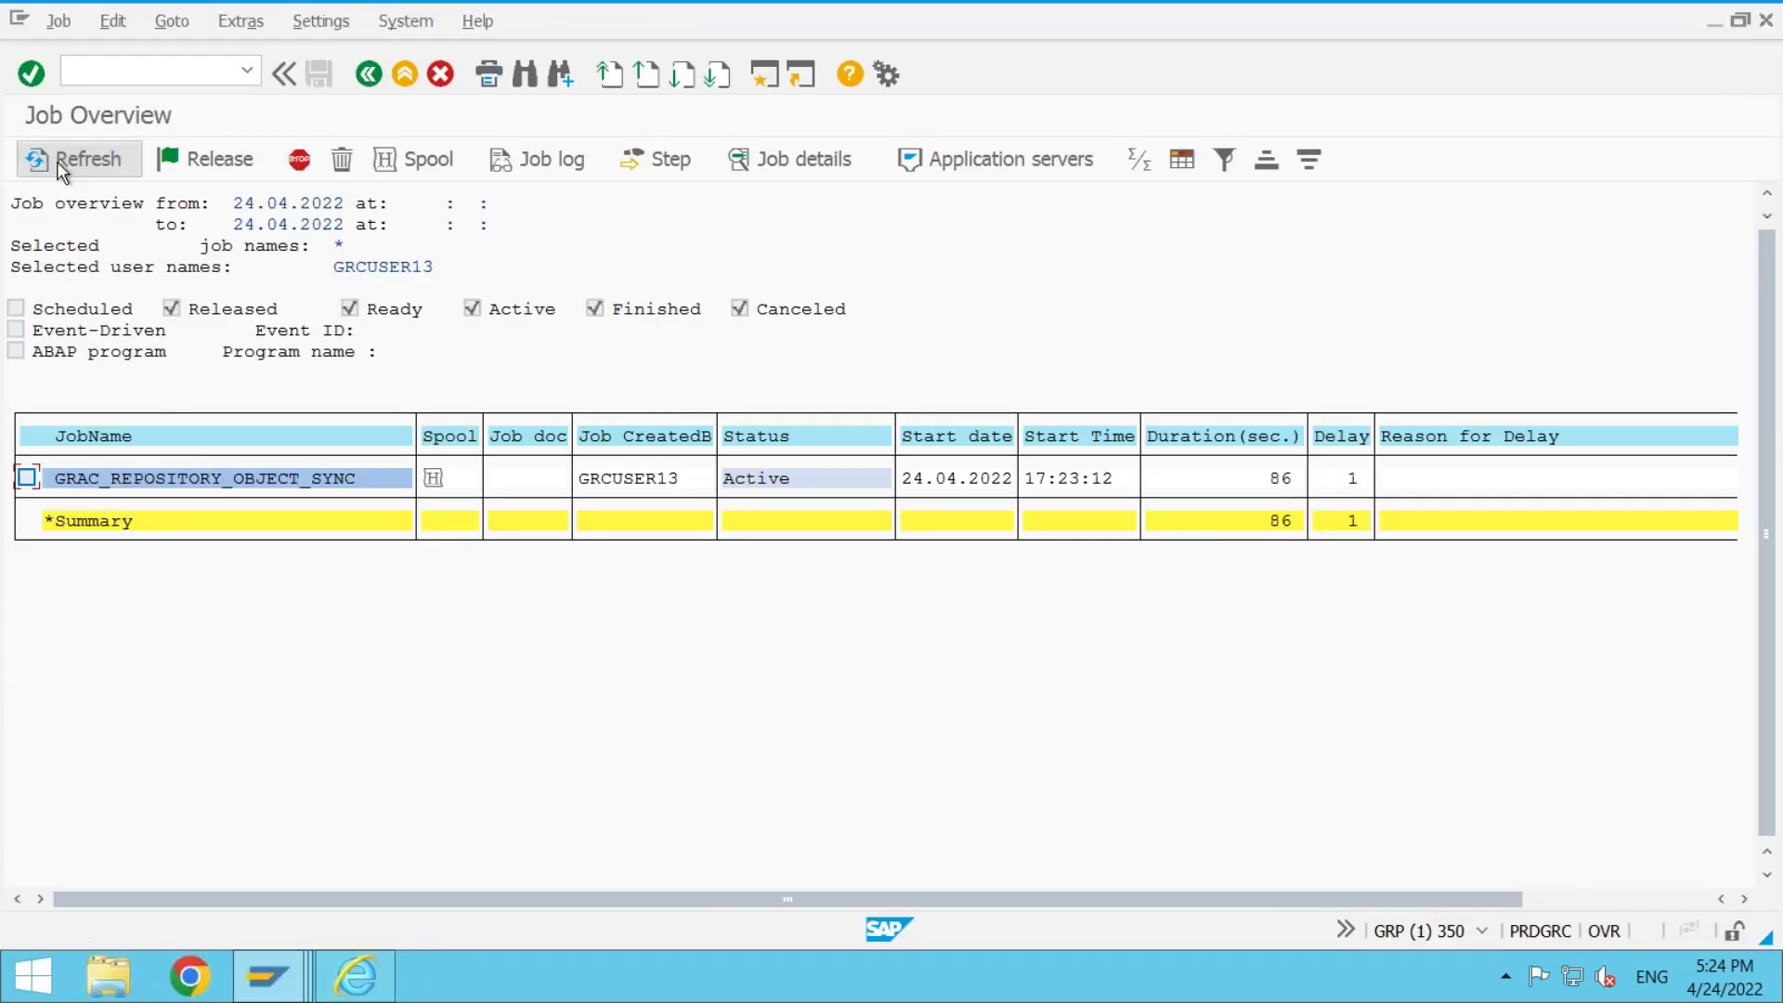
{"action": "left_click", "coordinate": [56, 164]}
{"action": "left_click", "coordinate": [55, 161]}
{"action": "left_click", "coordinate": [54, 159]}
{"action": "left_click", "coordinate": [54, 159]}
{"action": "left_click", "coordinate": [54, 159]}
{"action": "left_click", "coordinate": [54, 159]}
{"action": "left_click", "coordinate": [54, 159]}
{"action": "left_click", "coordinate": [54, 159]}
{"action": "left_click", "coordinate": [54, 159]}
{"action": "left_click", "coordinate": [54, 158]}
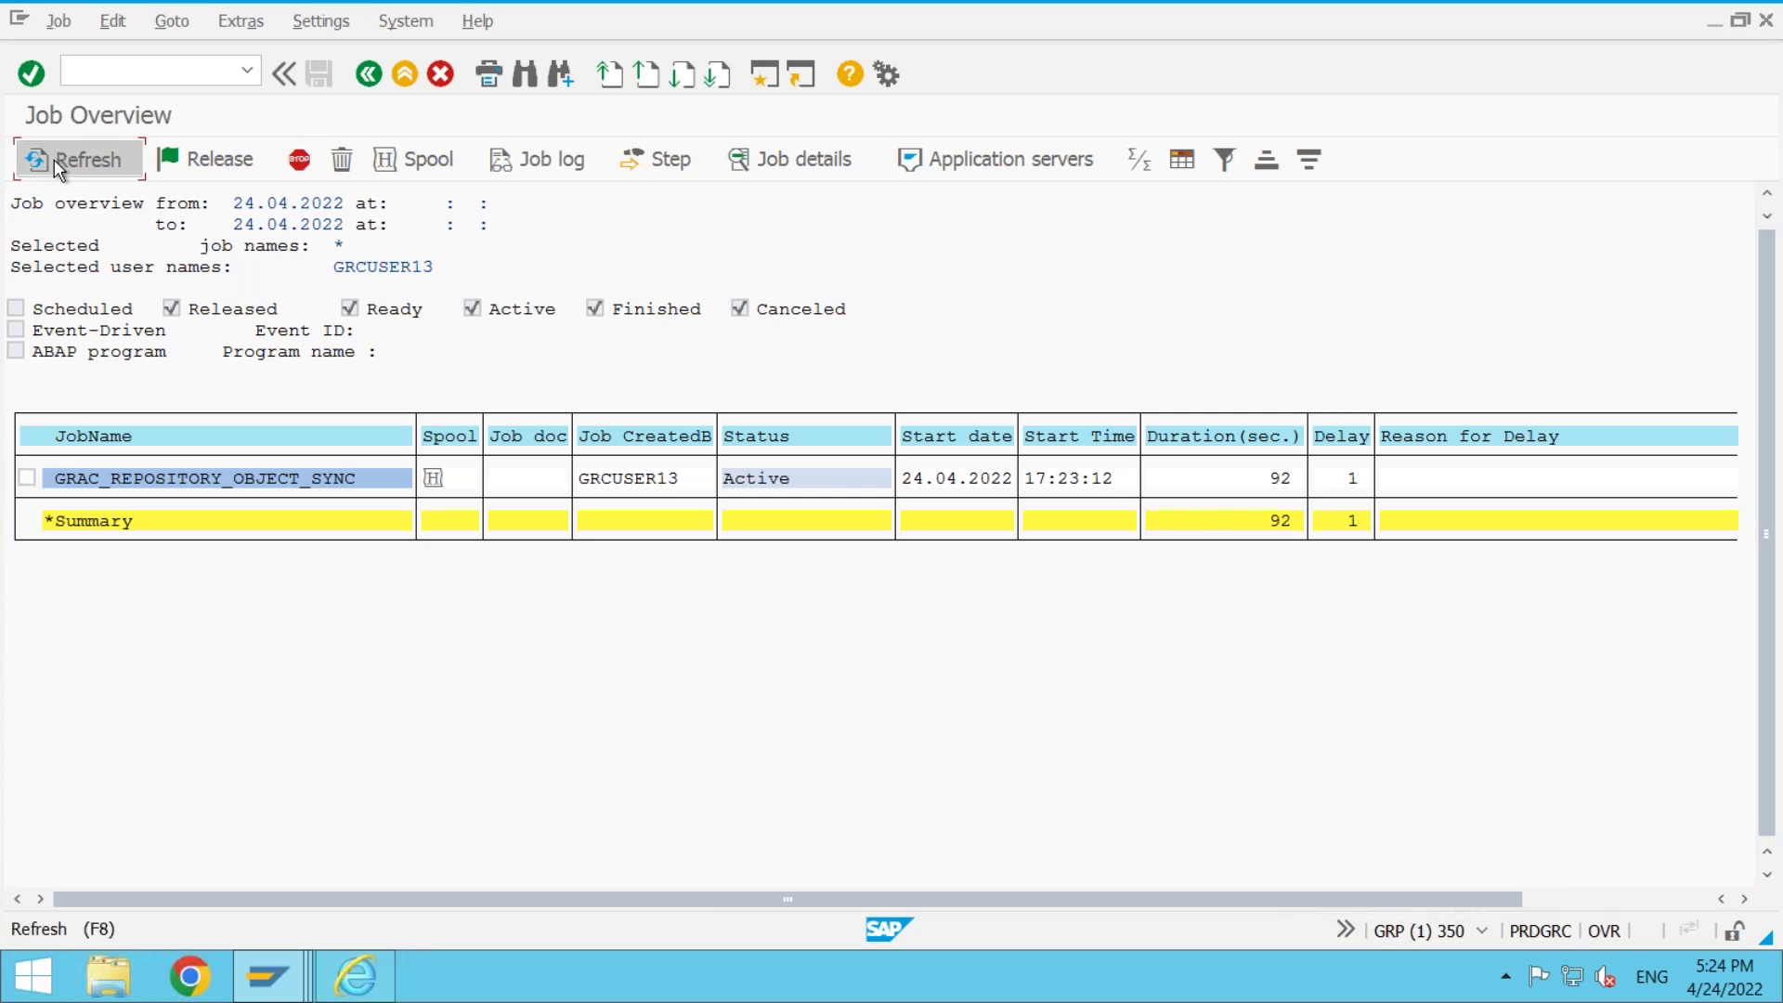
{"action": "left_click", "coordinate": [54, 159]}
{"action": "left_click", "coordinate": [54, 159]}
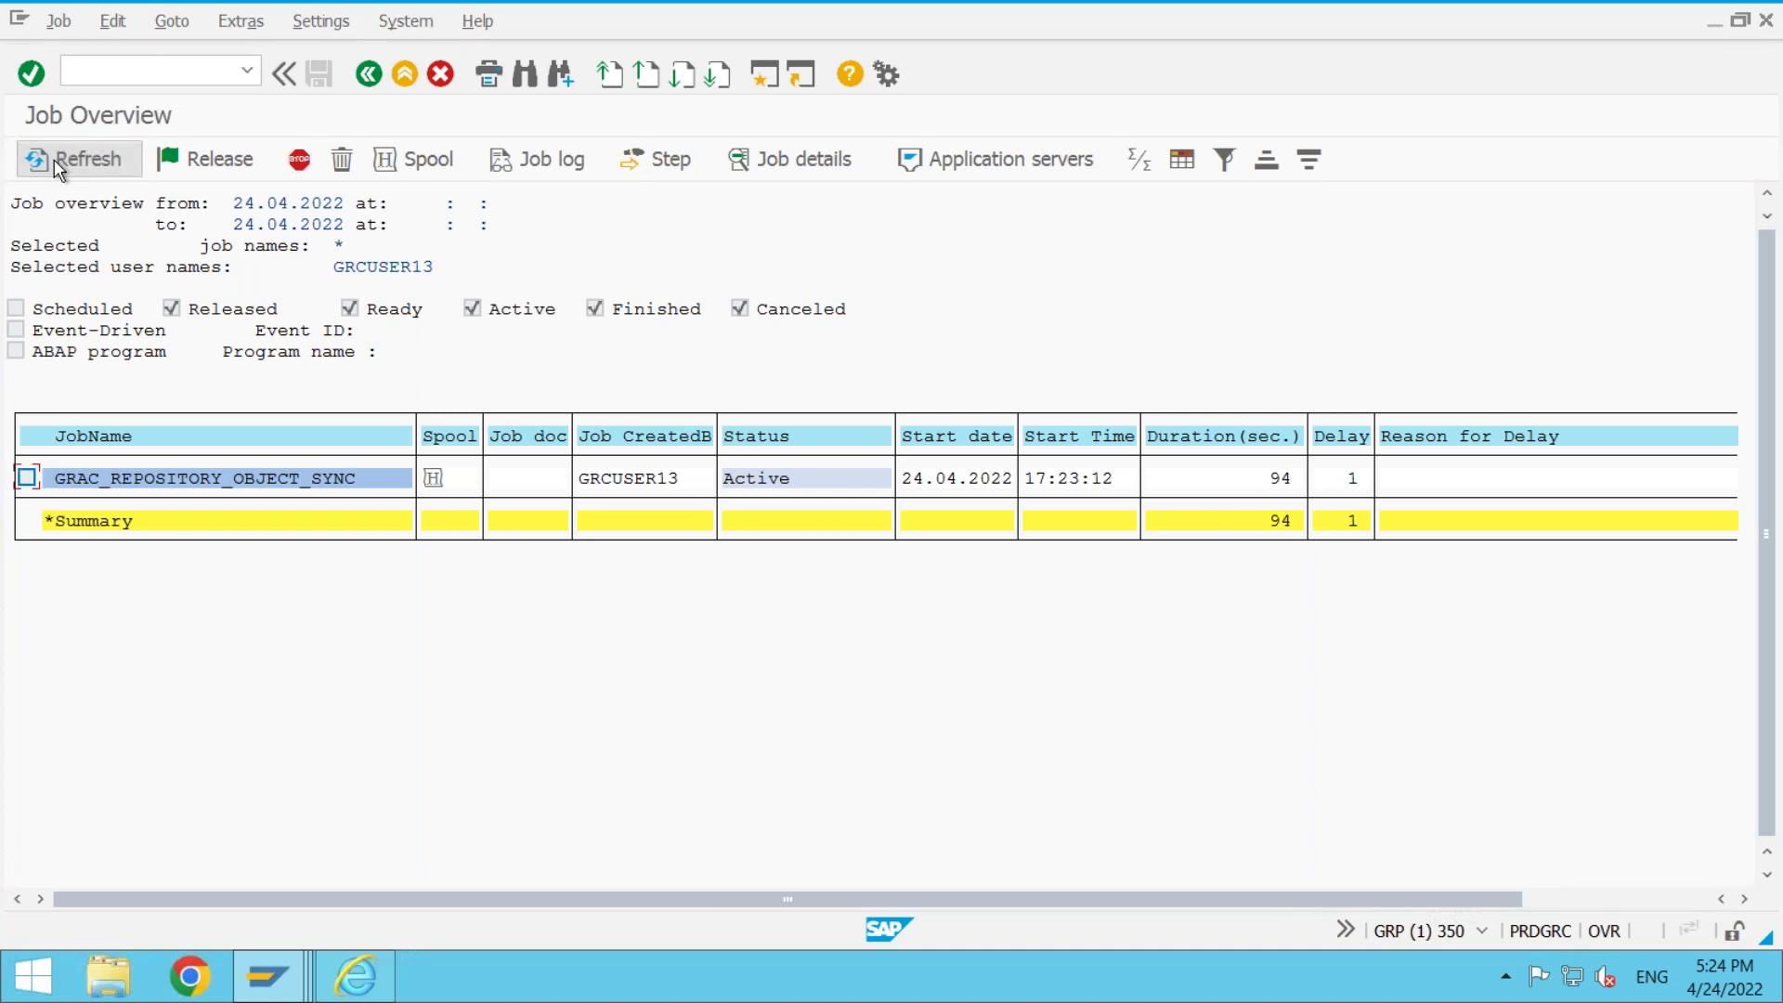
{"action": "left_click", "coordinate": [54, 158]}
{"action": "left_click", "coordinate": [54, 159]}
{"action": "left_click", "coordinate": [54, 159]}
{"action": "left_click", "coordinate": [54, 159]}
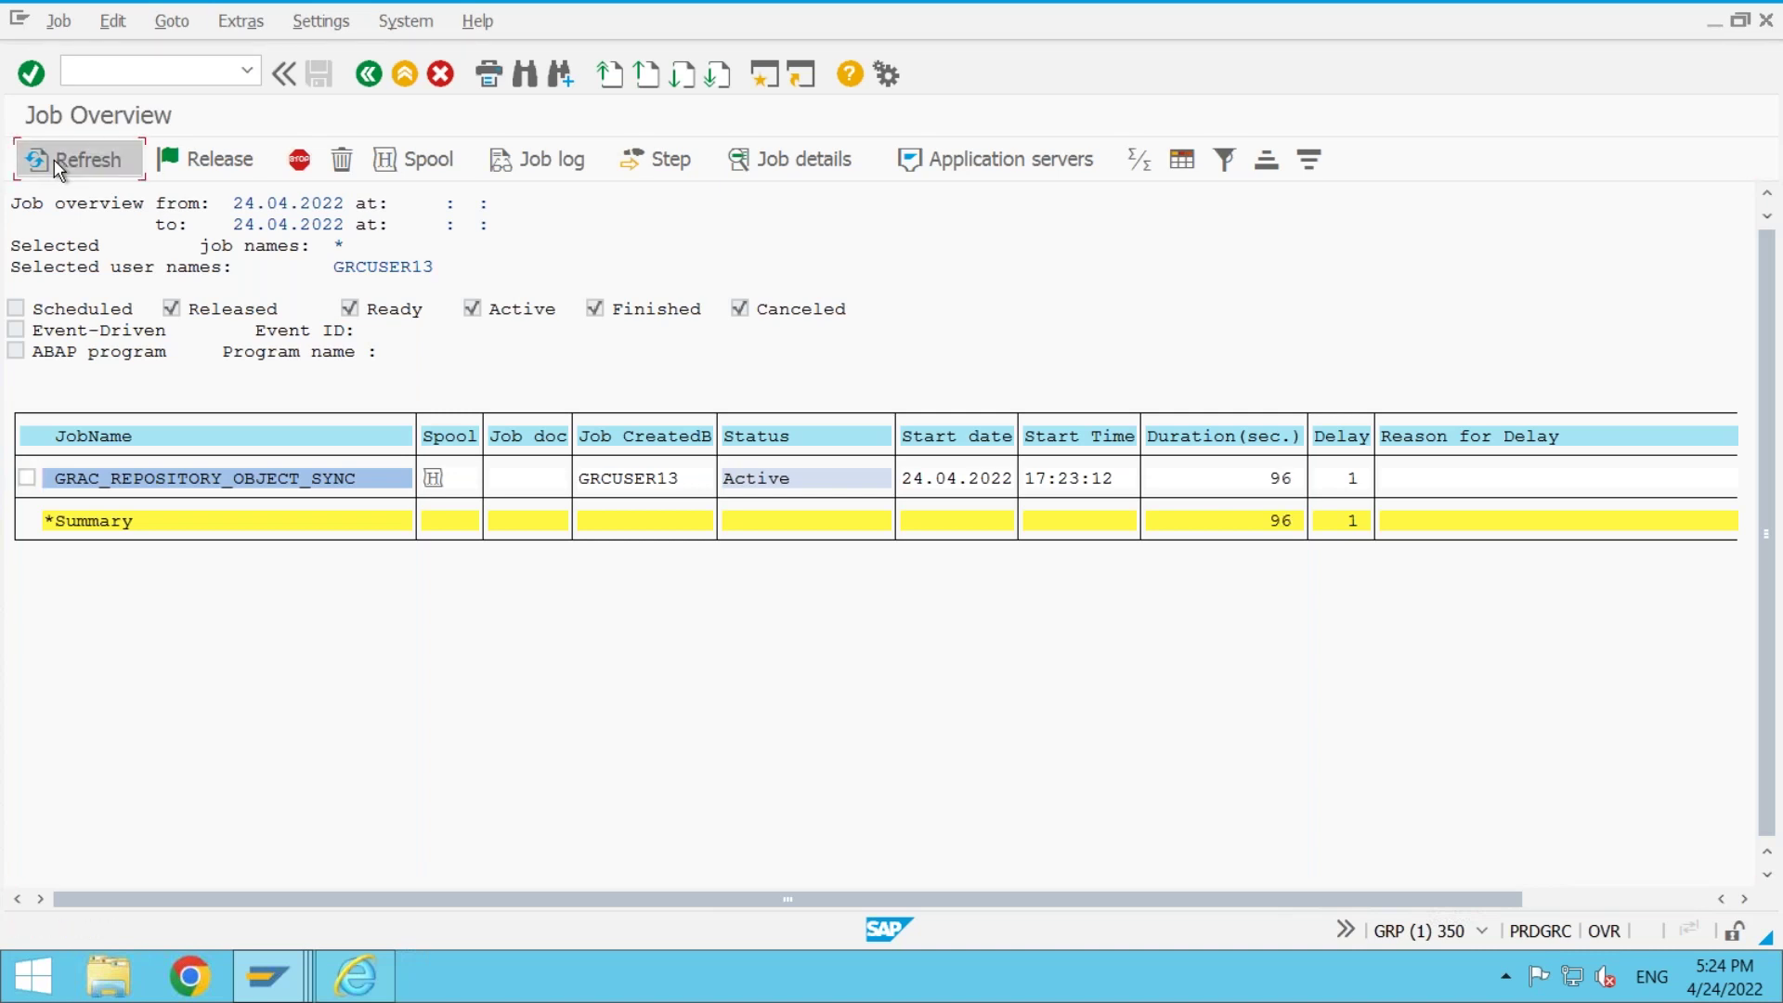
{"action": "left_click", "coordinate": [54, 159]}
{"action": "left_click", "coordinate": [53, 159]}
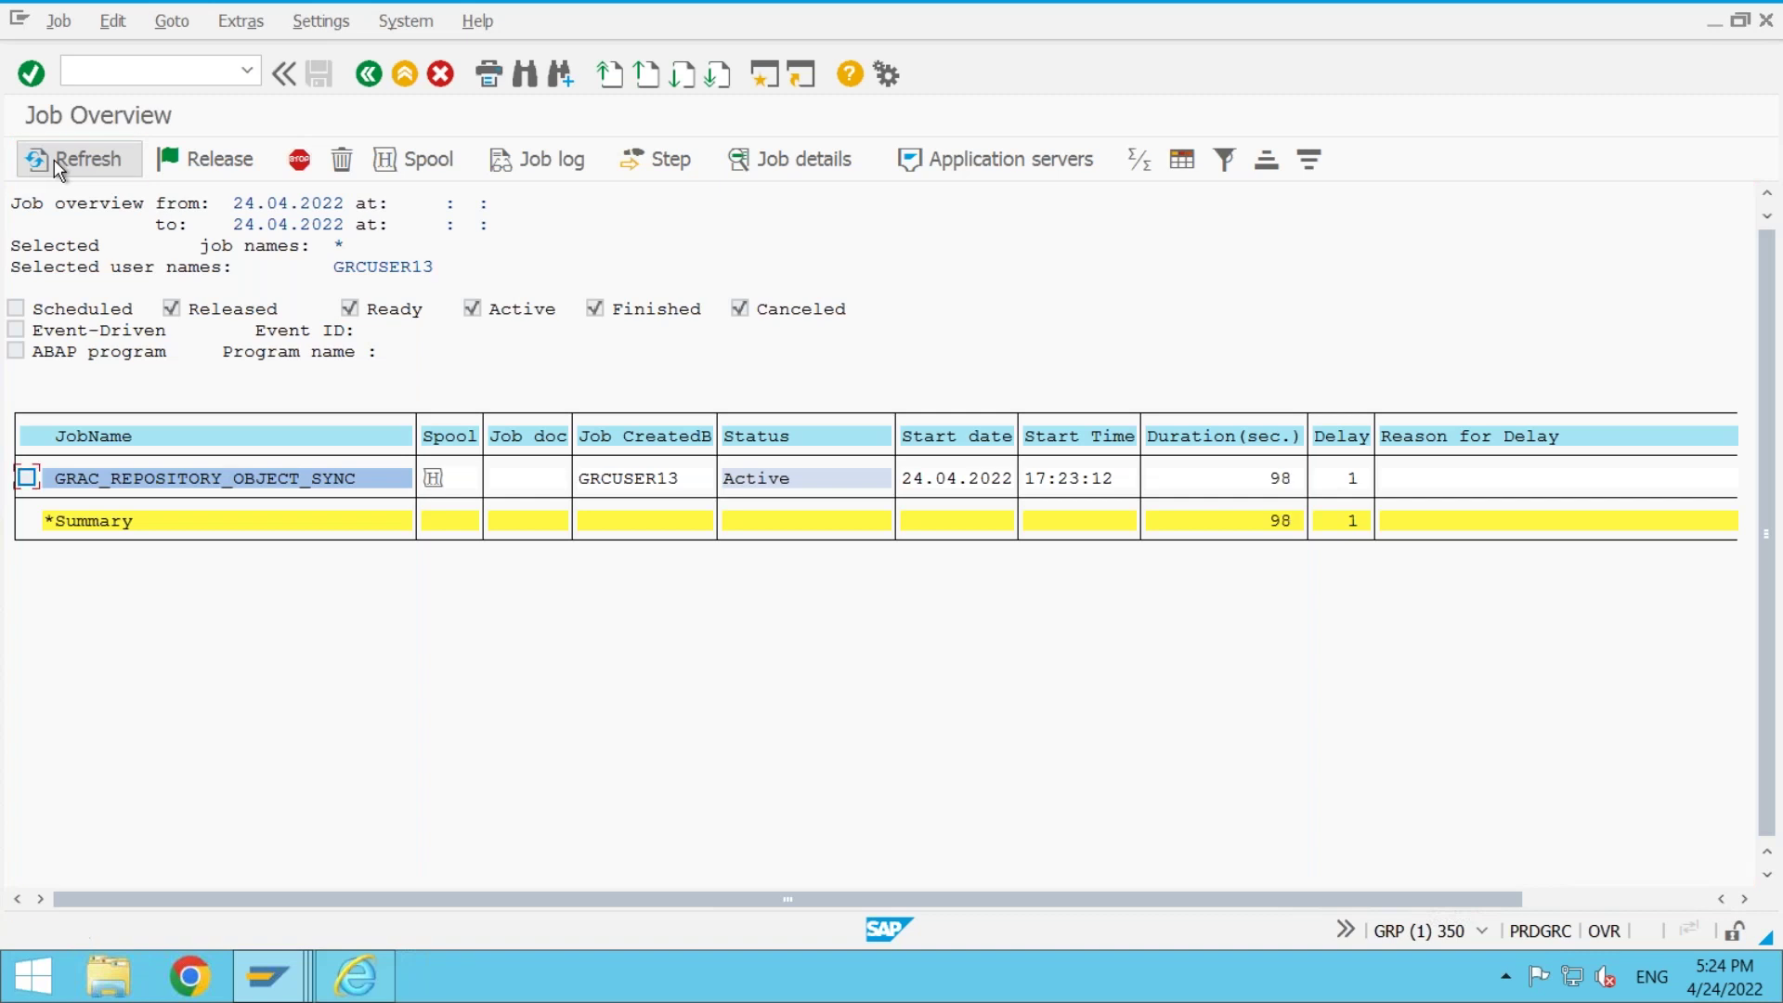
{"action": "left_click", "coordinate": [54, 159]}
{"action": "left_click", "coordinate": [54, 159]}
{"action": "left_click", "coordinate": [54, 159]}
{"action": "left_click", "coordinate": [54, 159]}
{"action": "left_click", "coordinate": [54, 159]}
{"action": "left_click", "coordinate": [54, 159]}
{"action": "left_click", "coordinate": [760, 76]}
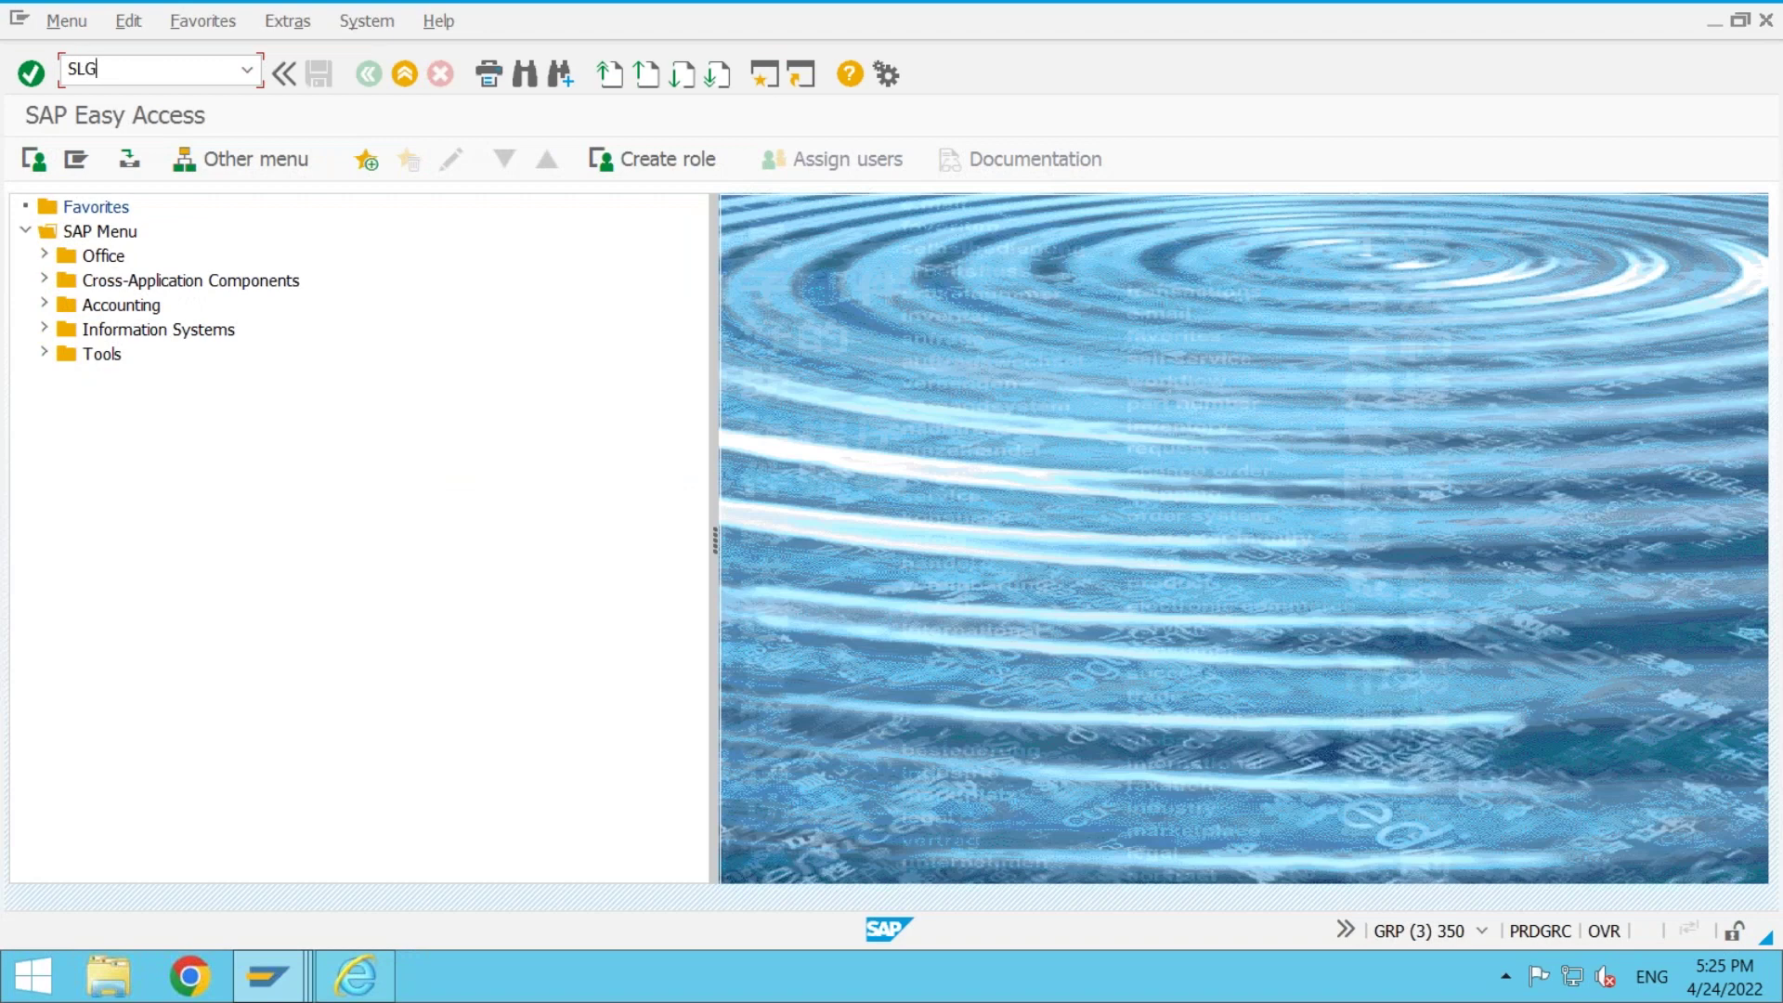
- Run SLG1 for today's application logs and show the latest USR_SYN_ST user sync log's messages
{"action": "key", "text": "Return"}
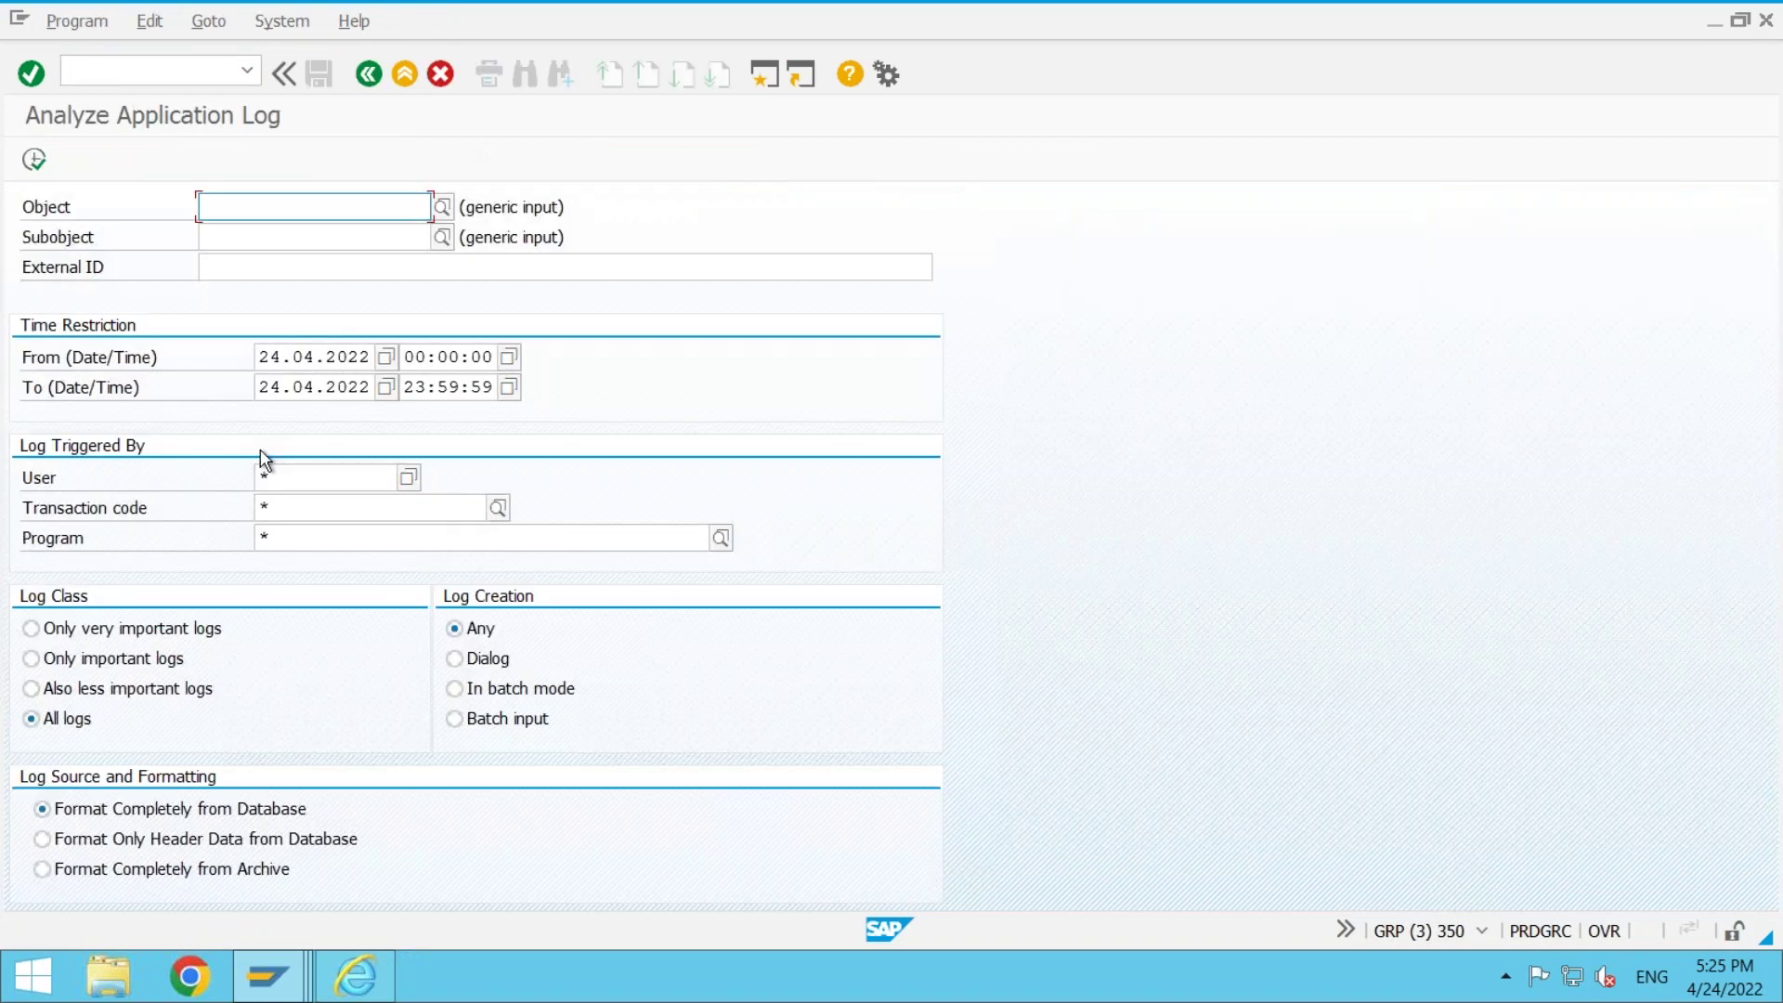
{"action": "left_click", "coordinate": [35, 158]}
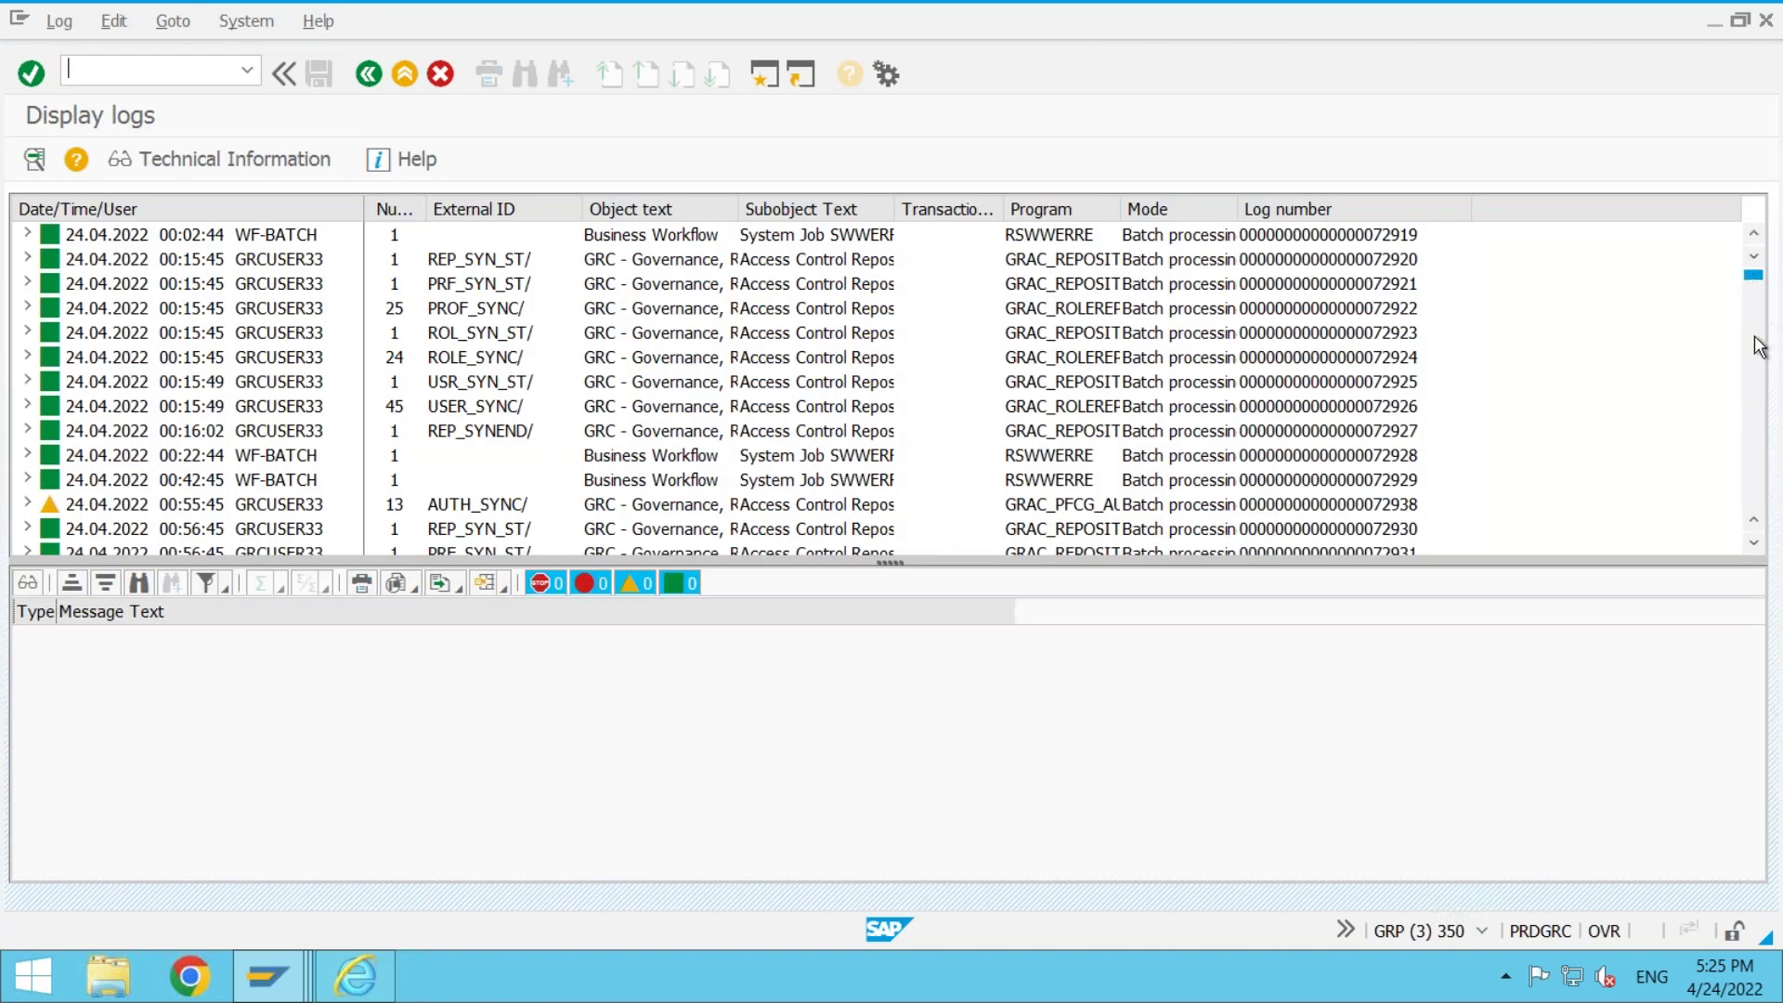
{"action": "left_click_drag", "start_coordinate": [1753, 275], "coordinate": [1771, 557]}
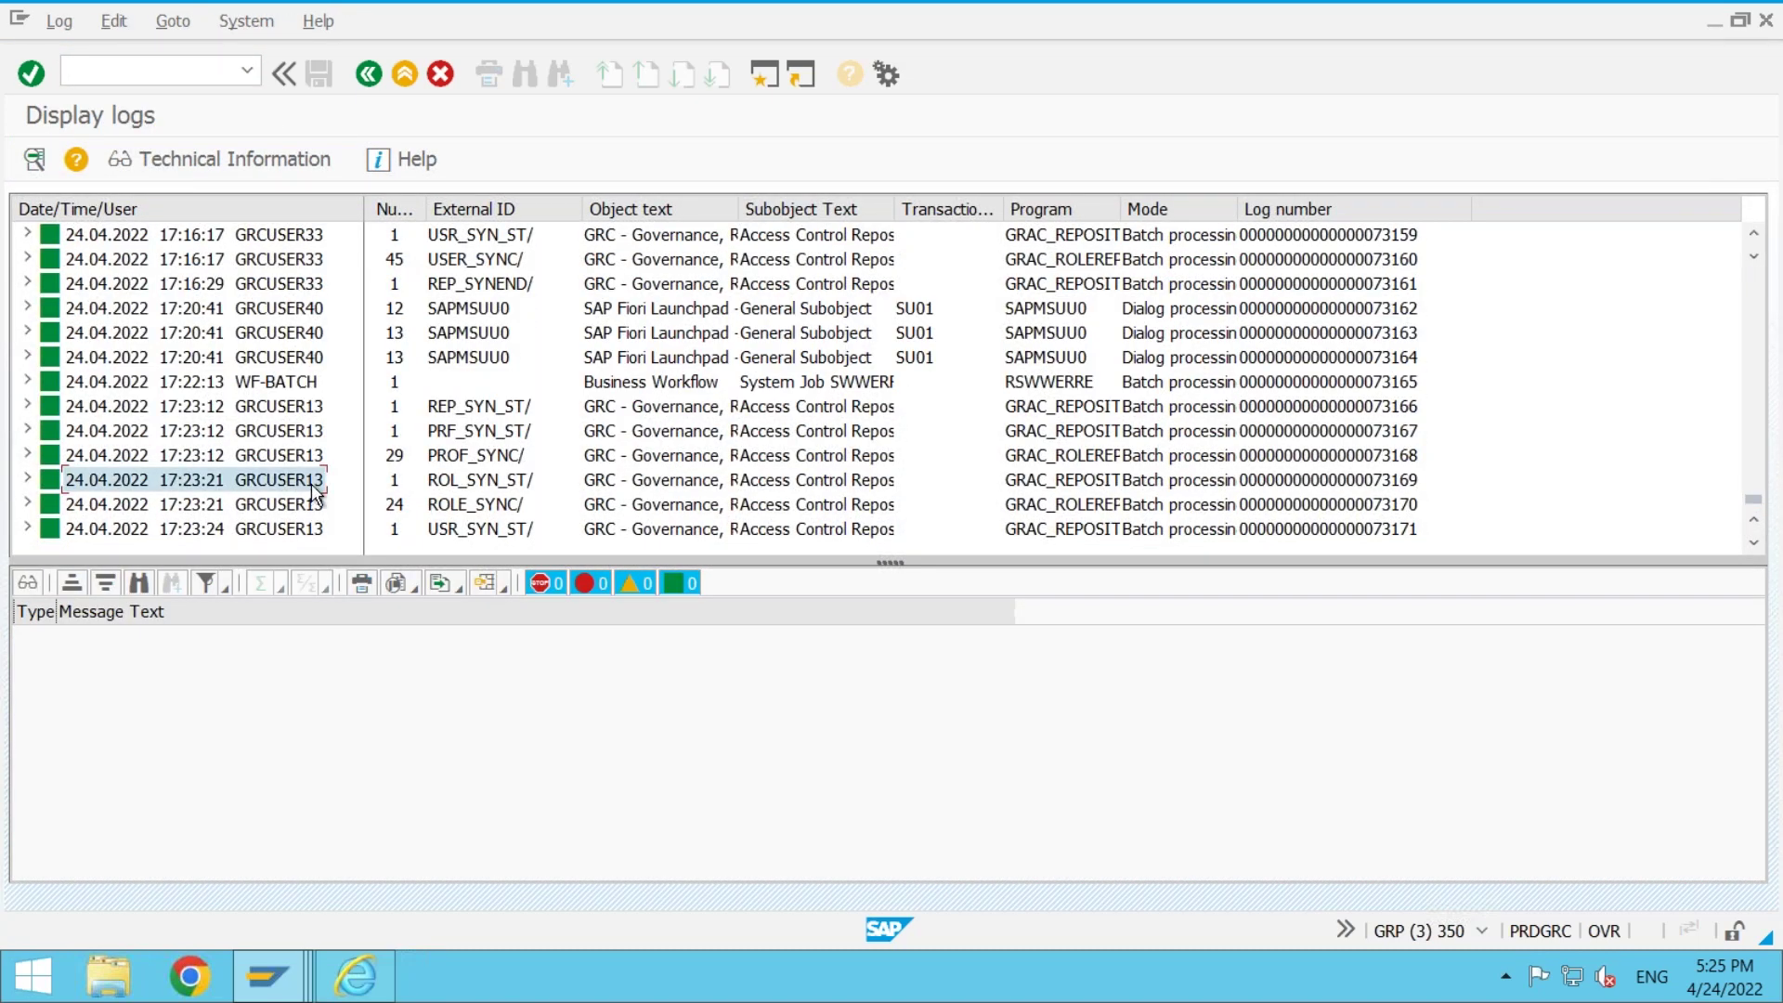
{"action": "left_click", "coordinate": [455, 529]}
{"action": "left_click", "coordinate": [260, 537]}
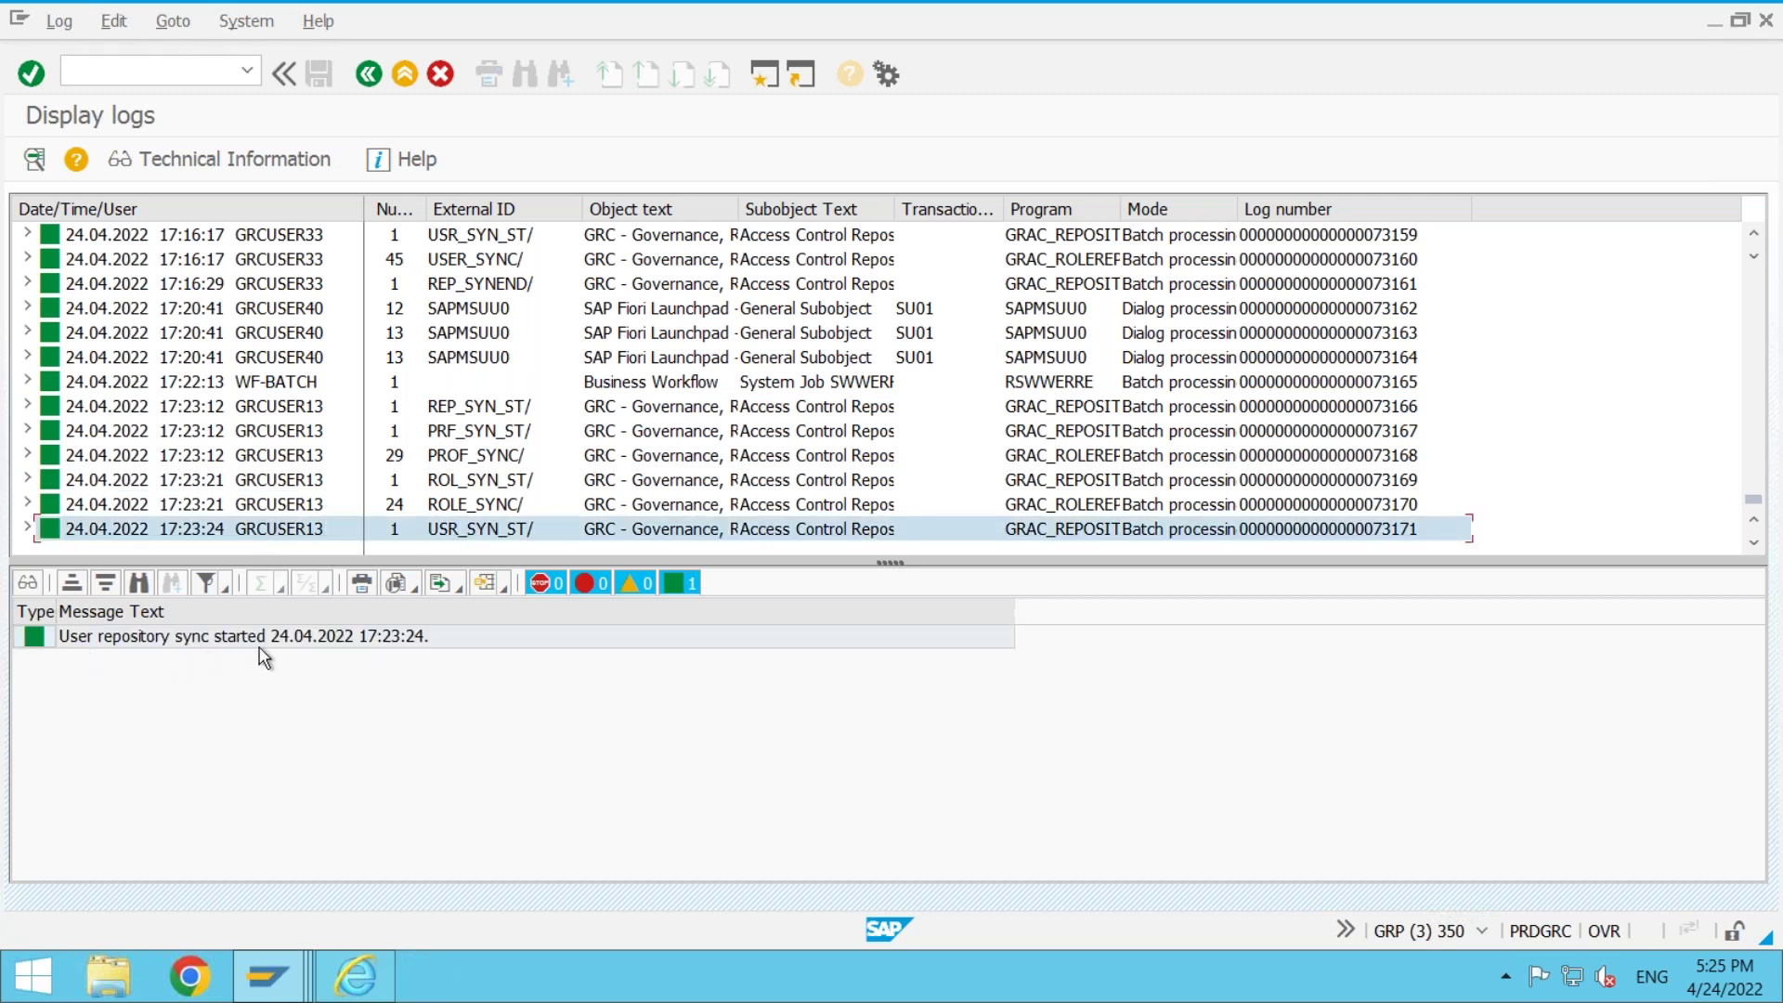
{"action": "left_click", "coordinate": [120, 526]}
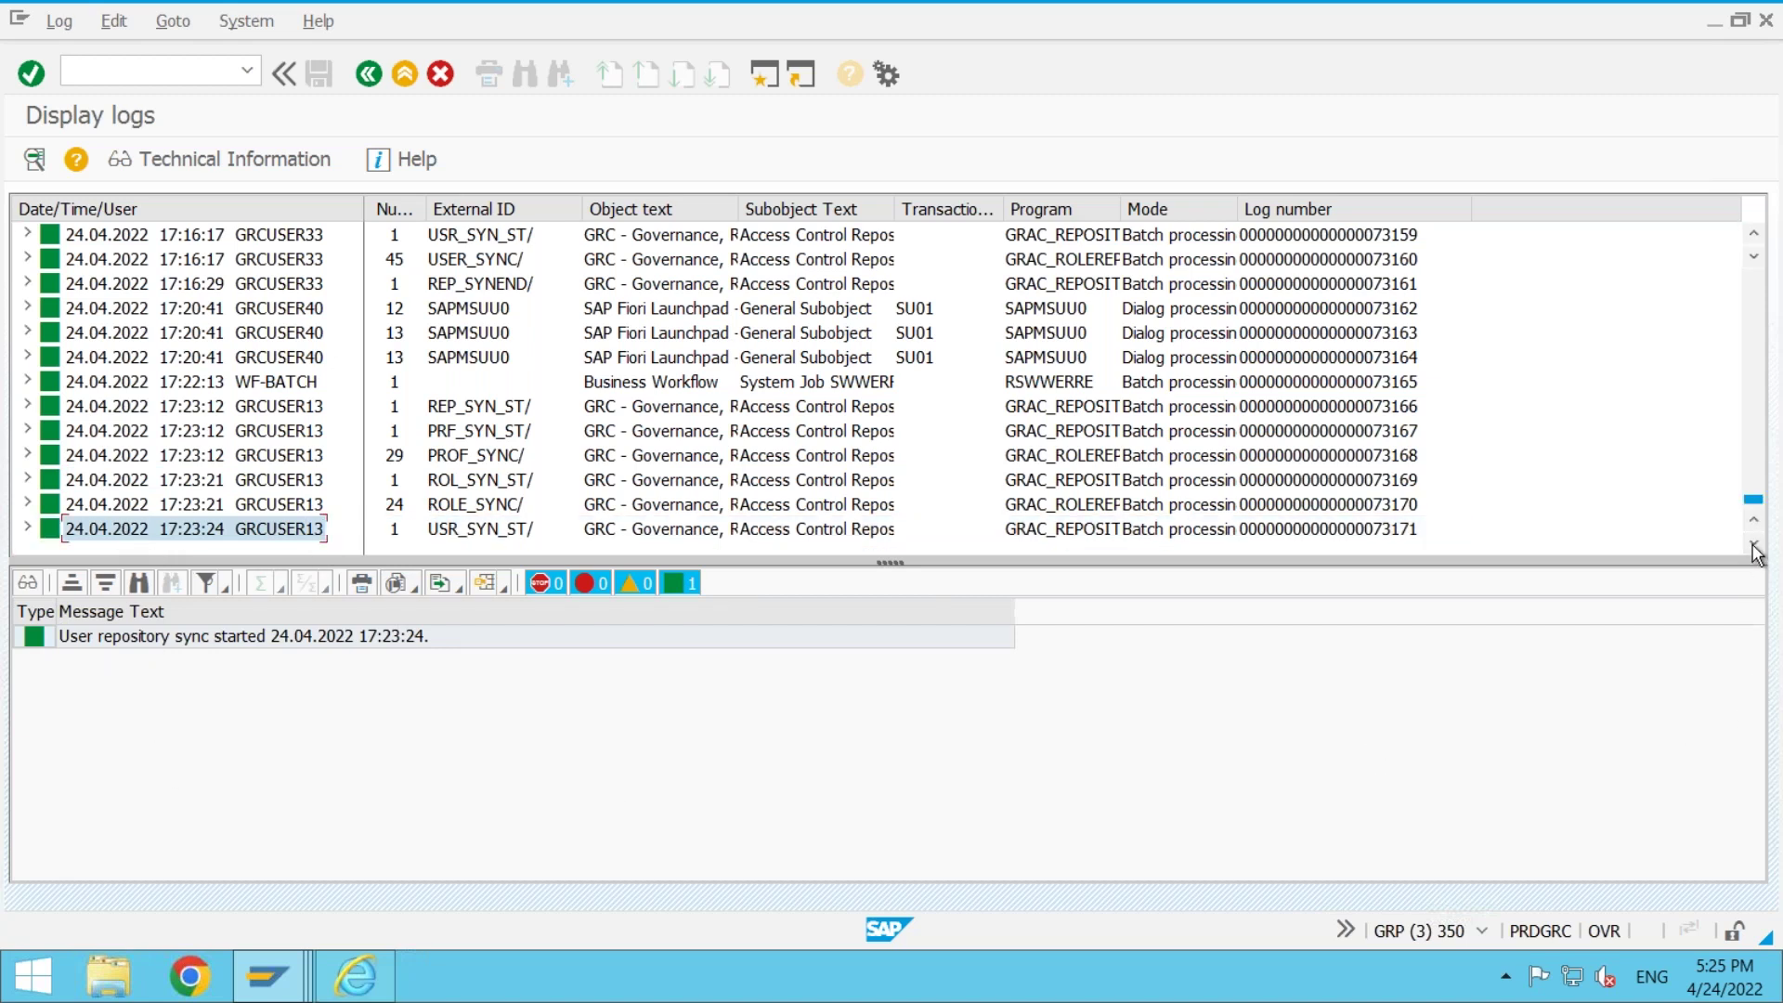
- Check that the ROLE_SYNC log's messages end with a success message
{"action": "double_click", "coordinate": [281, 501]}
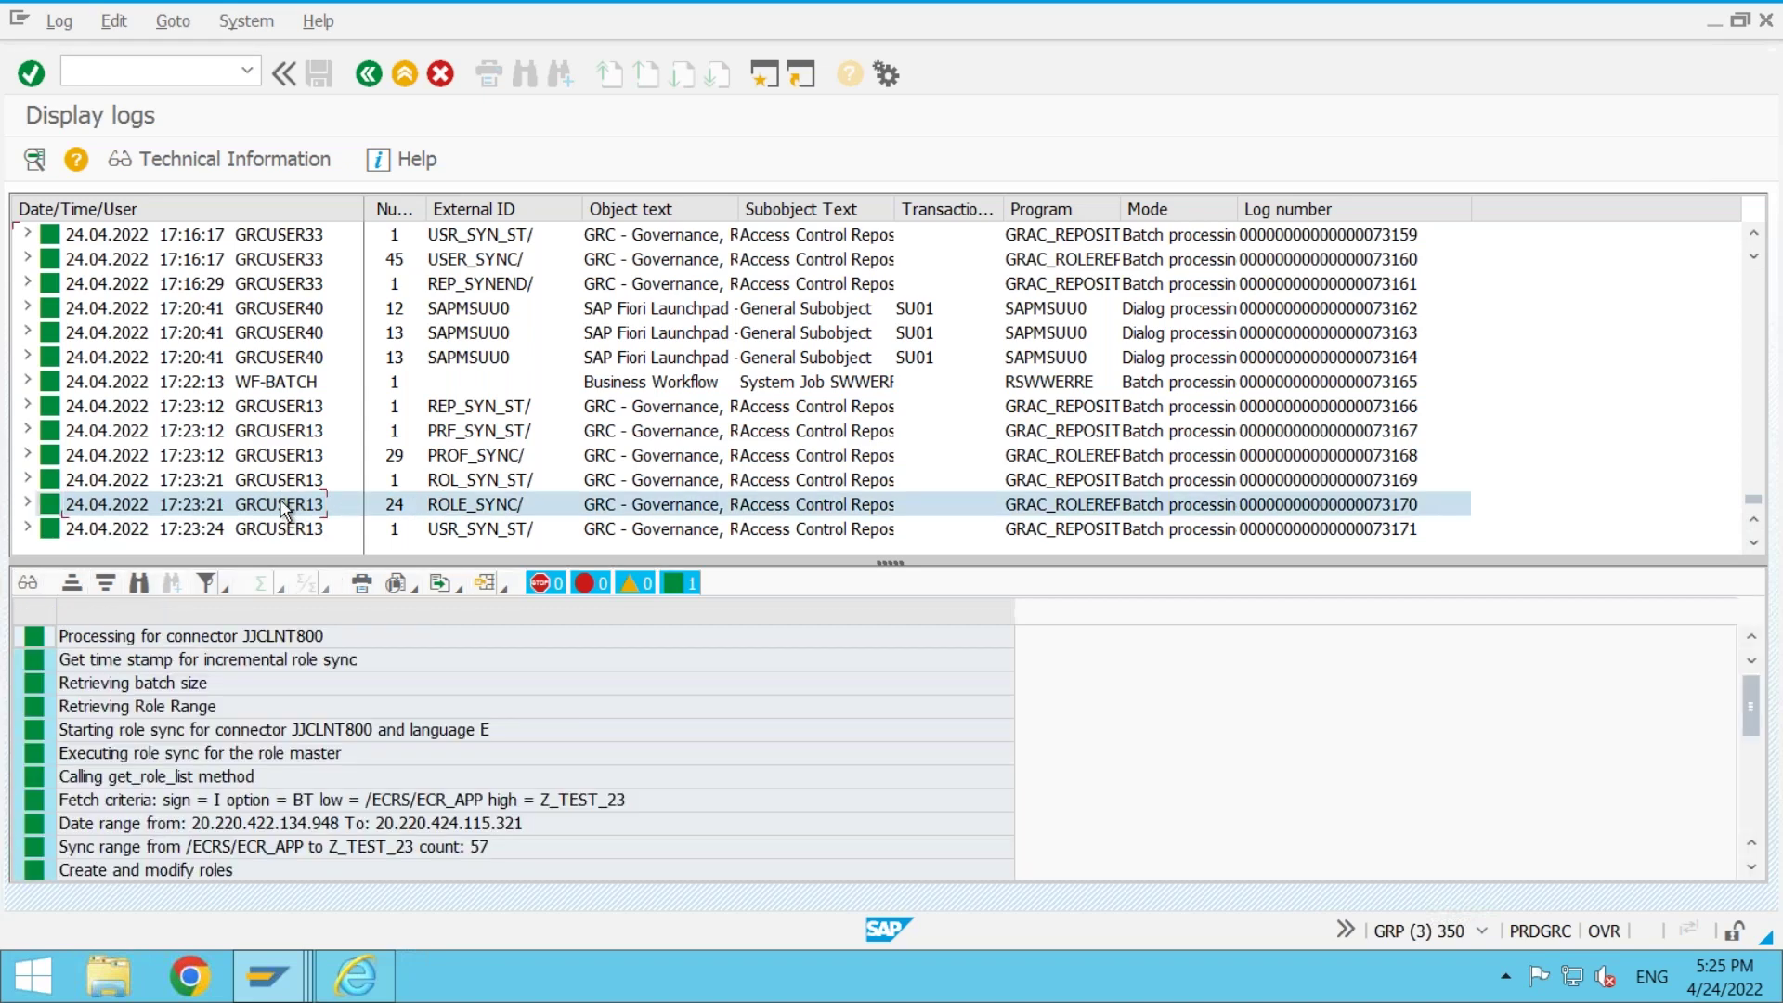
{"action": "left_click", "coordinate": [1751, 803]}
{"action": "left_click", "coordinate": [1752, 804]}
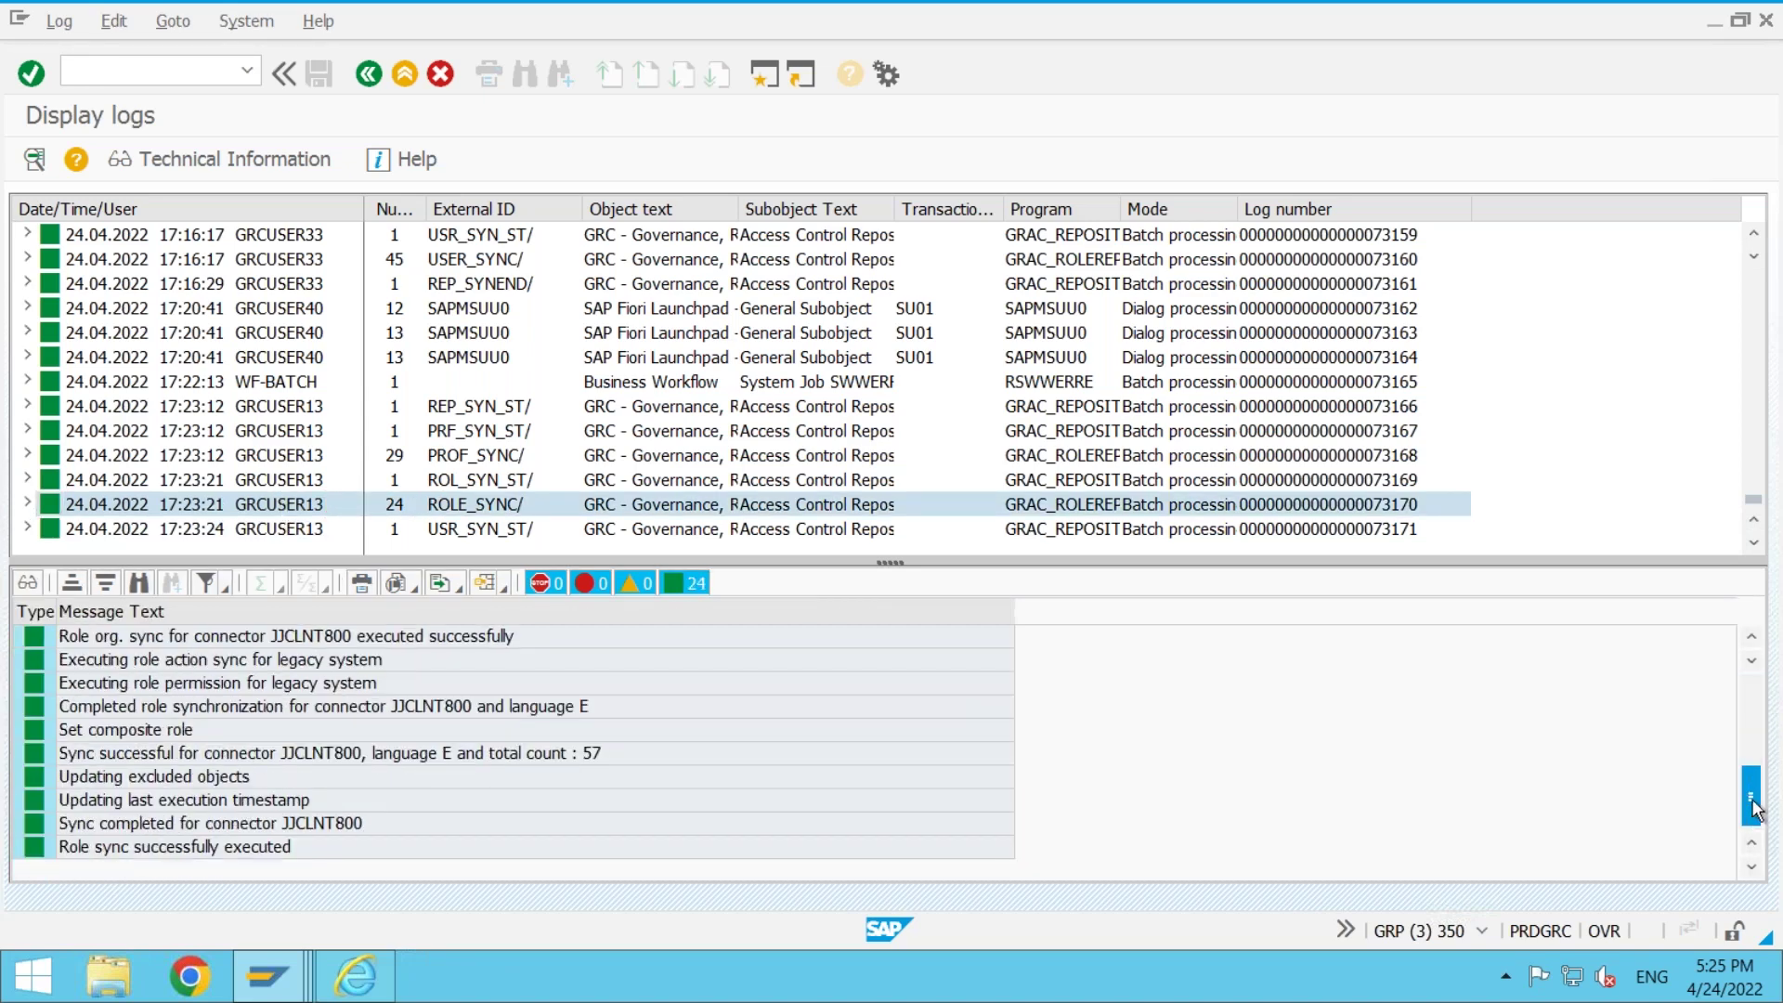
{"action": "left_click", "coordinate": [150, 856]}
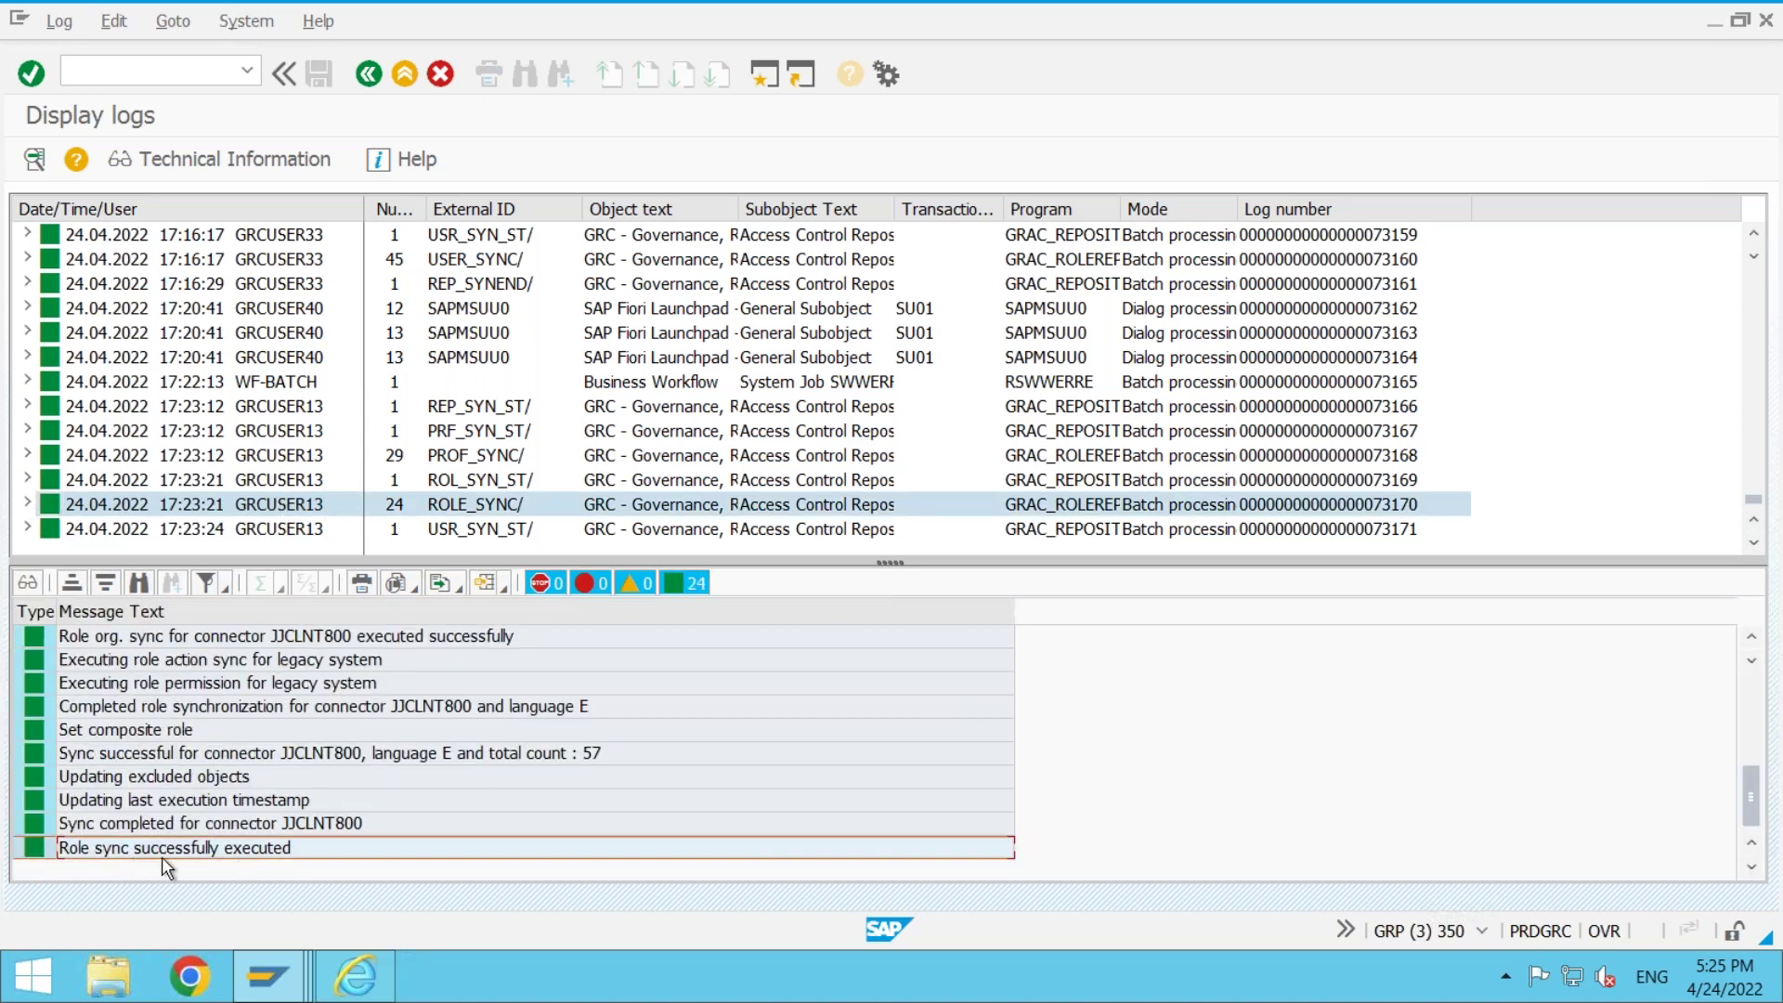
- Check the final message of the PROF_SYNC log
{"action": "left_click", "coordinate": [460, 457]}
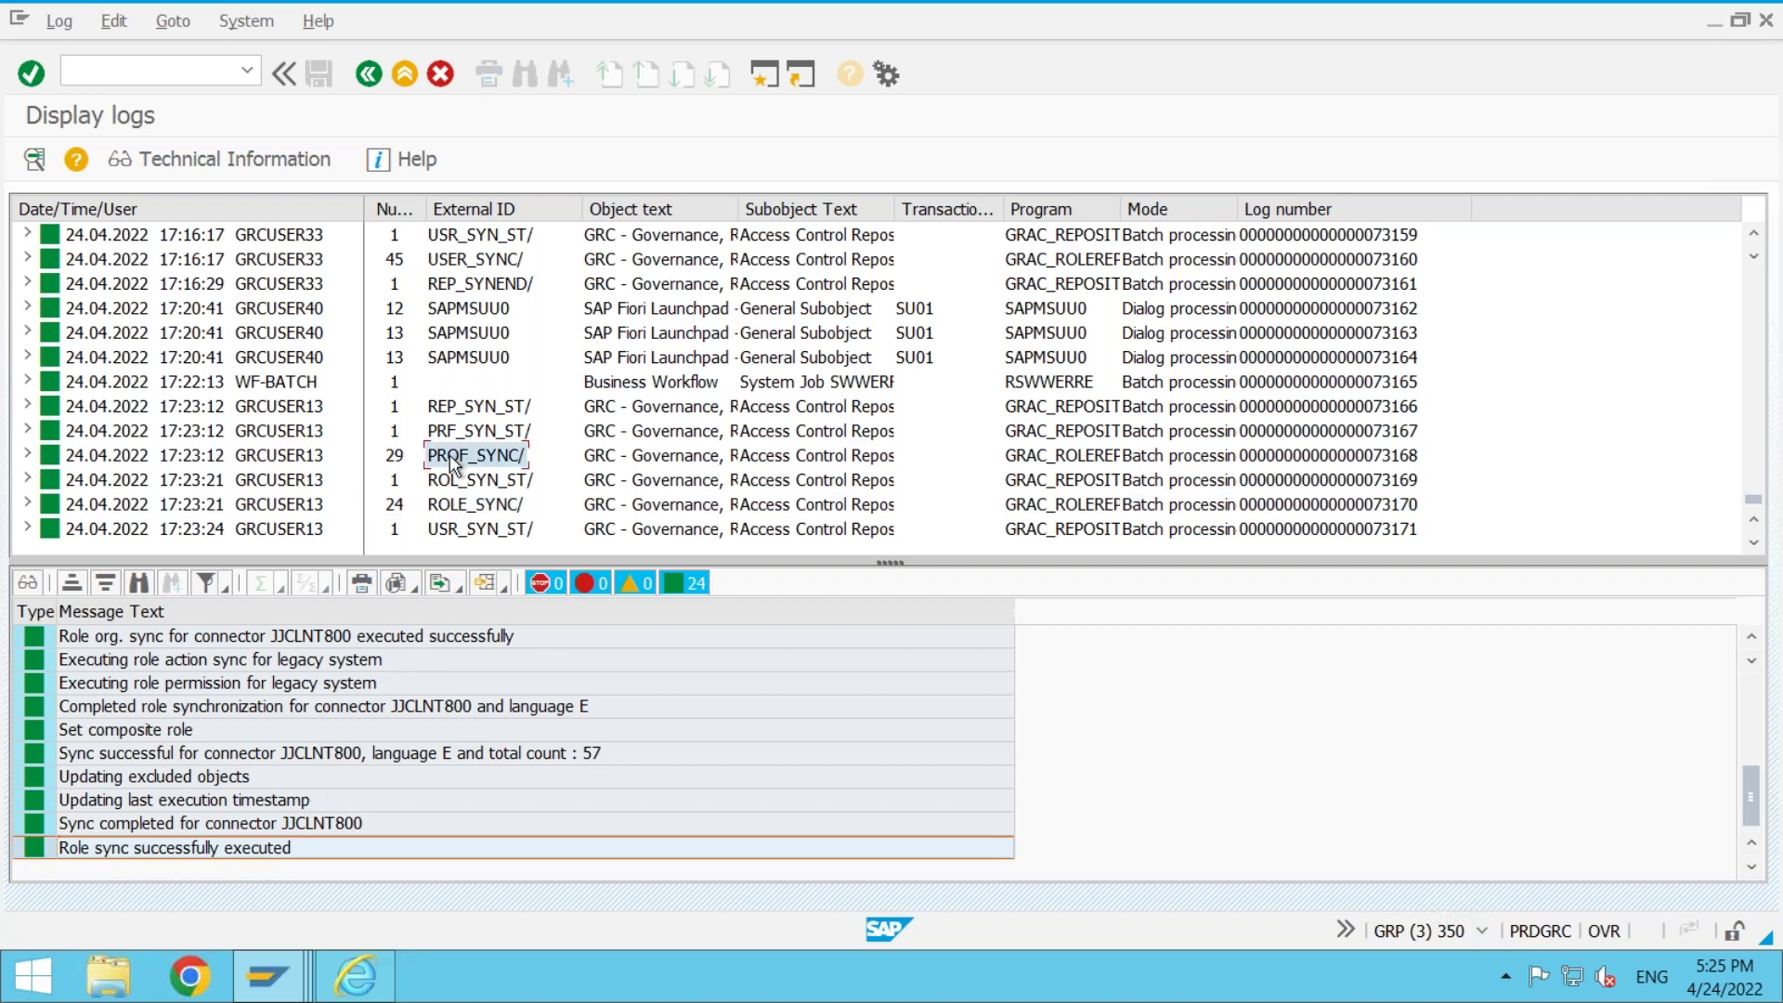
{"action": "left_click", "coordinate": [244, 457]}
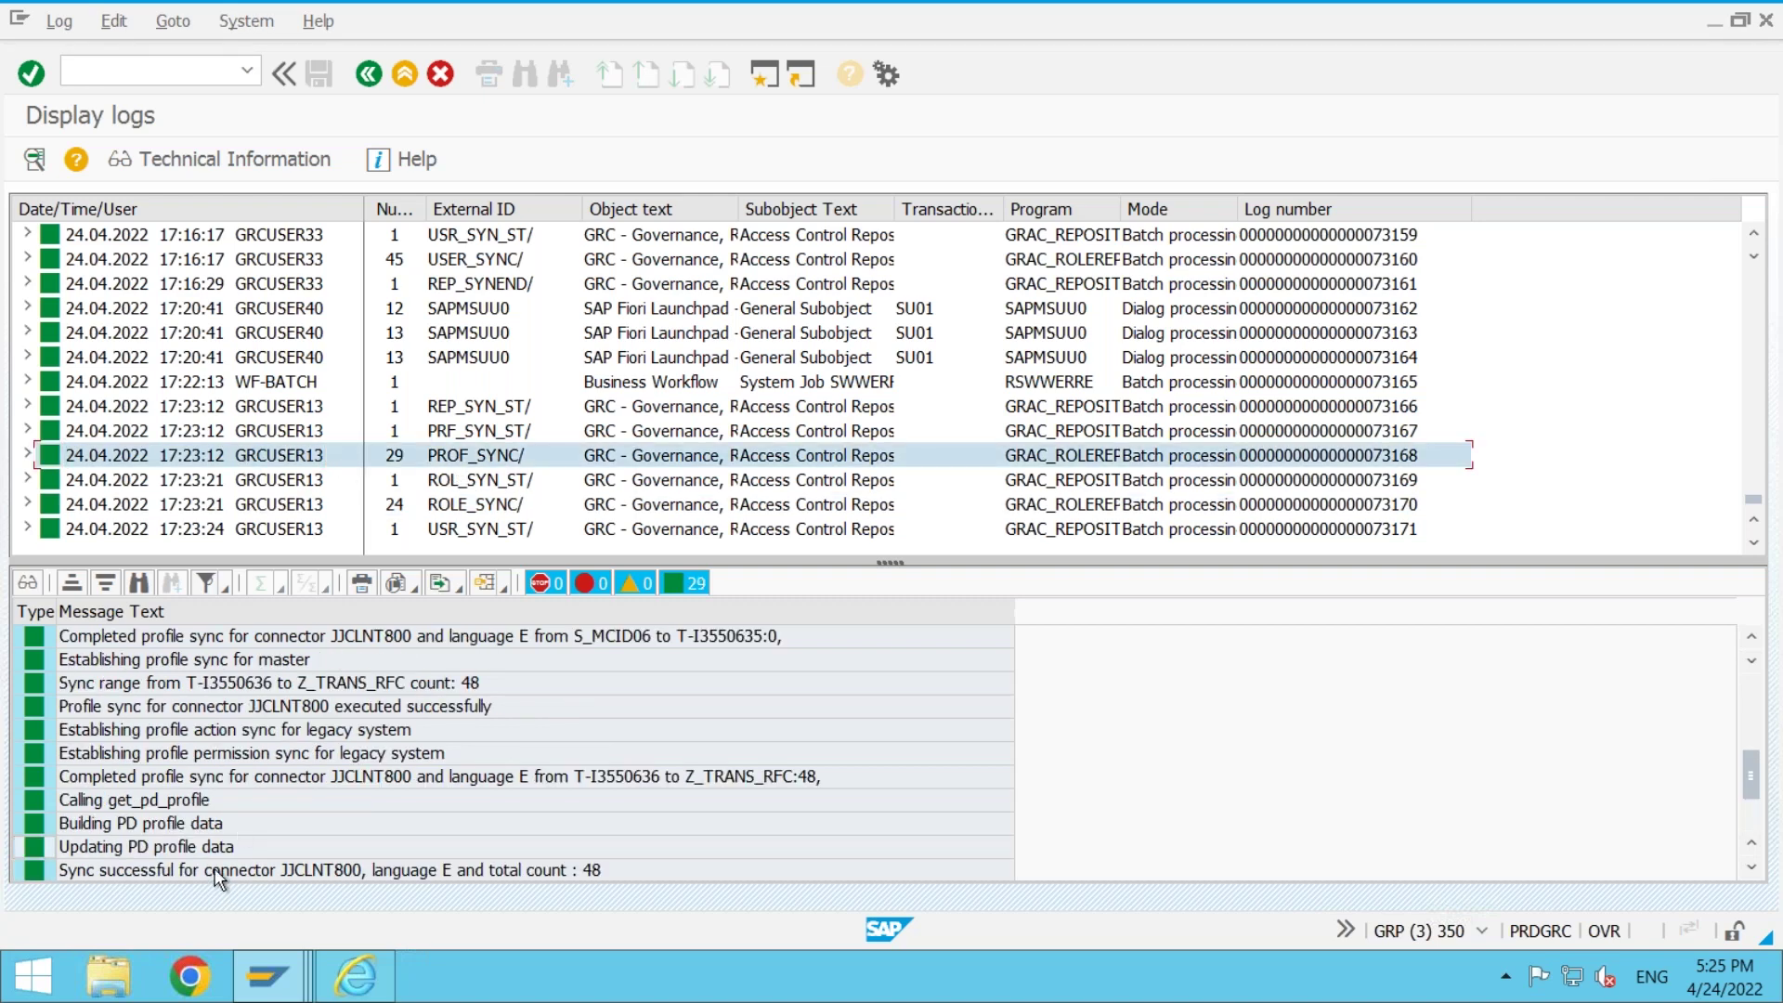
{"action": "left_click", "coordinate": [217, 873]}
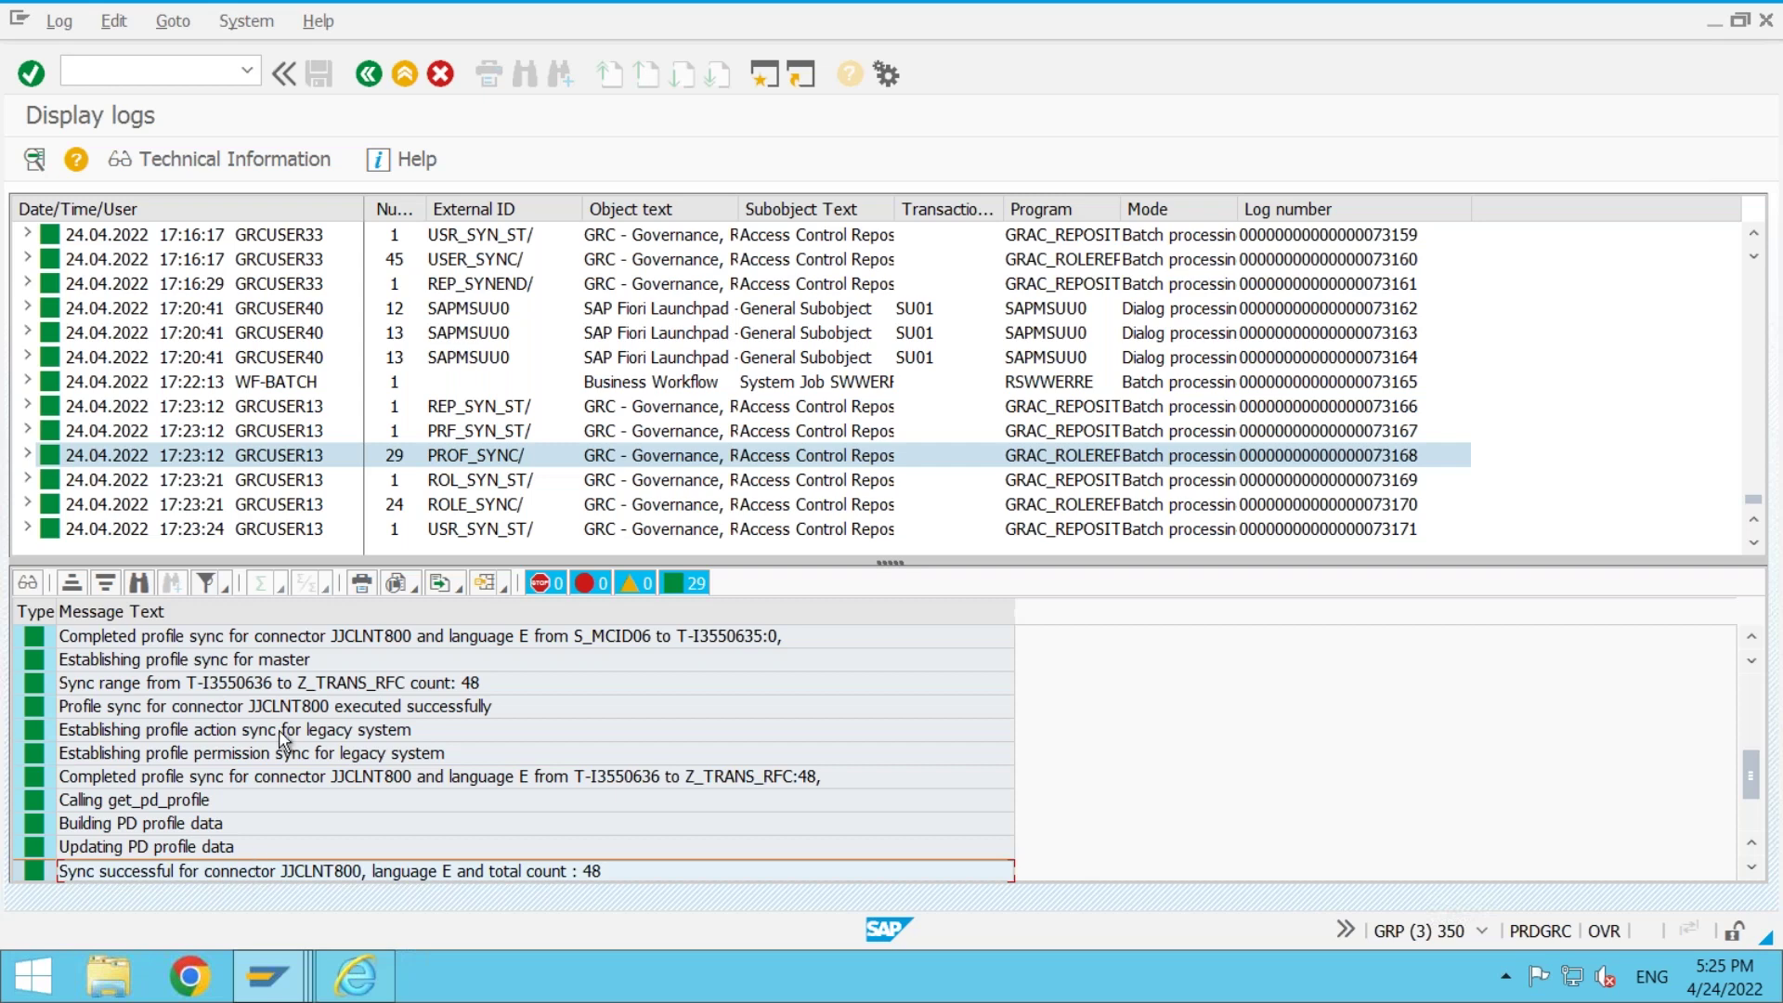
- Widen the Program column to show full names and select the user sync start log
{"action": "left_click", "coordinate": [272, 531]}
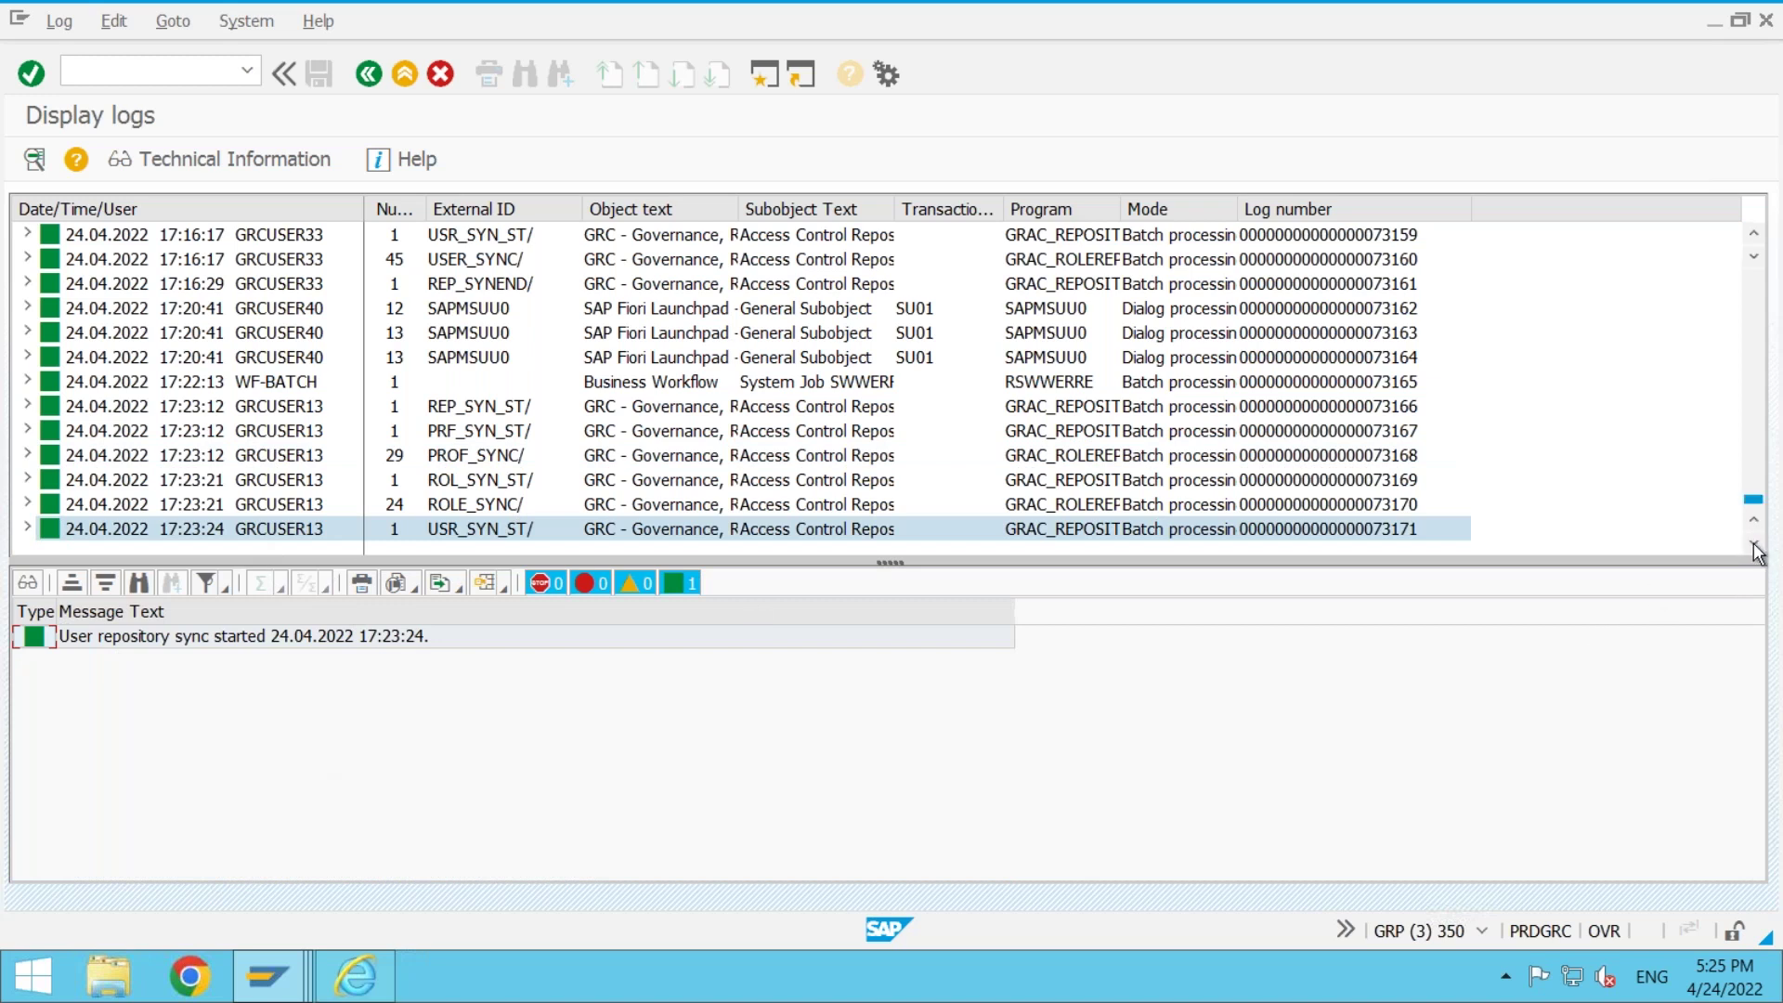
{"action": "left_click", "coordinate": [273, 531]}
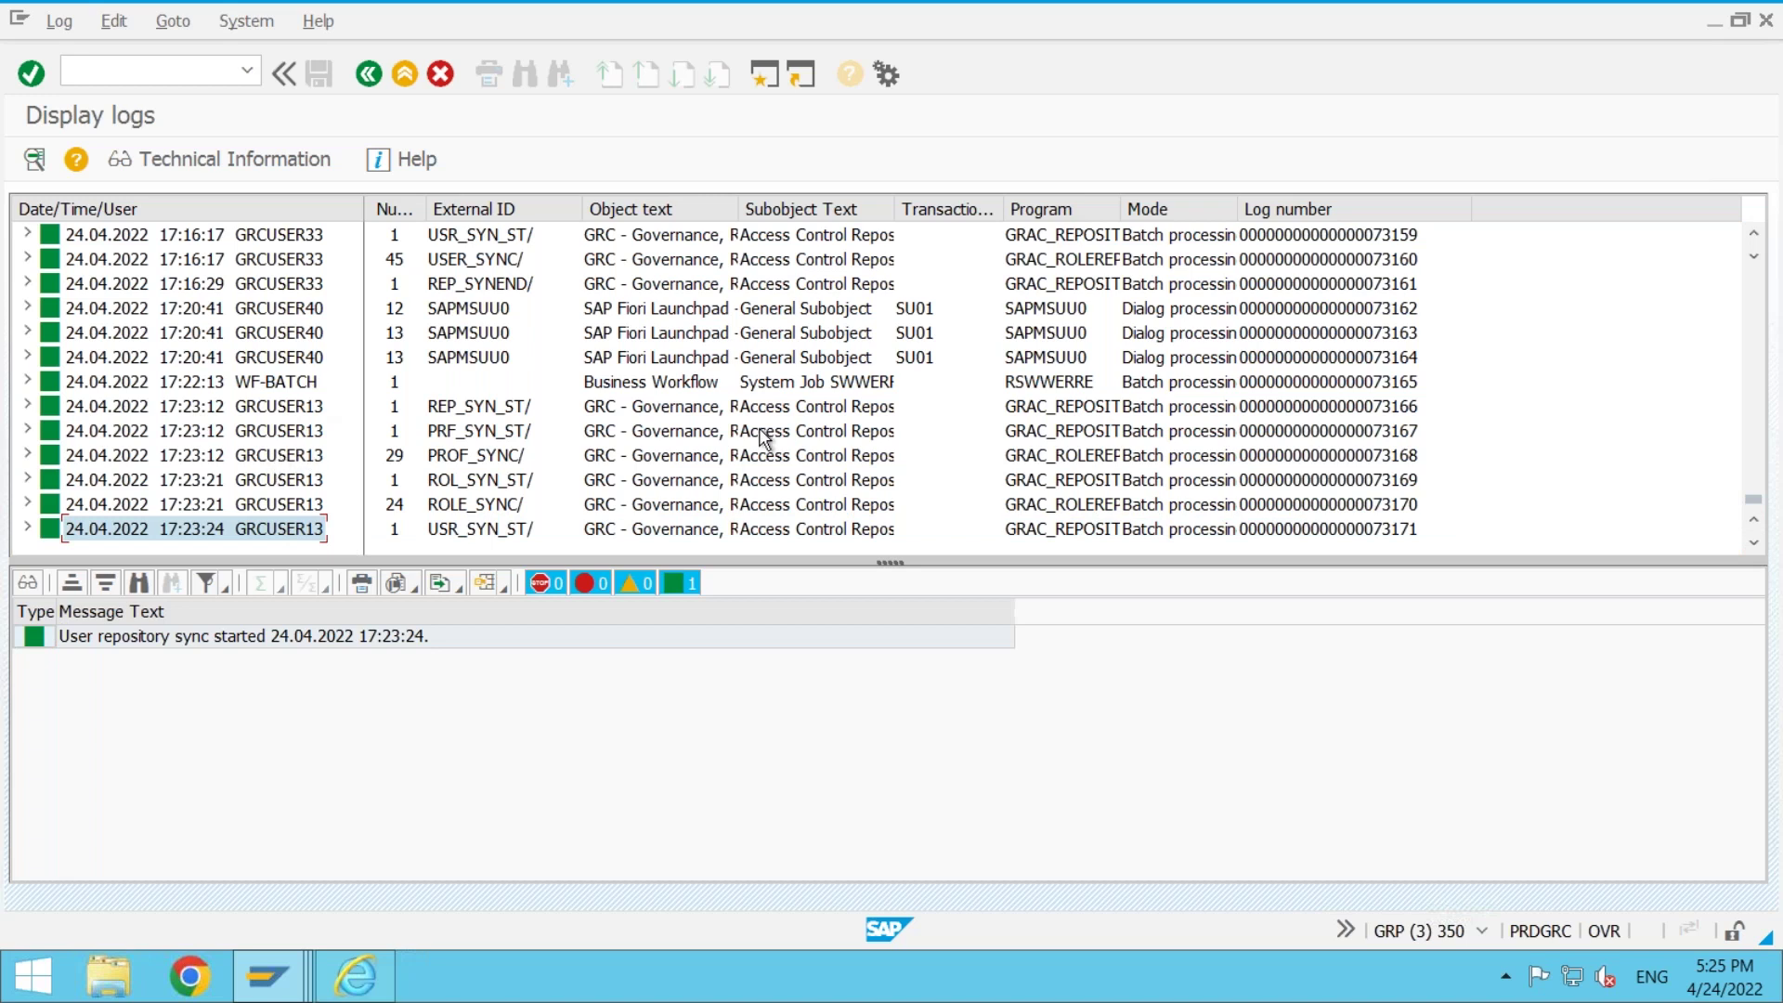
{"action": "left_click_drag", "start_coordinate": [1122, 209], "coordinate": [1301, 215]}
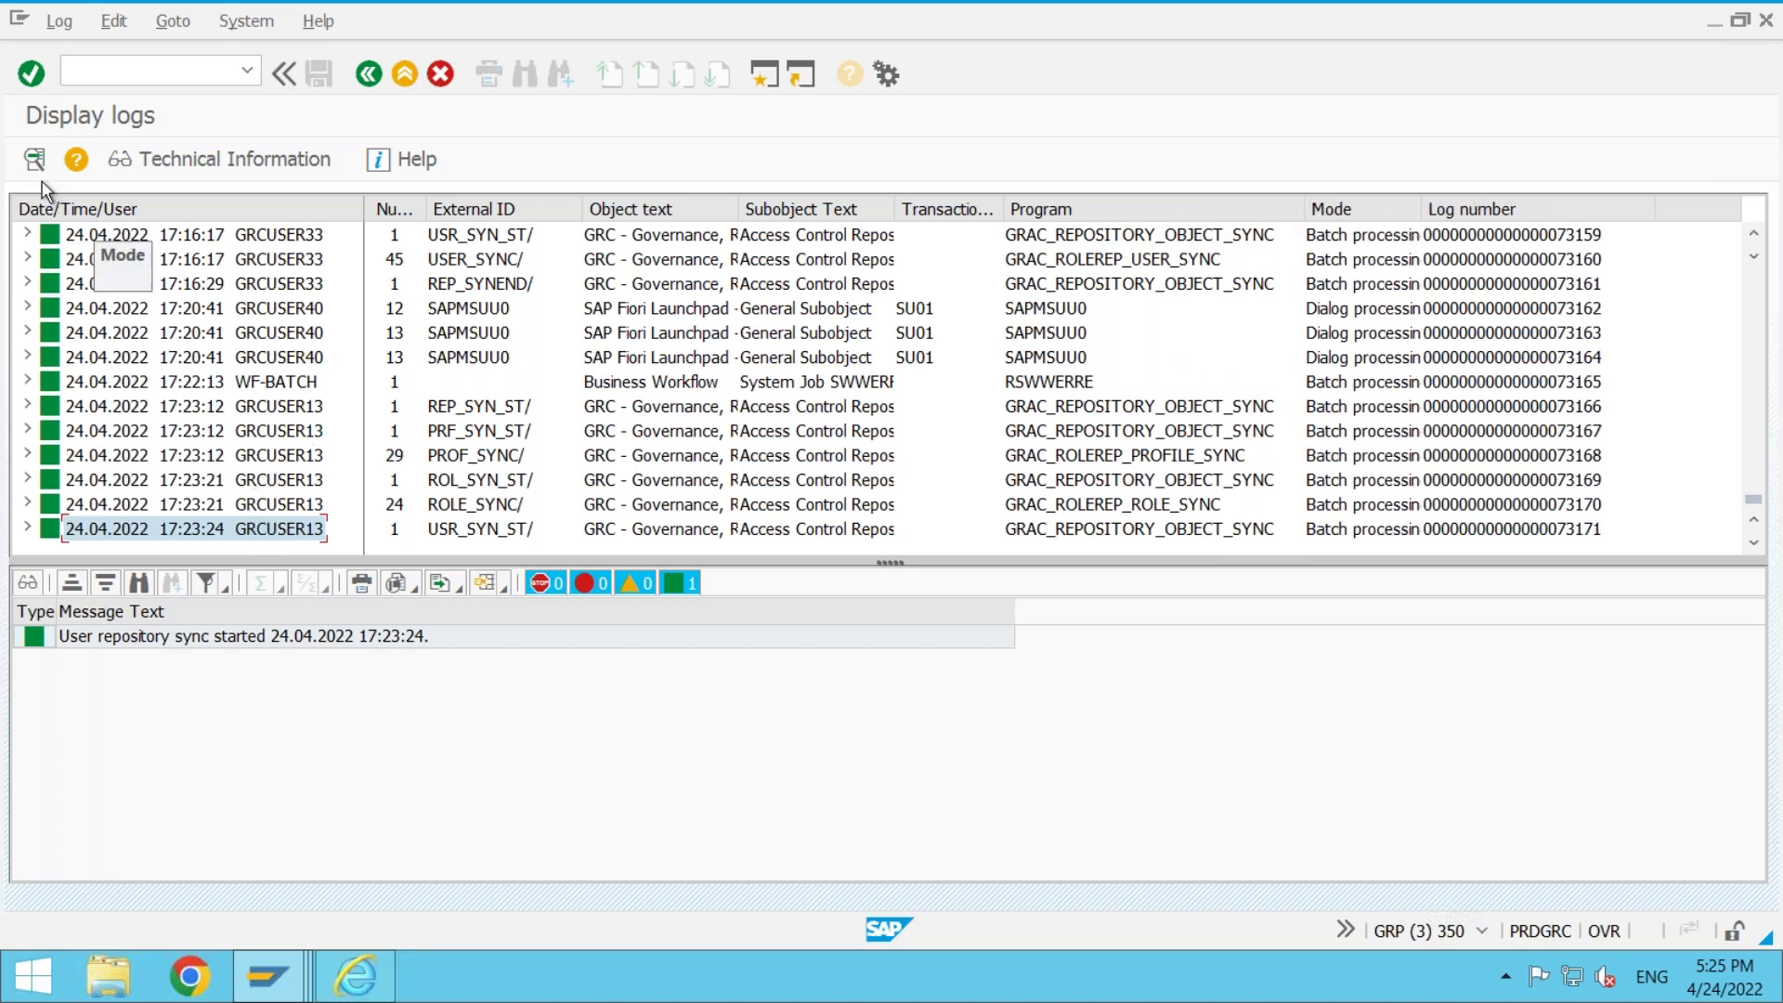
{"action": "left_click", "coordinate": [282, 527]}
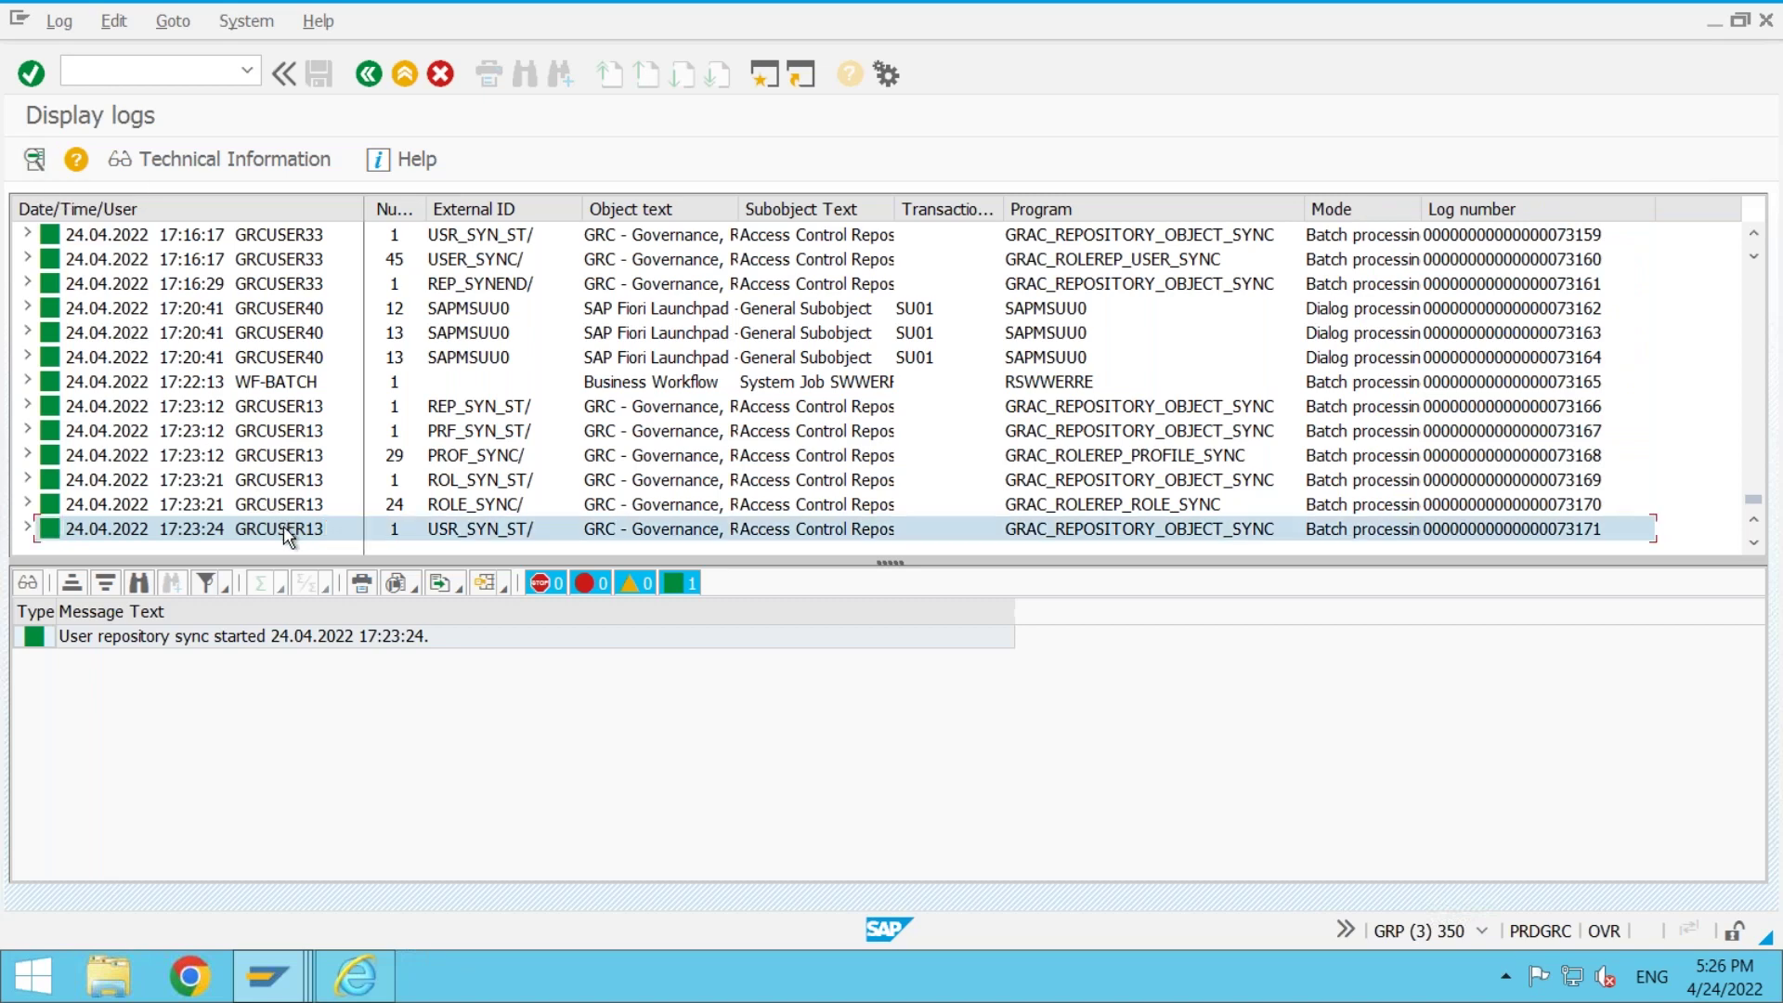
- Rerun the log search for newer entries and show the repository sync end message
{"action": "left_click", "coordinate": [368, 74]}
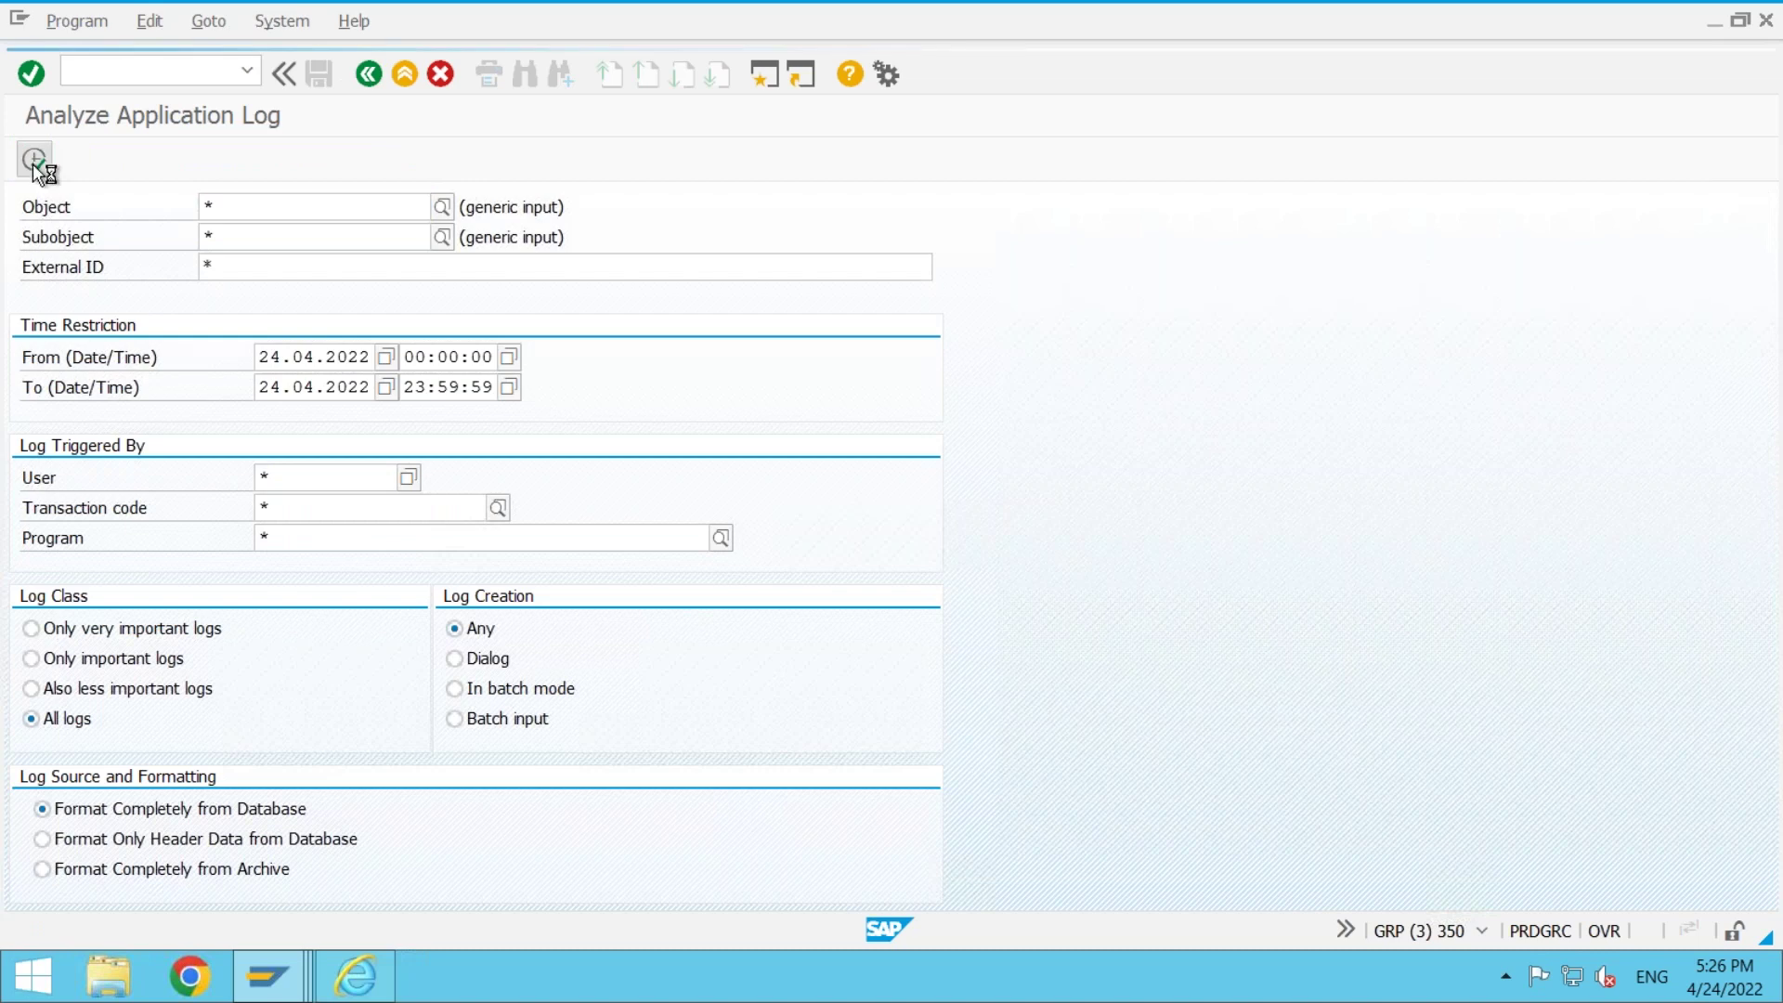
{"action": "left_click", "coordinate": [34, 160]}
{"action": "scroll", "coordinate": [1769, 388], "scroll_direction": "down", "scroll_amount": 1}
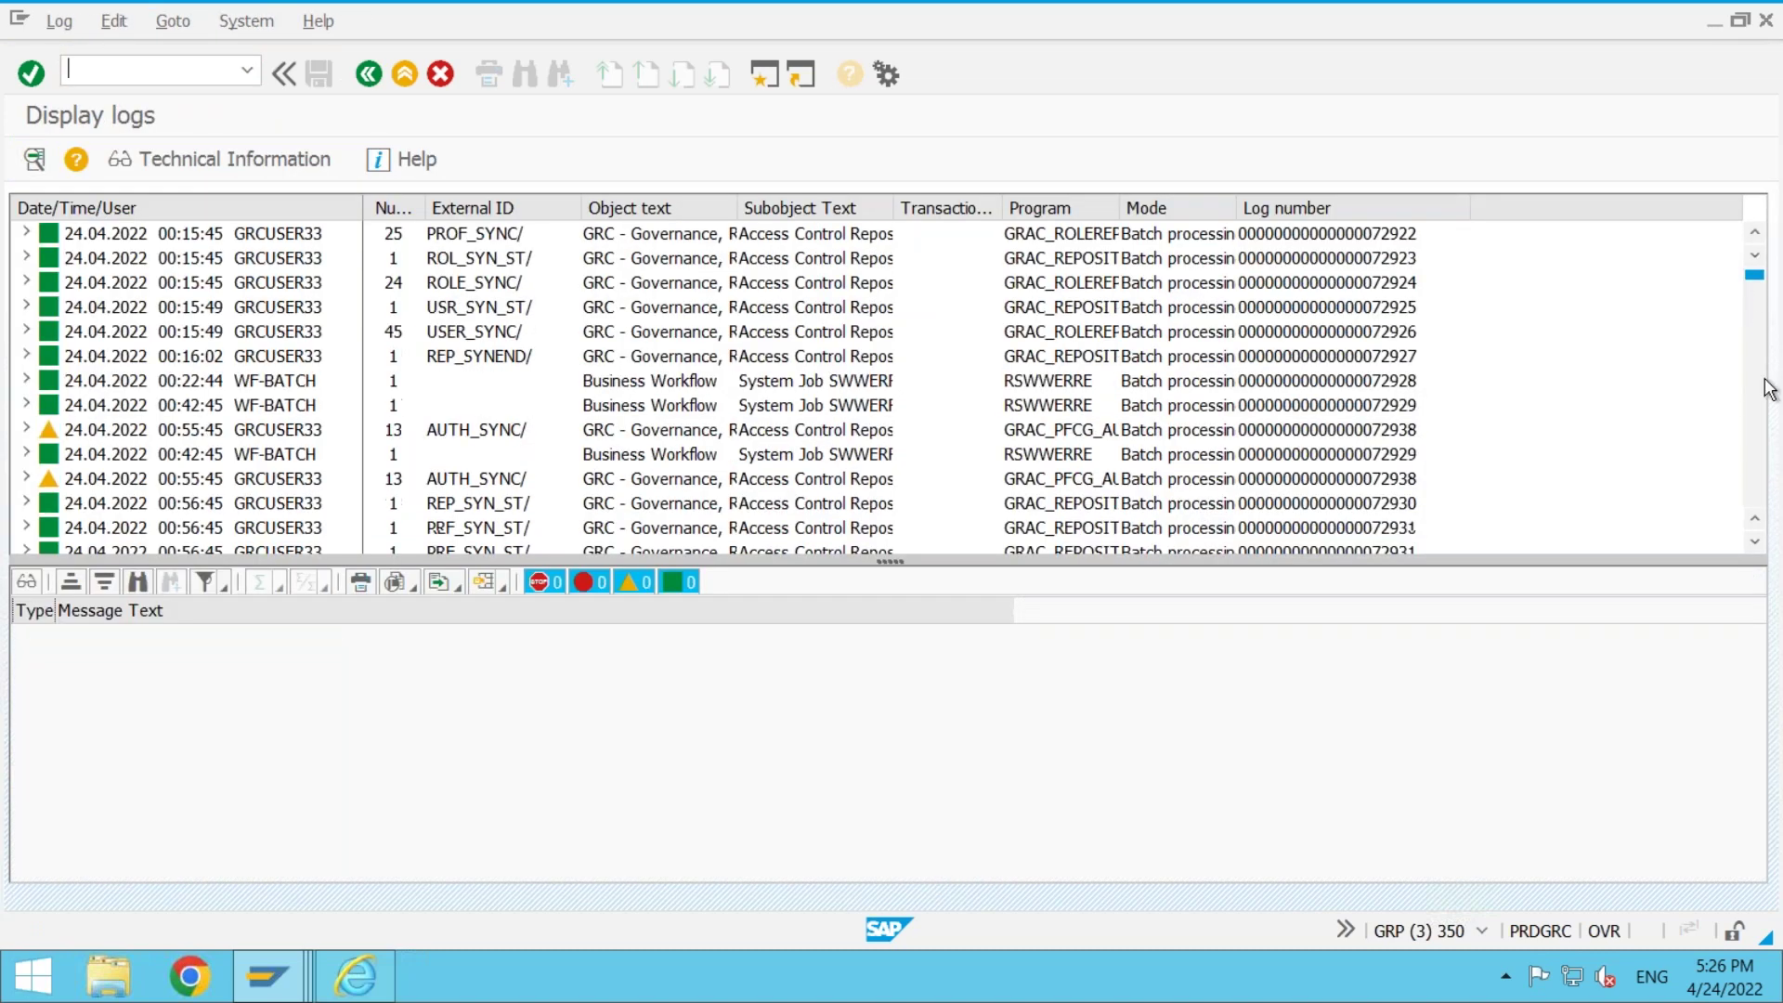
{"action": "scroll", "coordinate": [1756, 388], "scroll_direction": "down", "scroll_amount": 20}
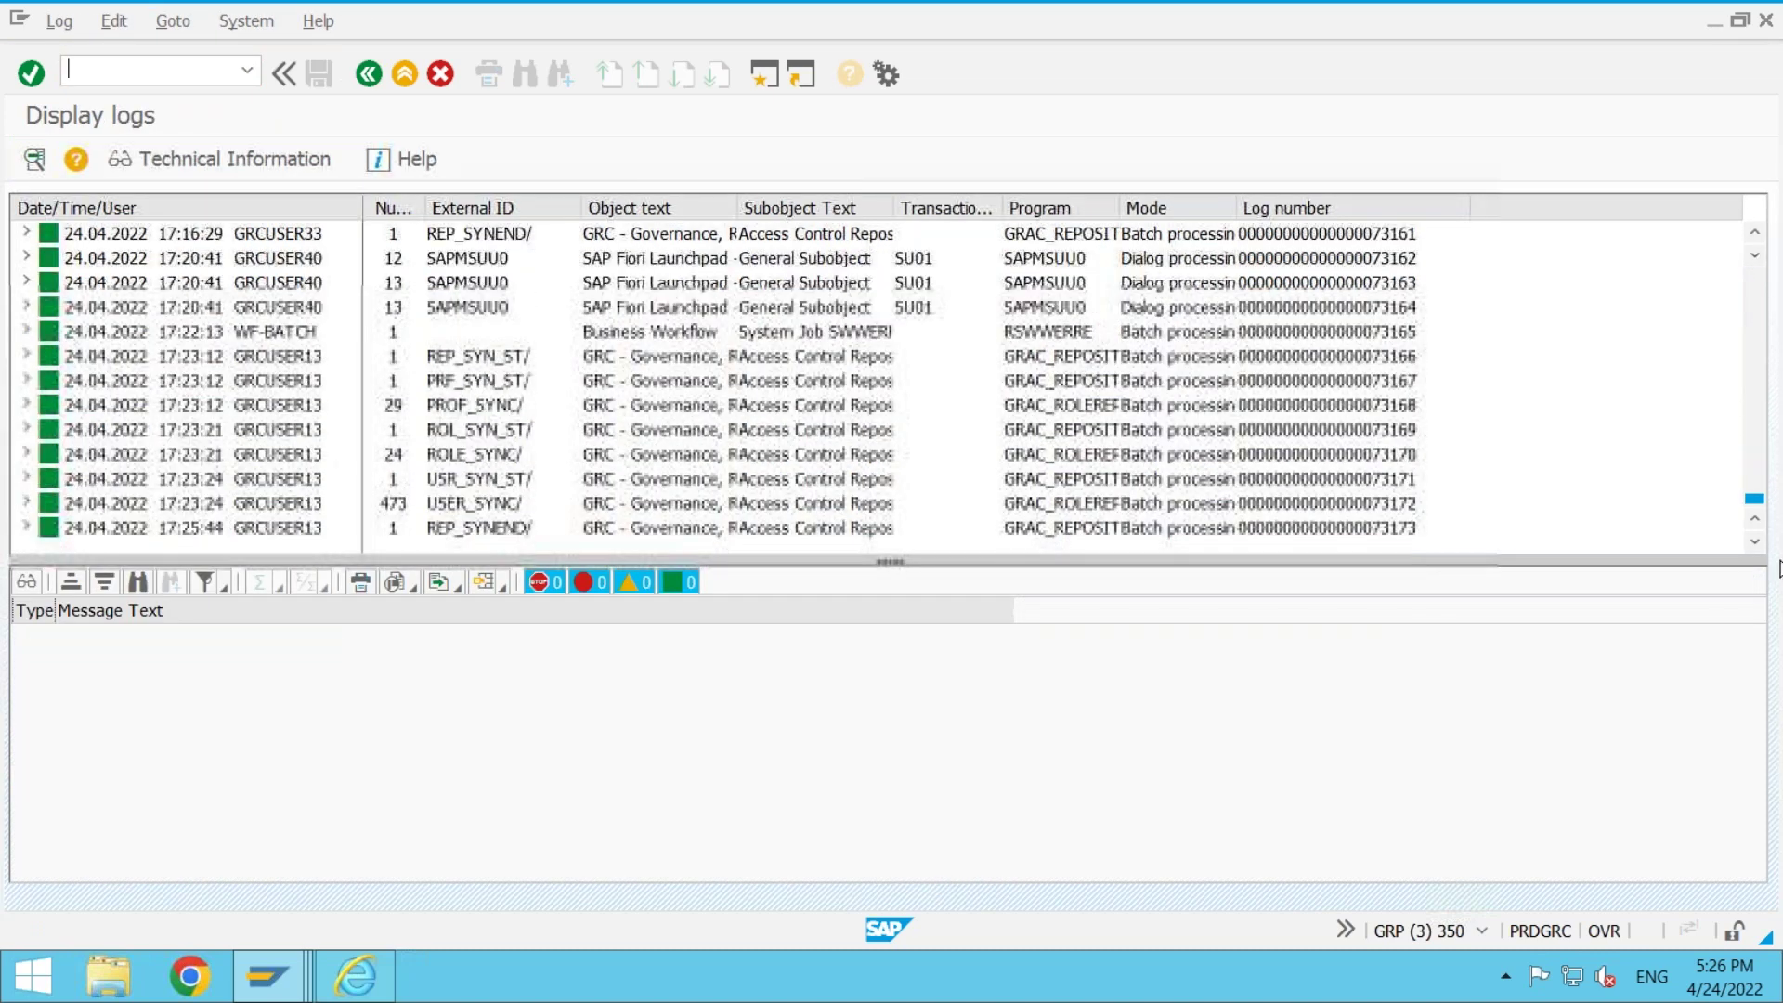
{"action": "left_click", "coordinate": [279, 527]}
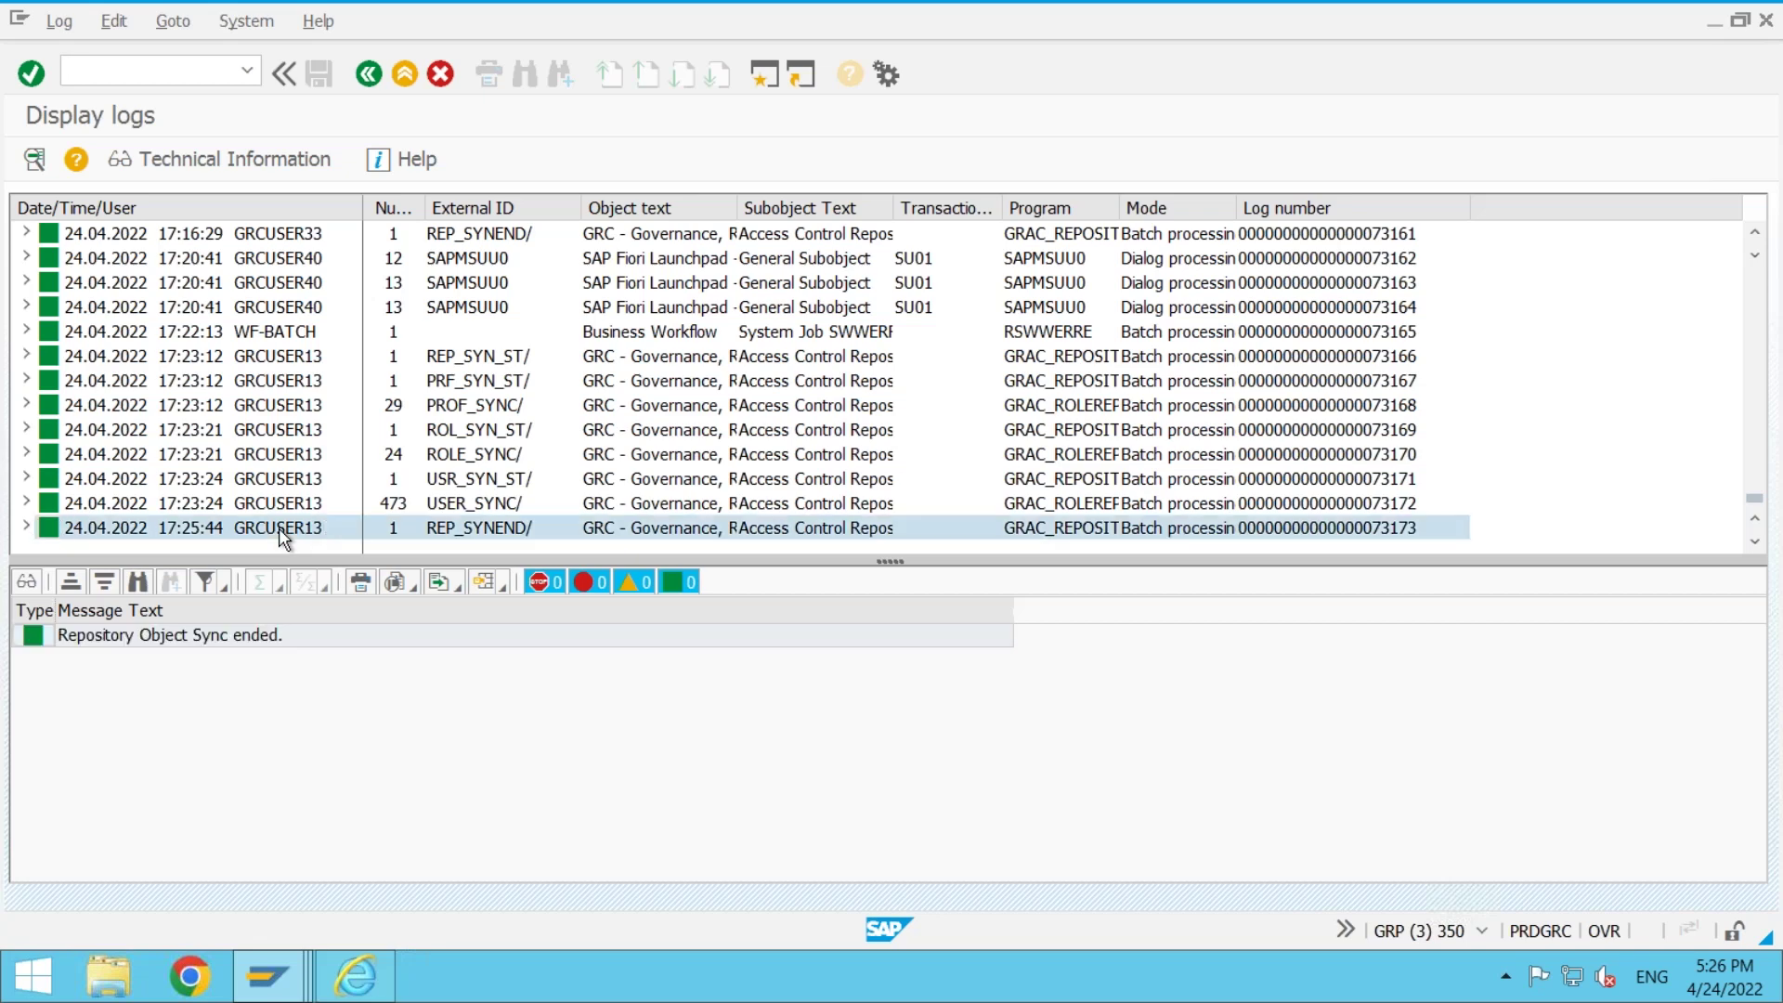
- Confirm the 473-message USER_SYNC log reports JJCLNT800 synced successfully (145 total), then return to Job Overview
{"action": "left_click", "coordinate": [279, 509]}
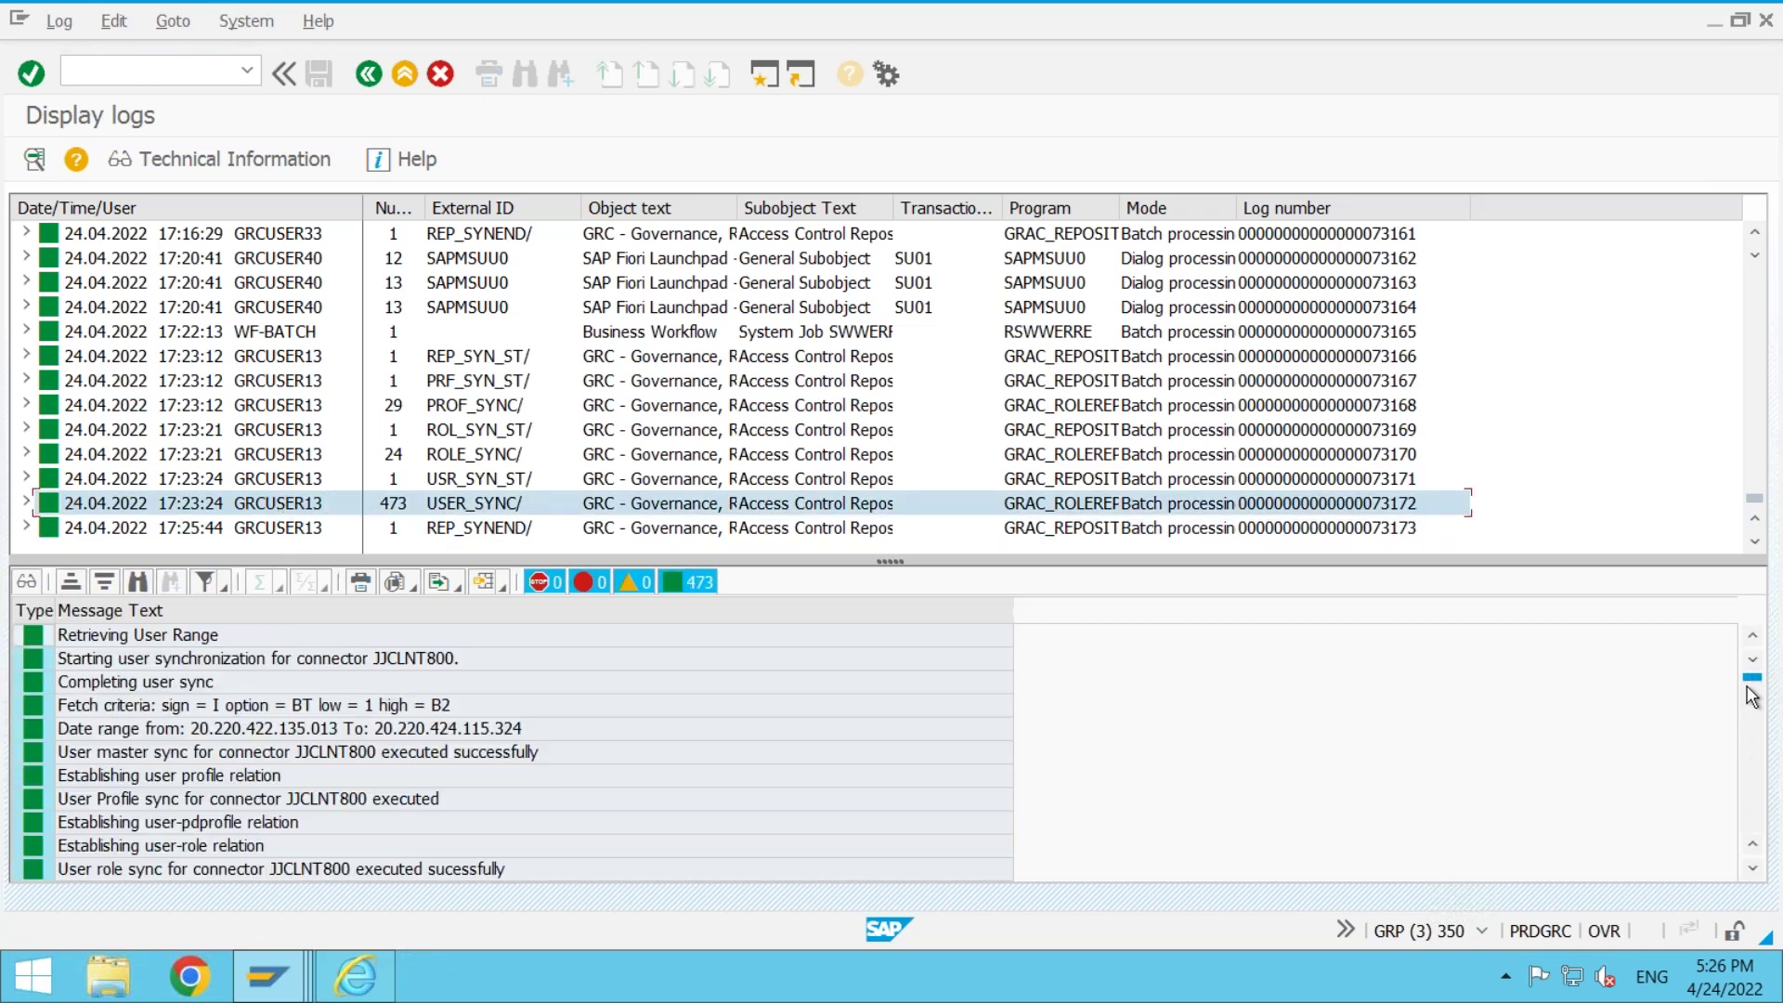
{"action": "left_click", "coordinate": [1754, 825]}
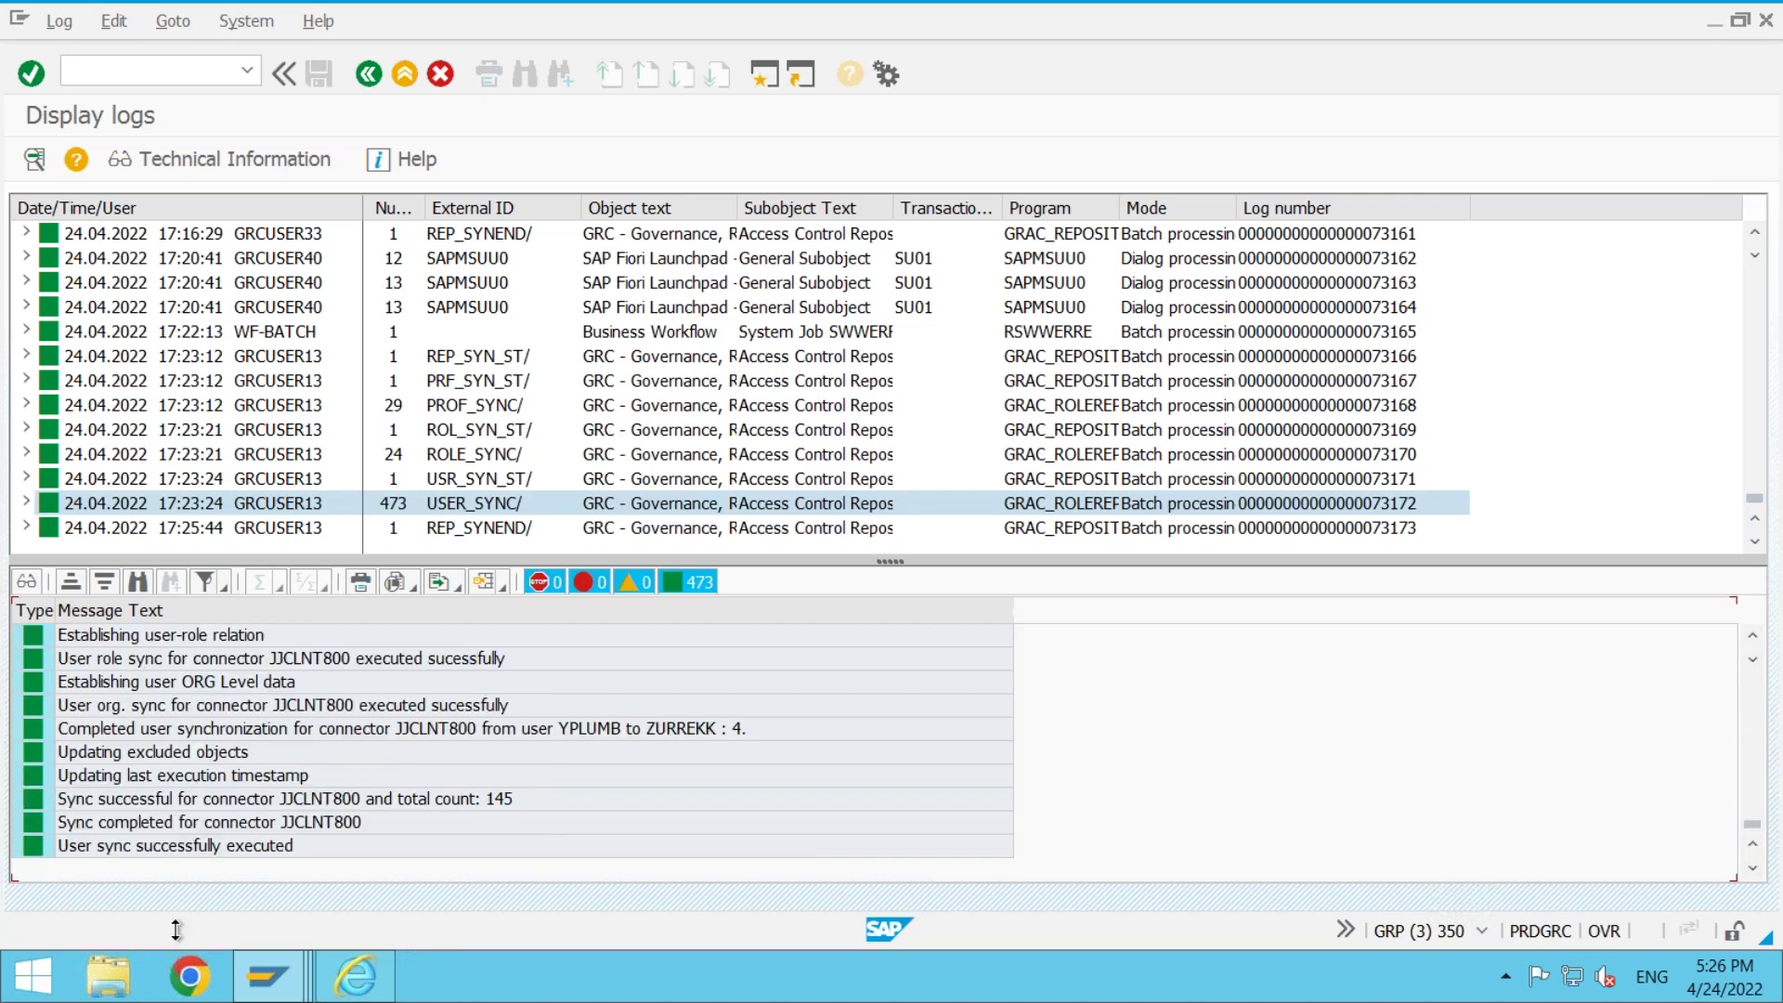
{"action": "left_click", "coordinate": [119, 847]}
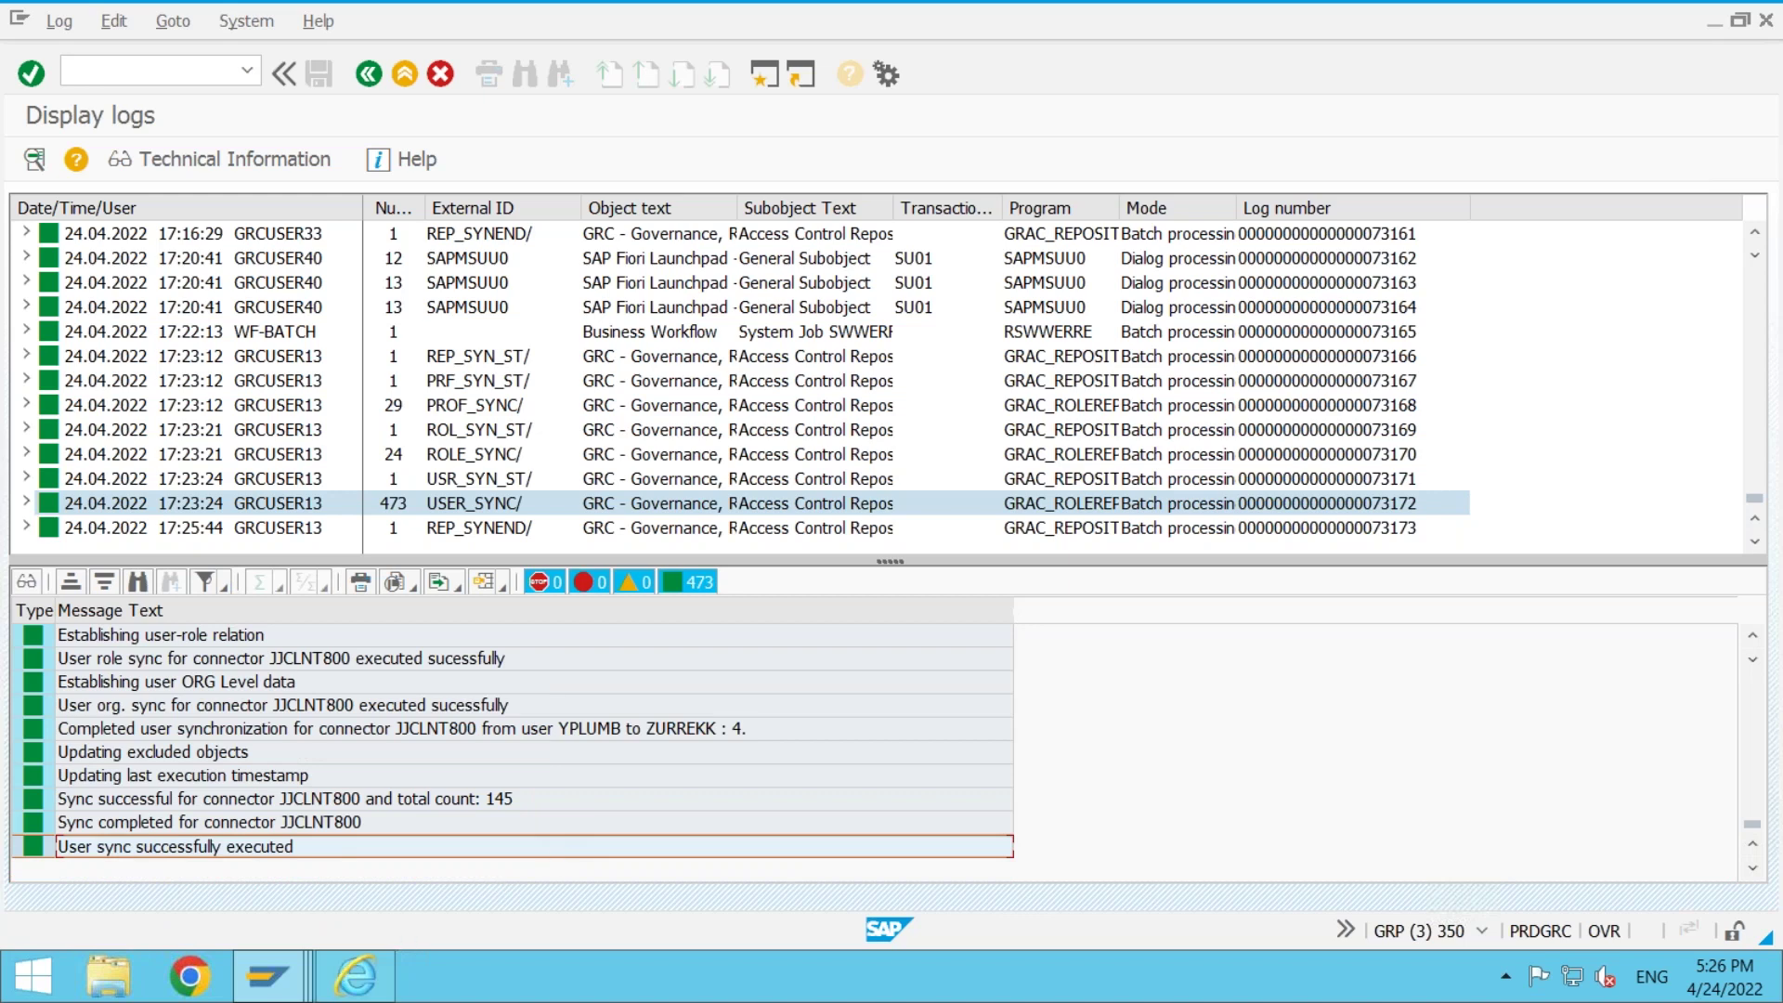
{"action": "left_click", "coordinate": [268, 975]}
{"action": "left_click", "coordinate": [483, 831]}
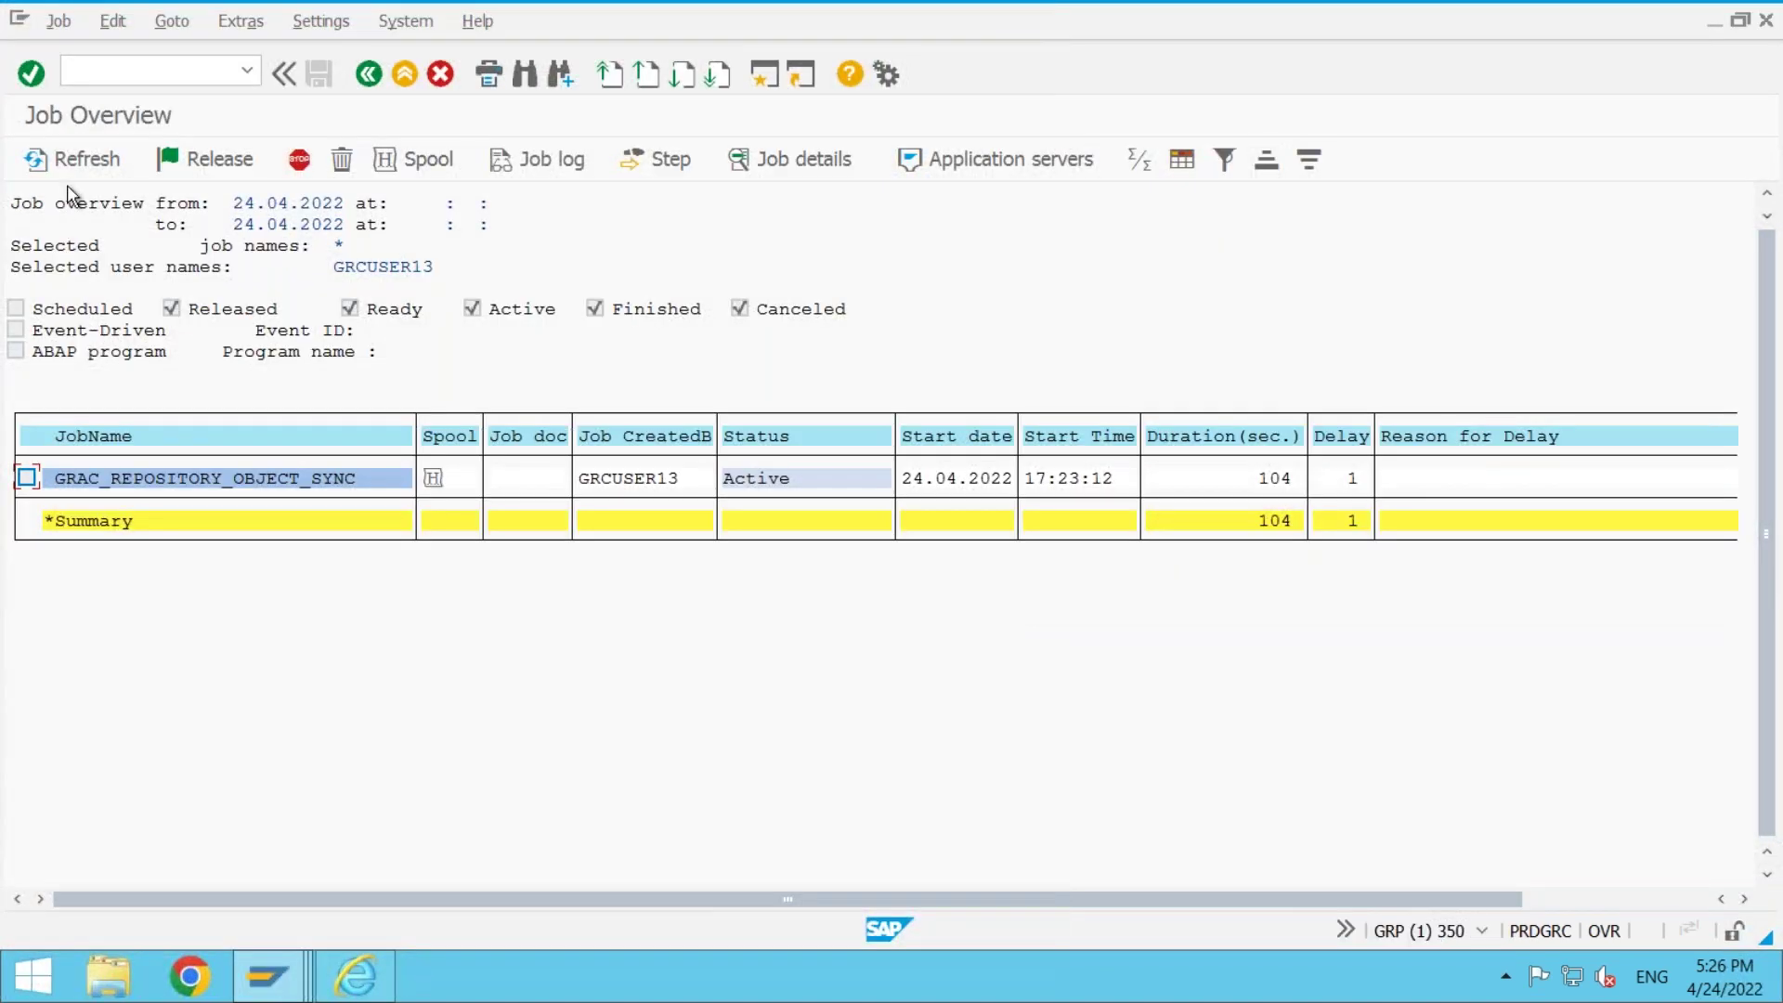
- Refresh the sync job status in SM37 and switch to the SE16 GRACUSERCONN window
{"action": "left_click", "coordinate": [63, 154]}
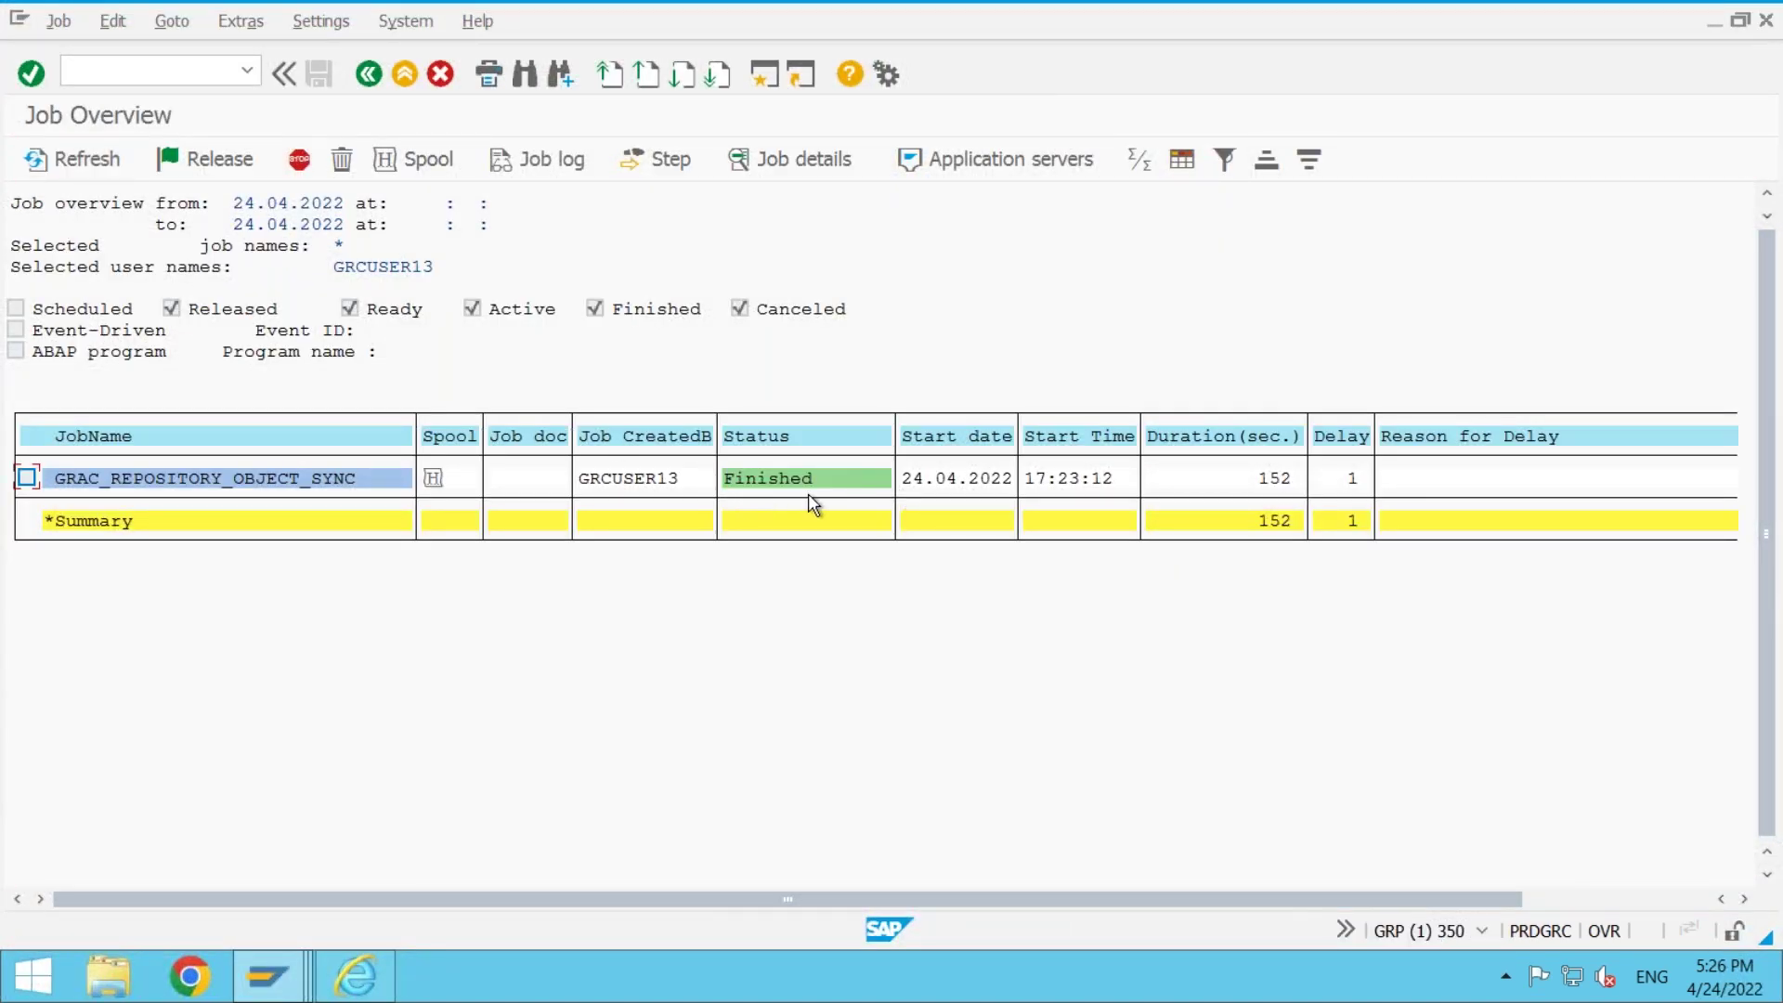
{"action": "left_click", "coordinate": [268, 975]}
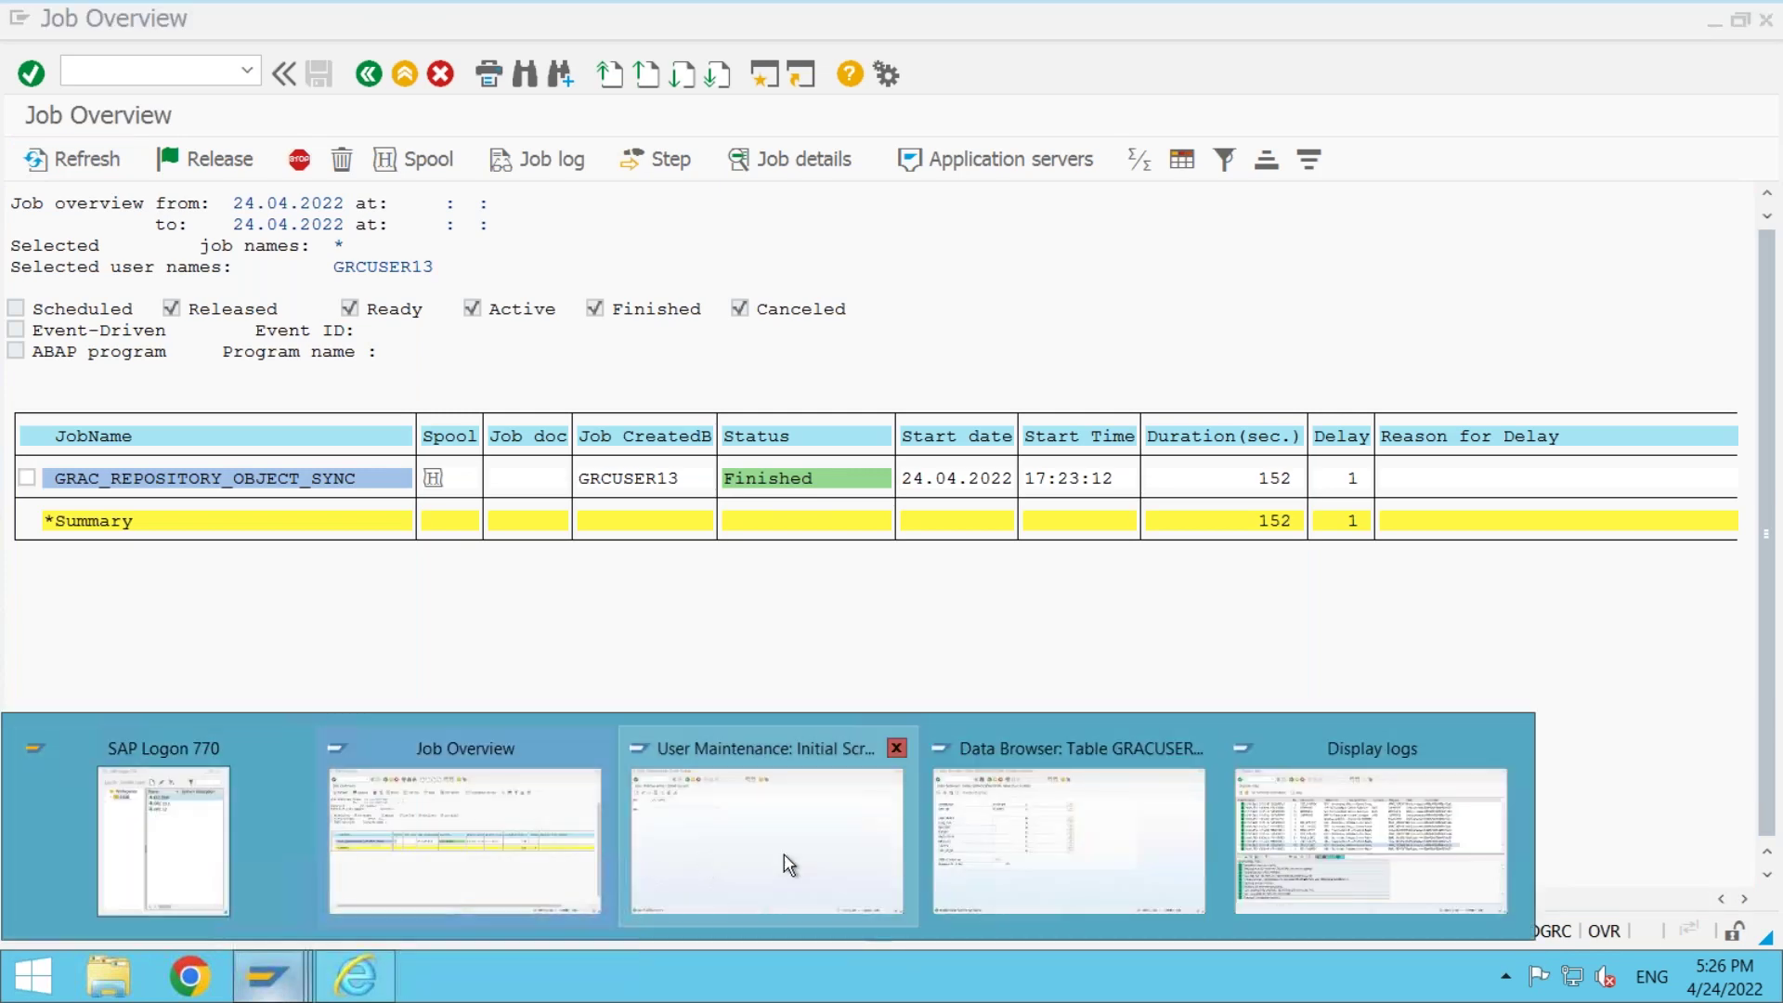
{"action": "left_click", "coordinate": [1077, 845]}
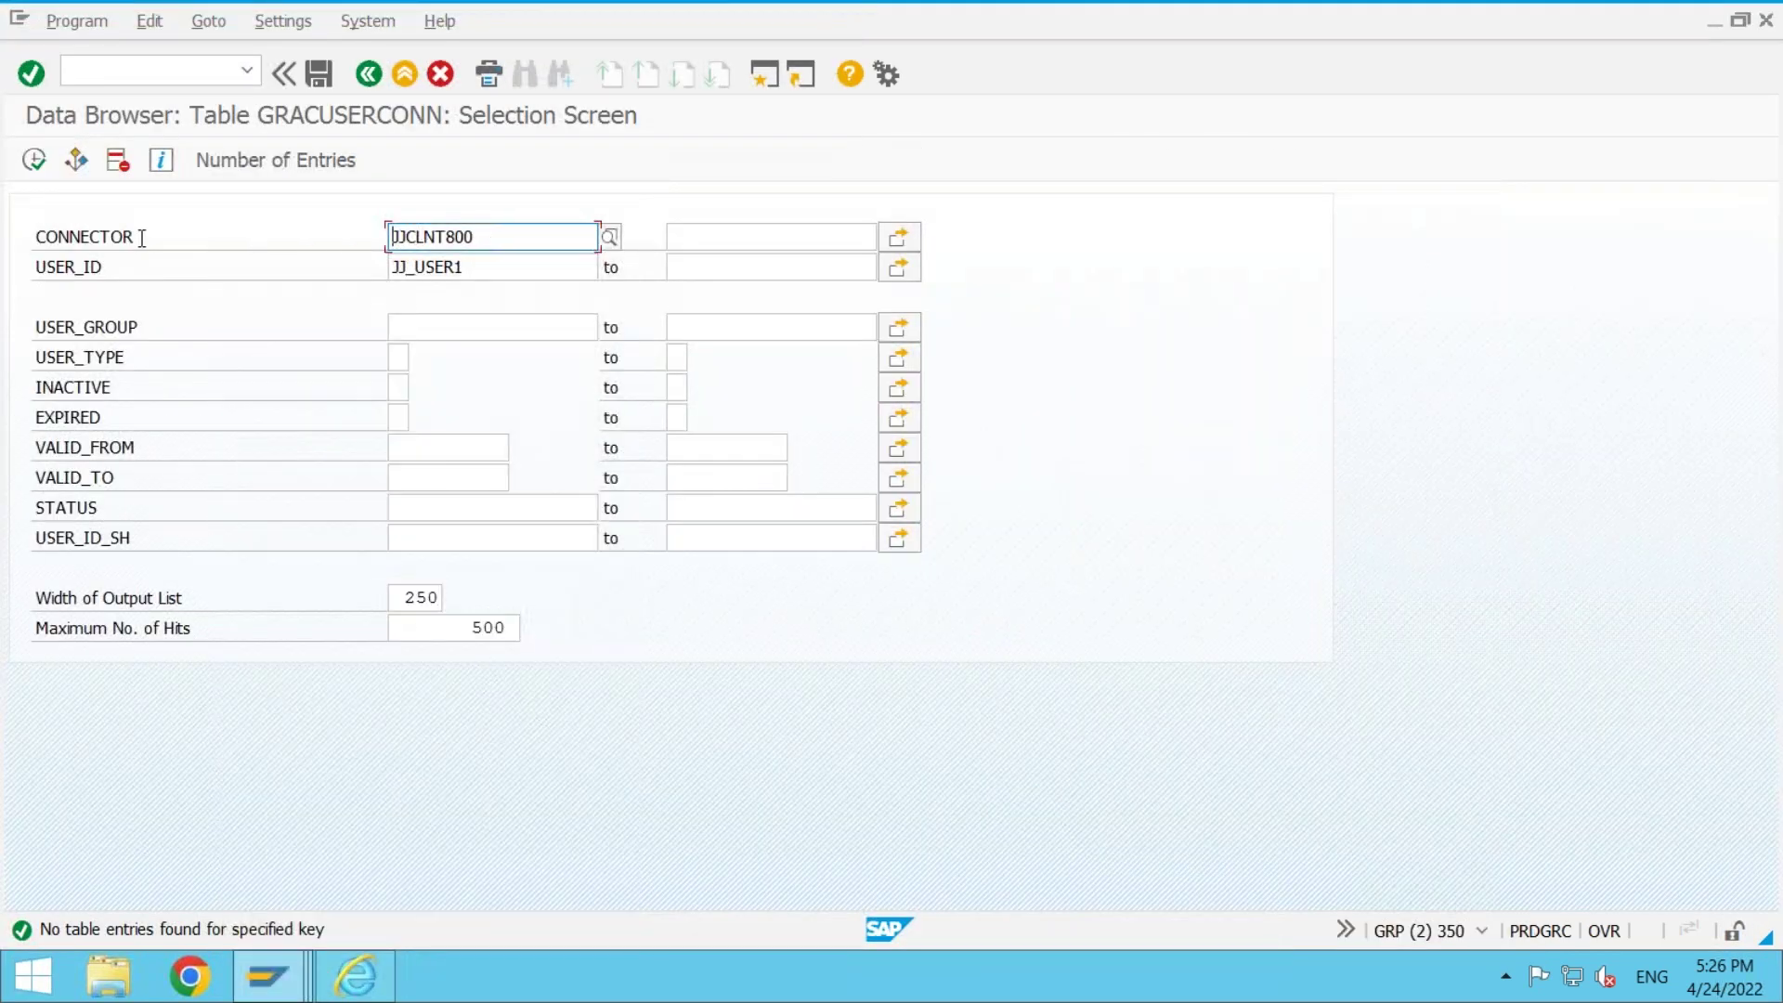
- Execute the GRACUSERCONN lookup, showing JJ_USER1 under JJCLNT800 with group SUPER, type A
{"action": "left_click", "coordinate": [33, 159]}
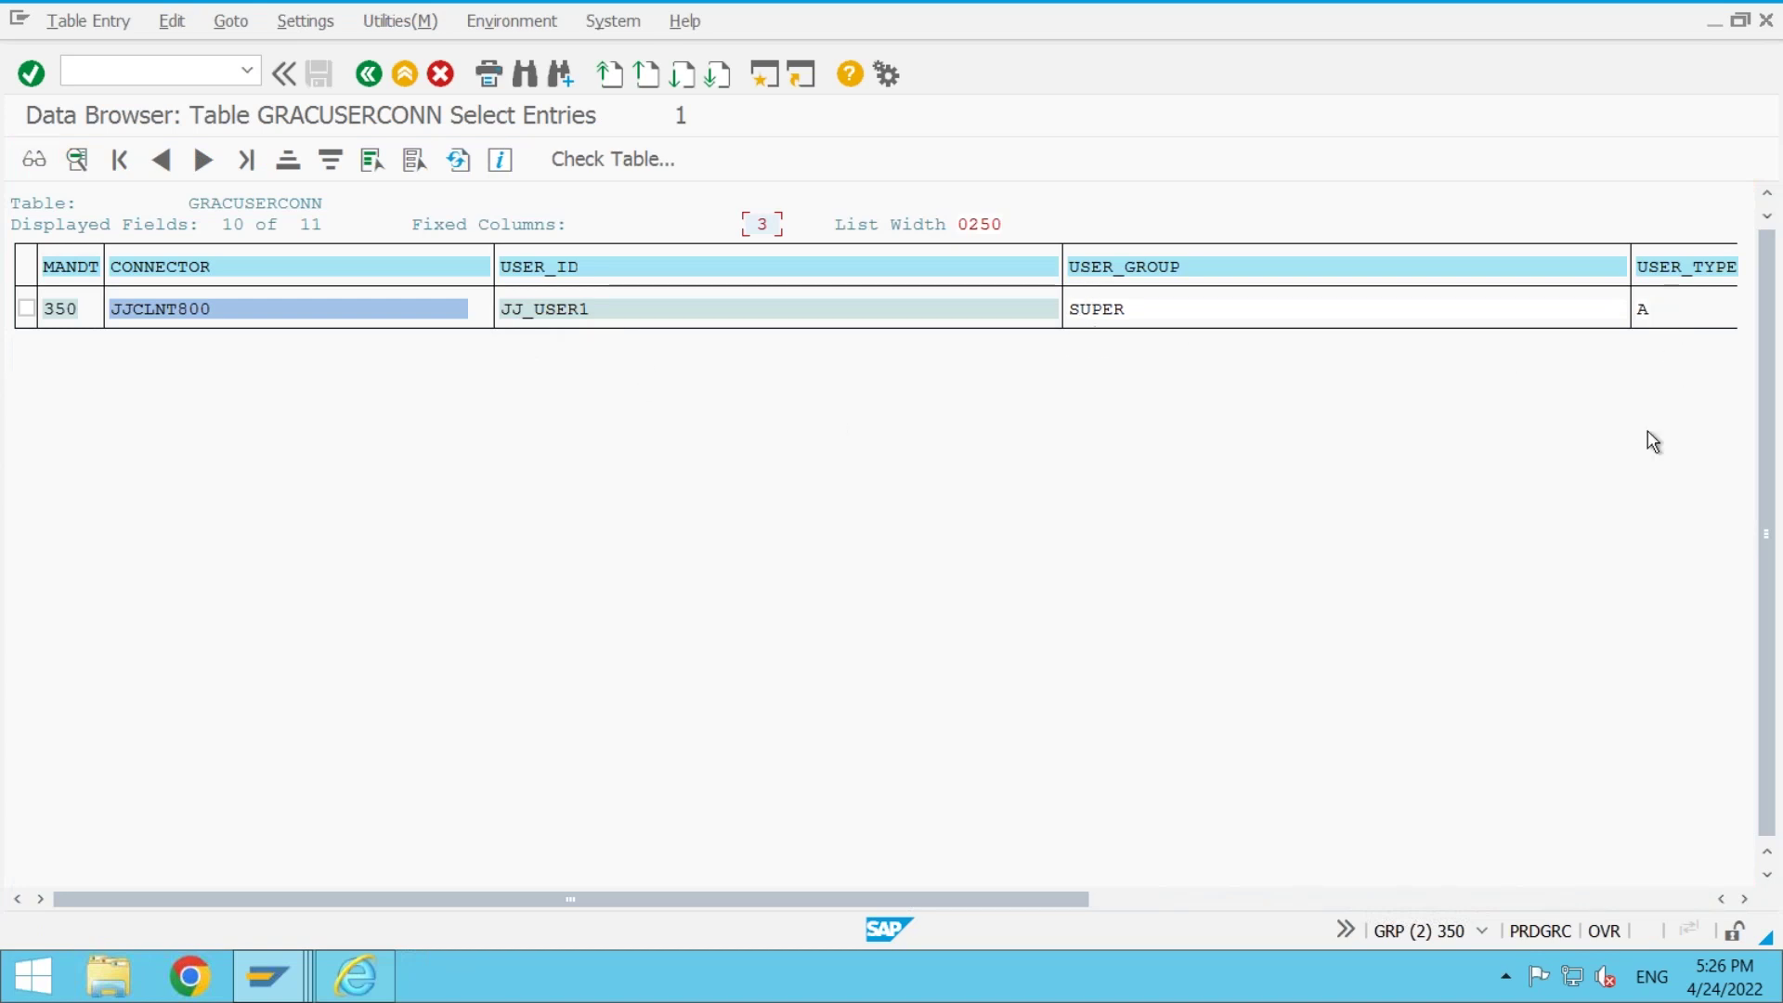
{"action": "left_click", "coordinate": [1152, 900]}
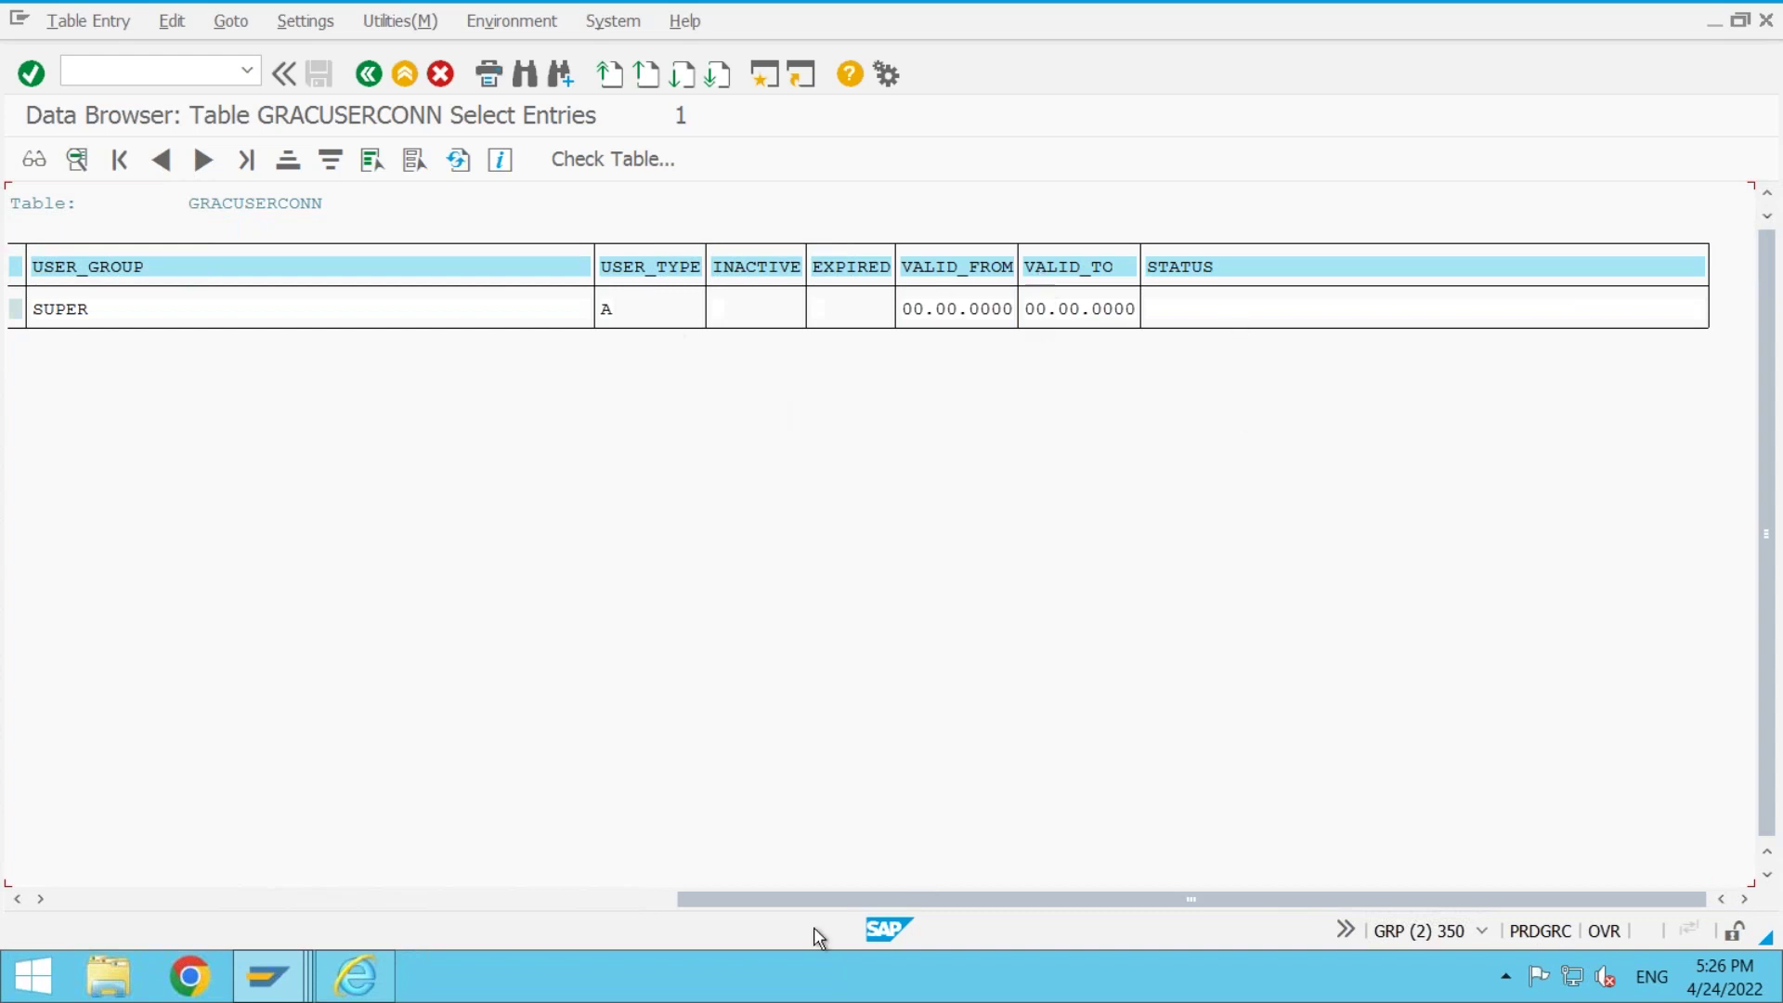
{"action": "left_click_drag", "start_coordinate": [767, 897], "coordinate": [27, 921]}
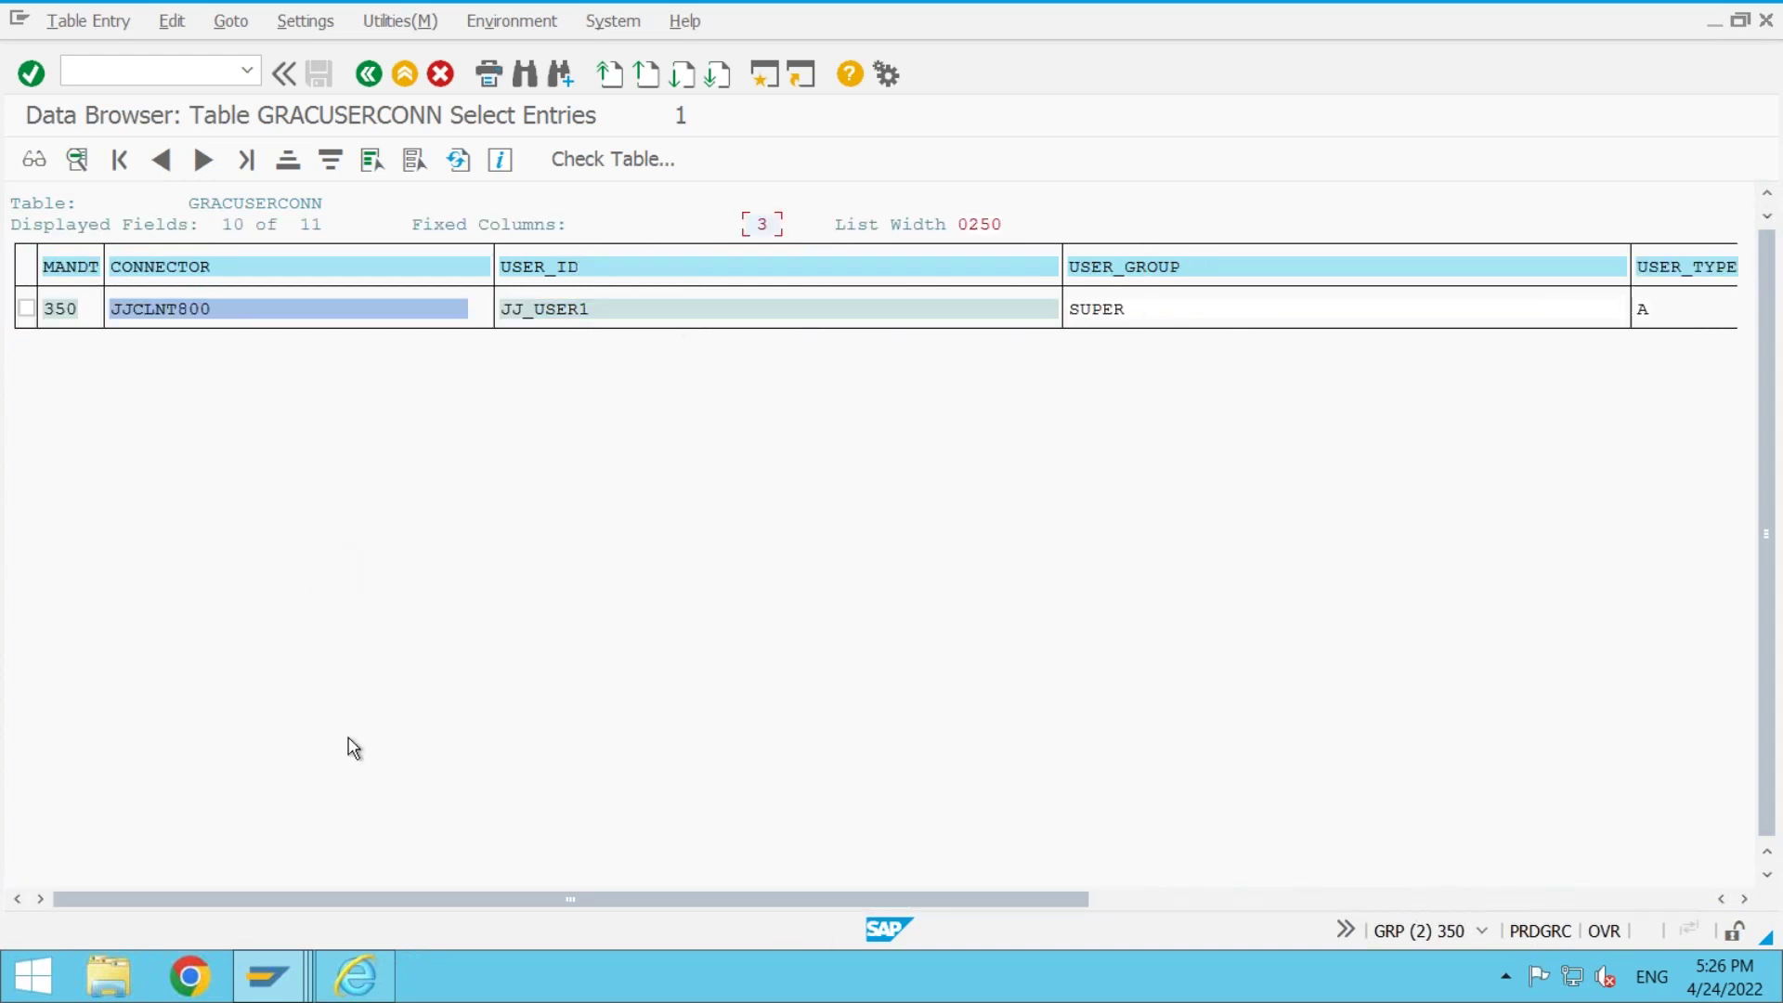
{"action": "left_click", "coordinate": [356, 975]}
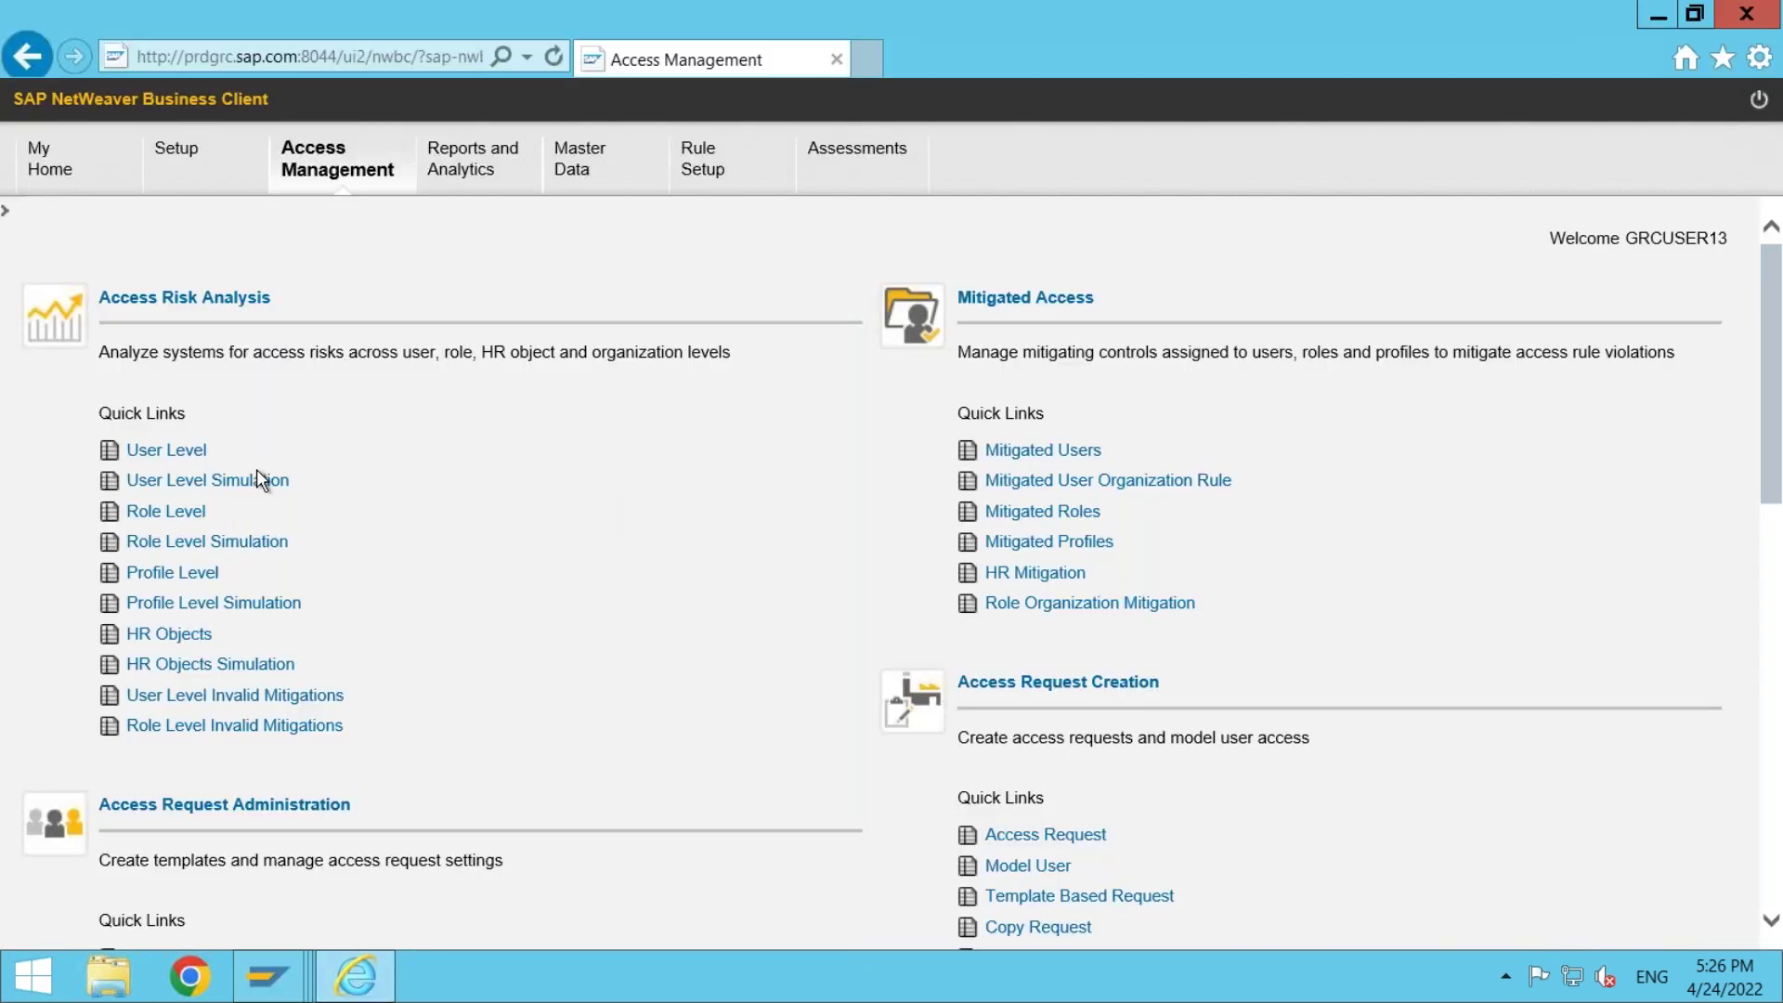
- Open the user-level access risk analysis maximized and set System to JJCLNT800
{"action": "left_click", "coordinate": [173, 453]}
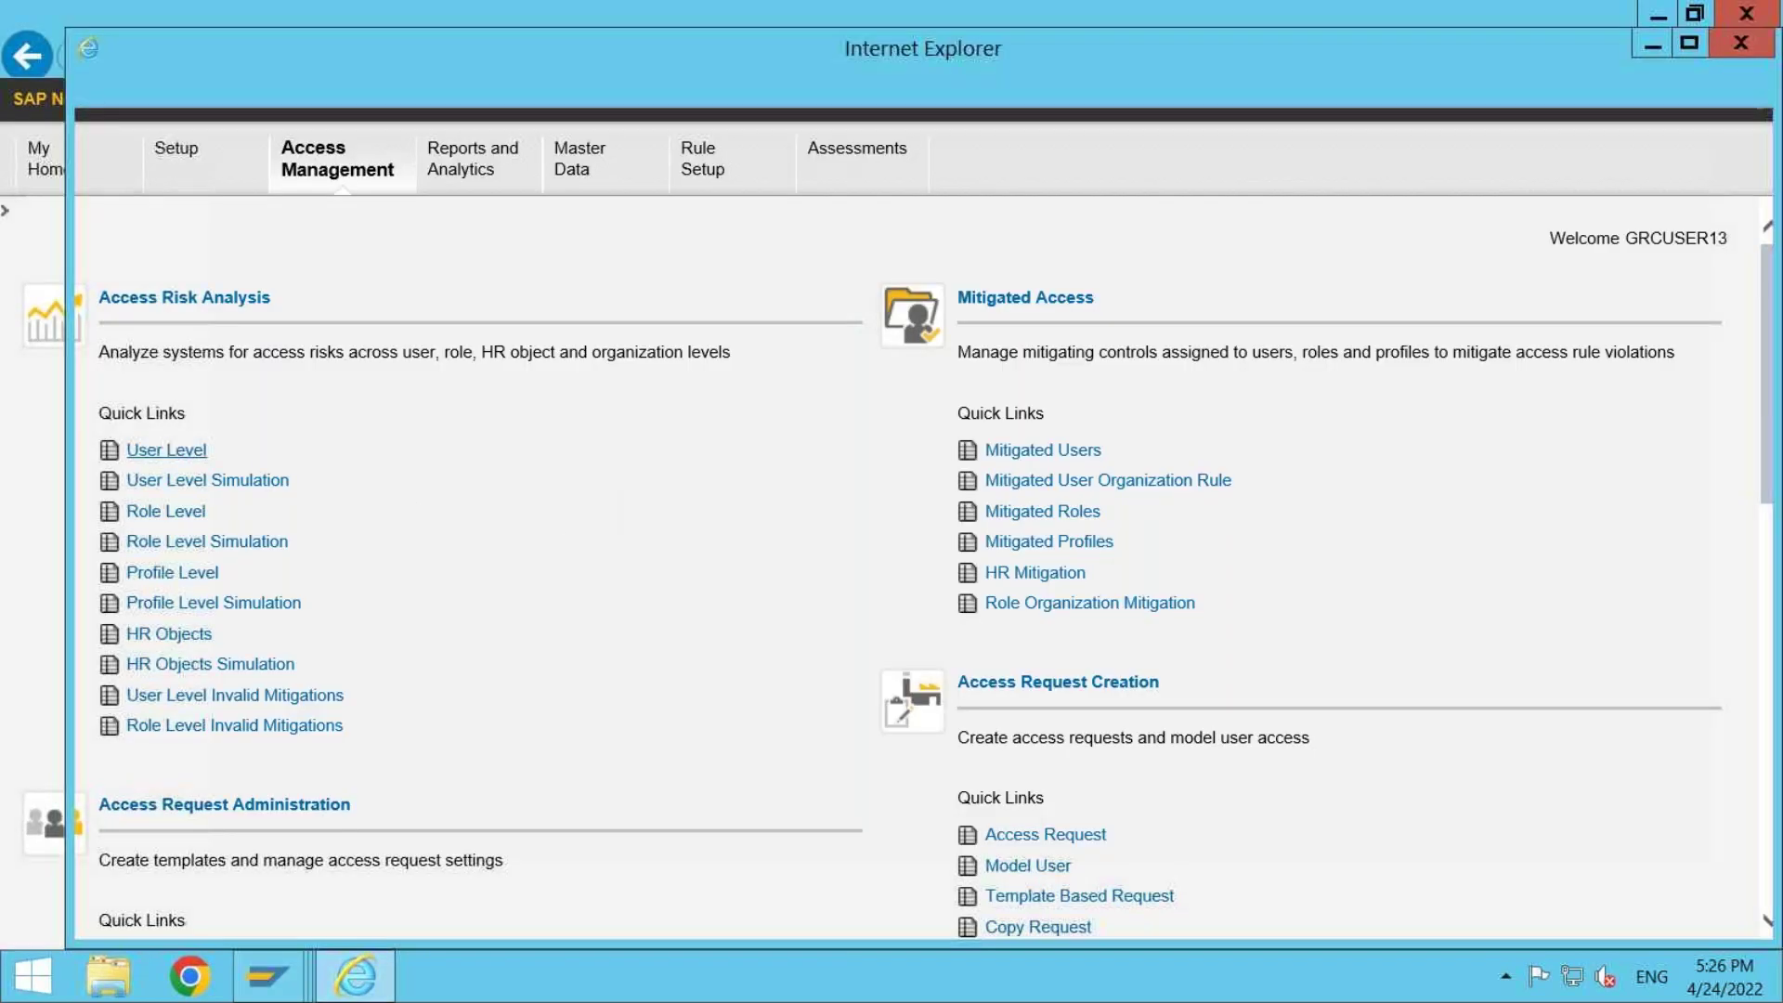
{"action": "double_click", "coordinate": [1174, 46]}
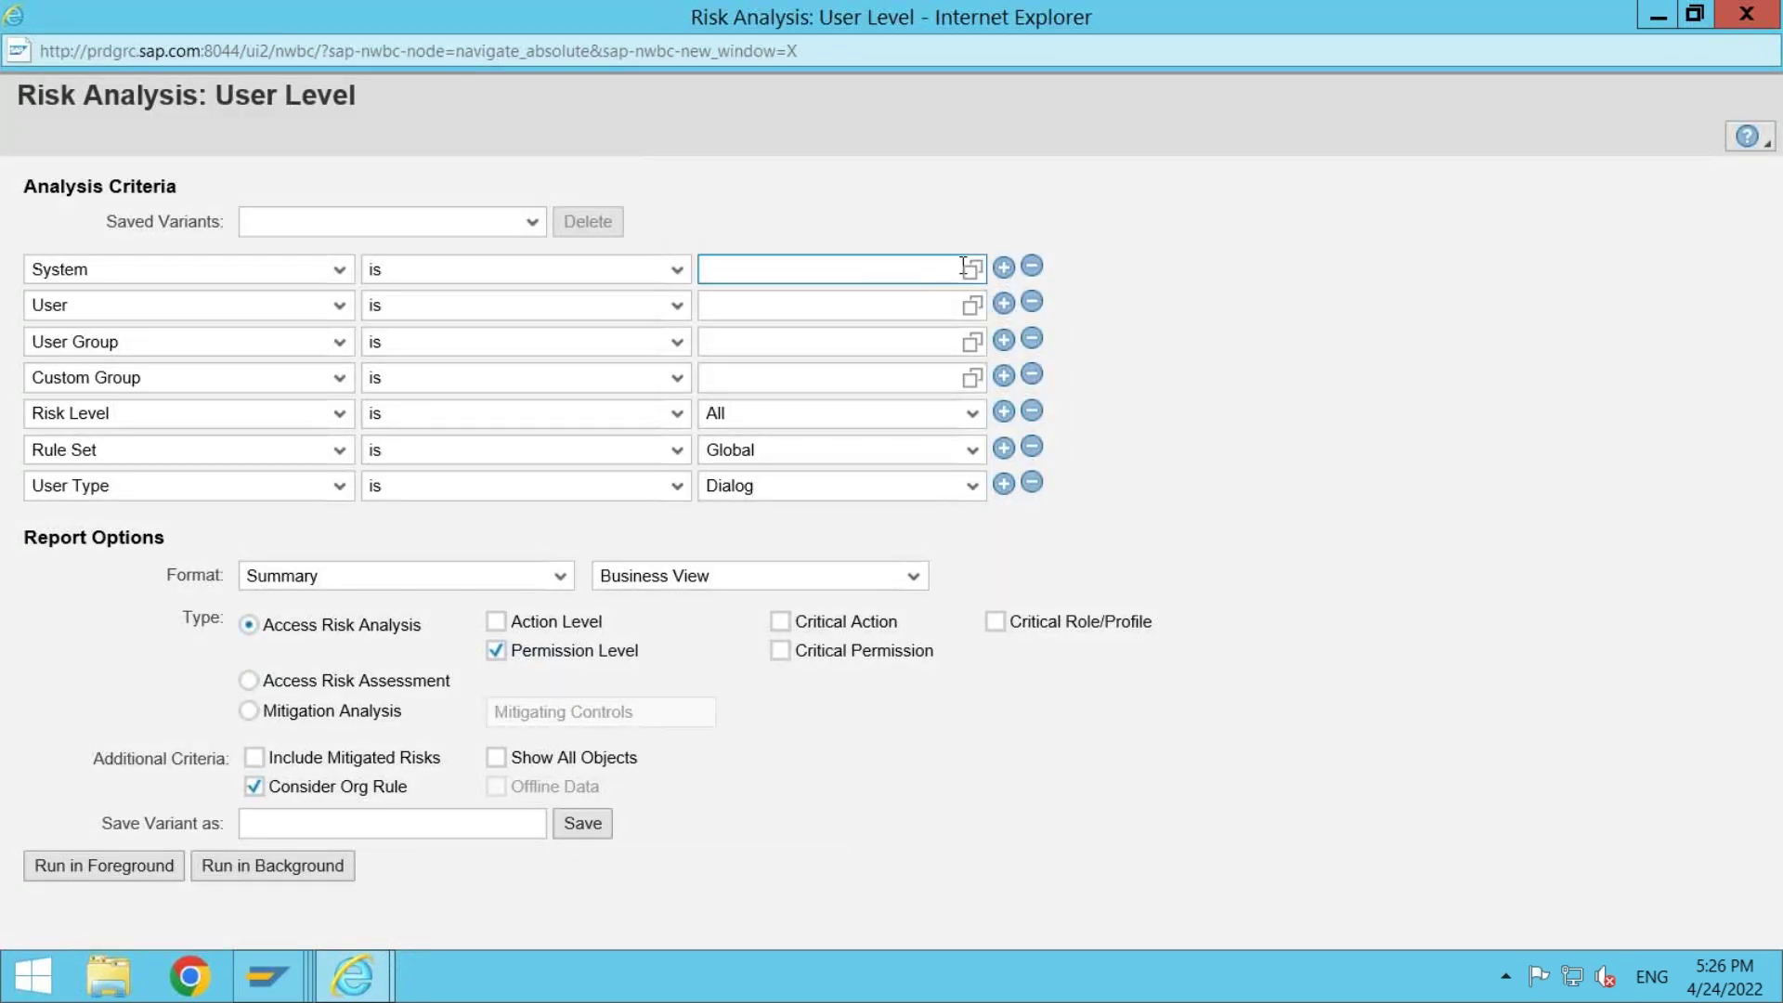
{"action": "left_click", "coordinate": [972, 271]}
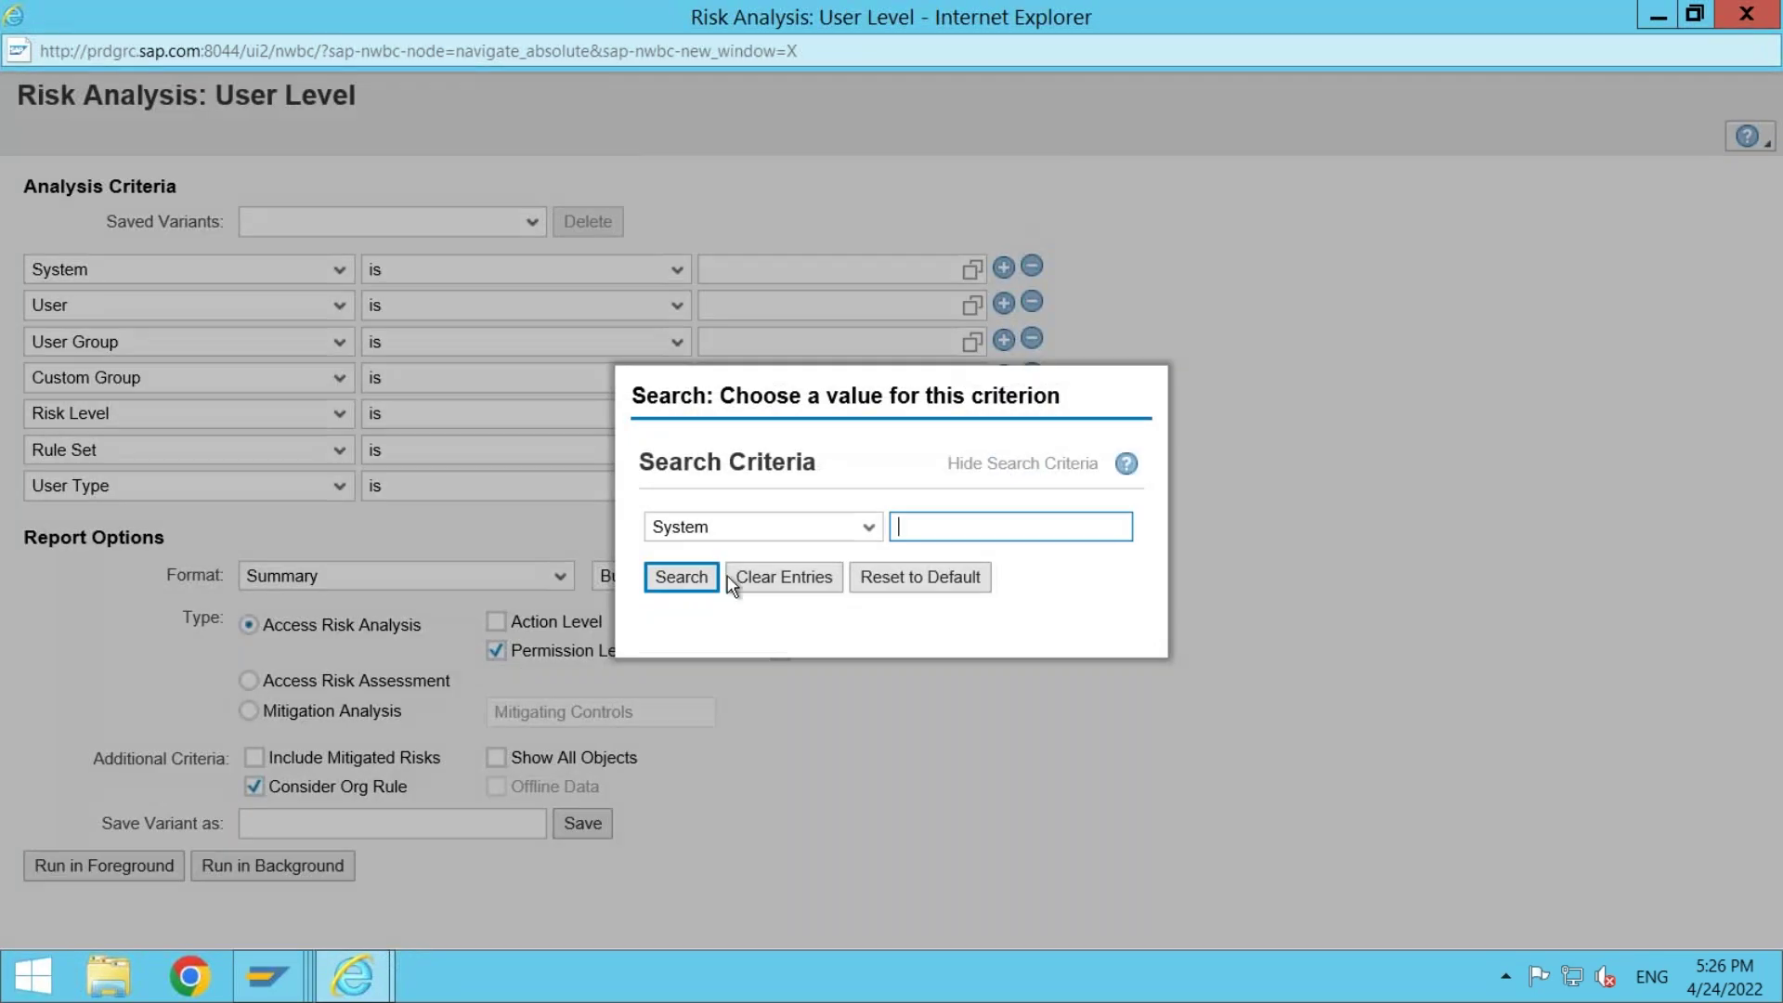
{"action": "left_click", "coordinate": [680, 577]}
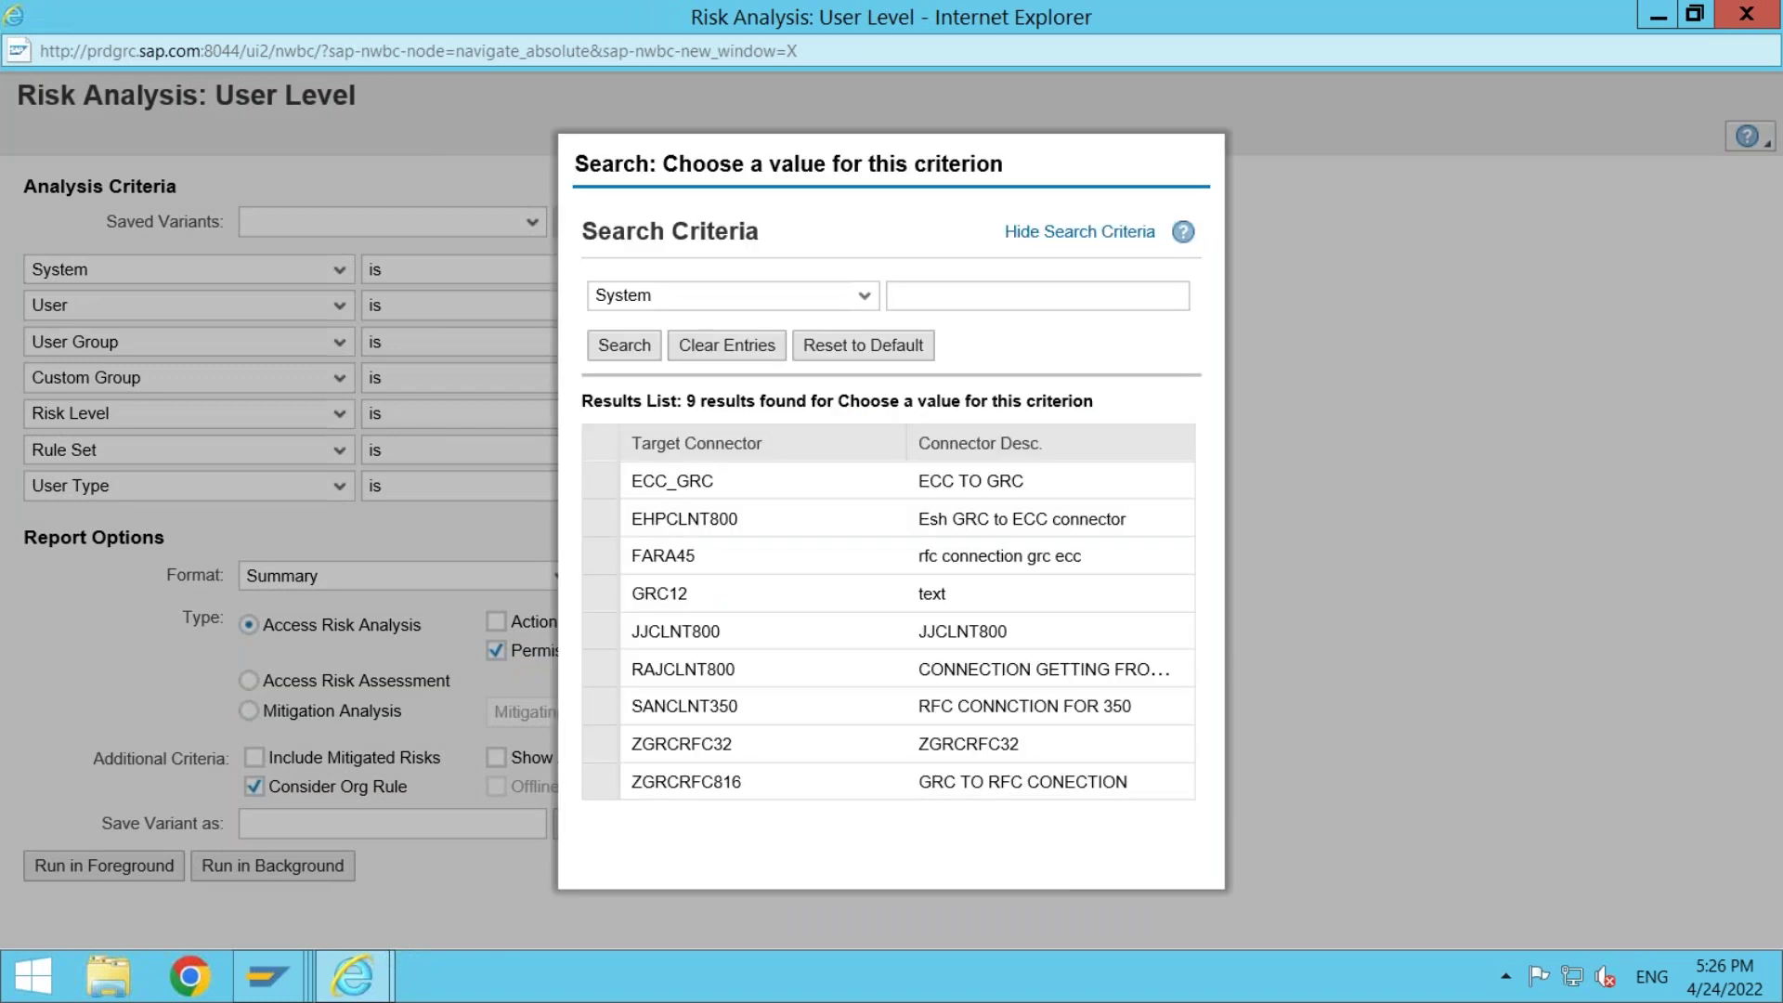
{"action": "left_click", "coordinate": [659, 641]}
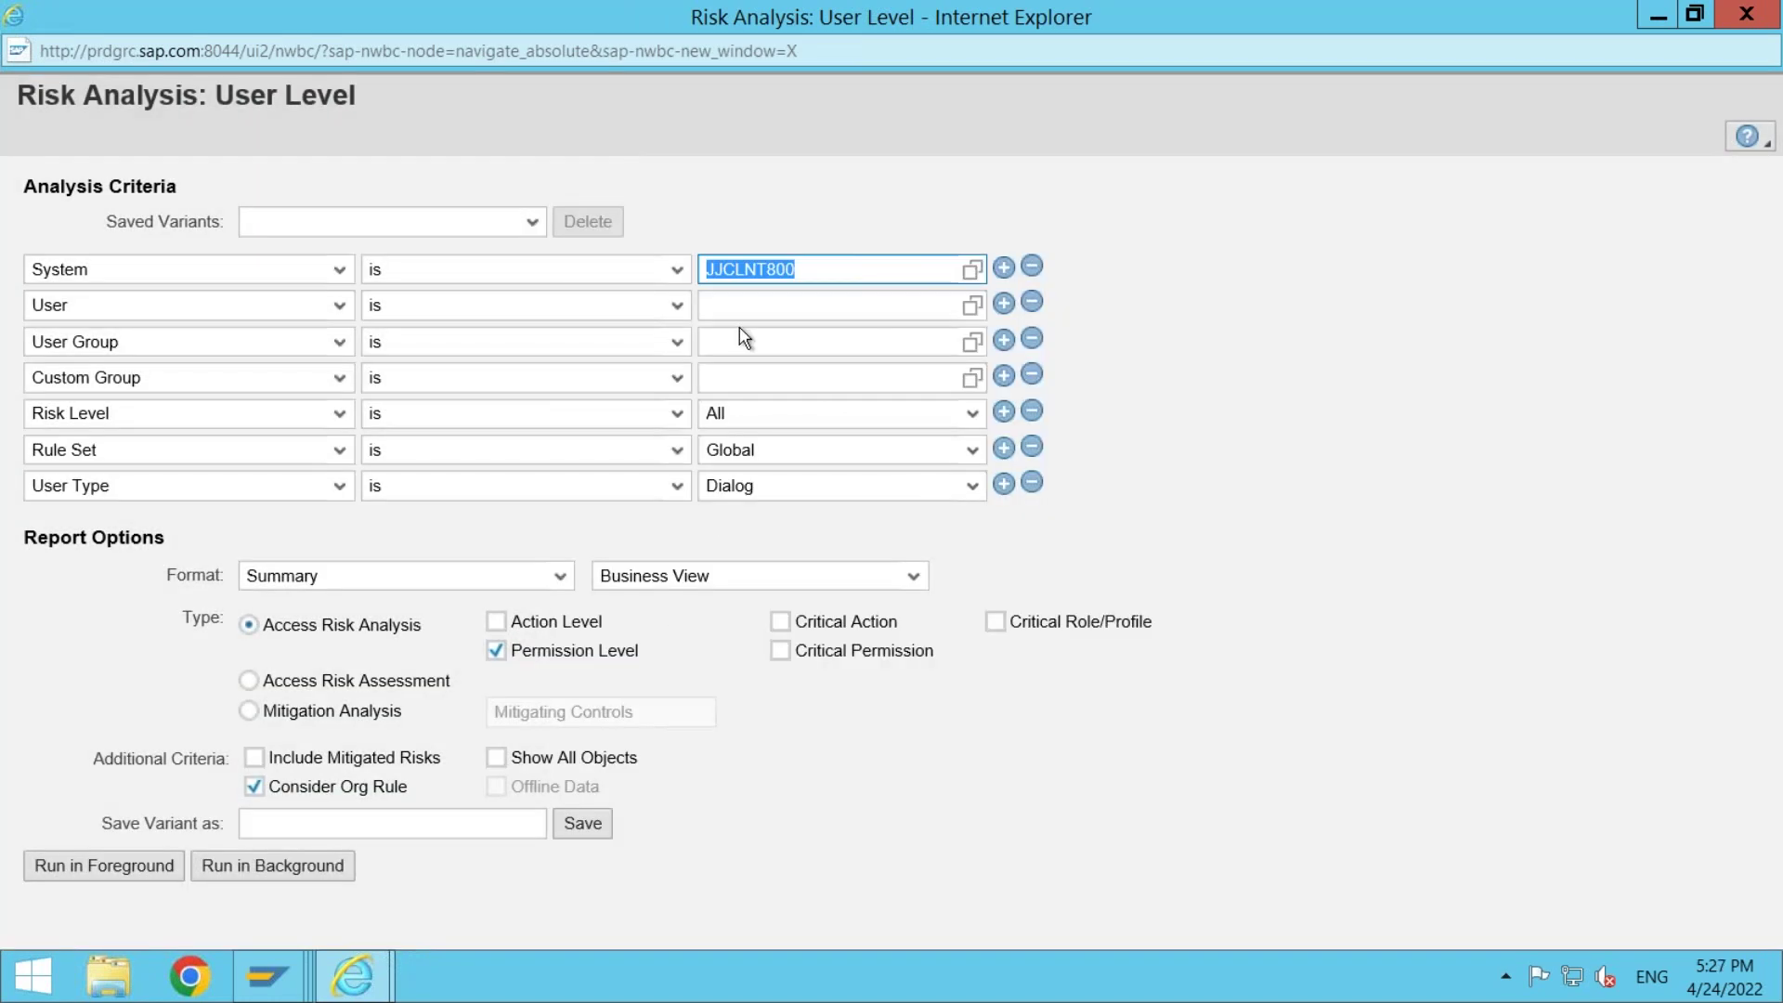
- Search for and select user JJ_USER1, then close the risk analysis window
{"action": "left_click", "coordinate": [971, 308]}
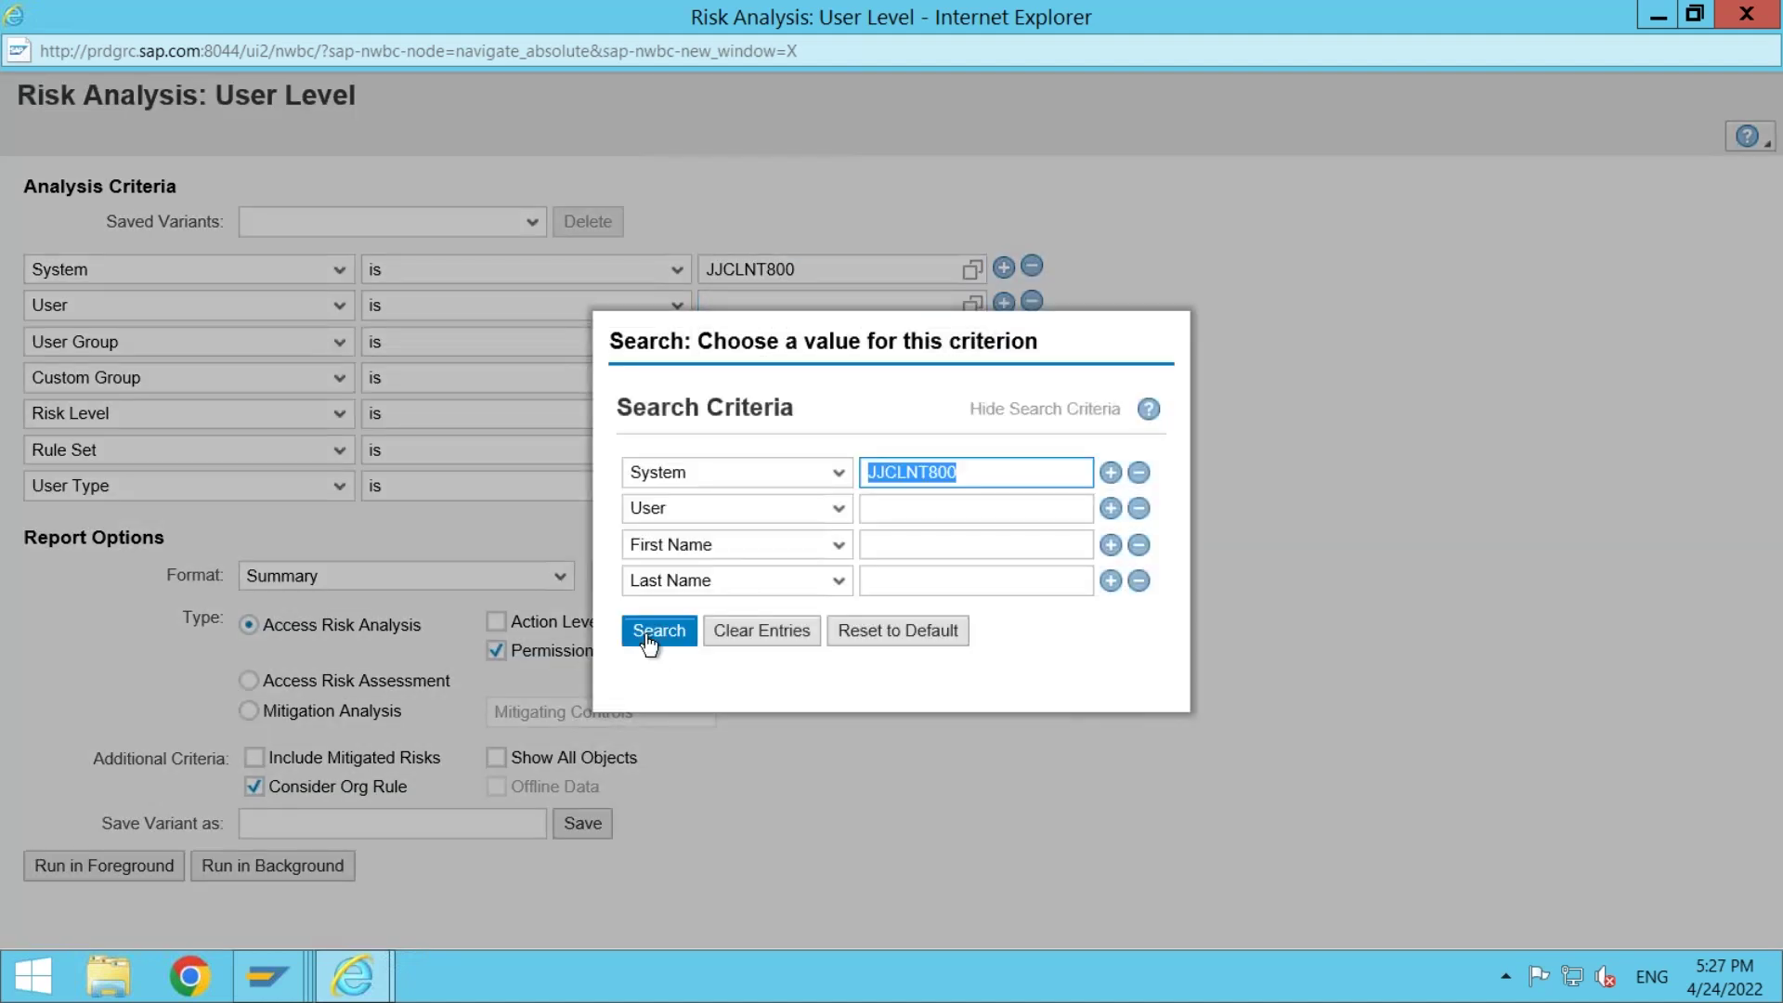
{"action": "left_click", "coordinate": [920, 506]}
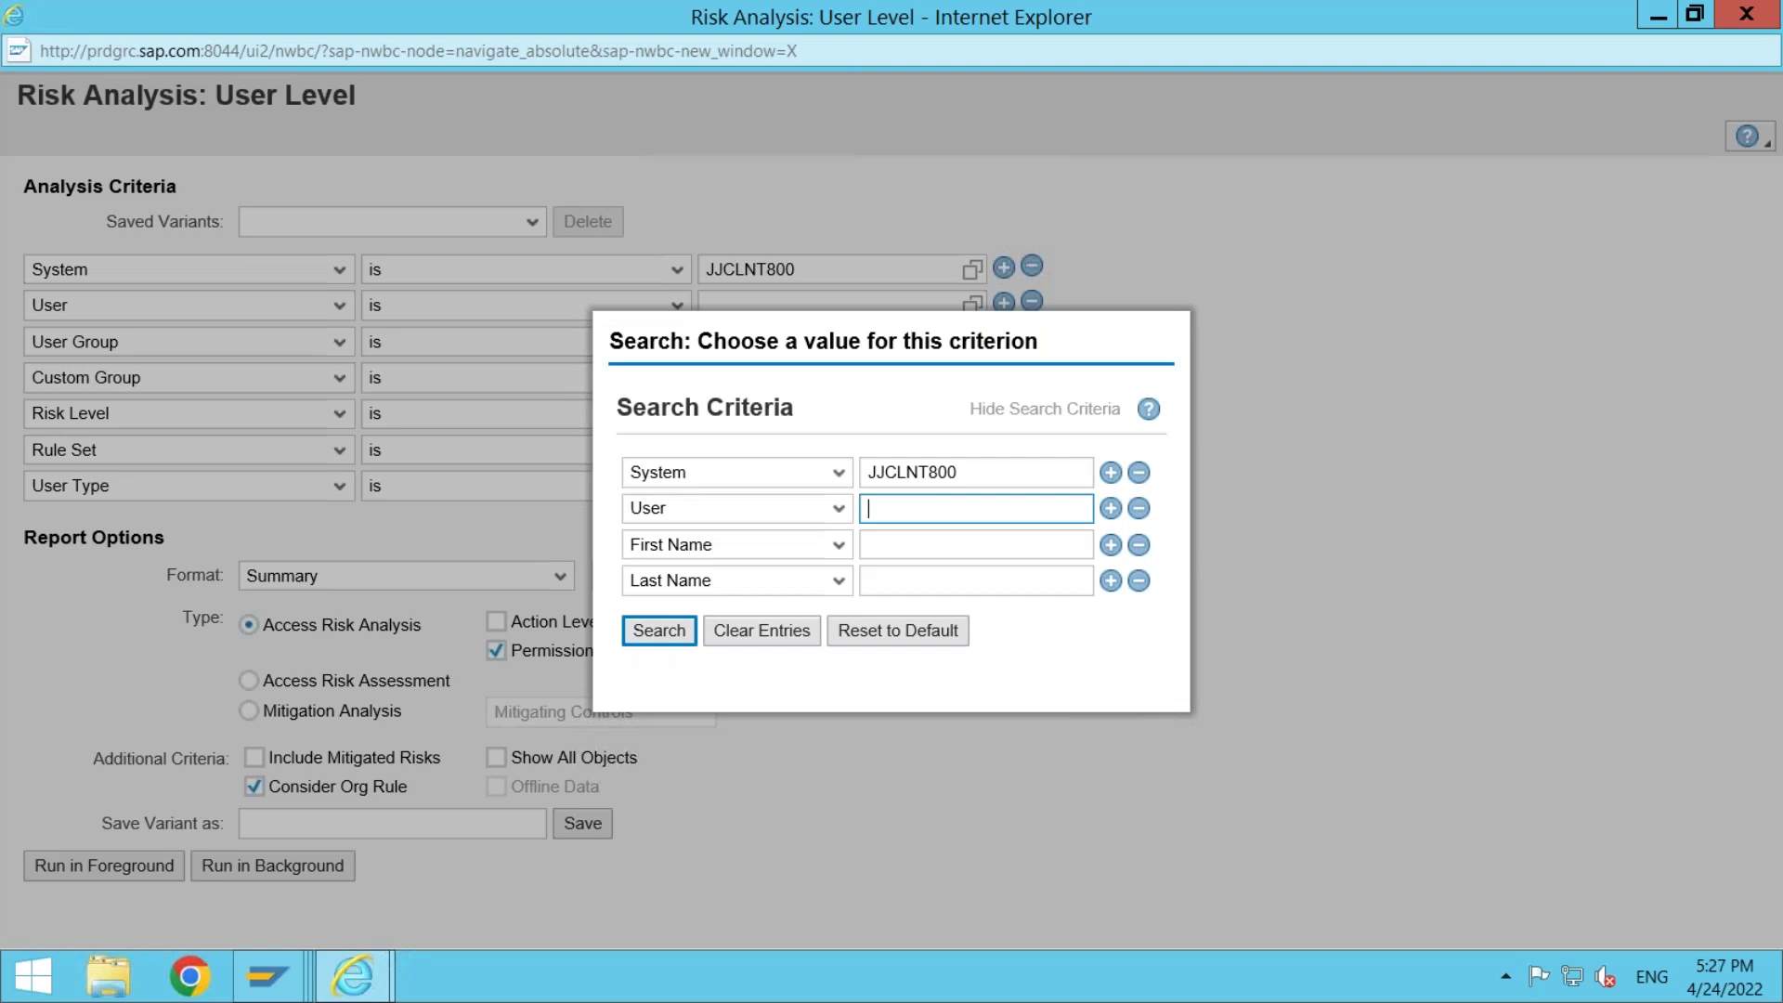
{"action": "type", "text": "JJ_"}
{"action": "key", "text": "Down"}
{"action": "key", "text": "Return"}
{"action": "key", "text": "Return"}
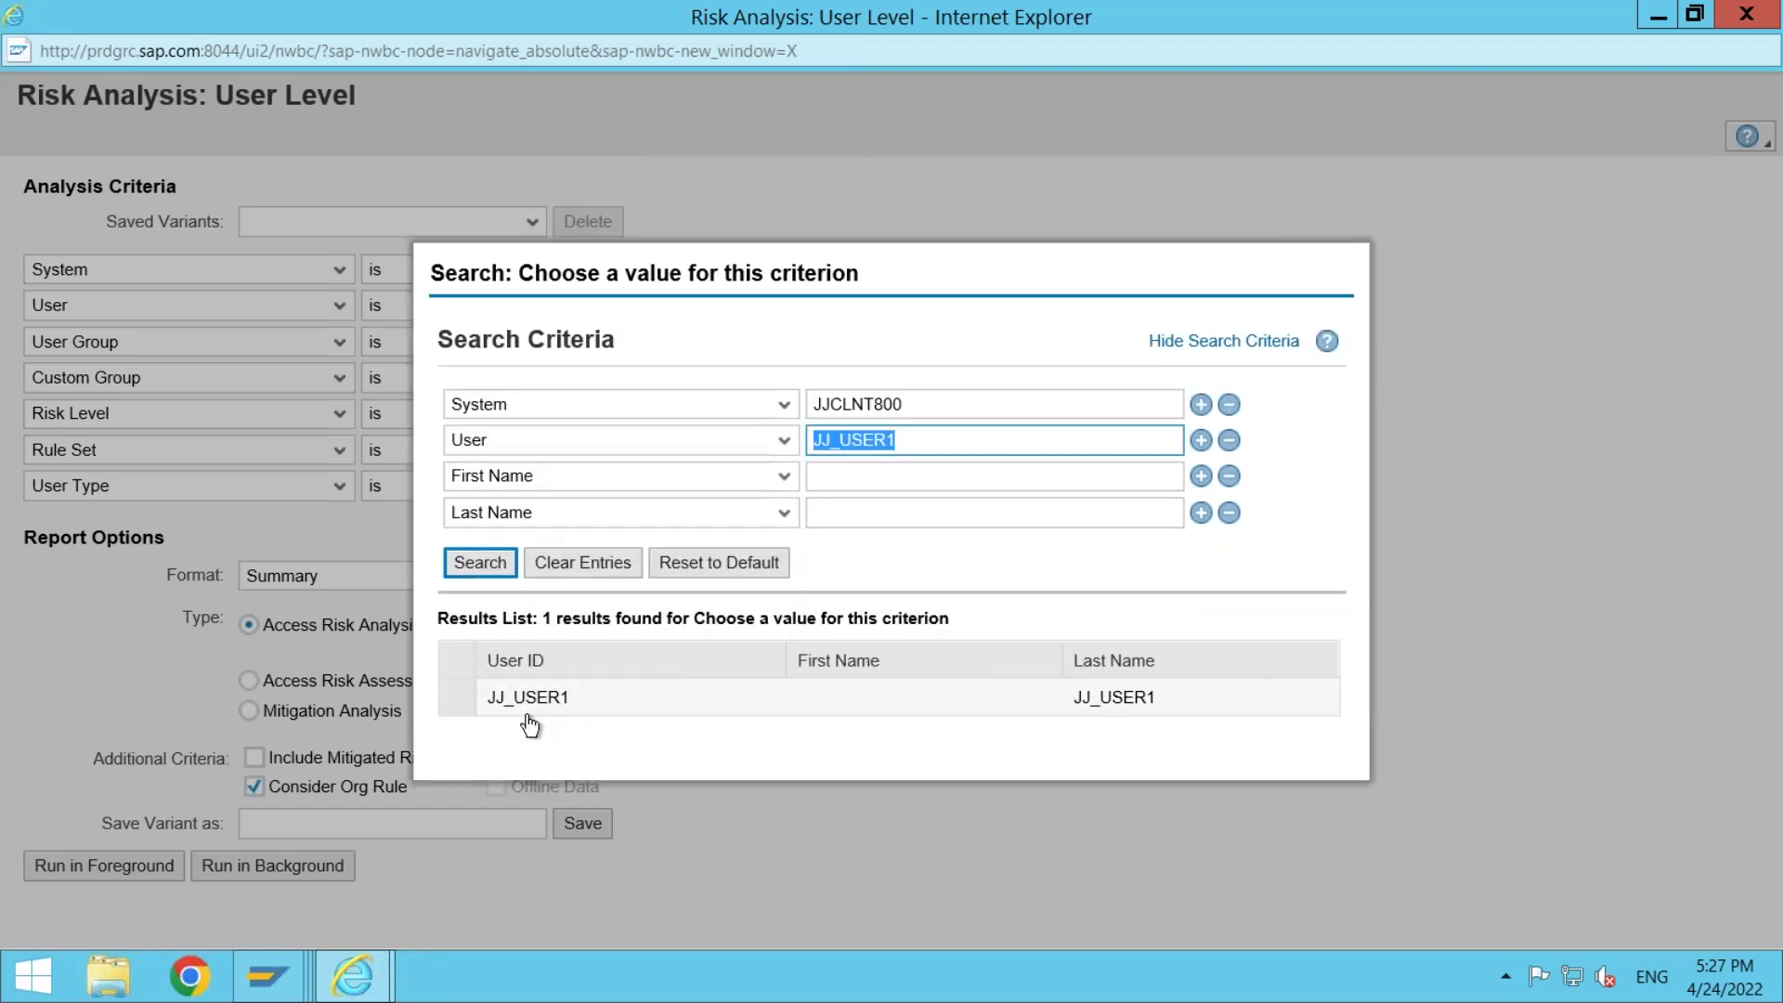
{"action": "left_click", "coordinate": [604, 713]}
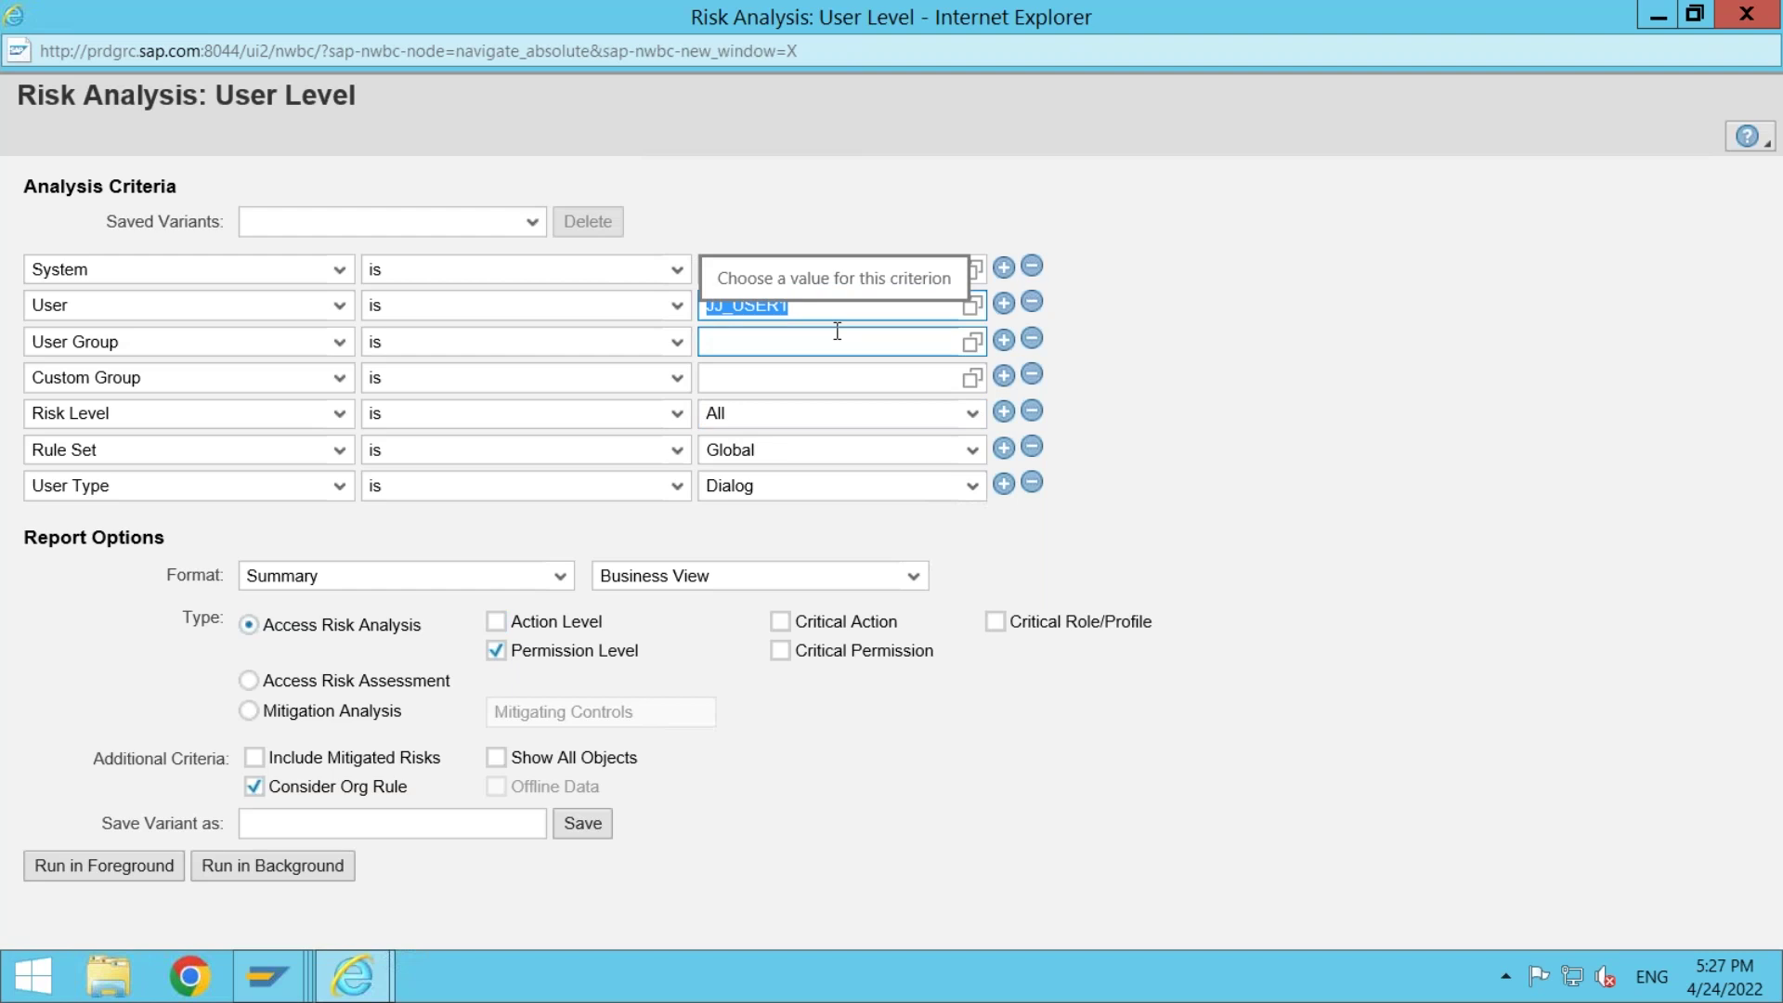
{"action": "left_click", "coordinate": [1746, 24]}
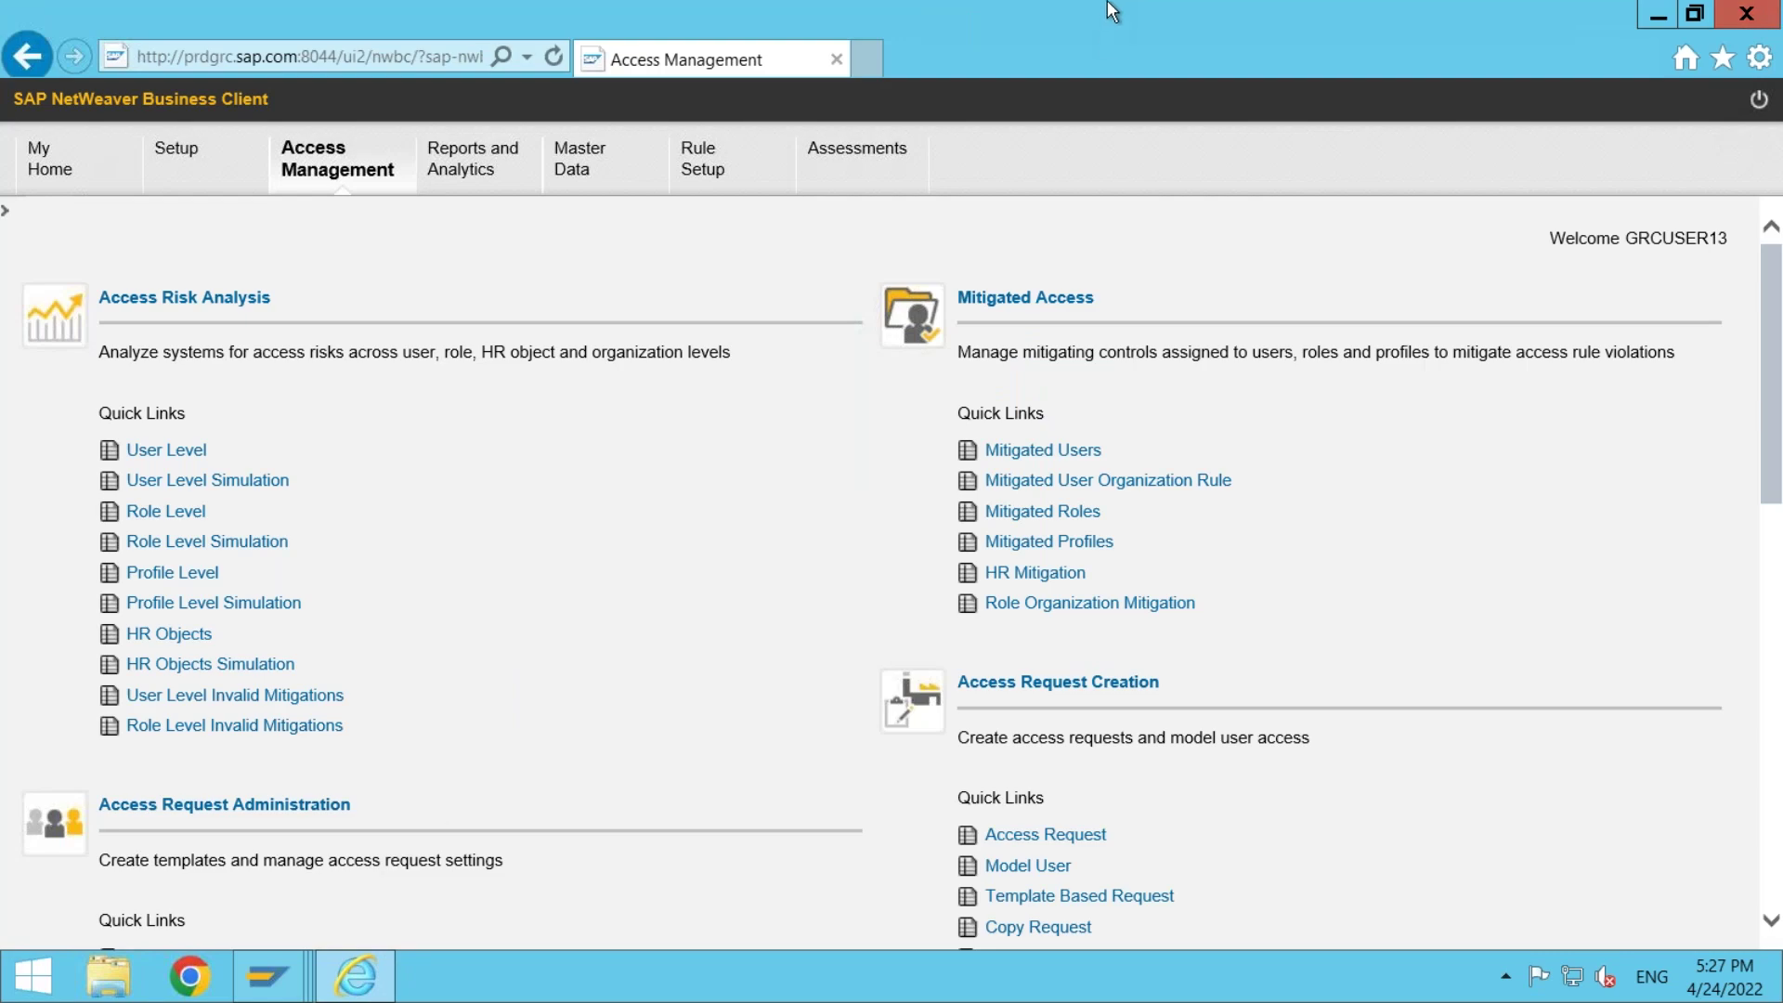
{"action": "mouse_move", "coordinate": [1315, 13]}
{"action": "left_click", "coordinate": [1378, 16]}
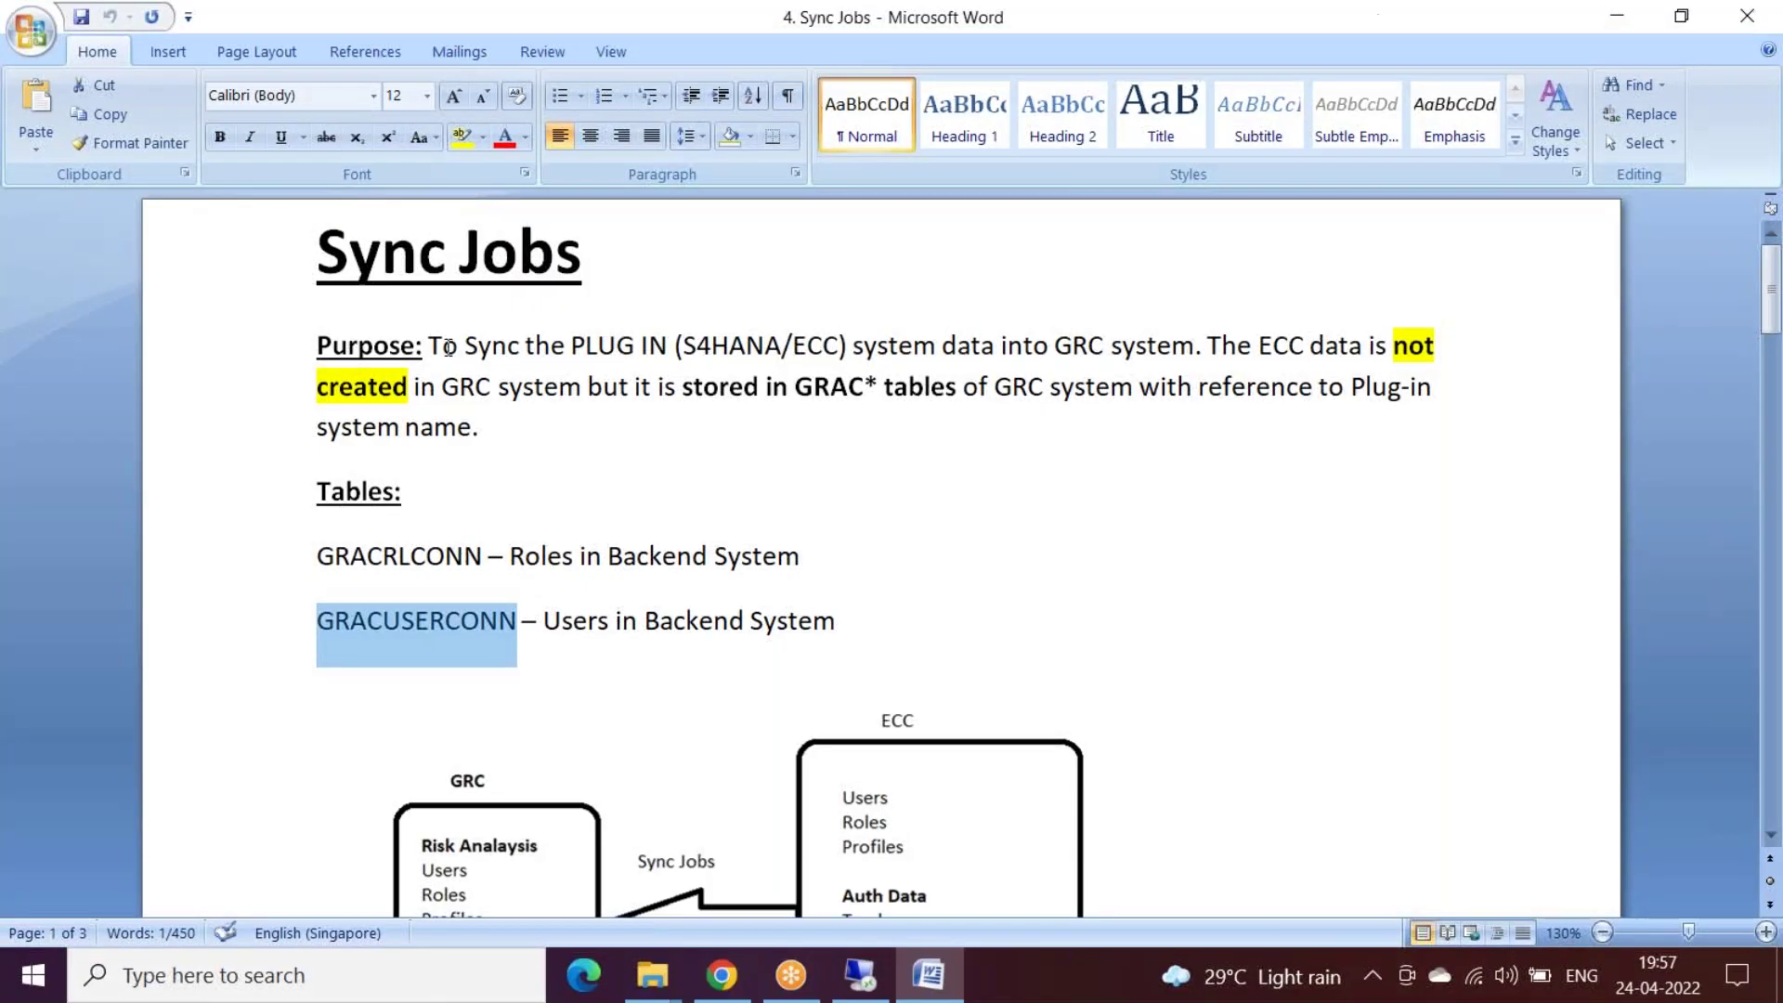
{"action": "left_click_drag", "start_coordinate": [428, 345], "coordinate": [846, 343]}
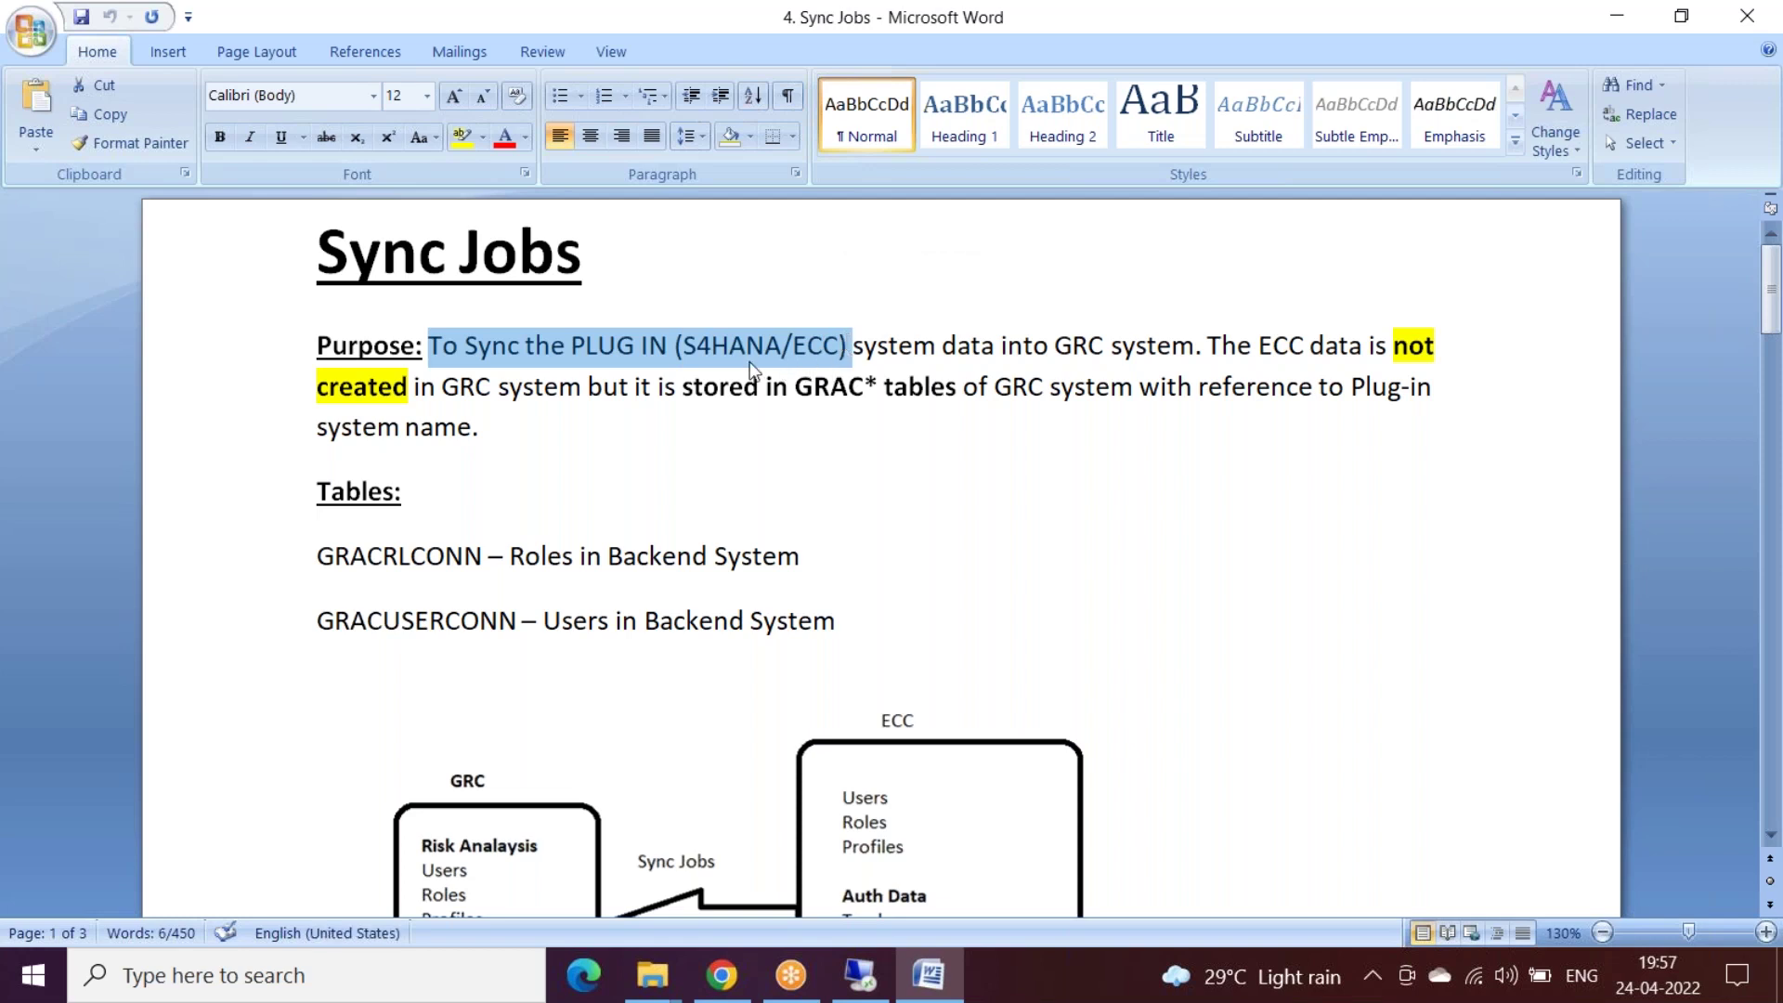
{"action": "left_click", "coordinate": [984, 351]}
{"action": "left_click_drag", "start_coordinate": [995, 347], "coordinate": [853, 347]}
{"action": "left_click_drag", "start_coordinate": [1001, 347], "coordinate": [582, 394]}
{"action": "left_click", "coordinate": [1209, 345]}
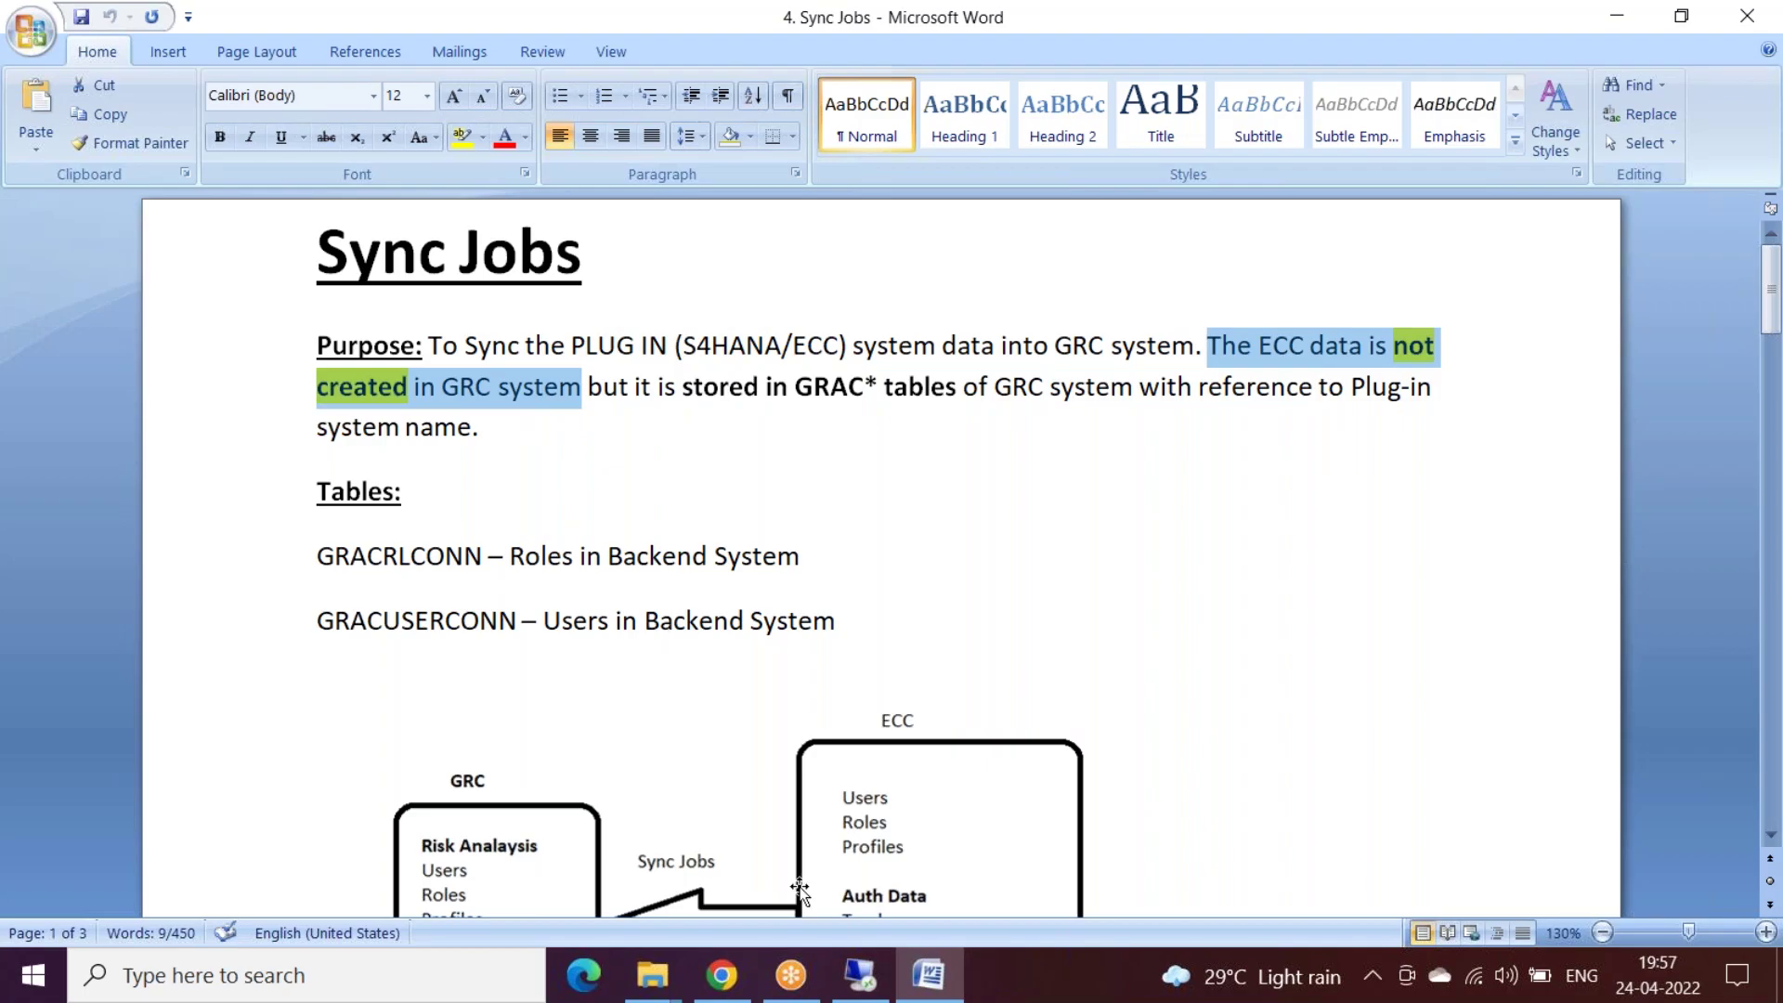
{"action": "left_click", "coordinate": [861, 976]}
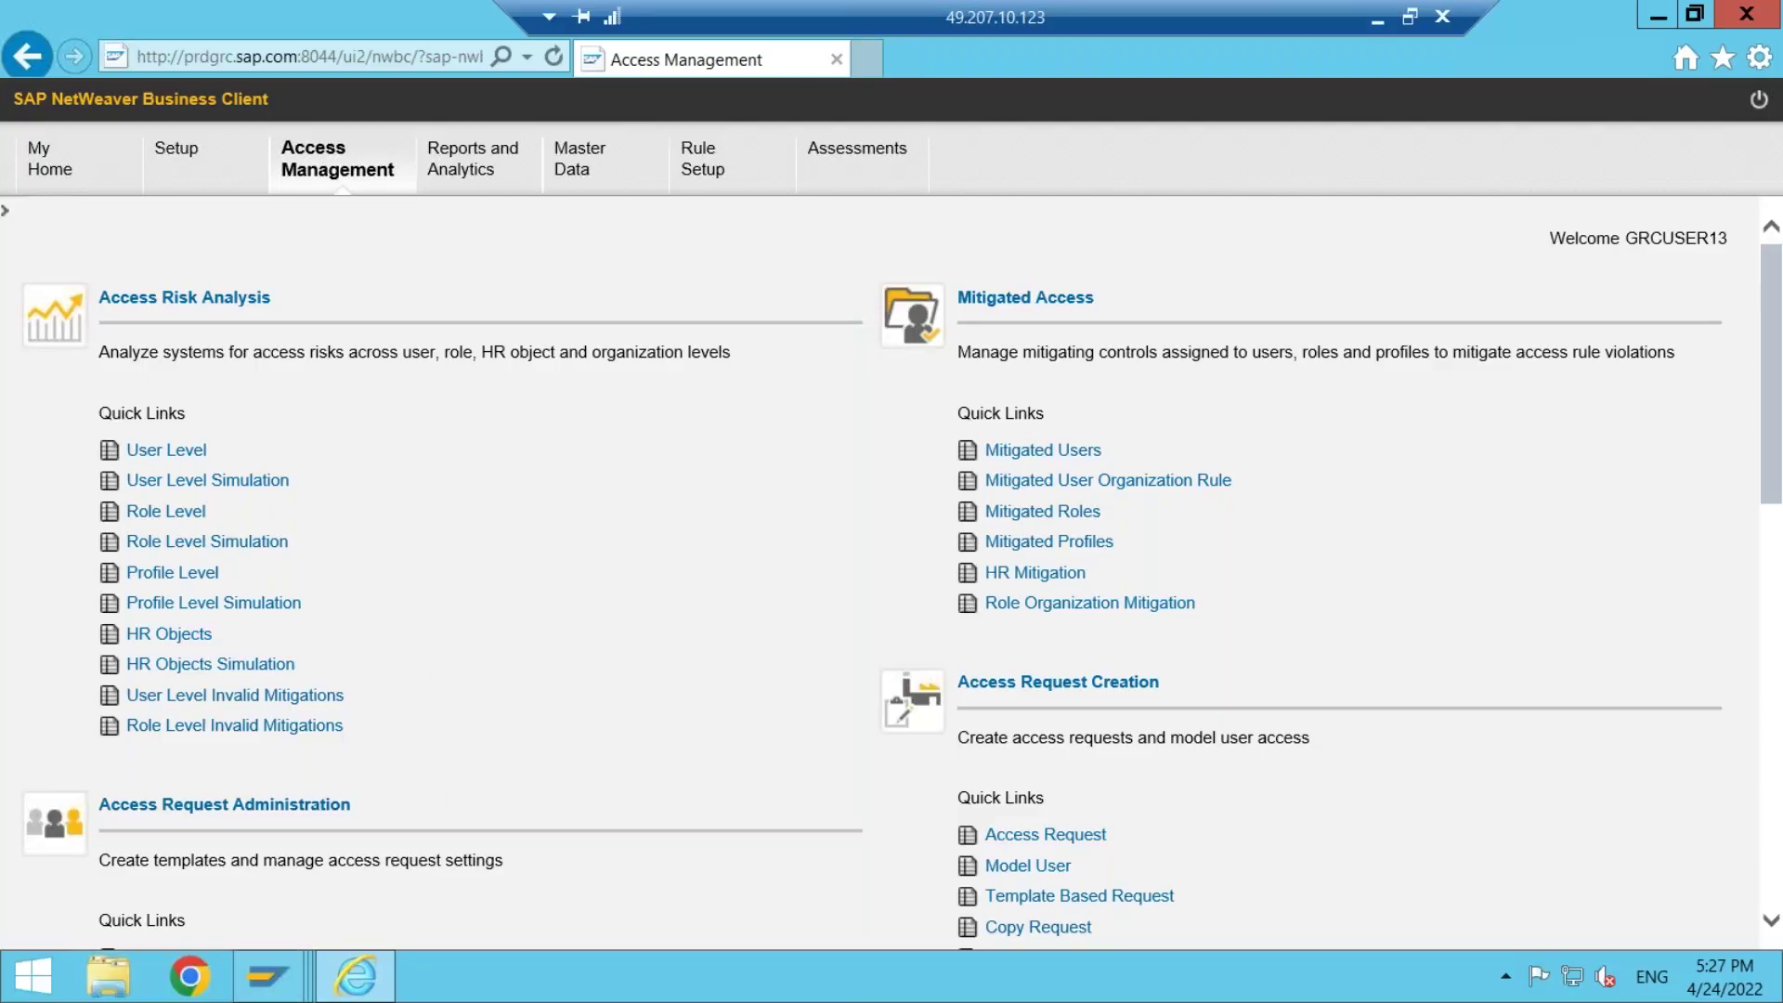
- From Job Overview, go to /nsu01 and try displaying JJ_USER1, which does not exist
{"action": "mouse_move", "coordinate": [271, 955]}
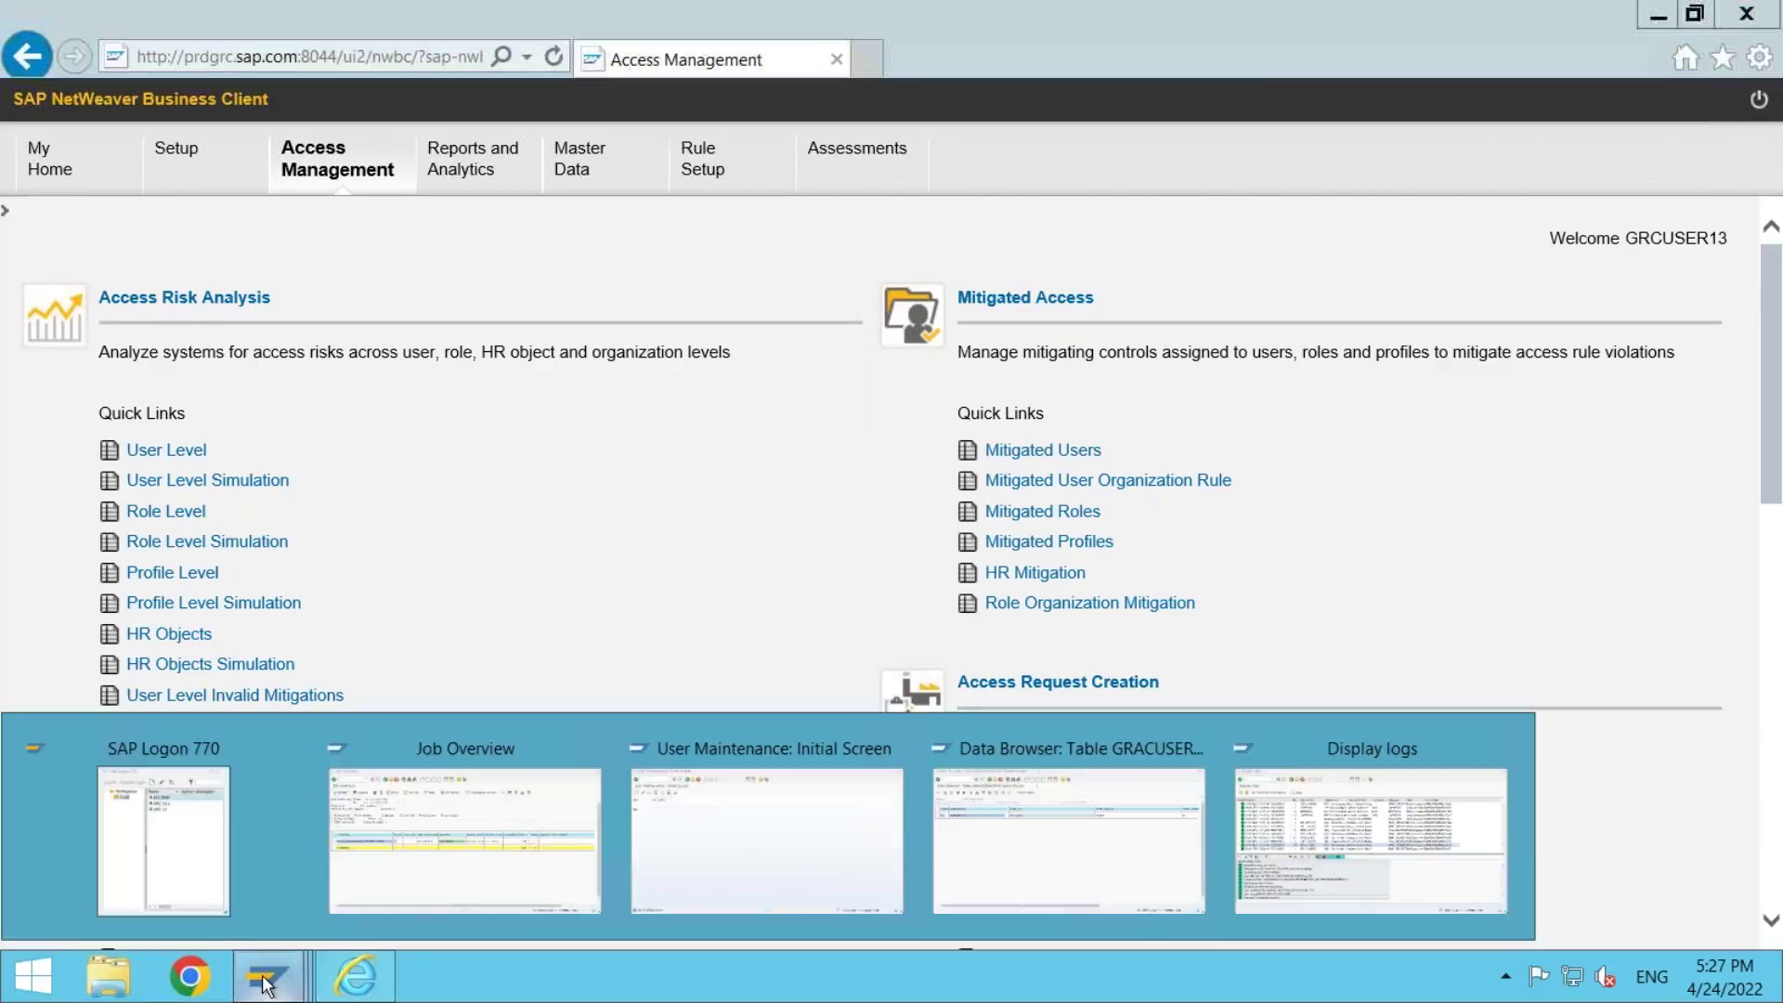
{"action": "left_click", "coordinate": [444, 819]}
{"action": "left_click", "coordinate": [139, 70]}
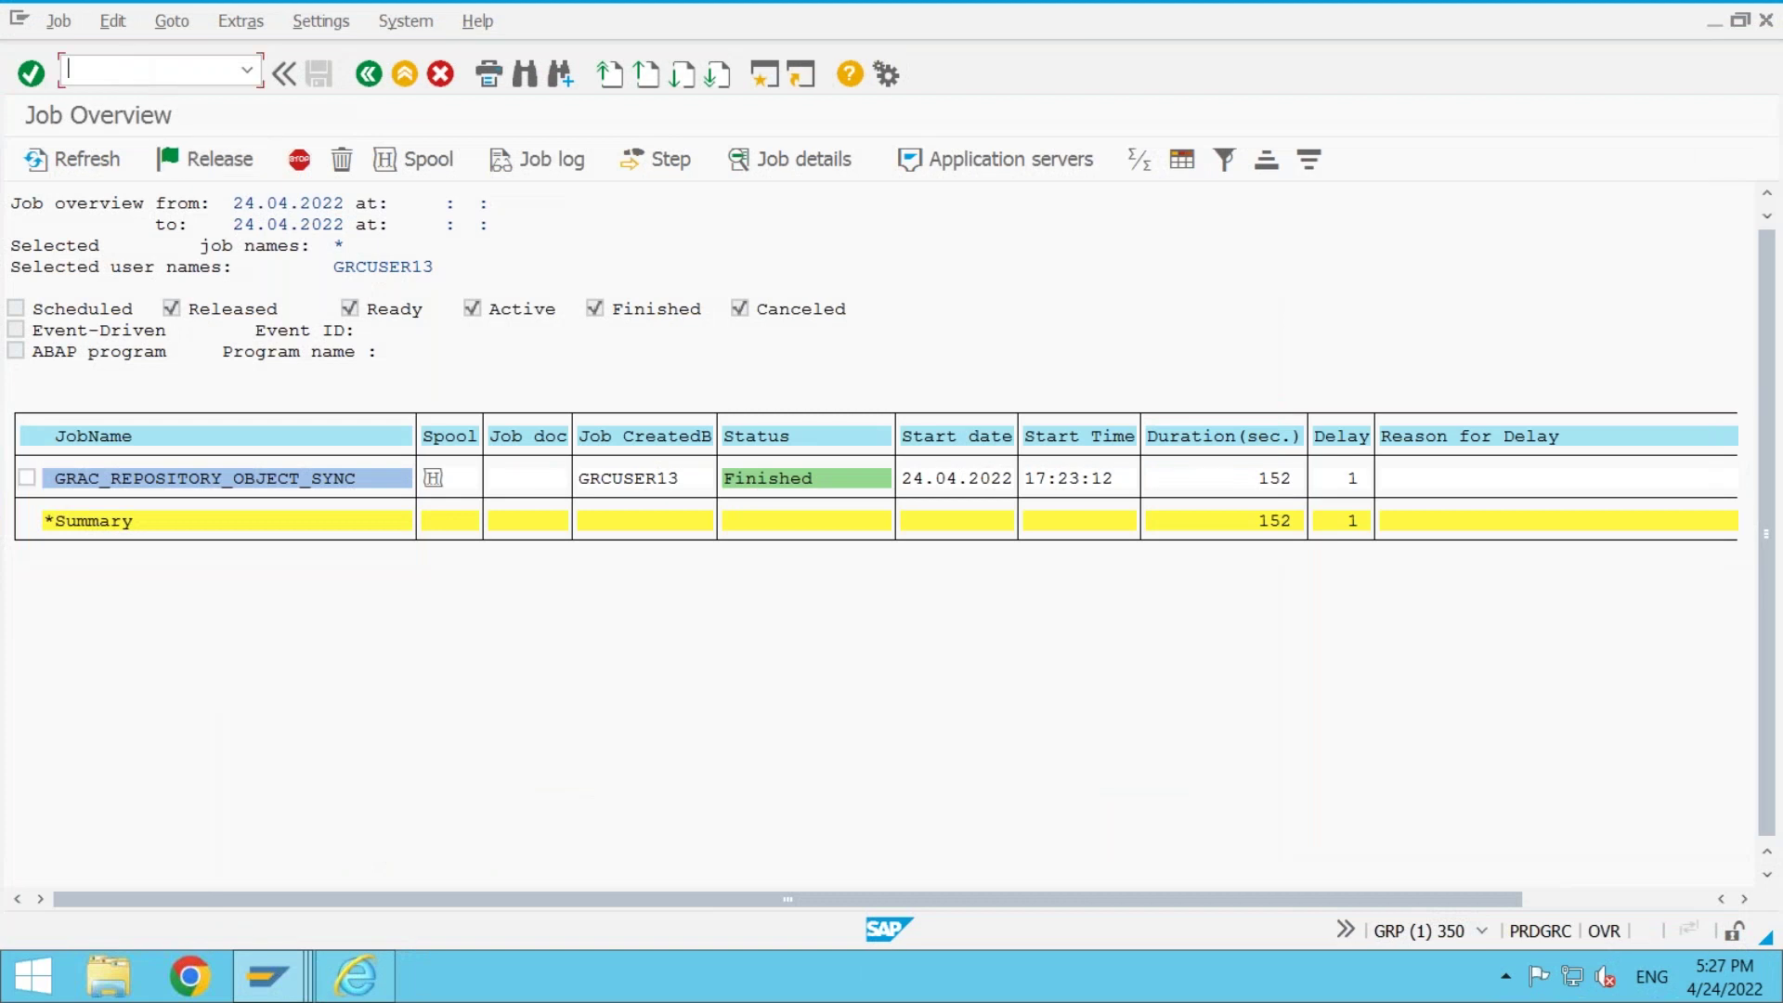
{"action": "type", "text": "/nsu01"}
{"action": "key", "text": "Return"}
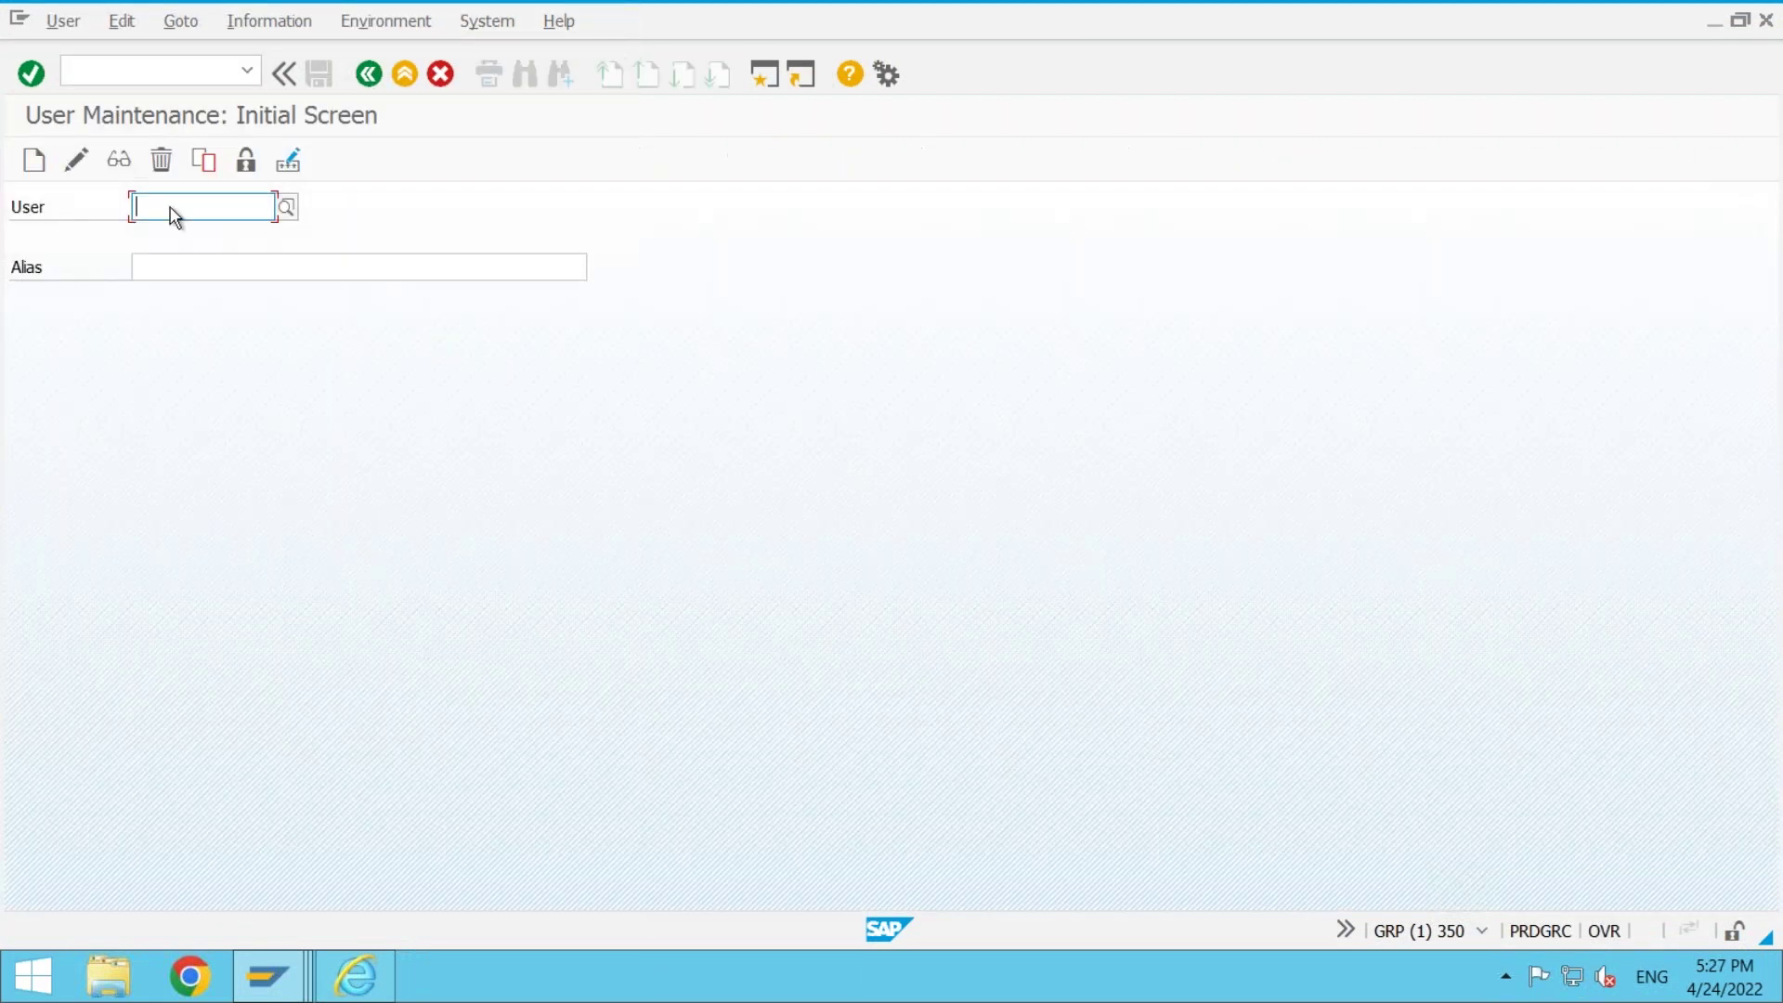
{"action": "type", "text": "JJ_USER1"}
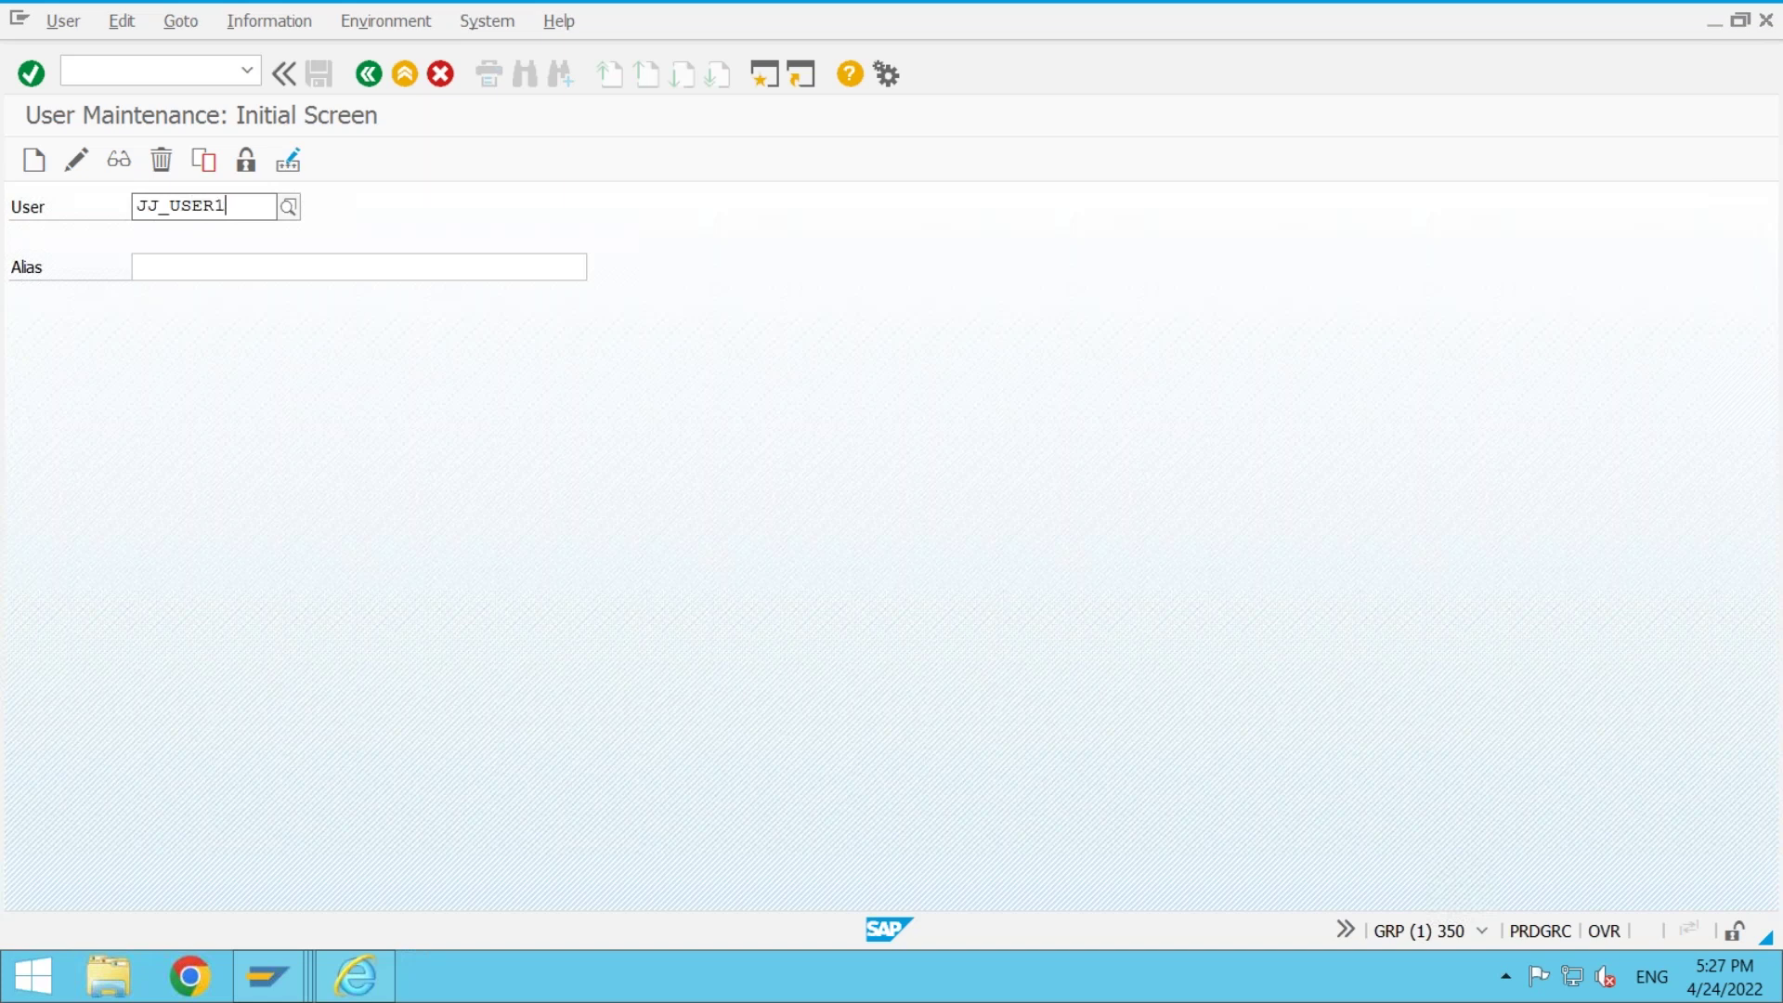
{"action": "key", "text": "Return"}
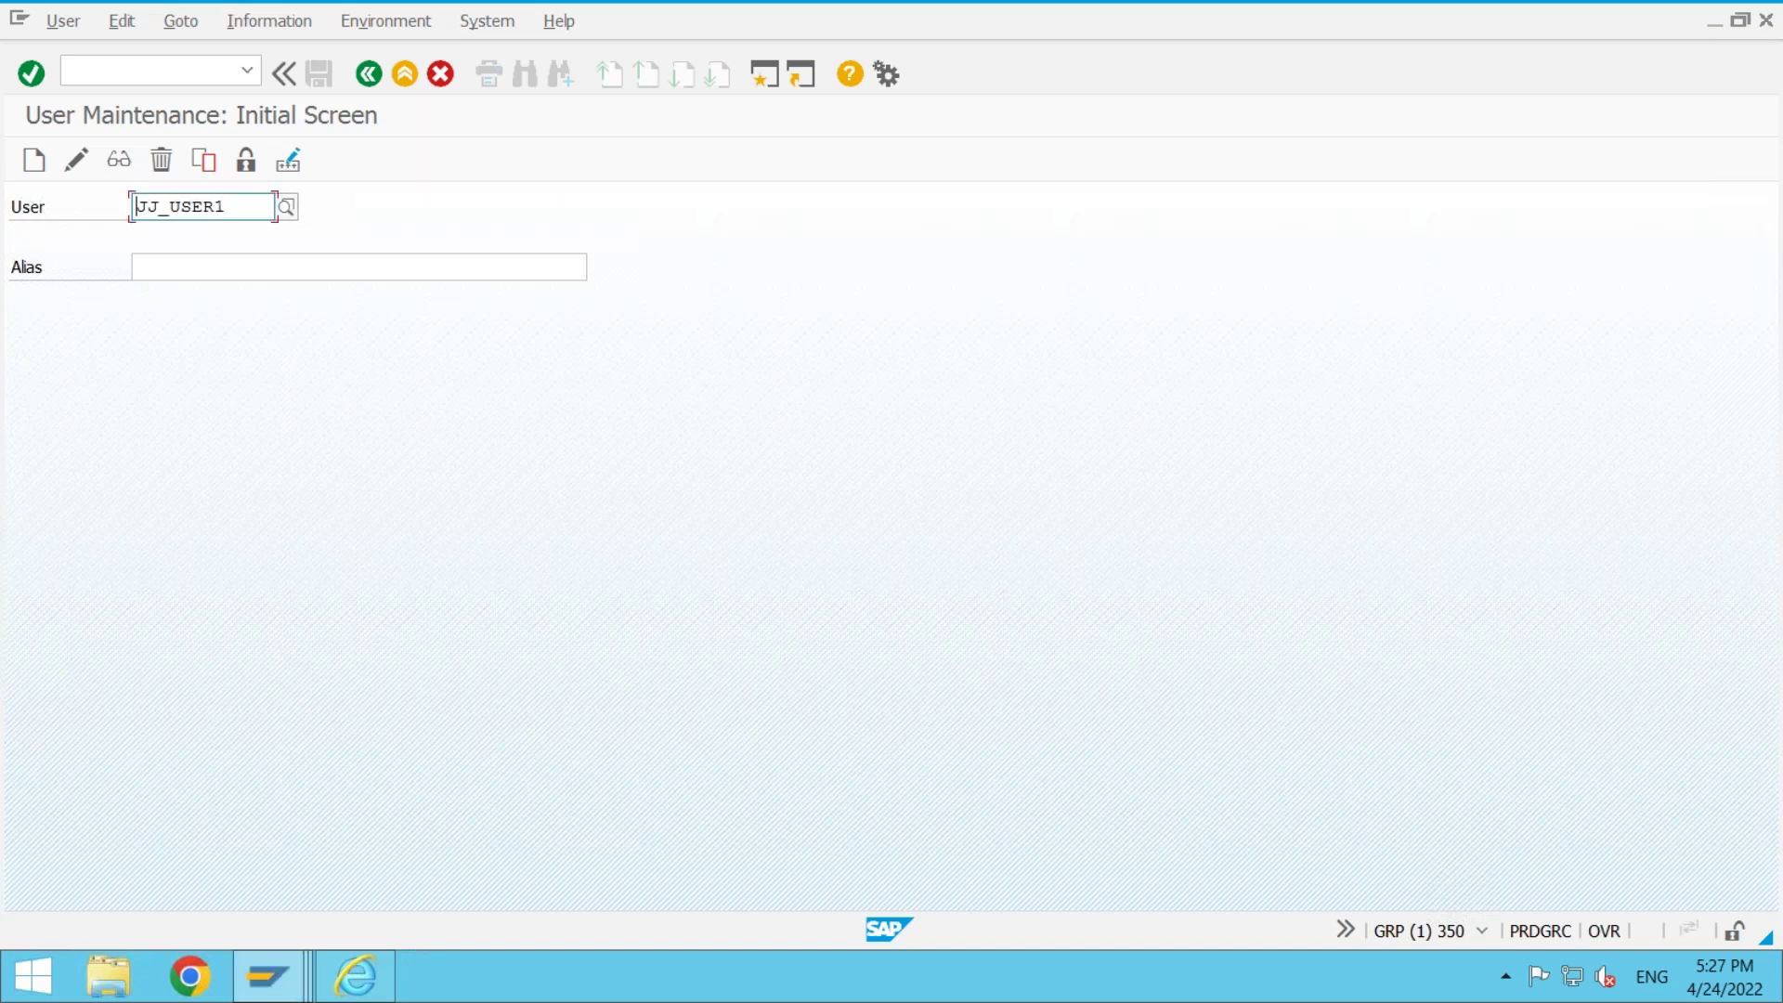
{"action": "left_click", "coordinate": [121, 161]}
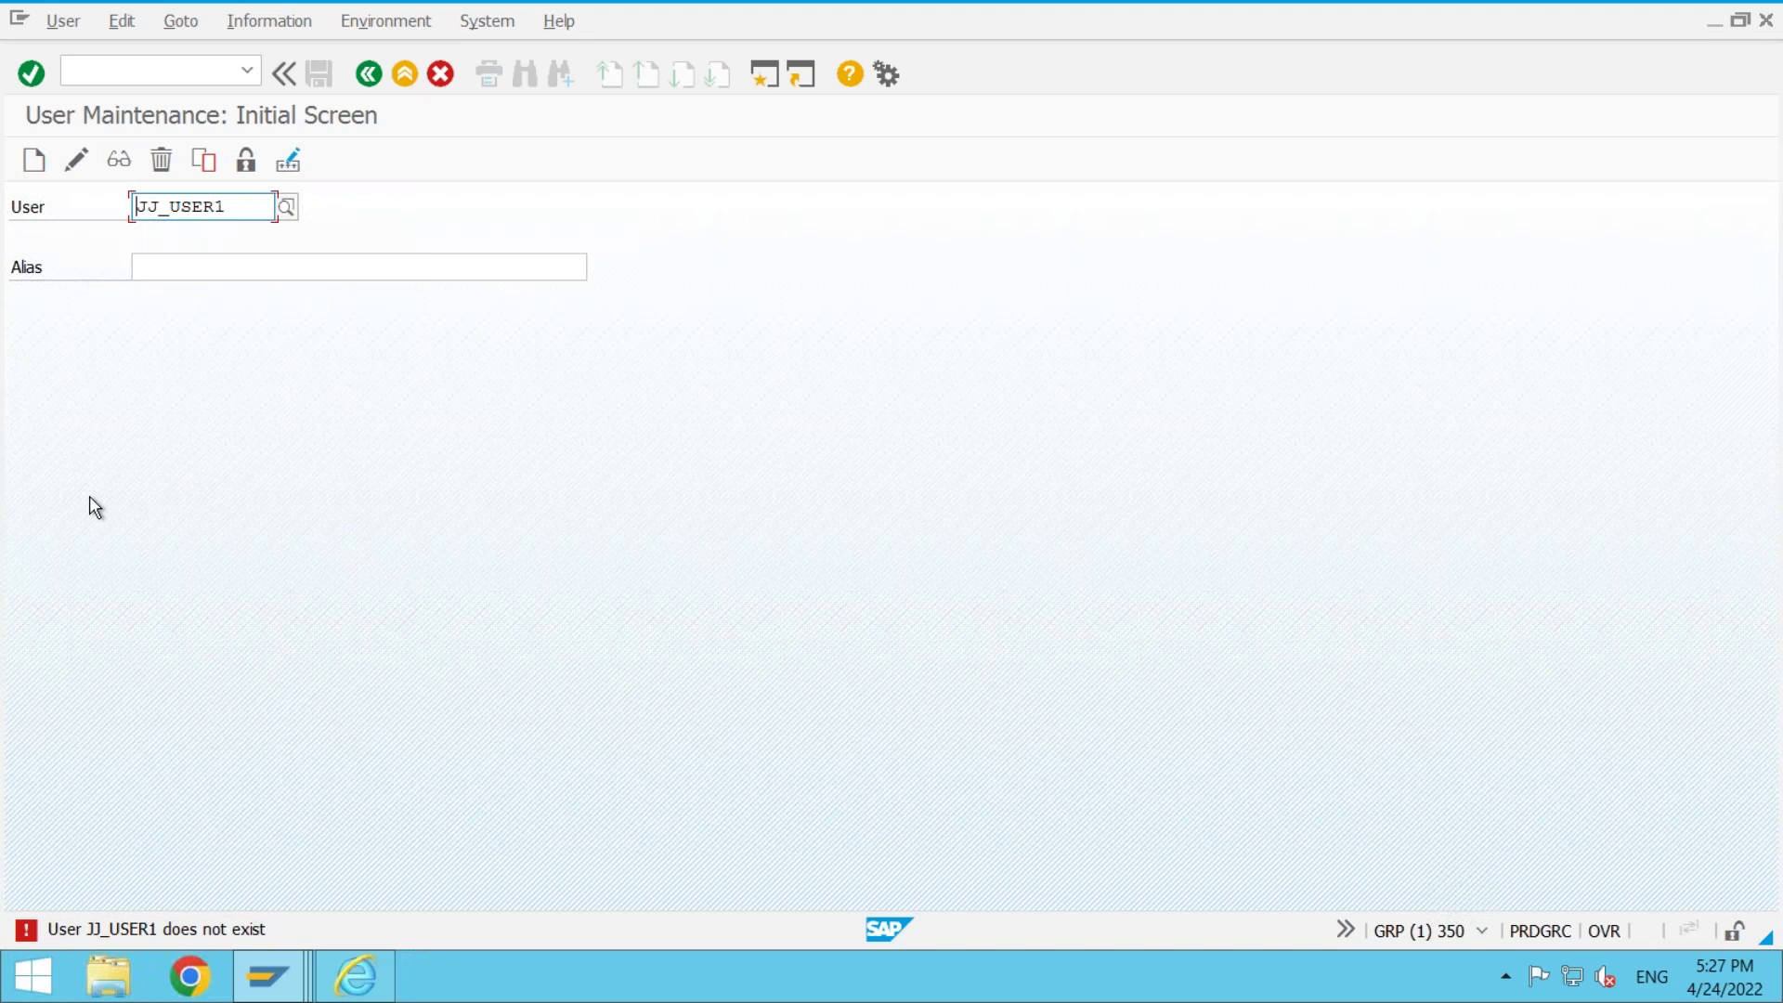
- Show the GRACUSERCONN entry for JJ_USER1, then return to the local Word notes
{"action": "left_click", "coordinate": [268, 975]}
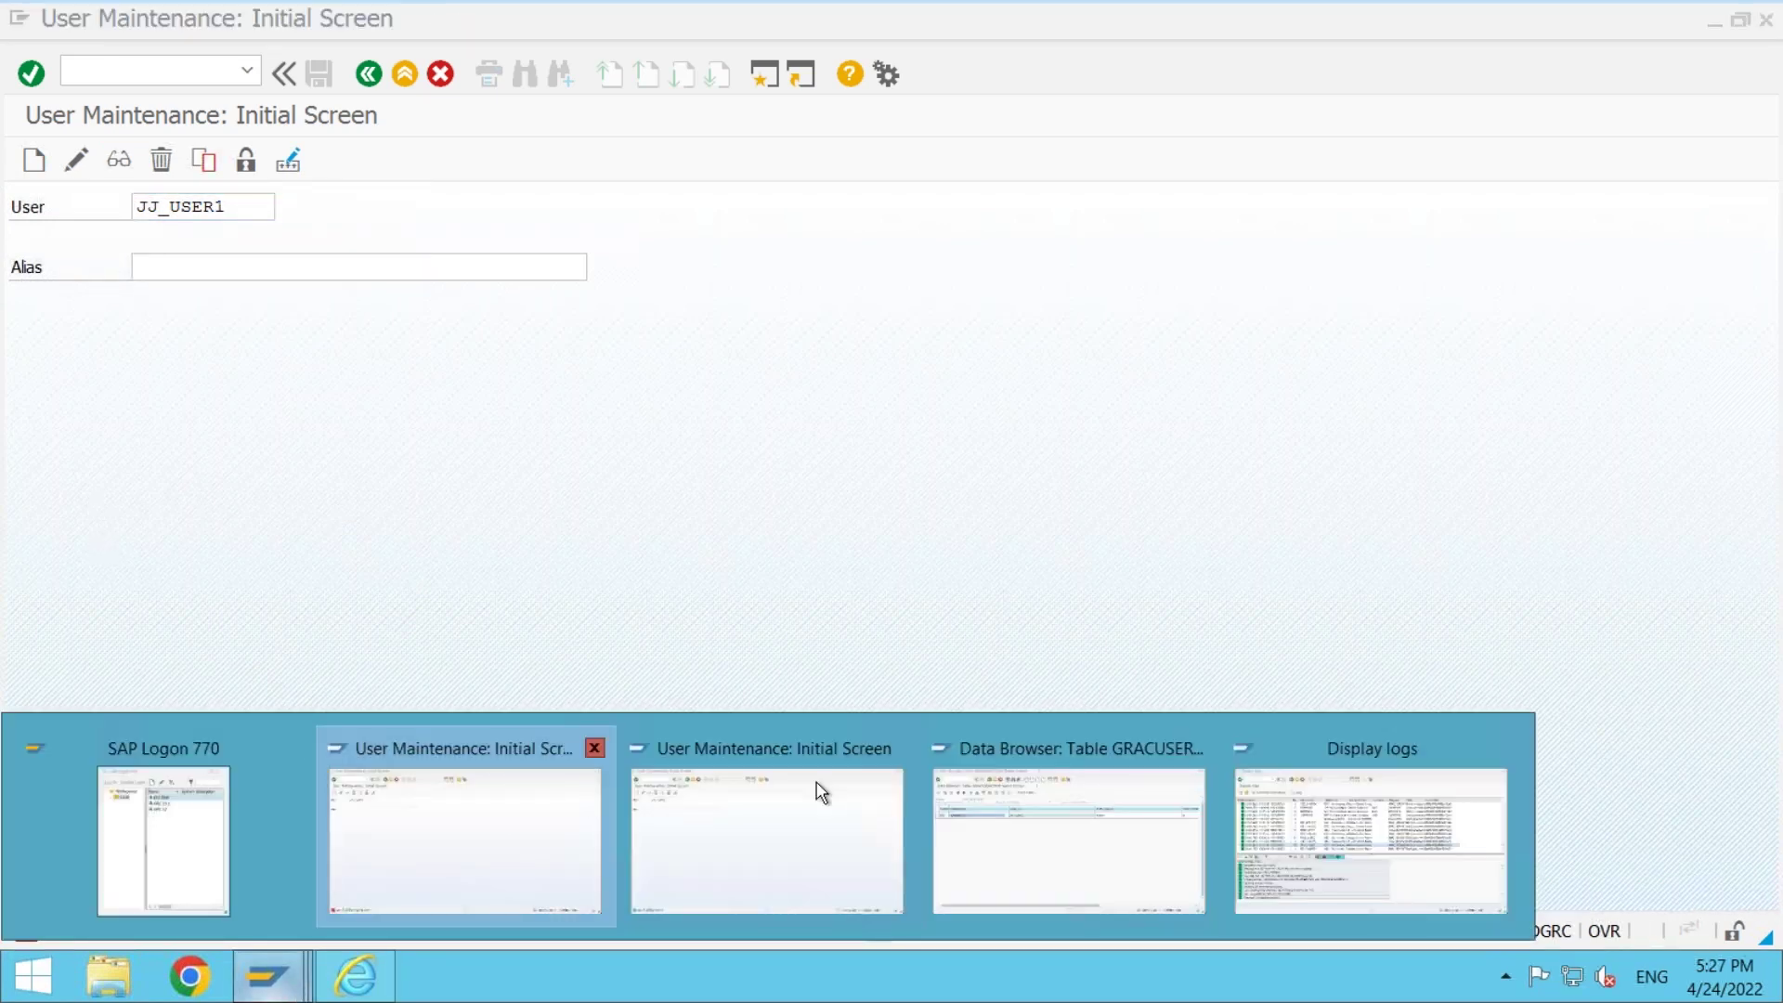
{"action": "left_click", "coordinate": [1068, 836]}
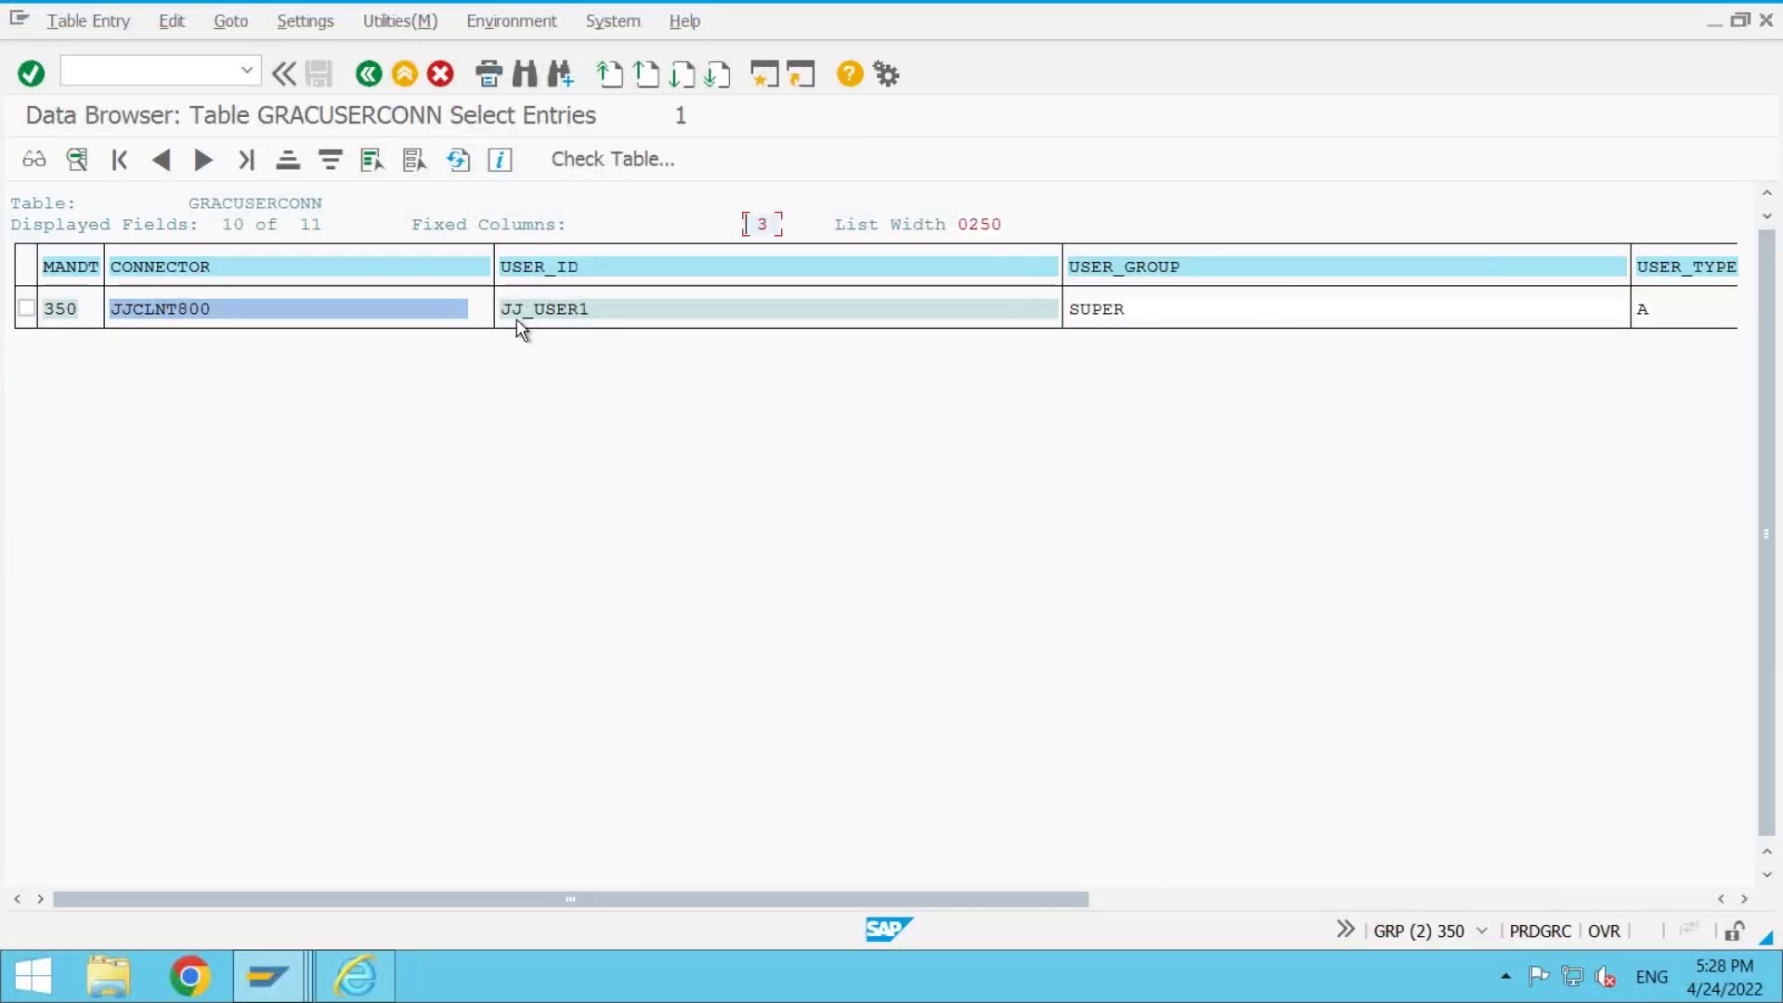
{"action": "left_click", "coordinate": [605, 316]}
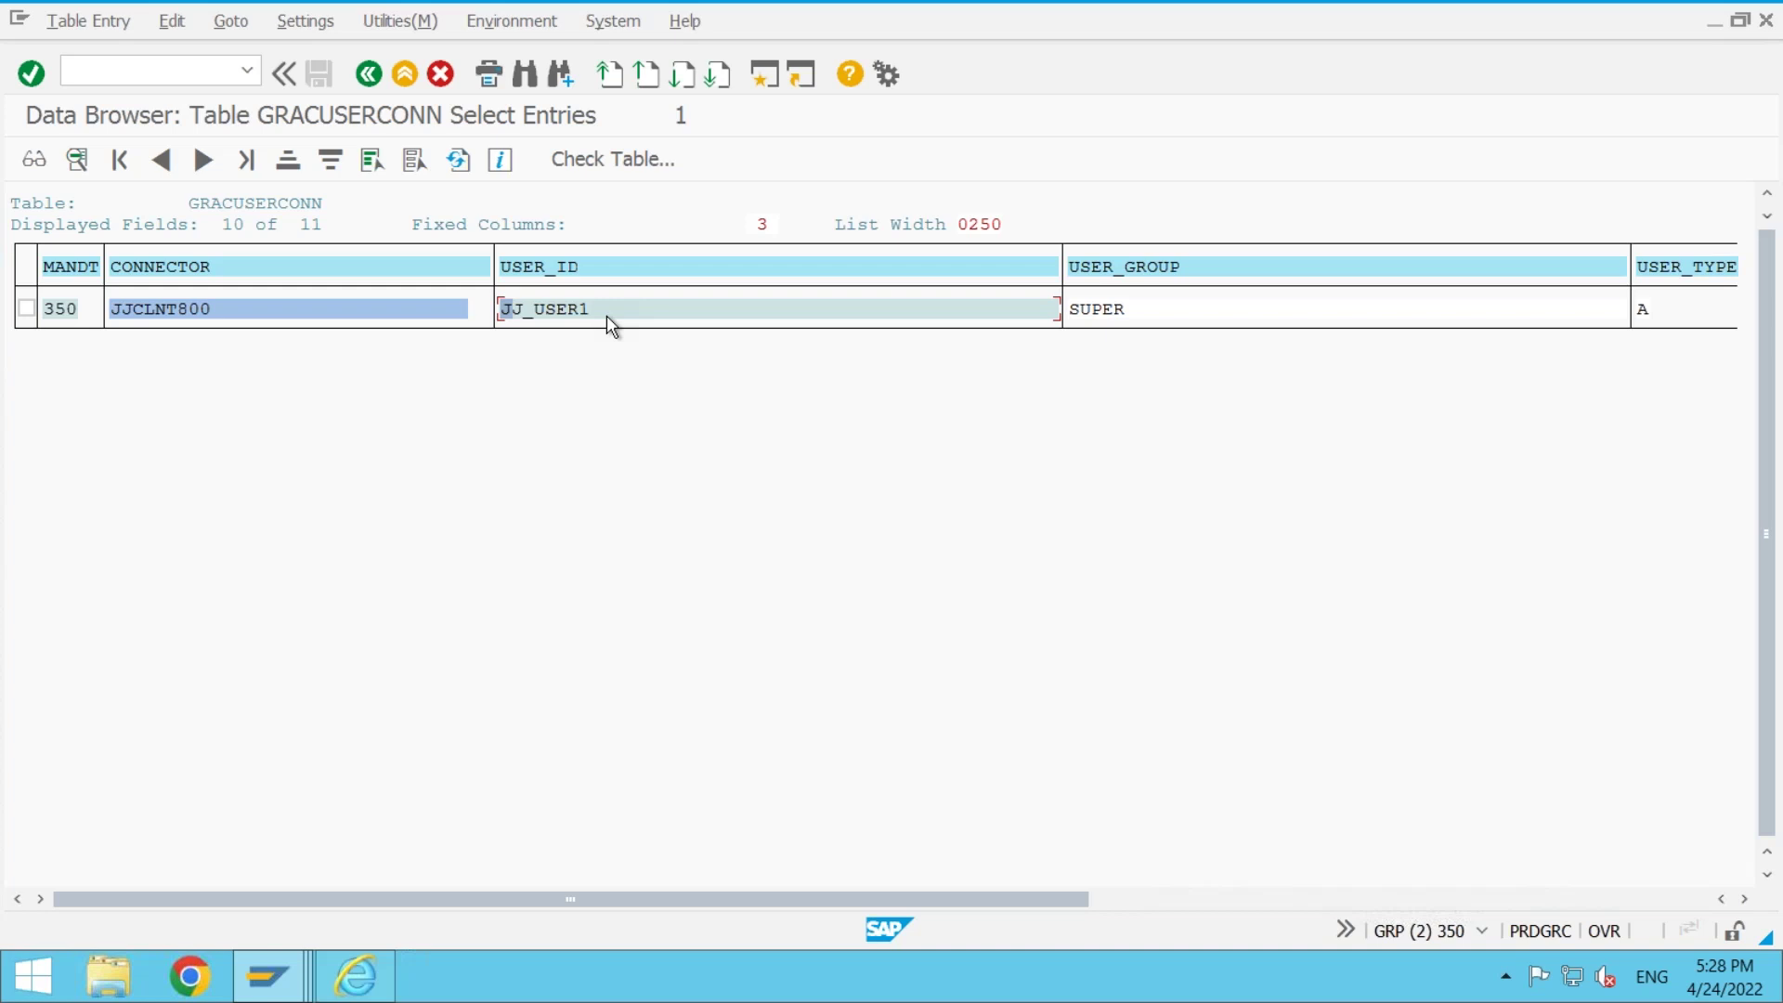
{"action": "mouse_move", "coordinate": [1174, 9]}
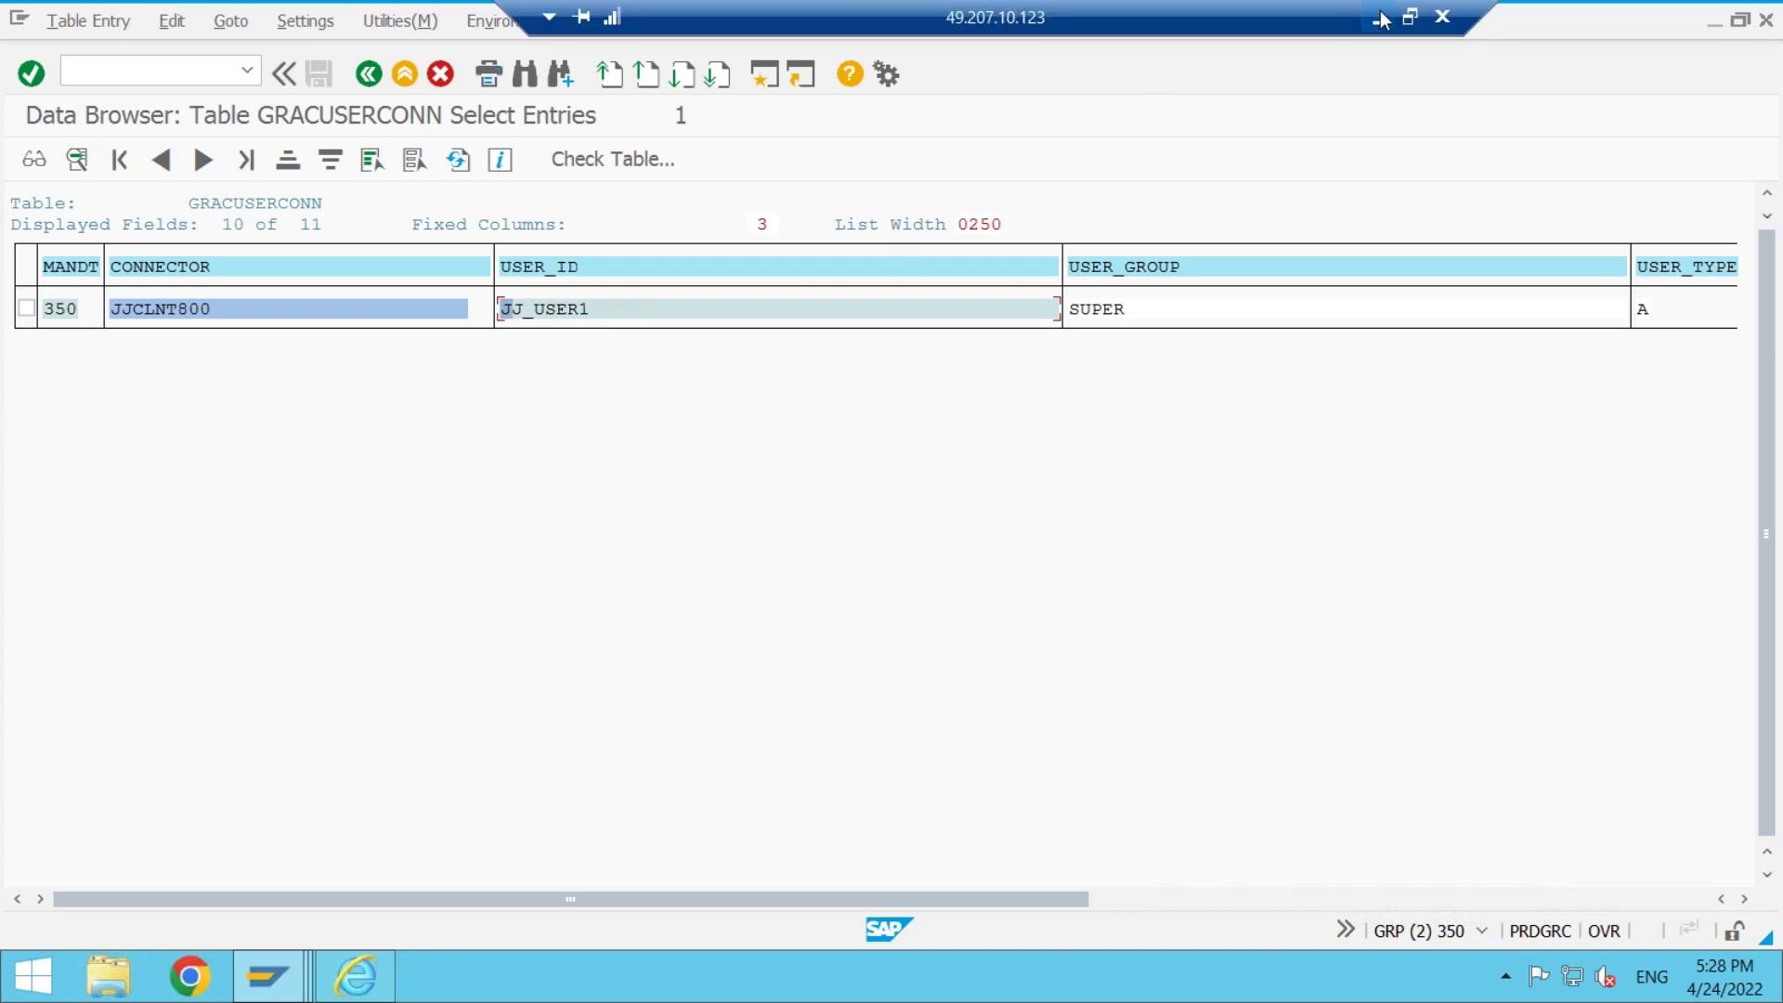
{"action": "left_click", "coordinate": [1381, 19]}
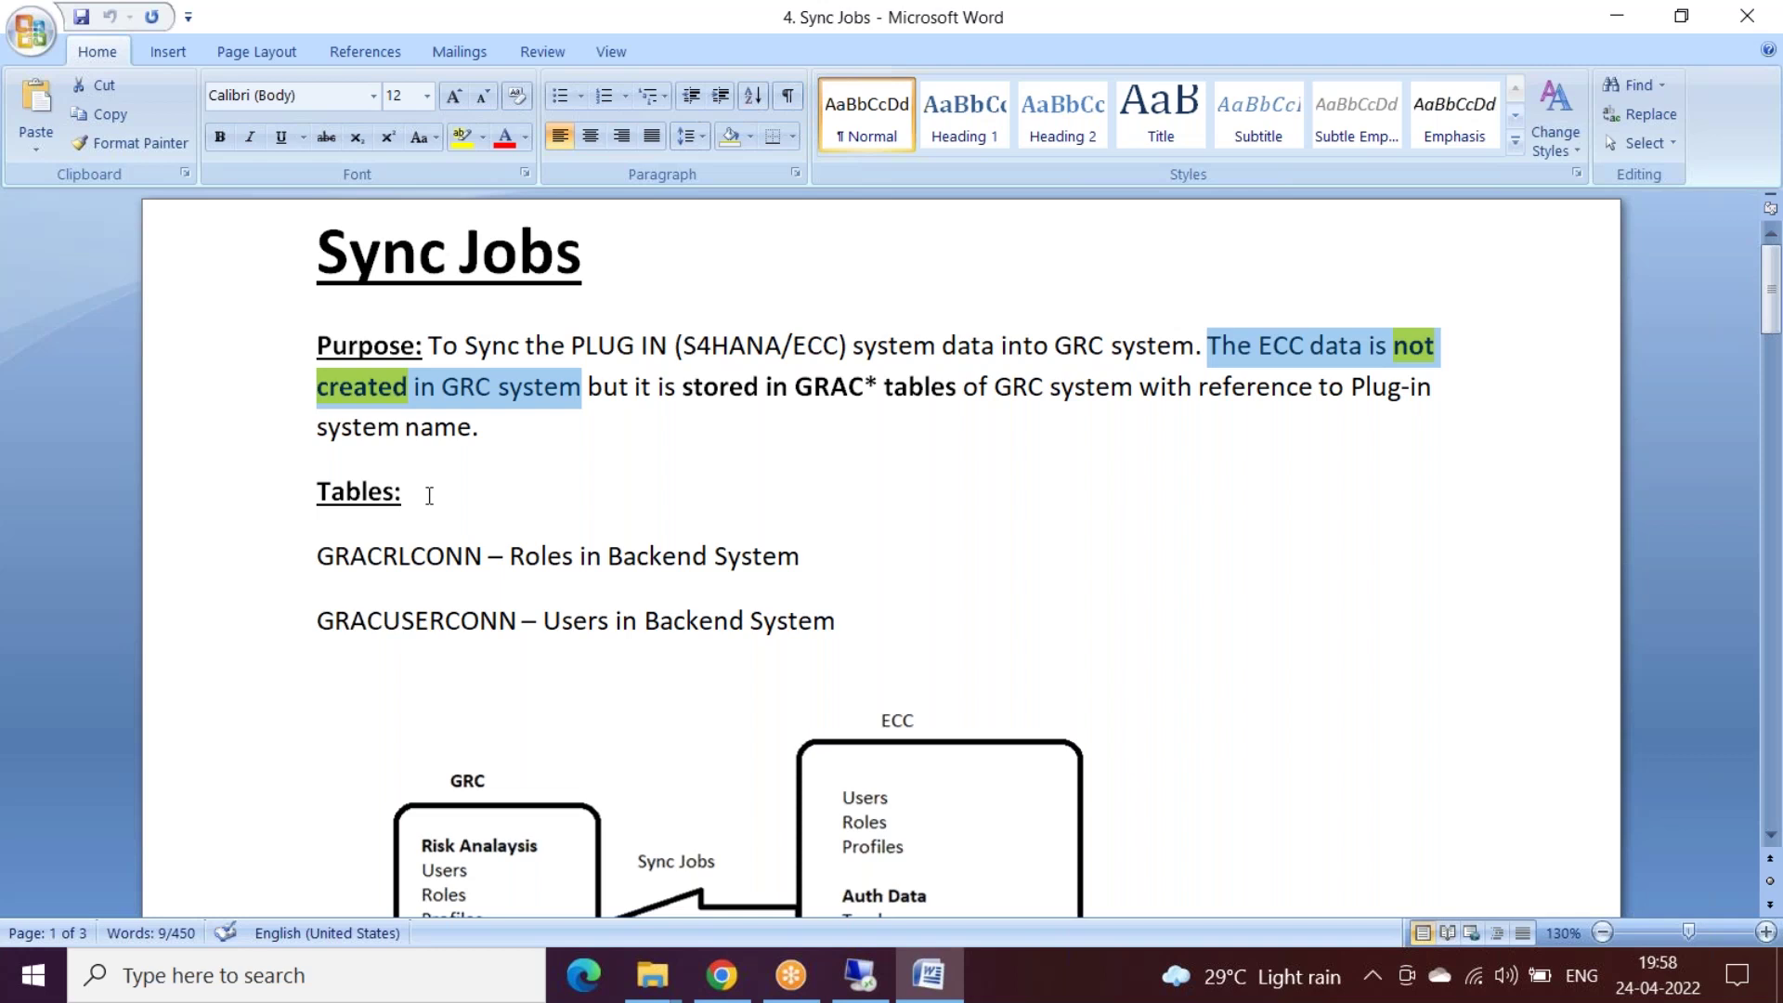
{"action": "left_click_drag", "start_coordinate": [317, 558], "coordinate": [497, 557]}
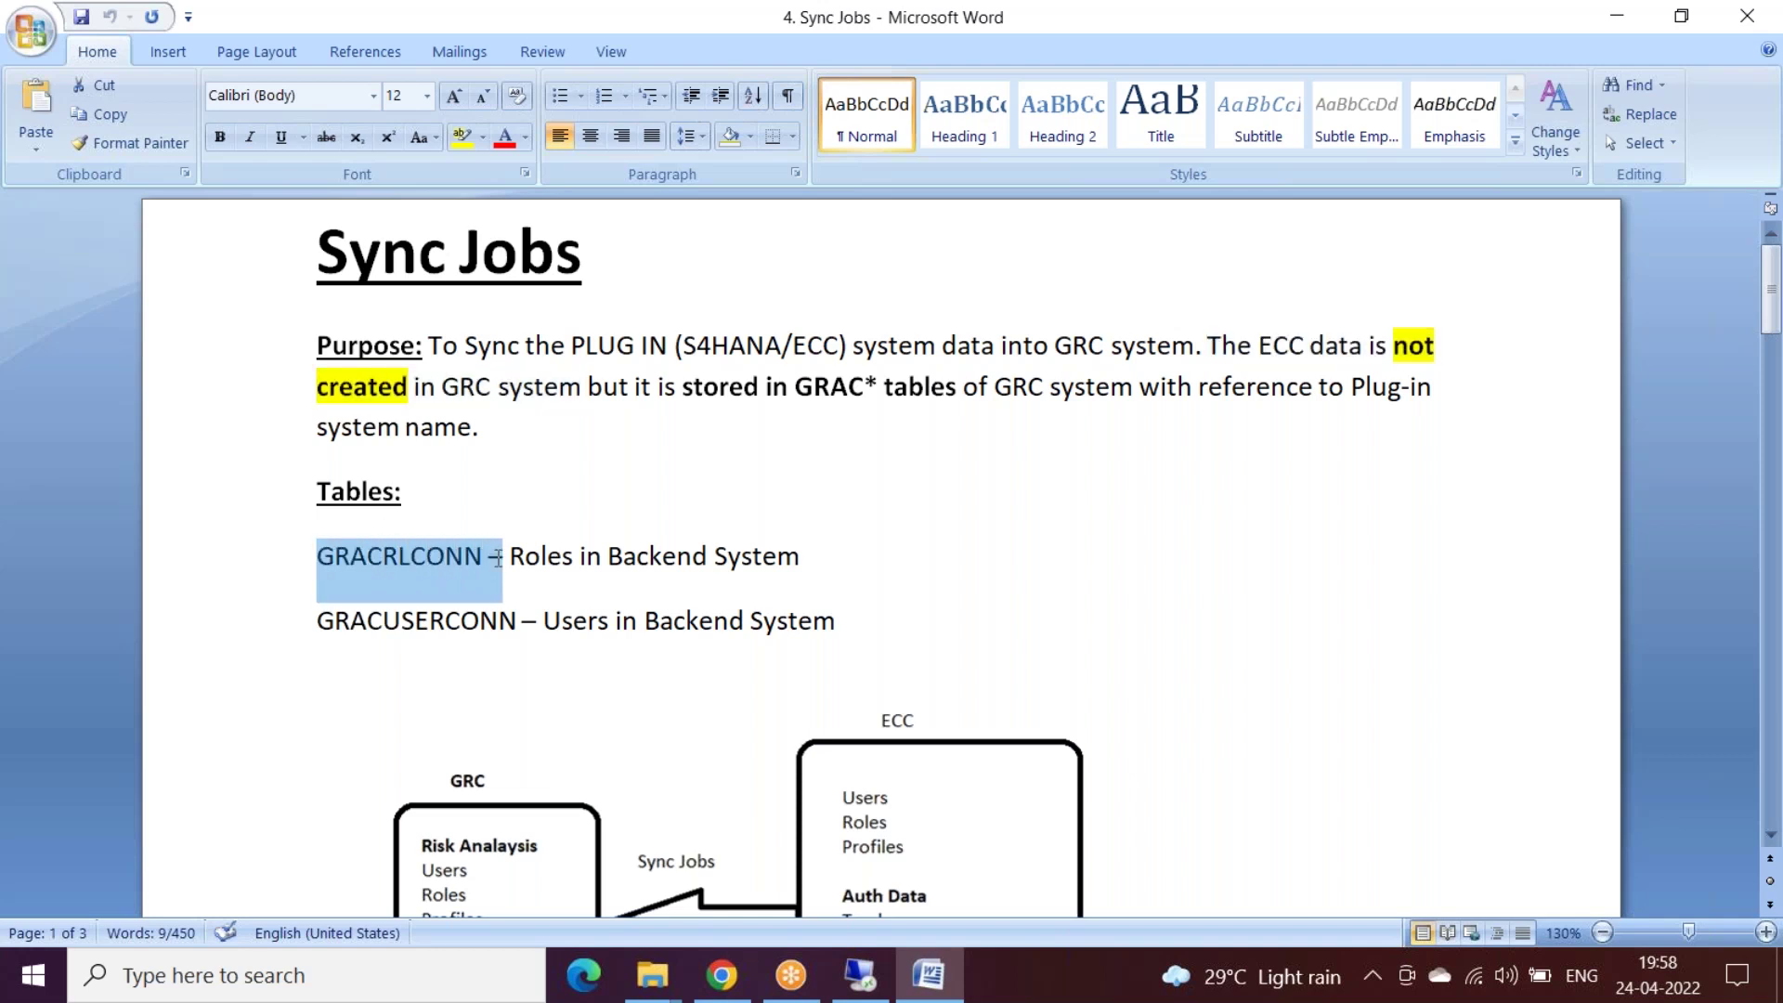
{"action": "left_click", "coordinate": [386, 621]}
{"action": "left_click_drag", "start_coordinate": [387, 621], "coordinate": [445, 622]}
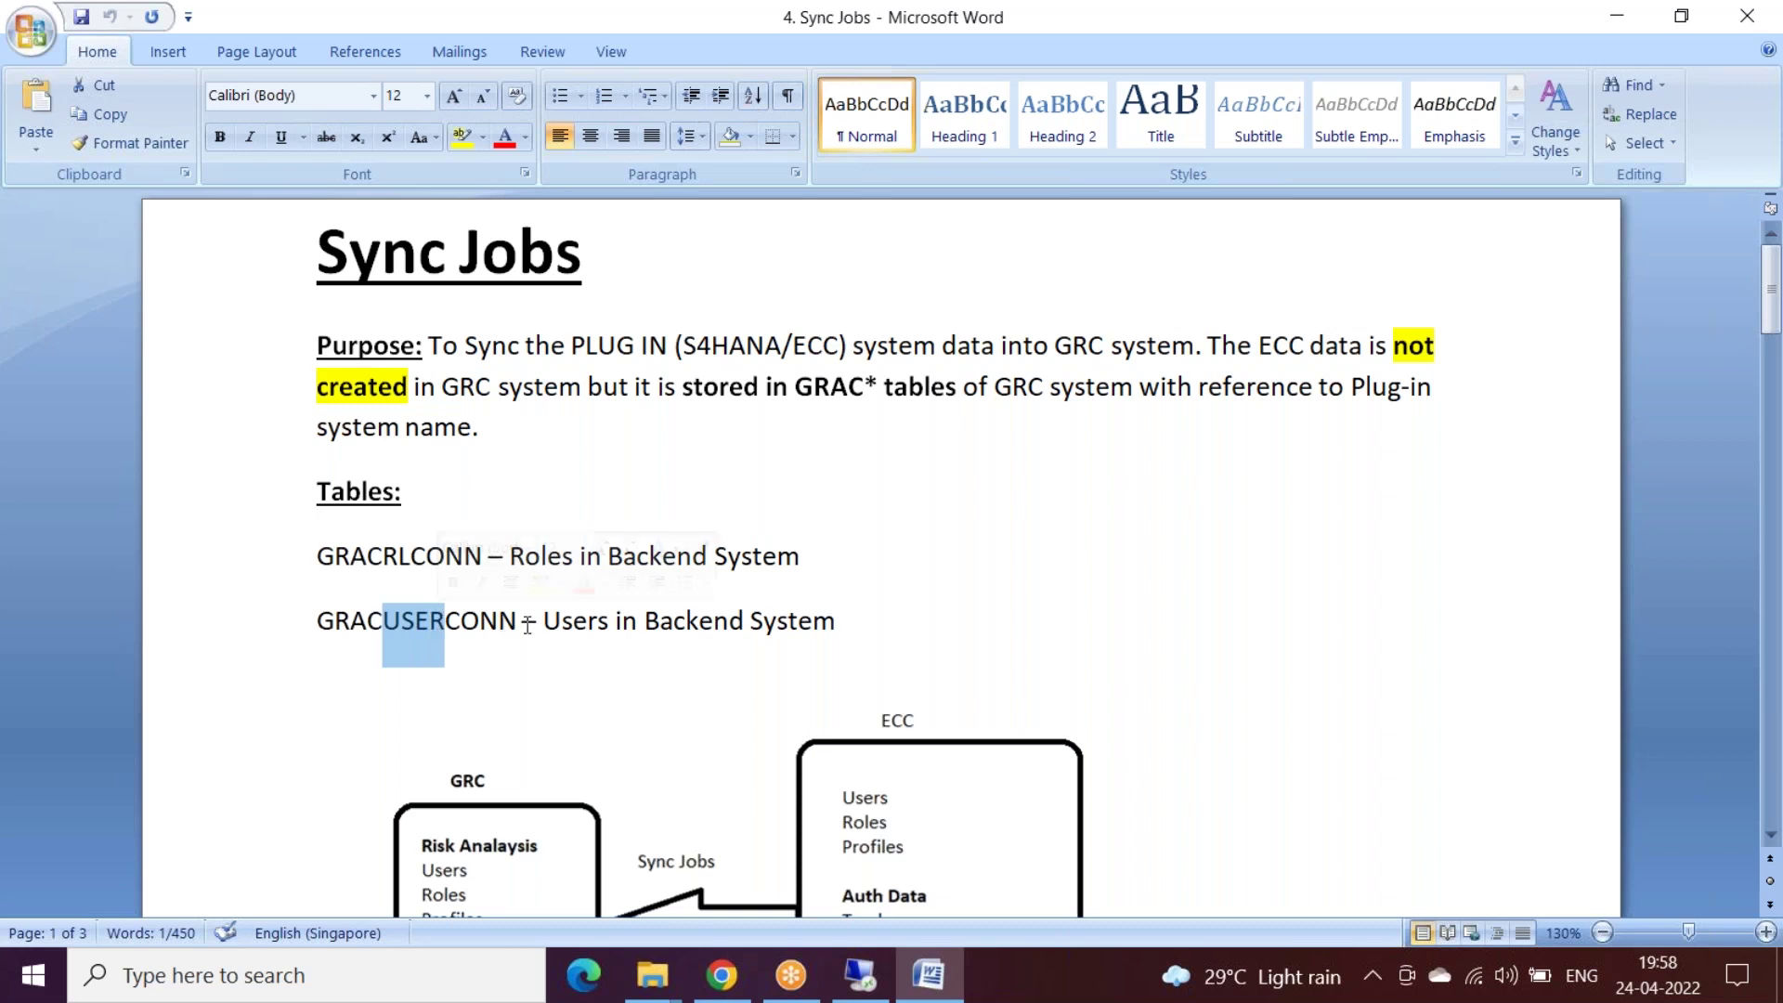
{"action": "left_click_drag", "start_coordinate": [317, 557], "coordinate": [847, 610]}
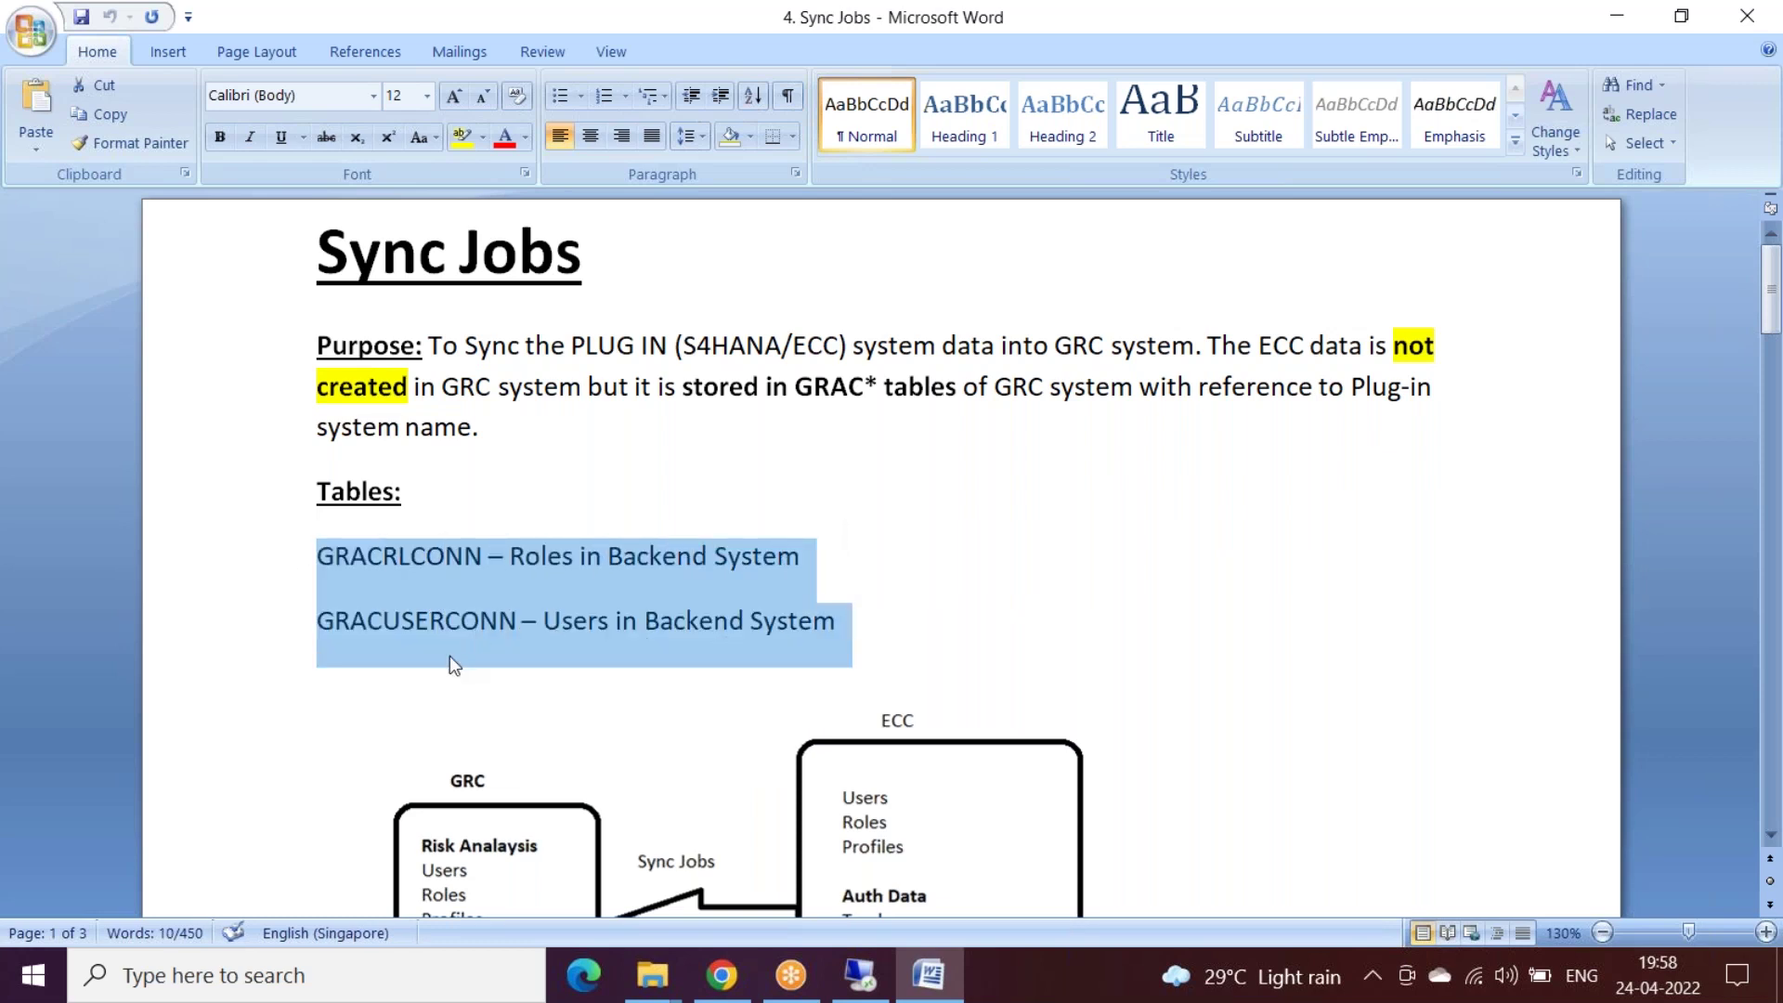
{"action": "scroll", "coordinate": [439, 611], "scroll_direction": "down", "scroll_amount": 5}
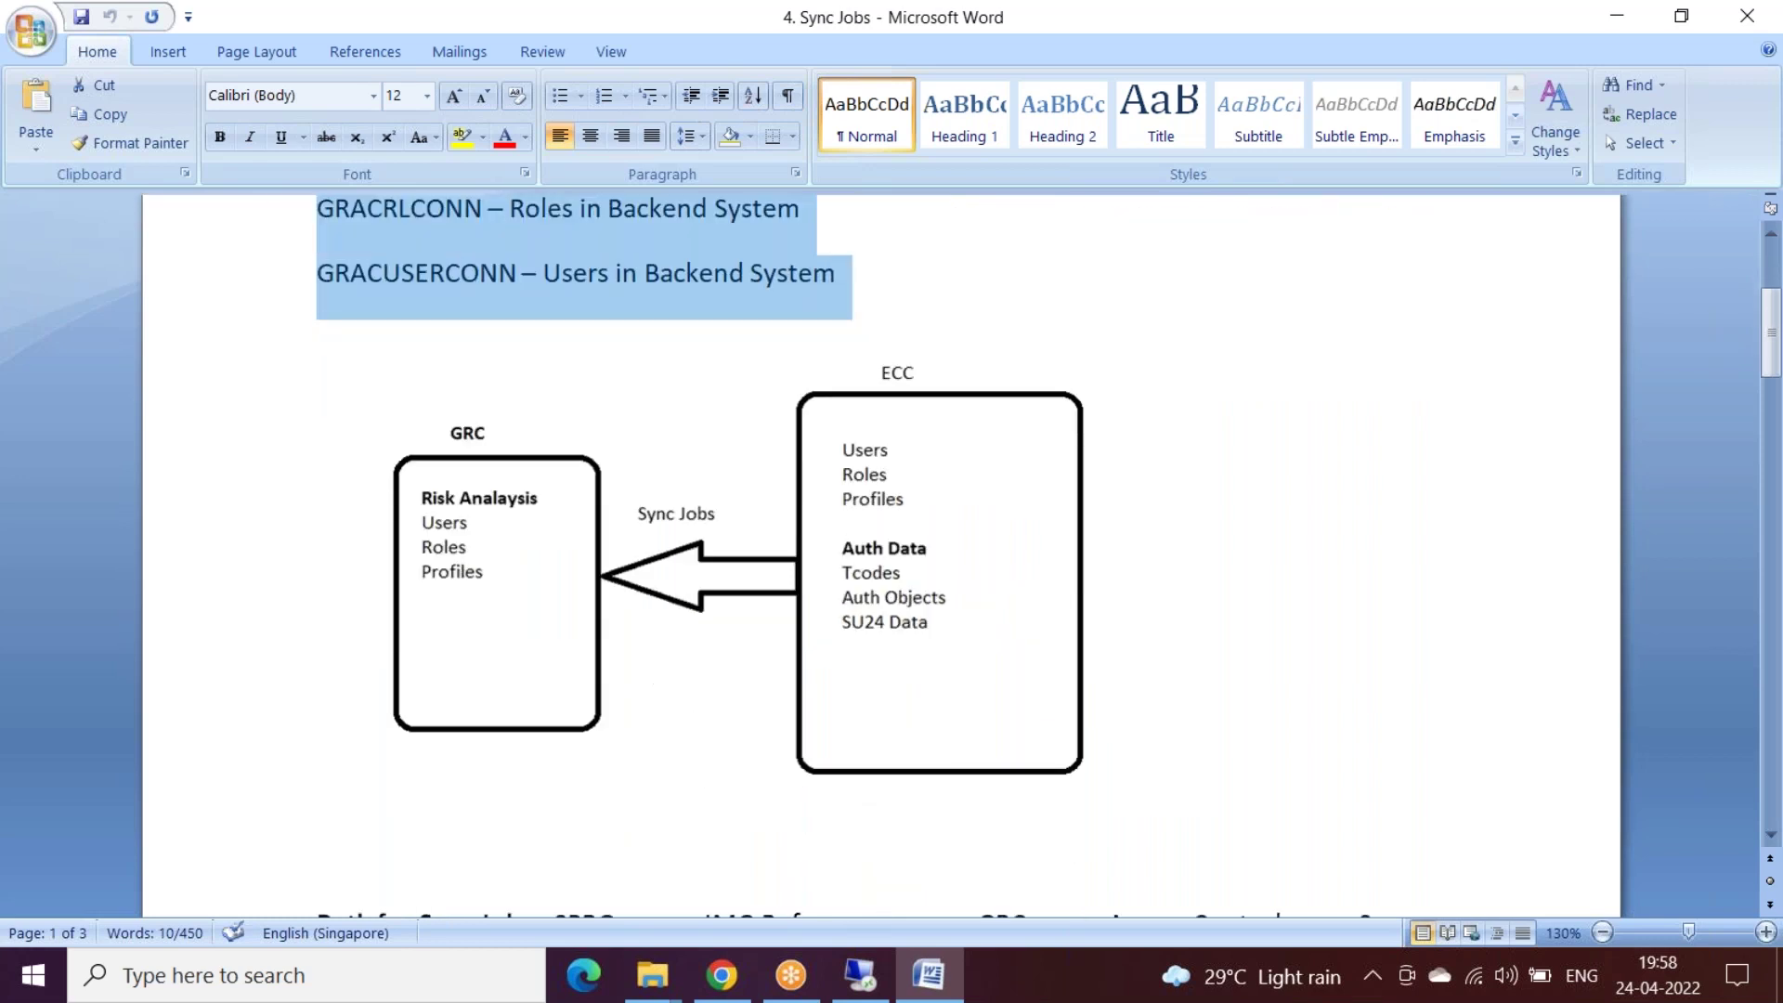